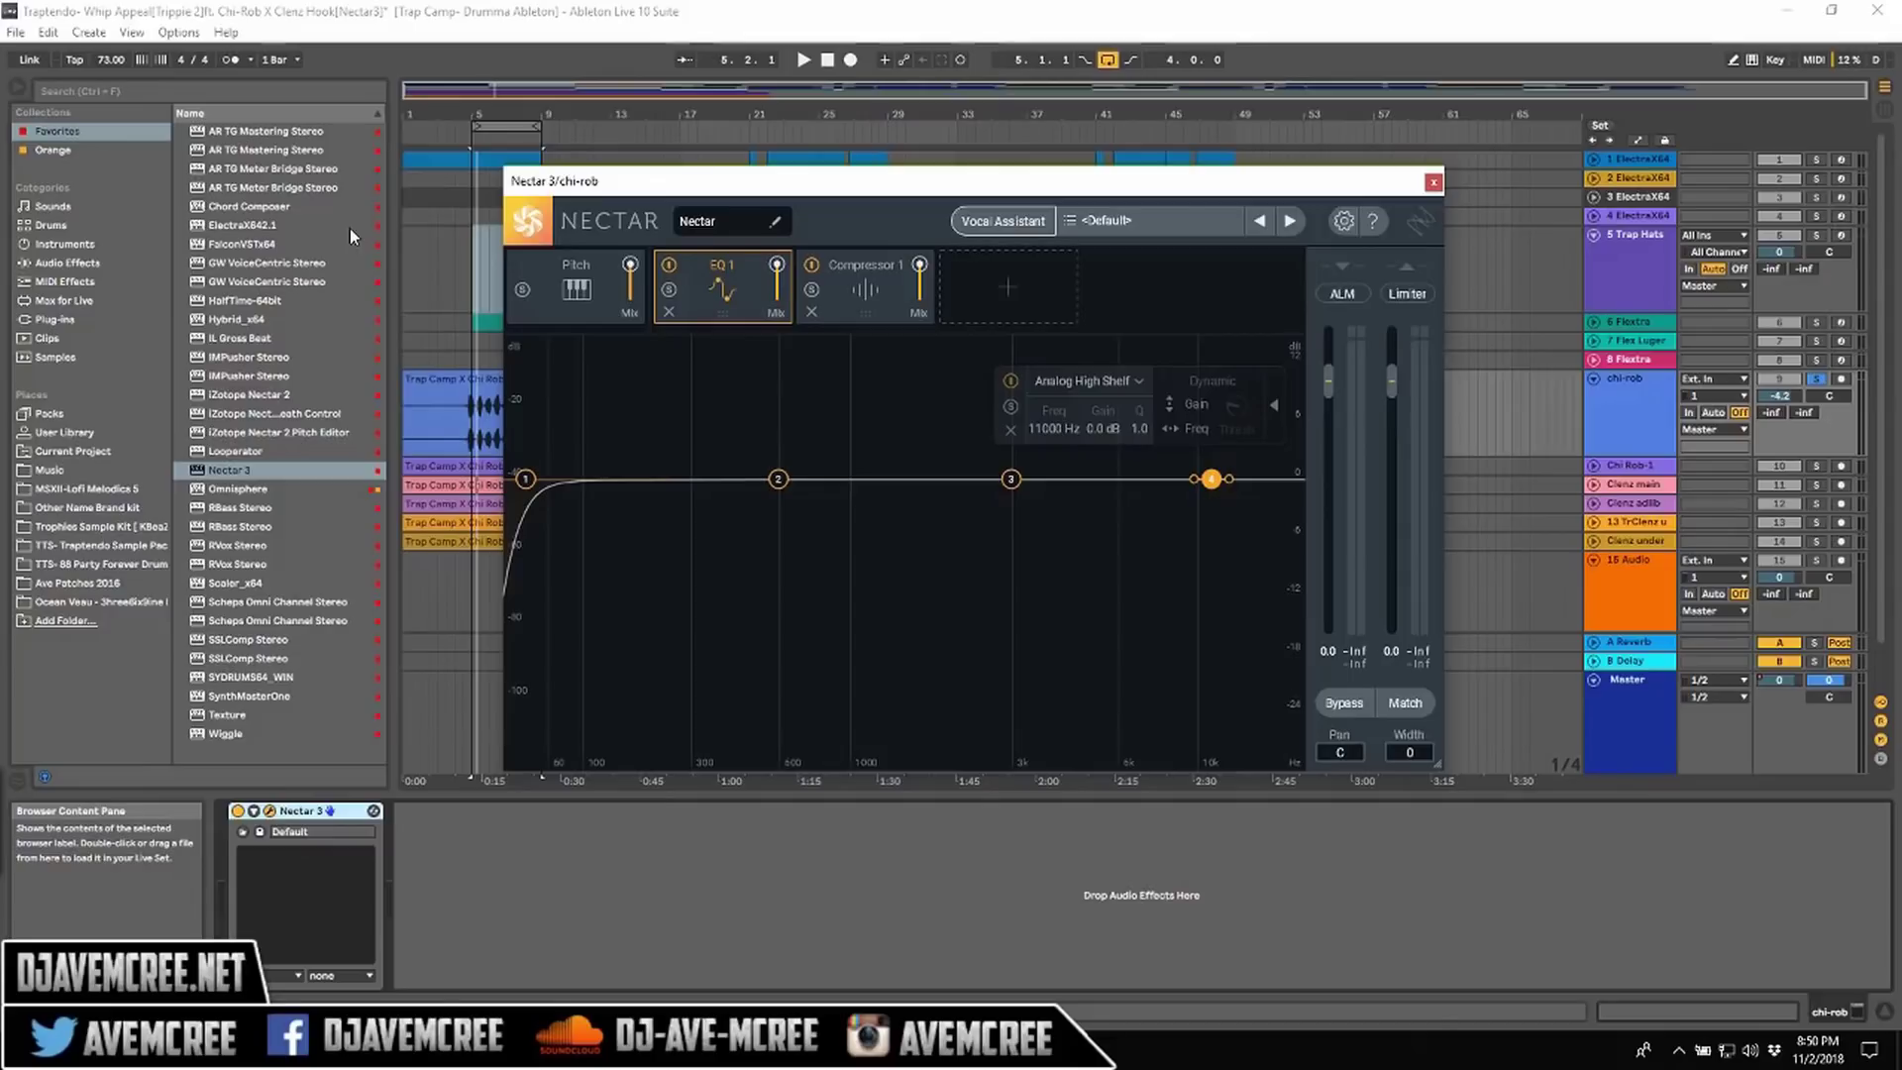
Play a few bars of the chi-rob vocal to hear it before Vocal Assistant processing.
key(space)
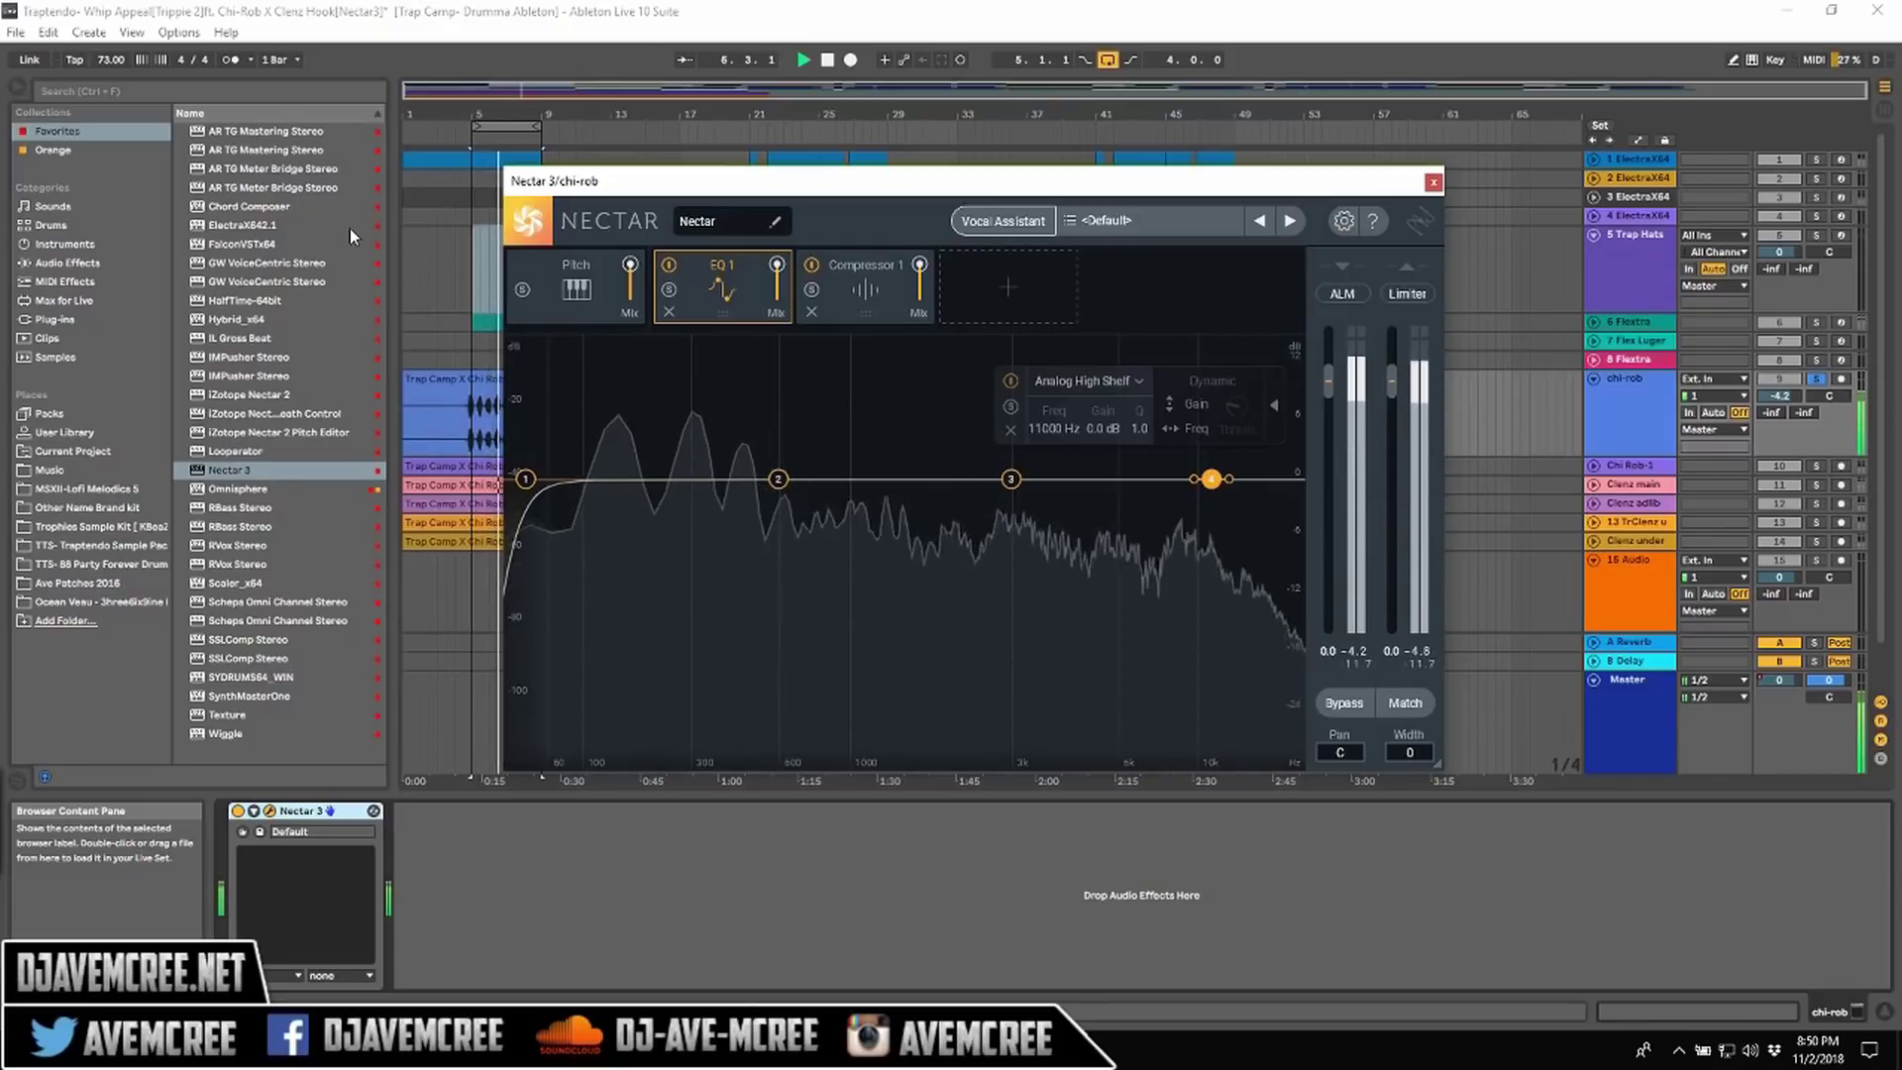
key(space)
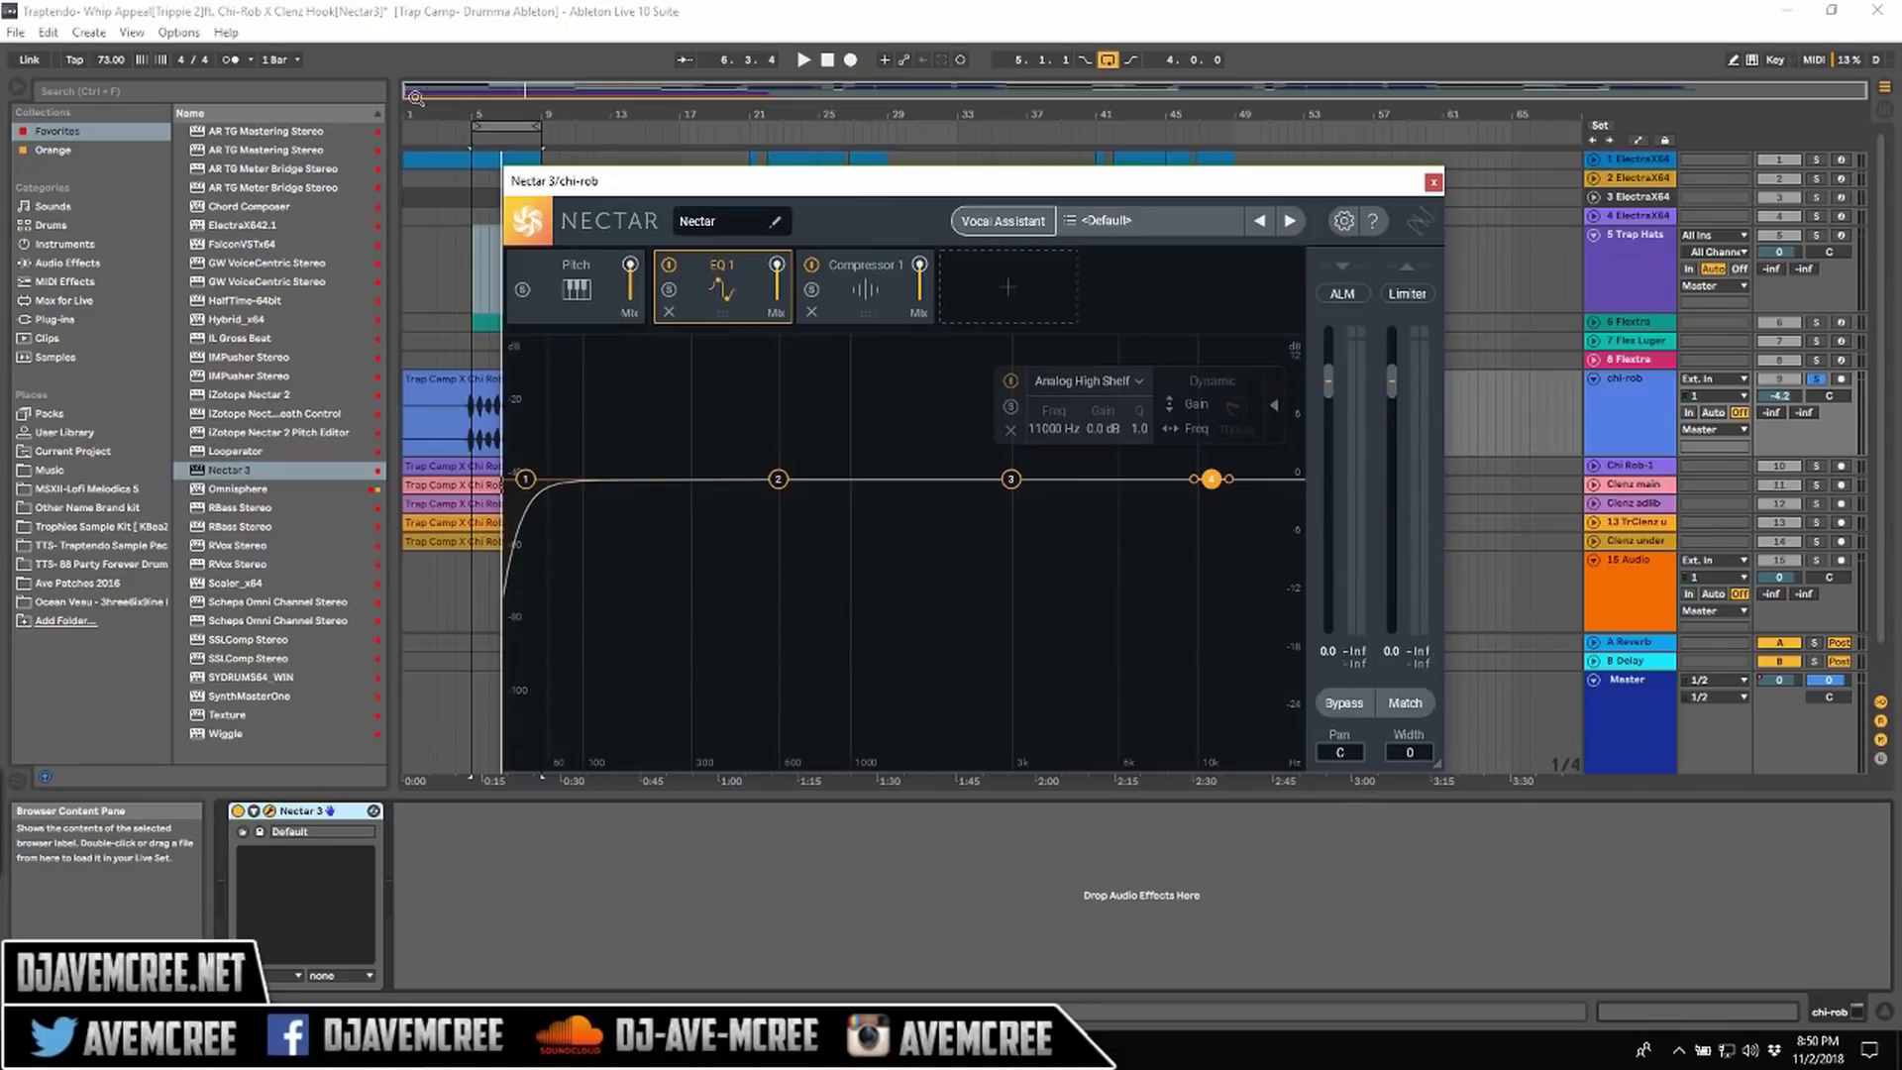
Run Vocal Assistant in Assist mode with Modern vibe and Moderate intensity on the playing vocal, accept its suggestion and audition the result.
click(986, 224)
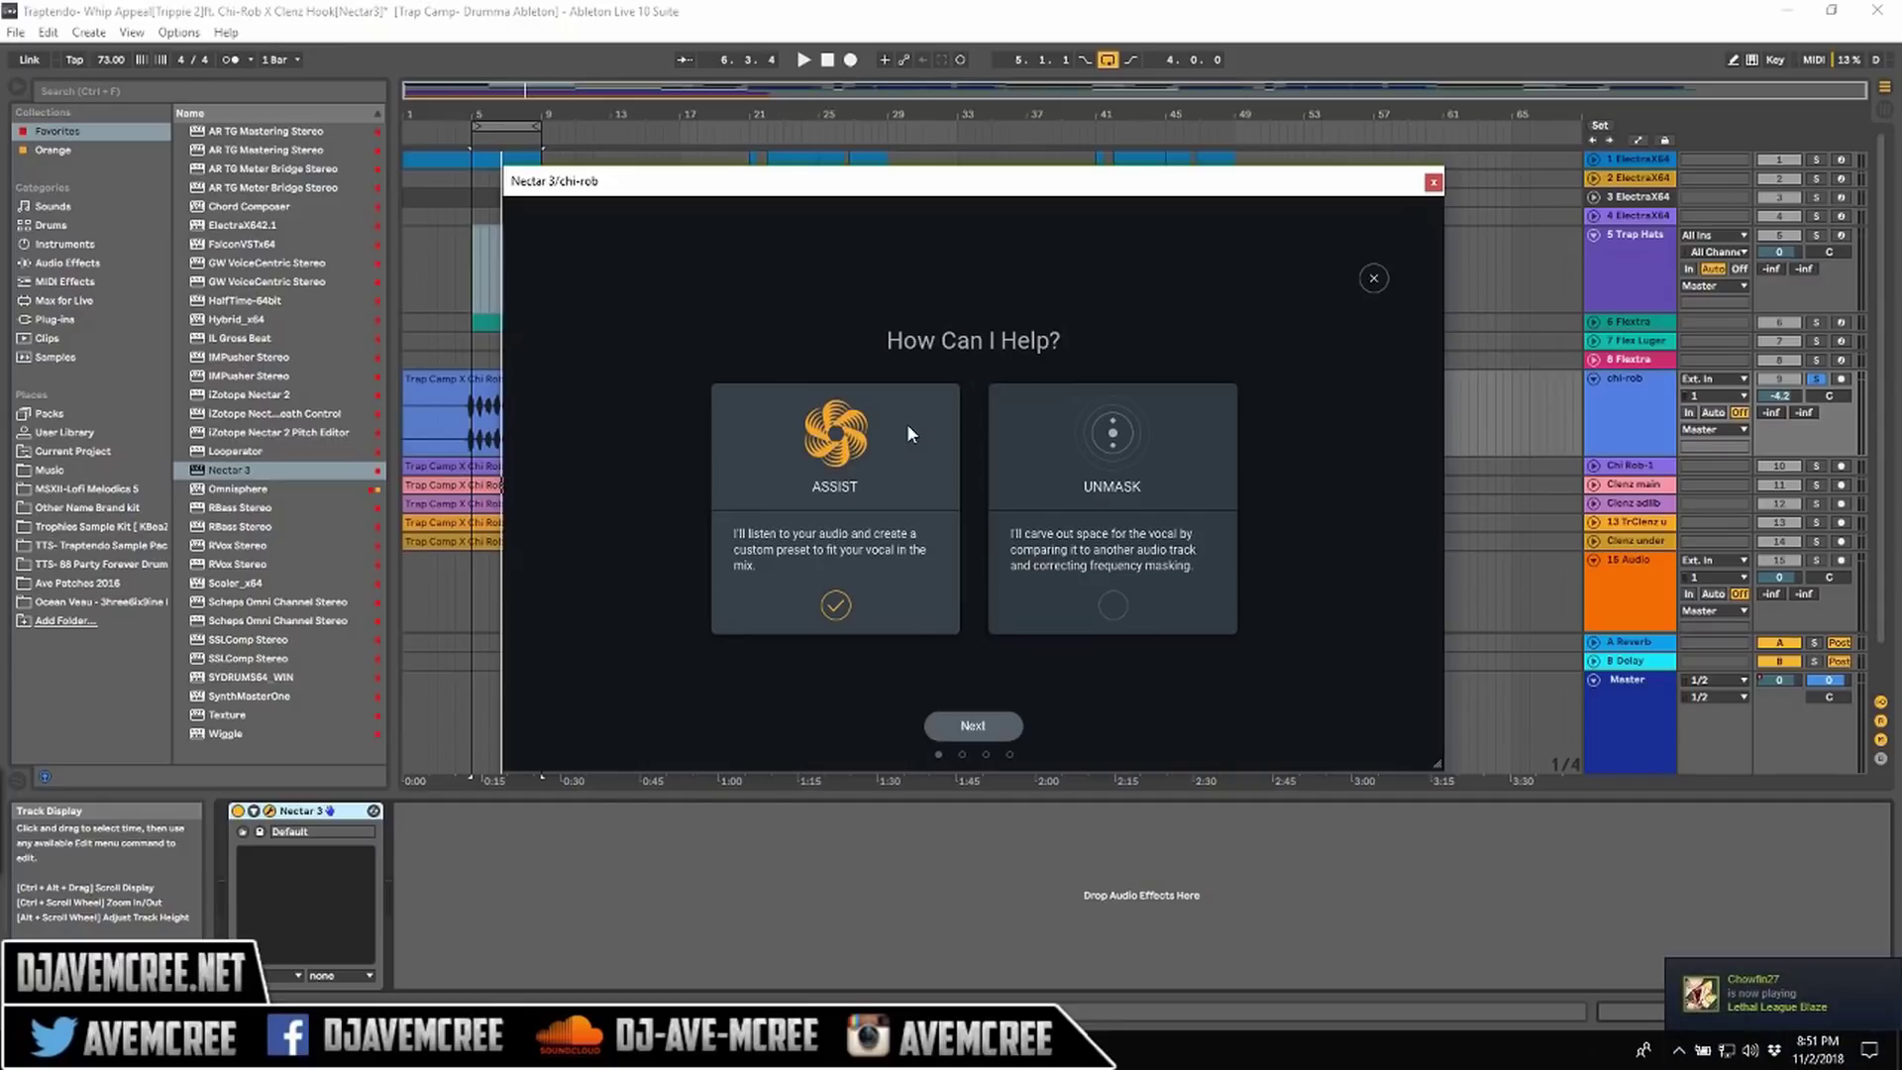
click(970, 737)
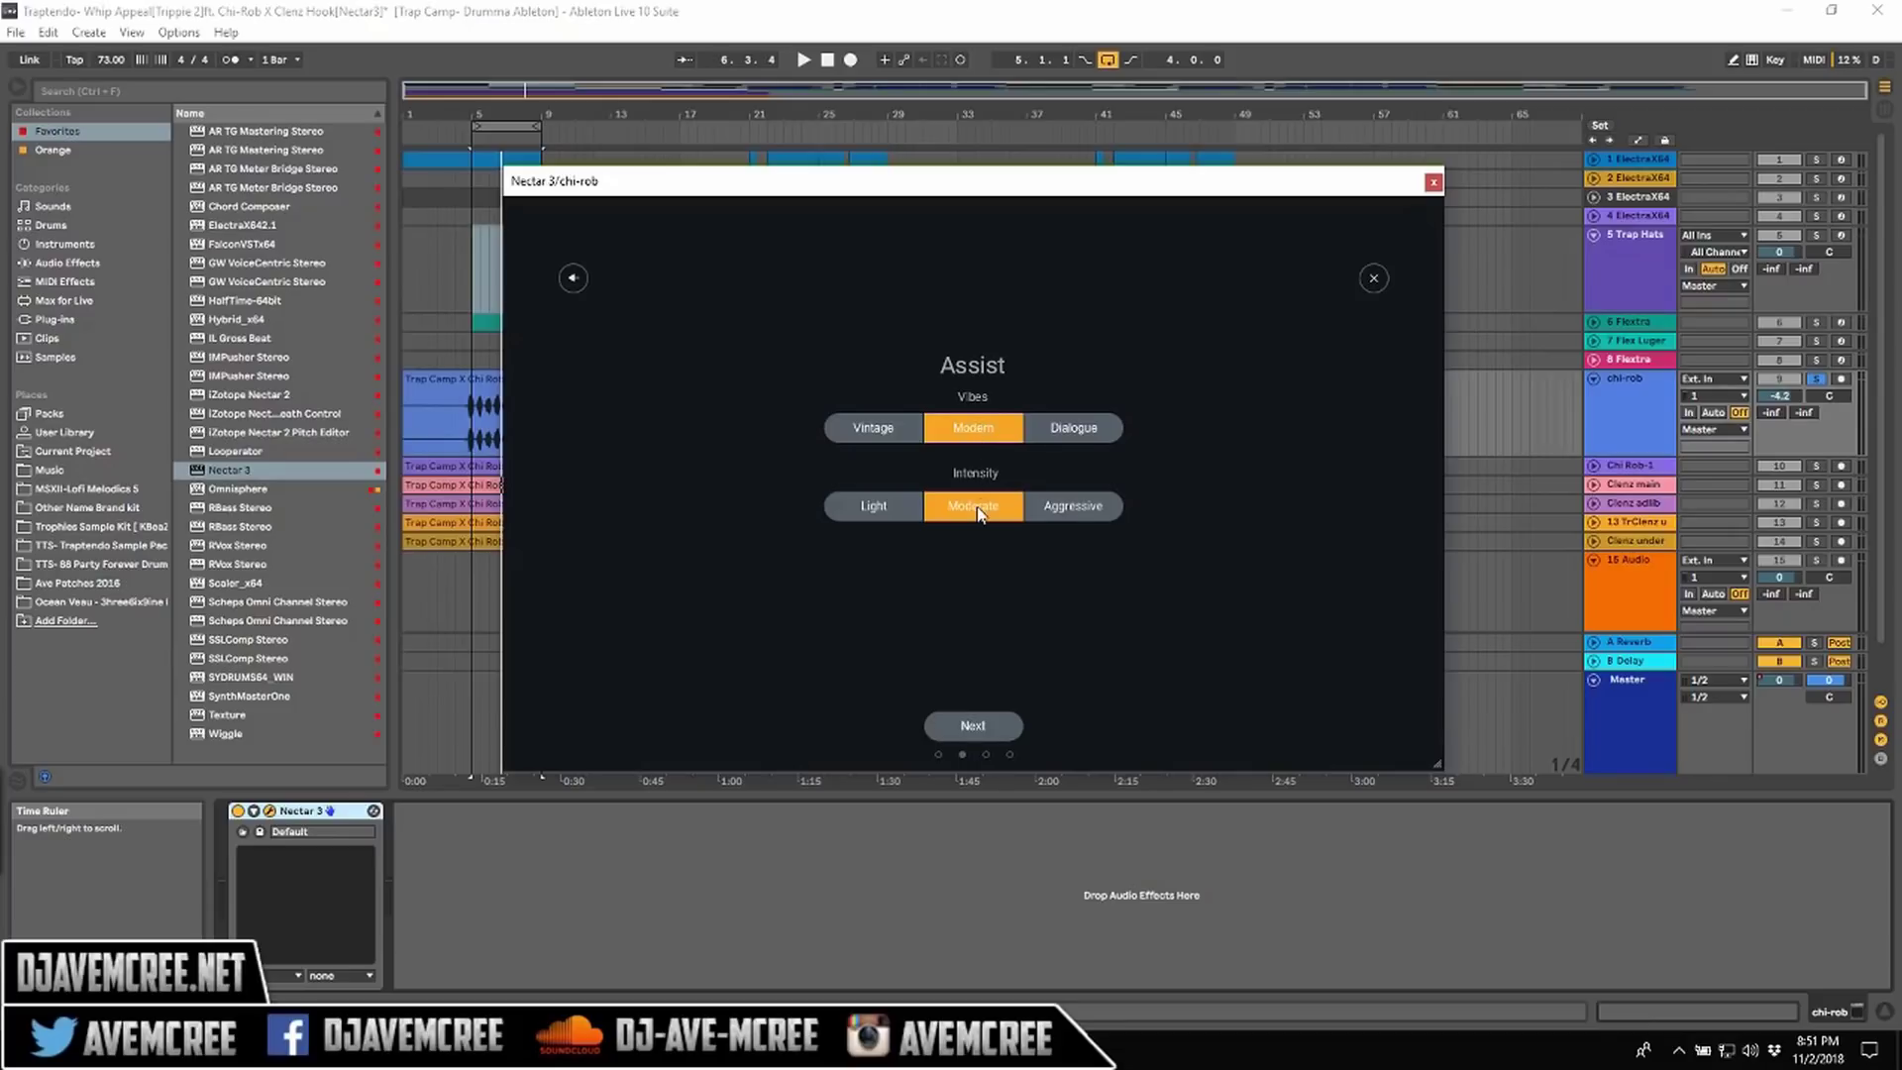
click(973, 726)
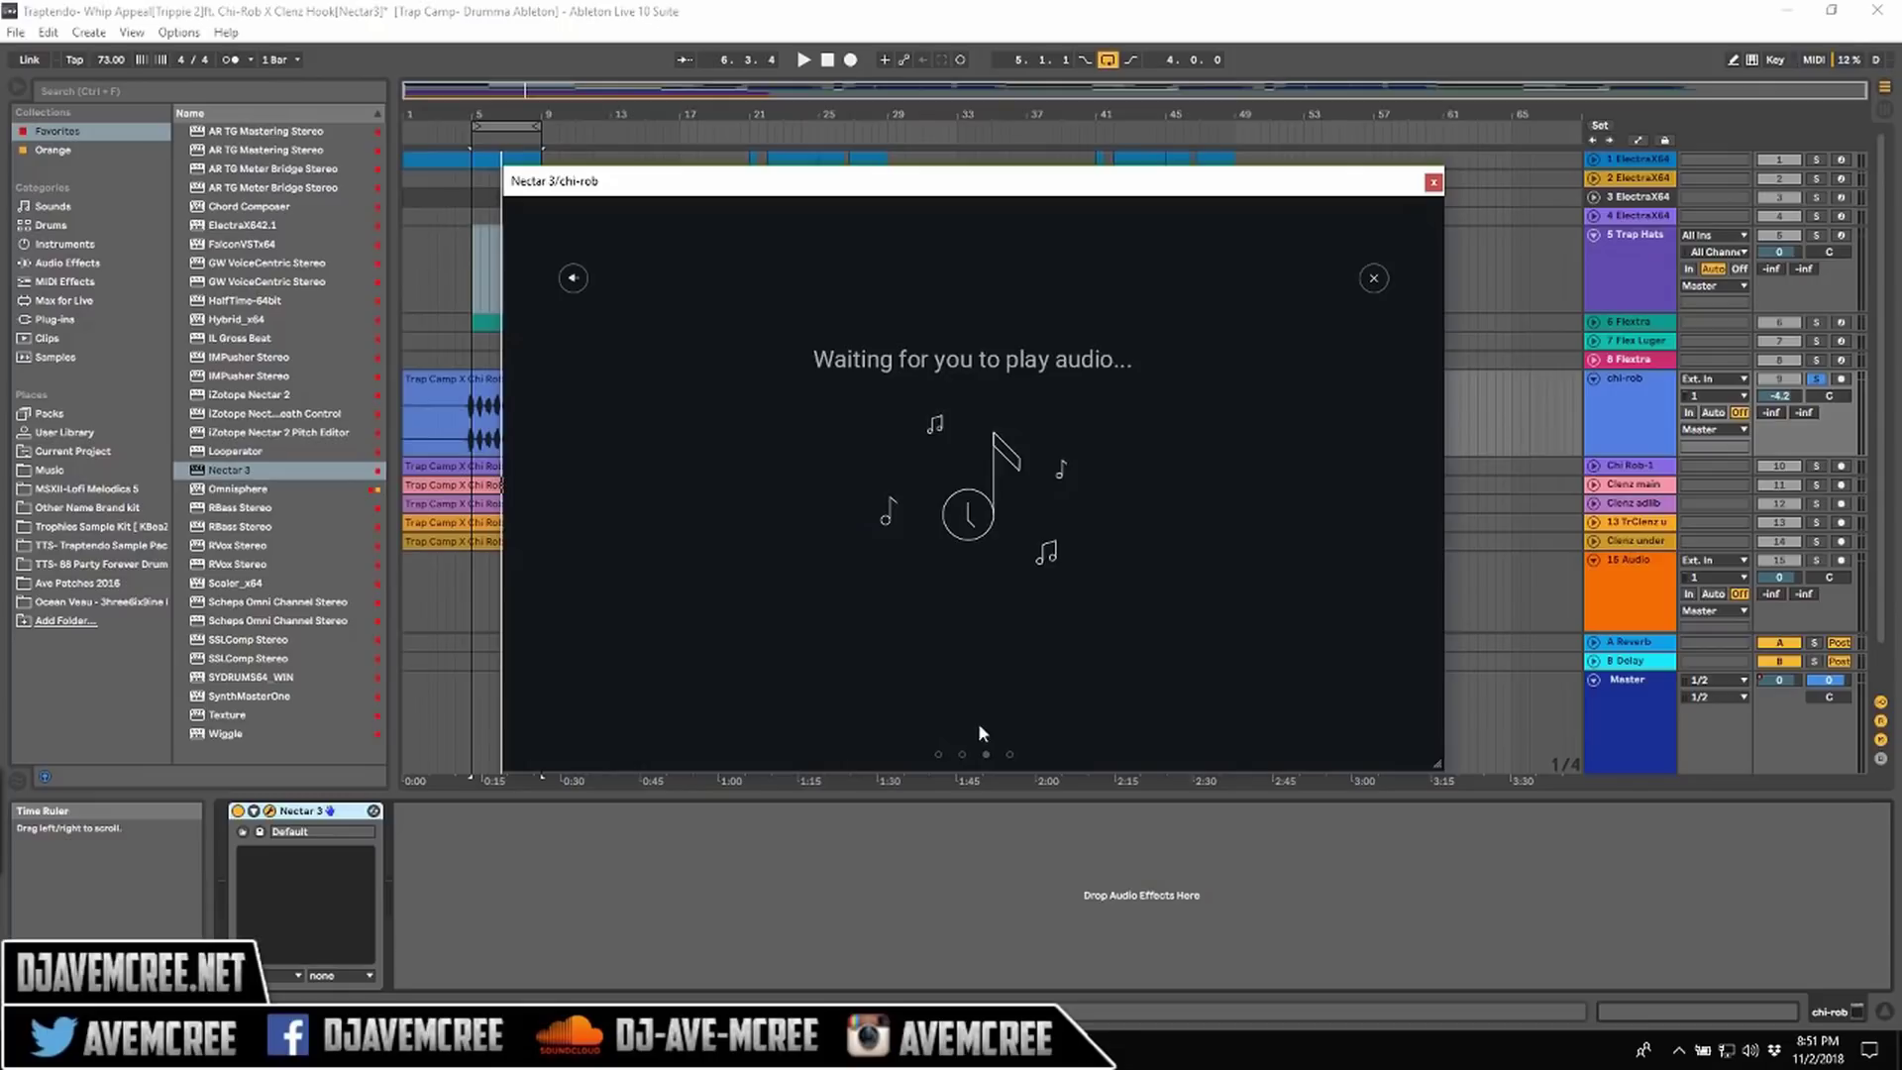
key(space)
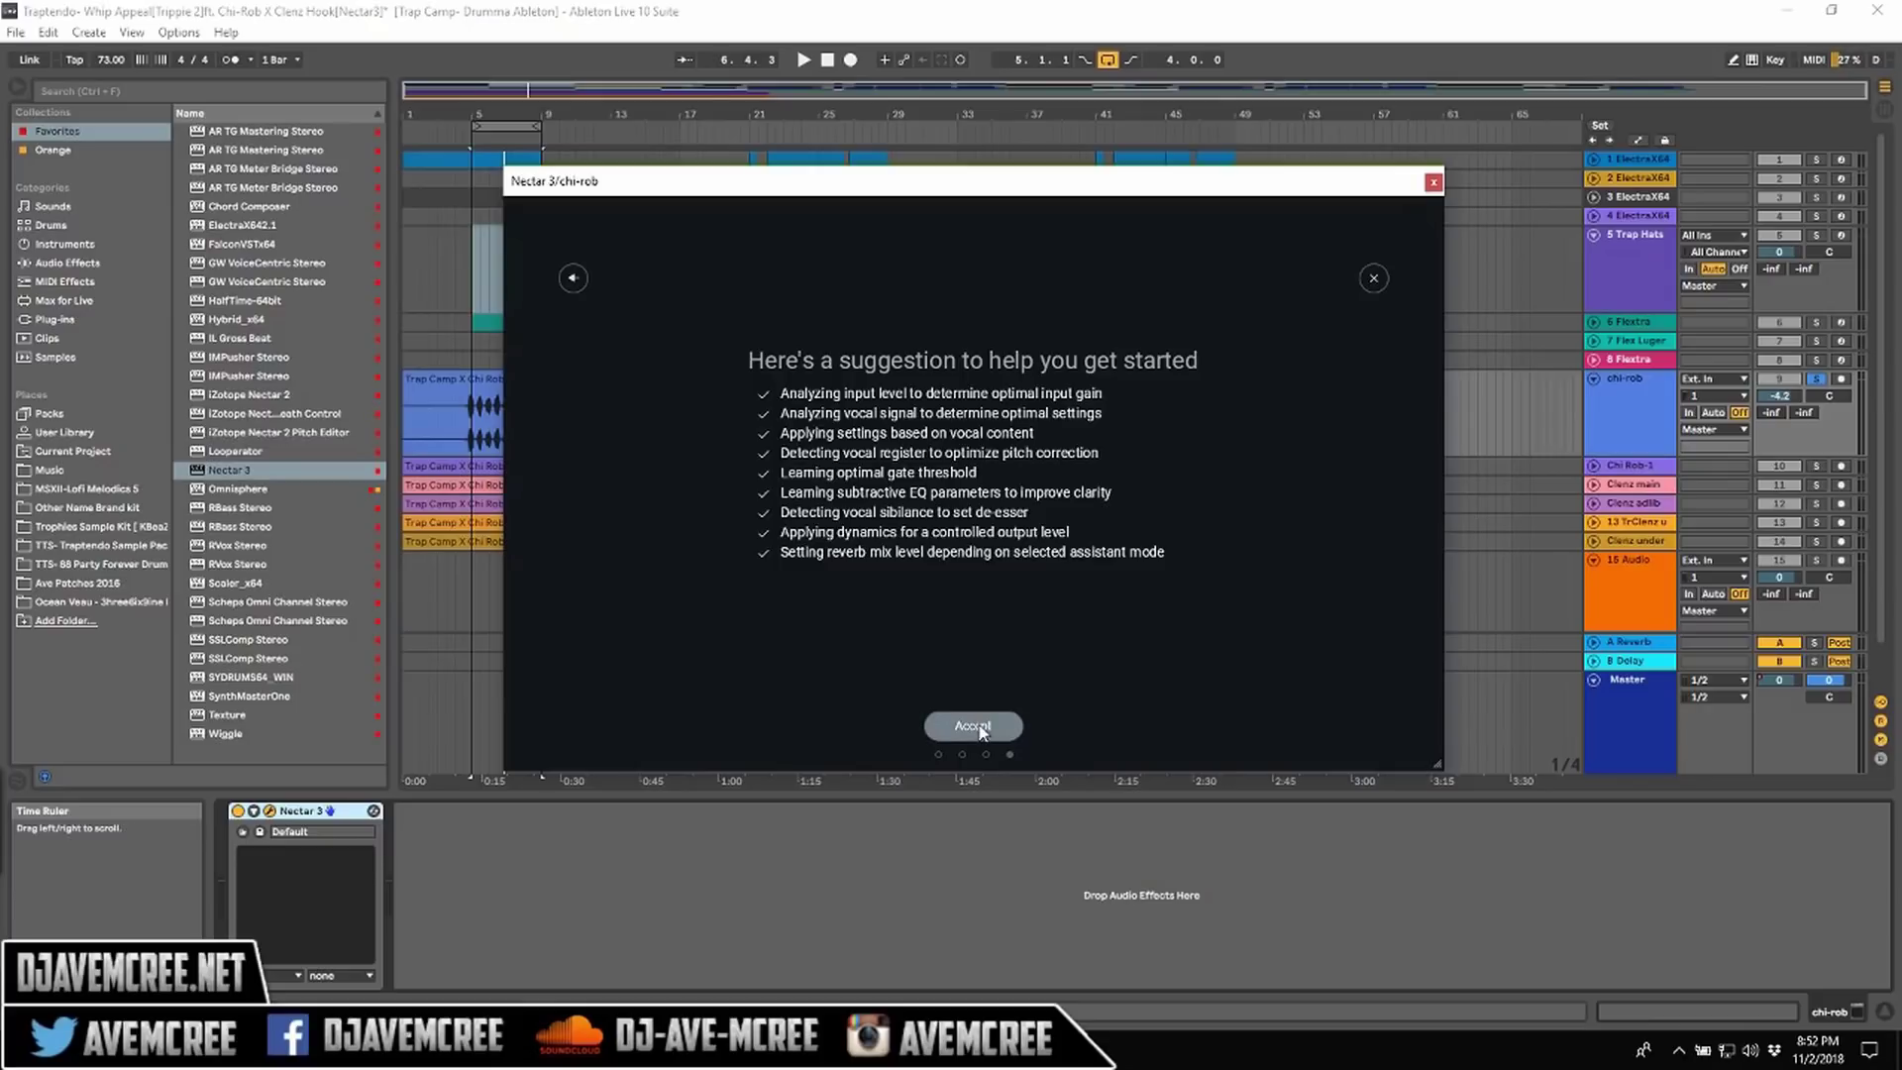
click(979, 729)
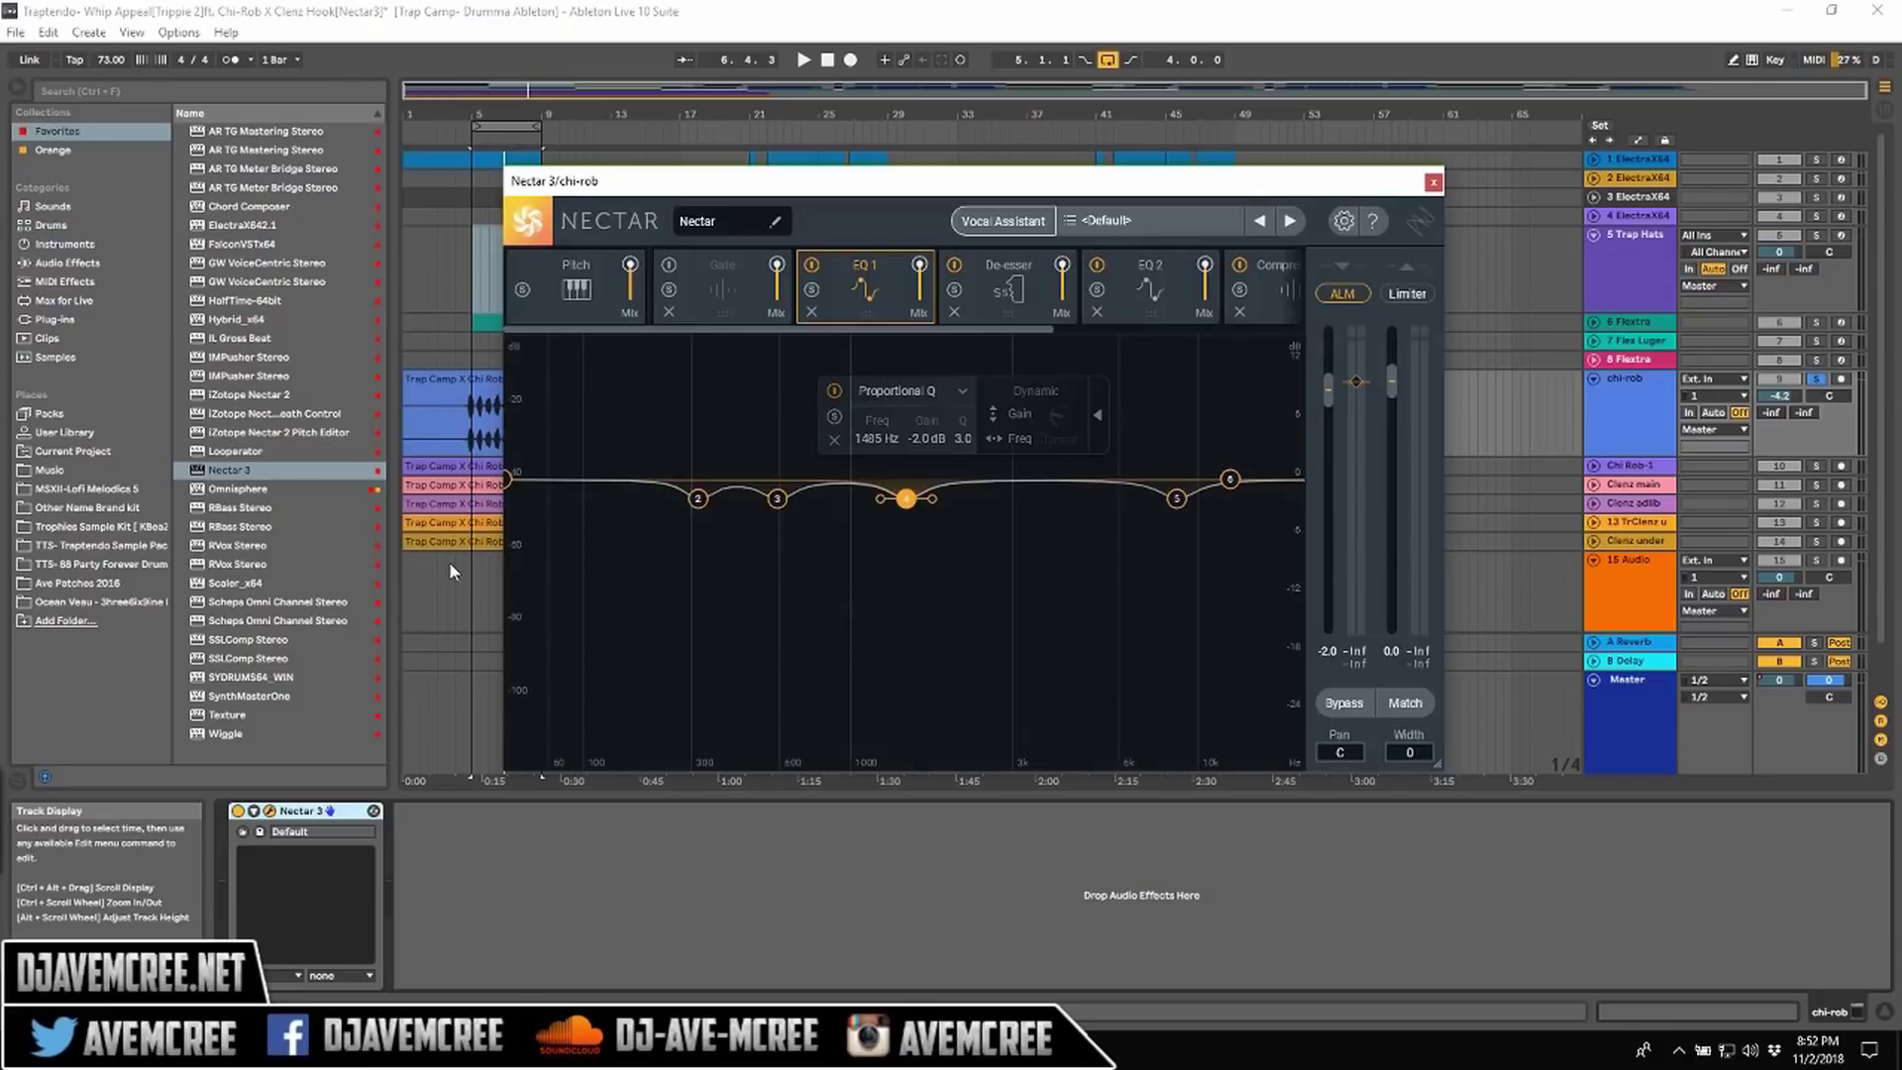
key(space)
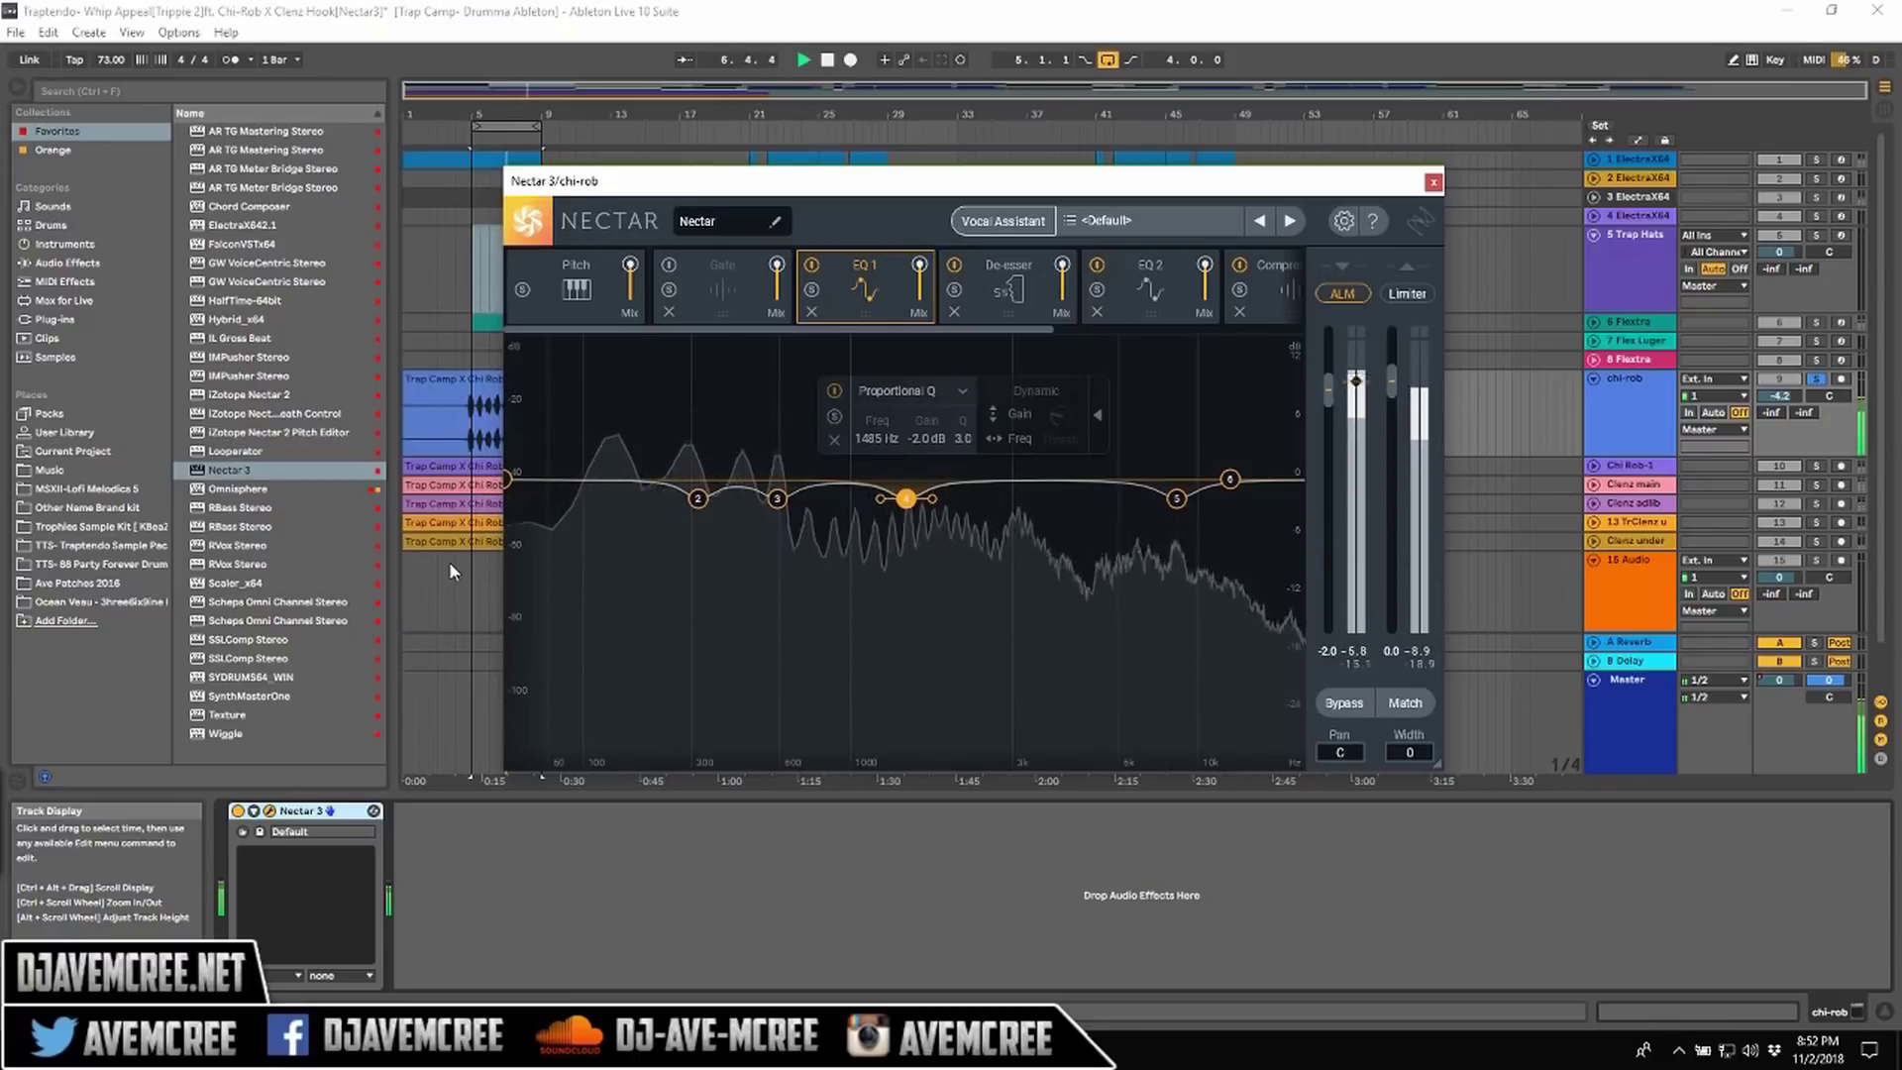
key(space)
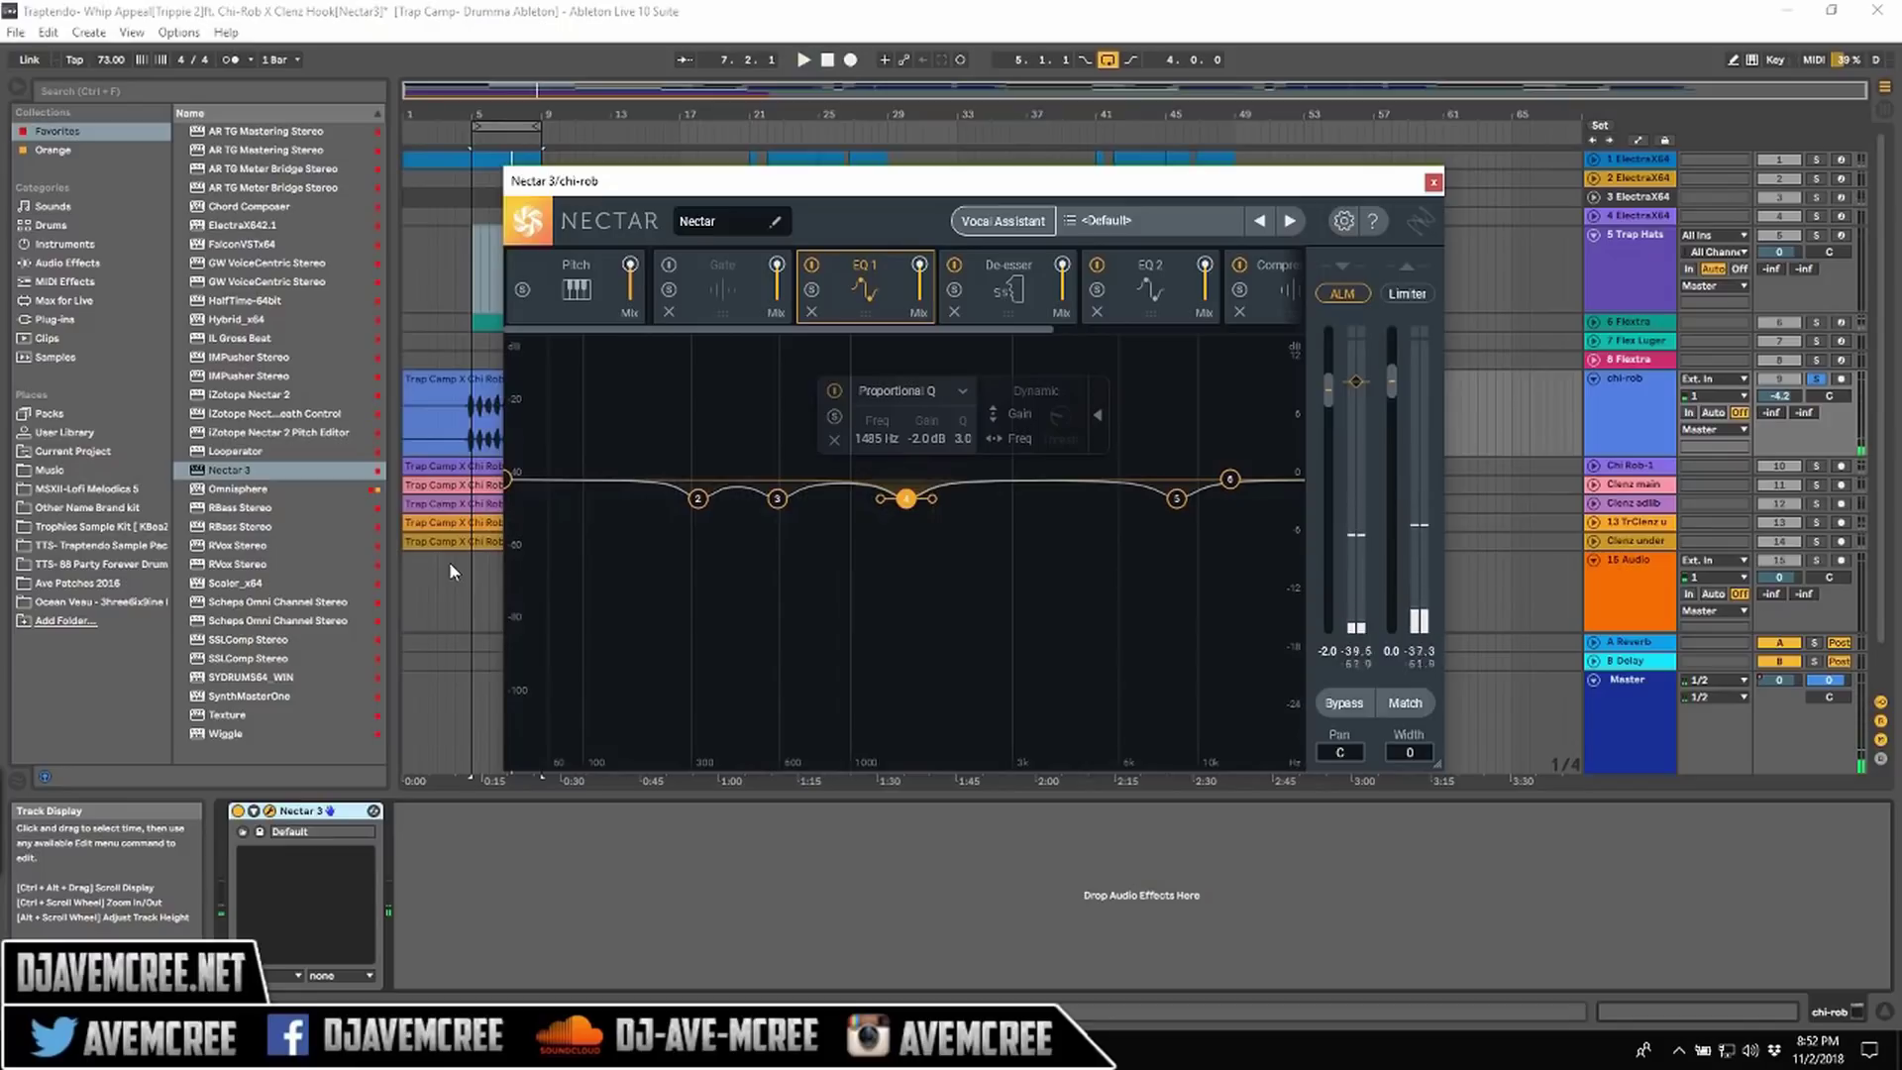
Enable the Gate module and set its Open threshold to -23.5 dB and Close threshold to -40.2 dB while auditioning the vocal.
click(740, 260)
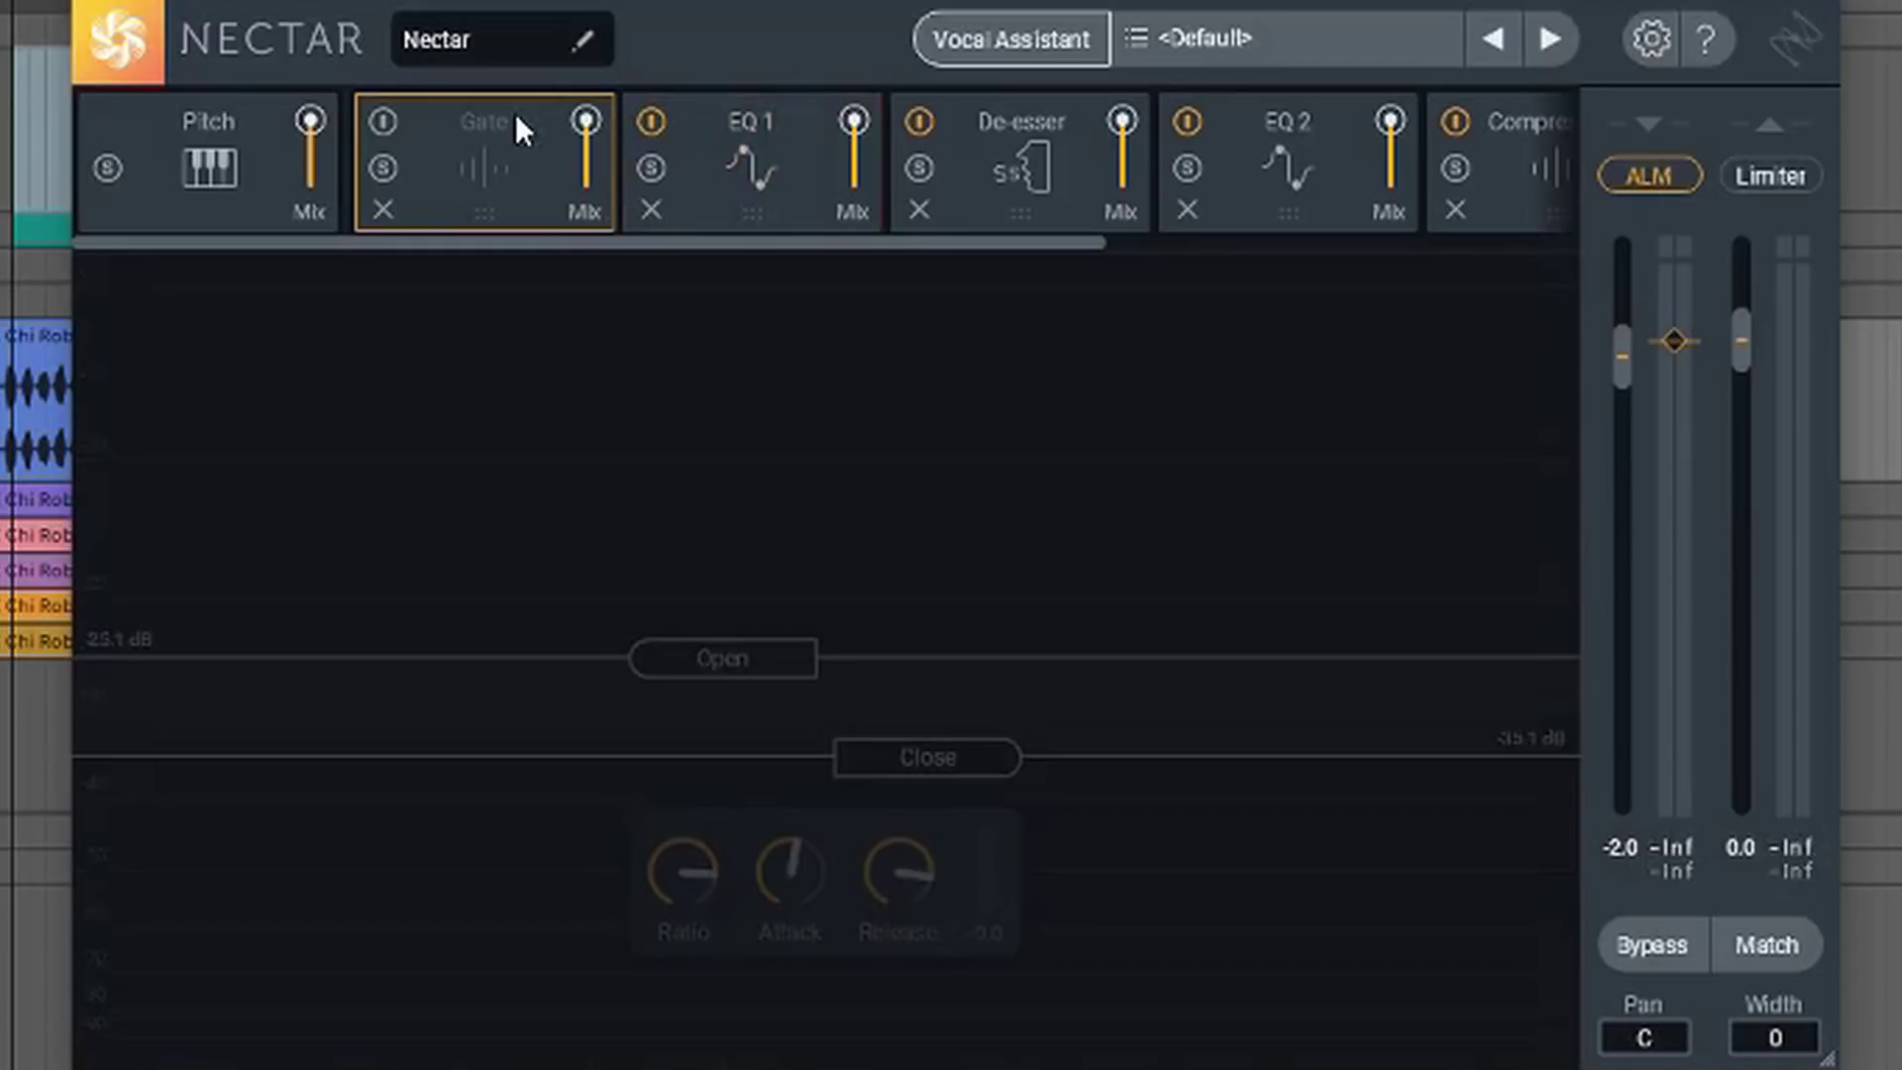
click(381, 116)
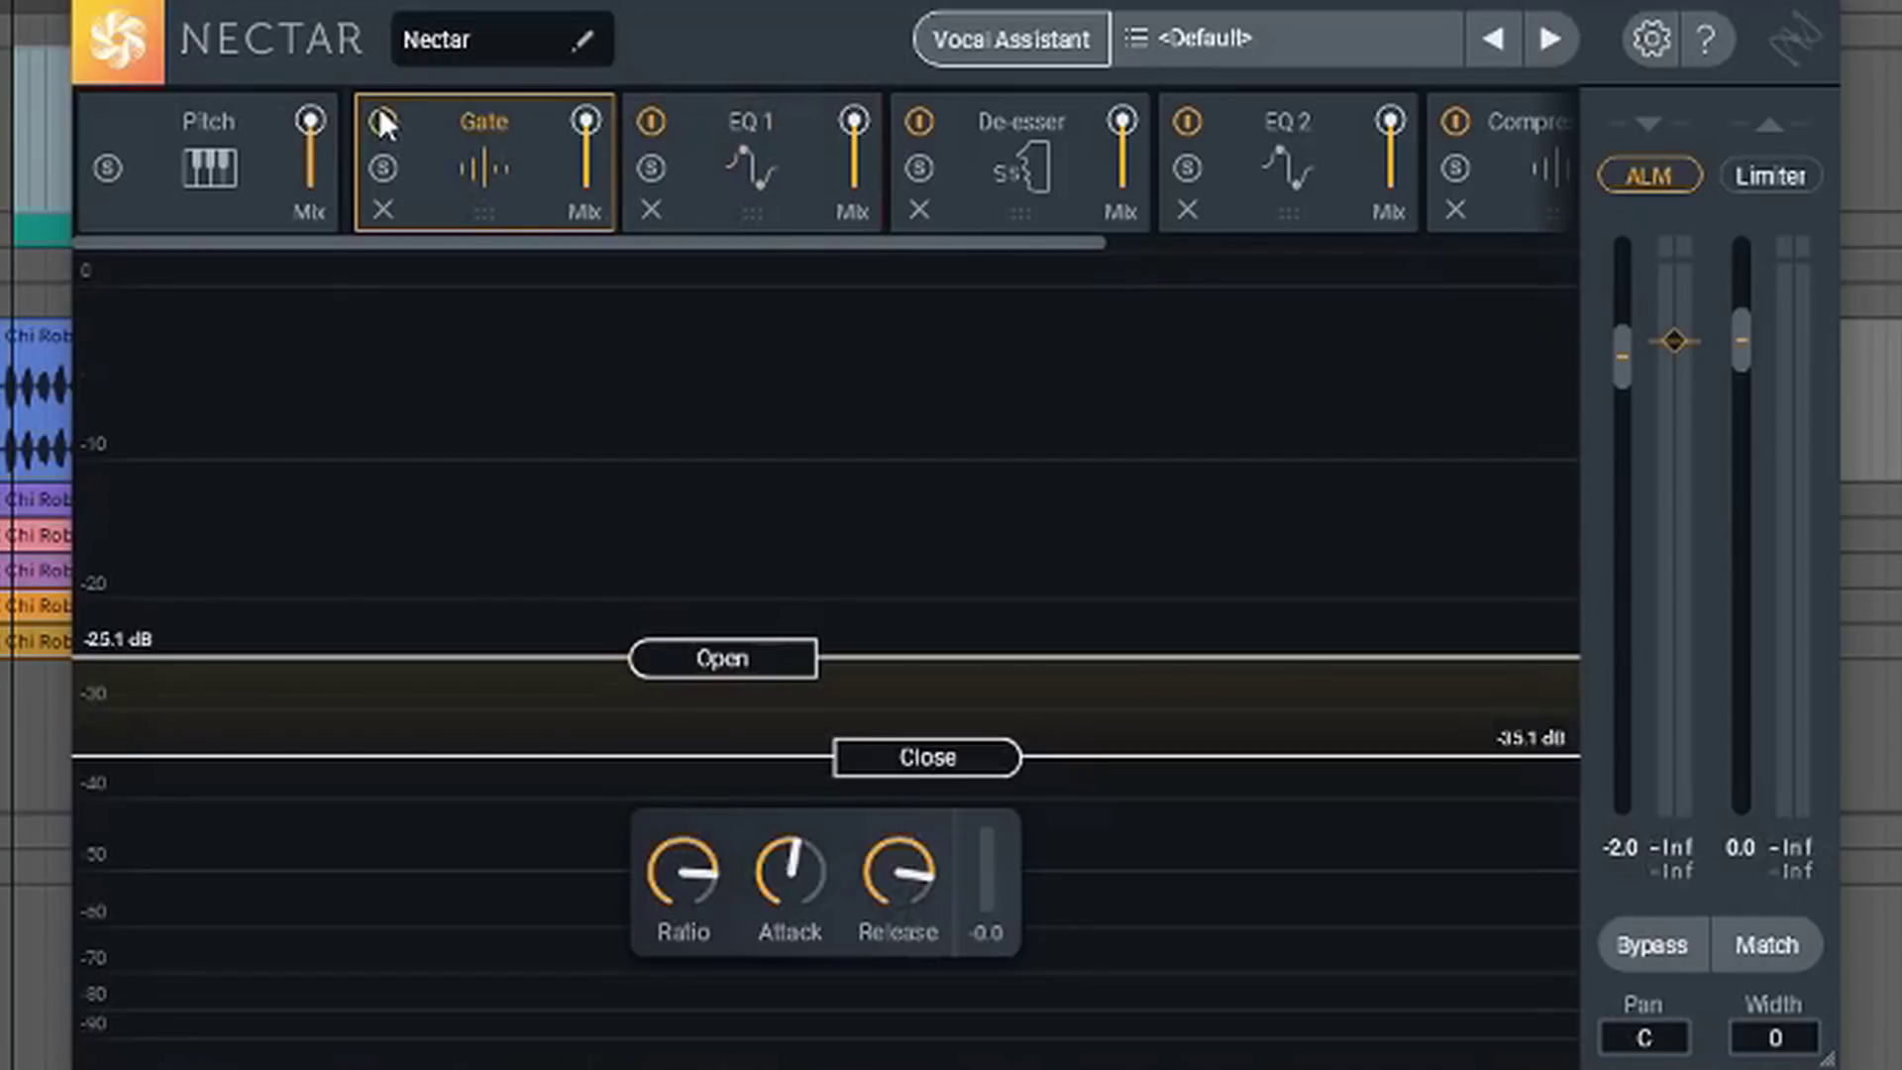
key(space)
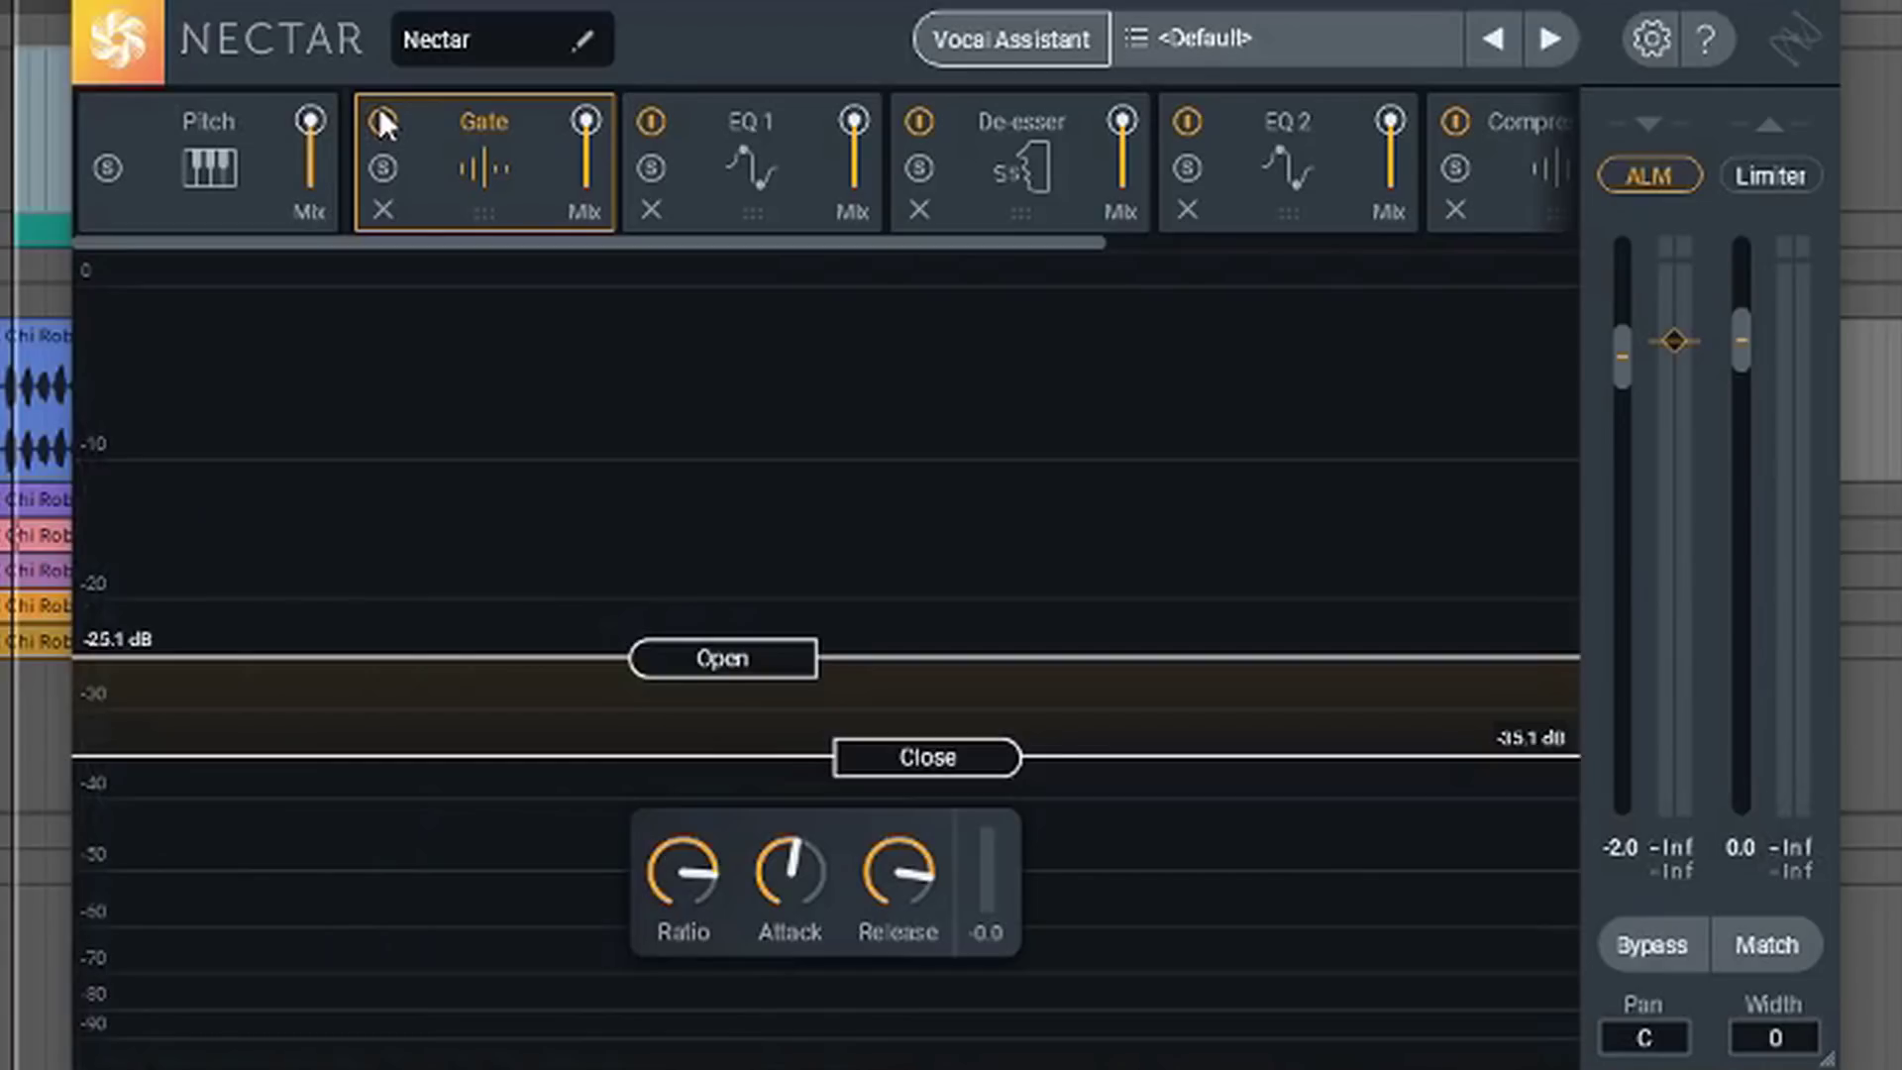
drag(905, 757, 888, 923)
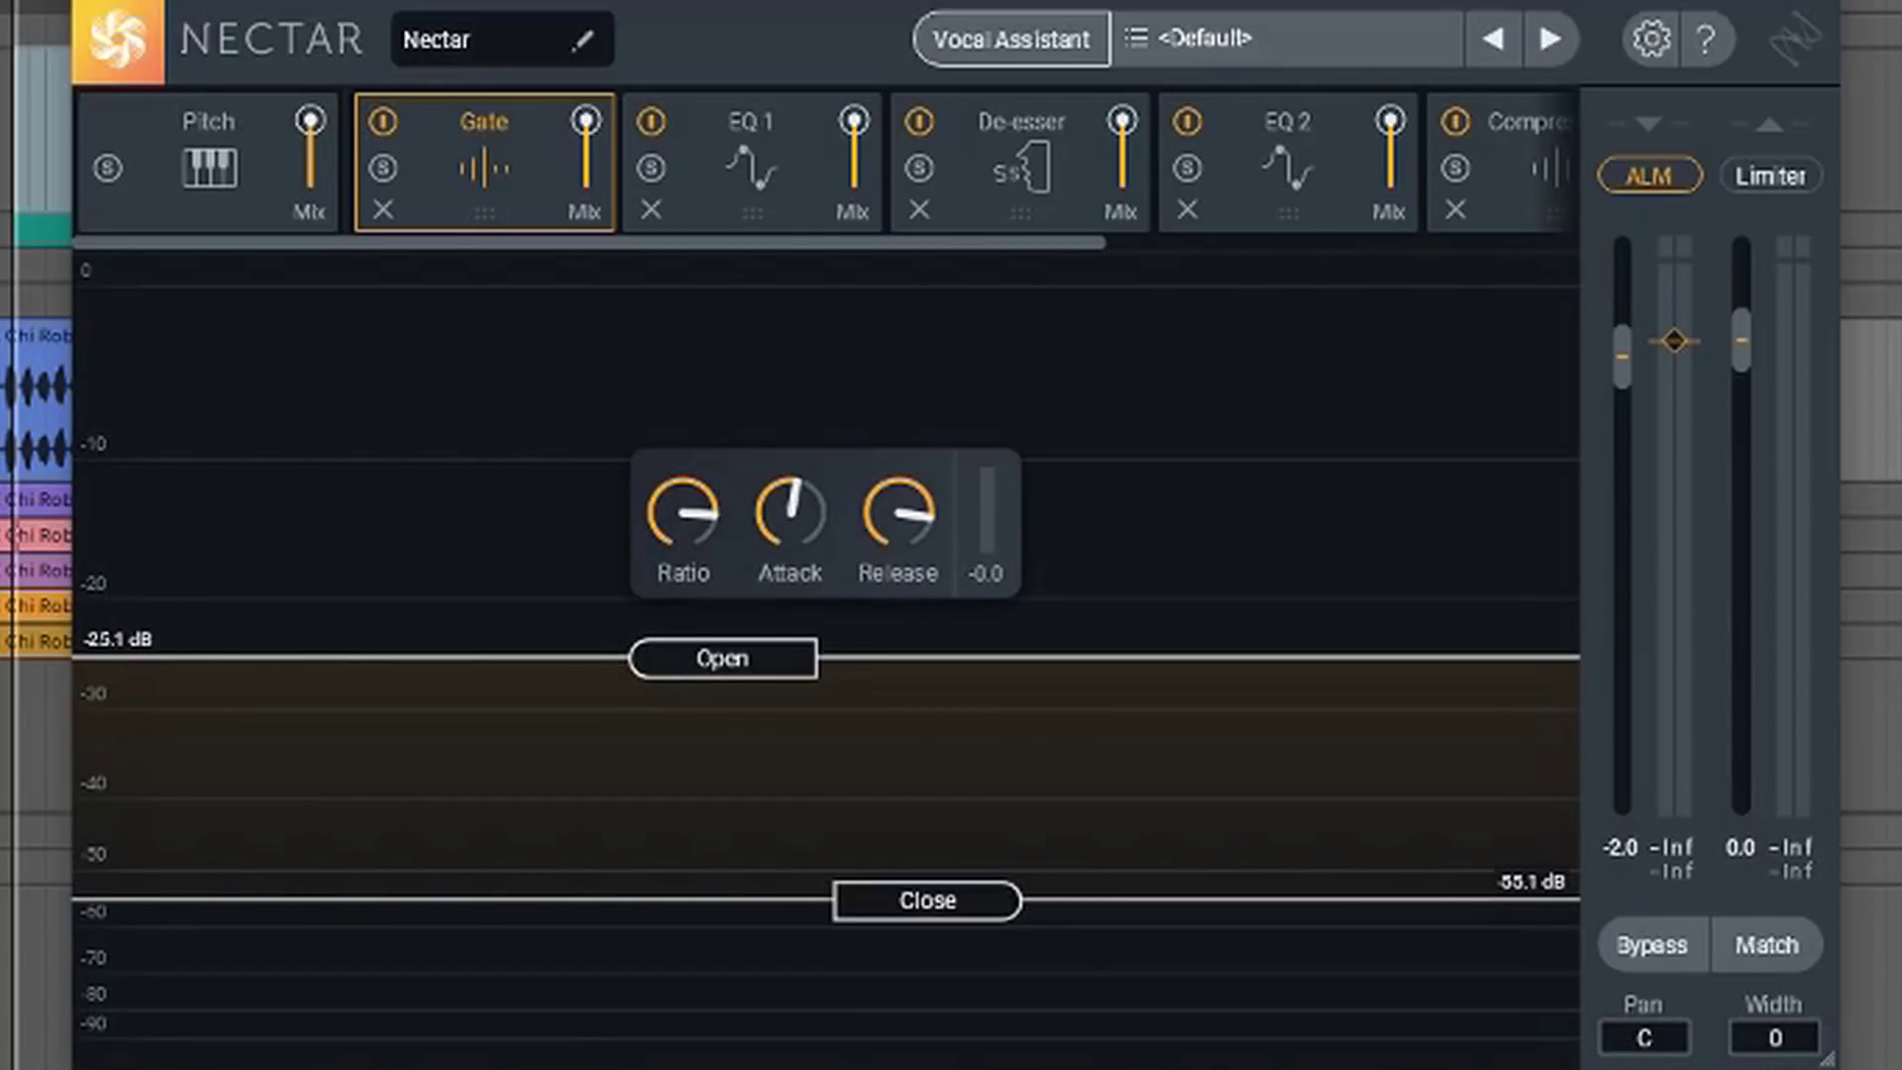
key(space)
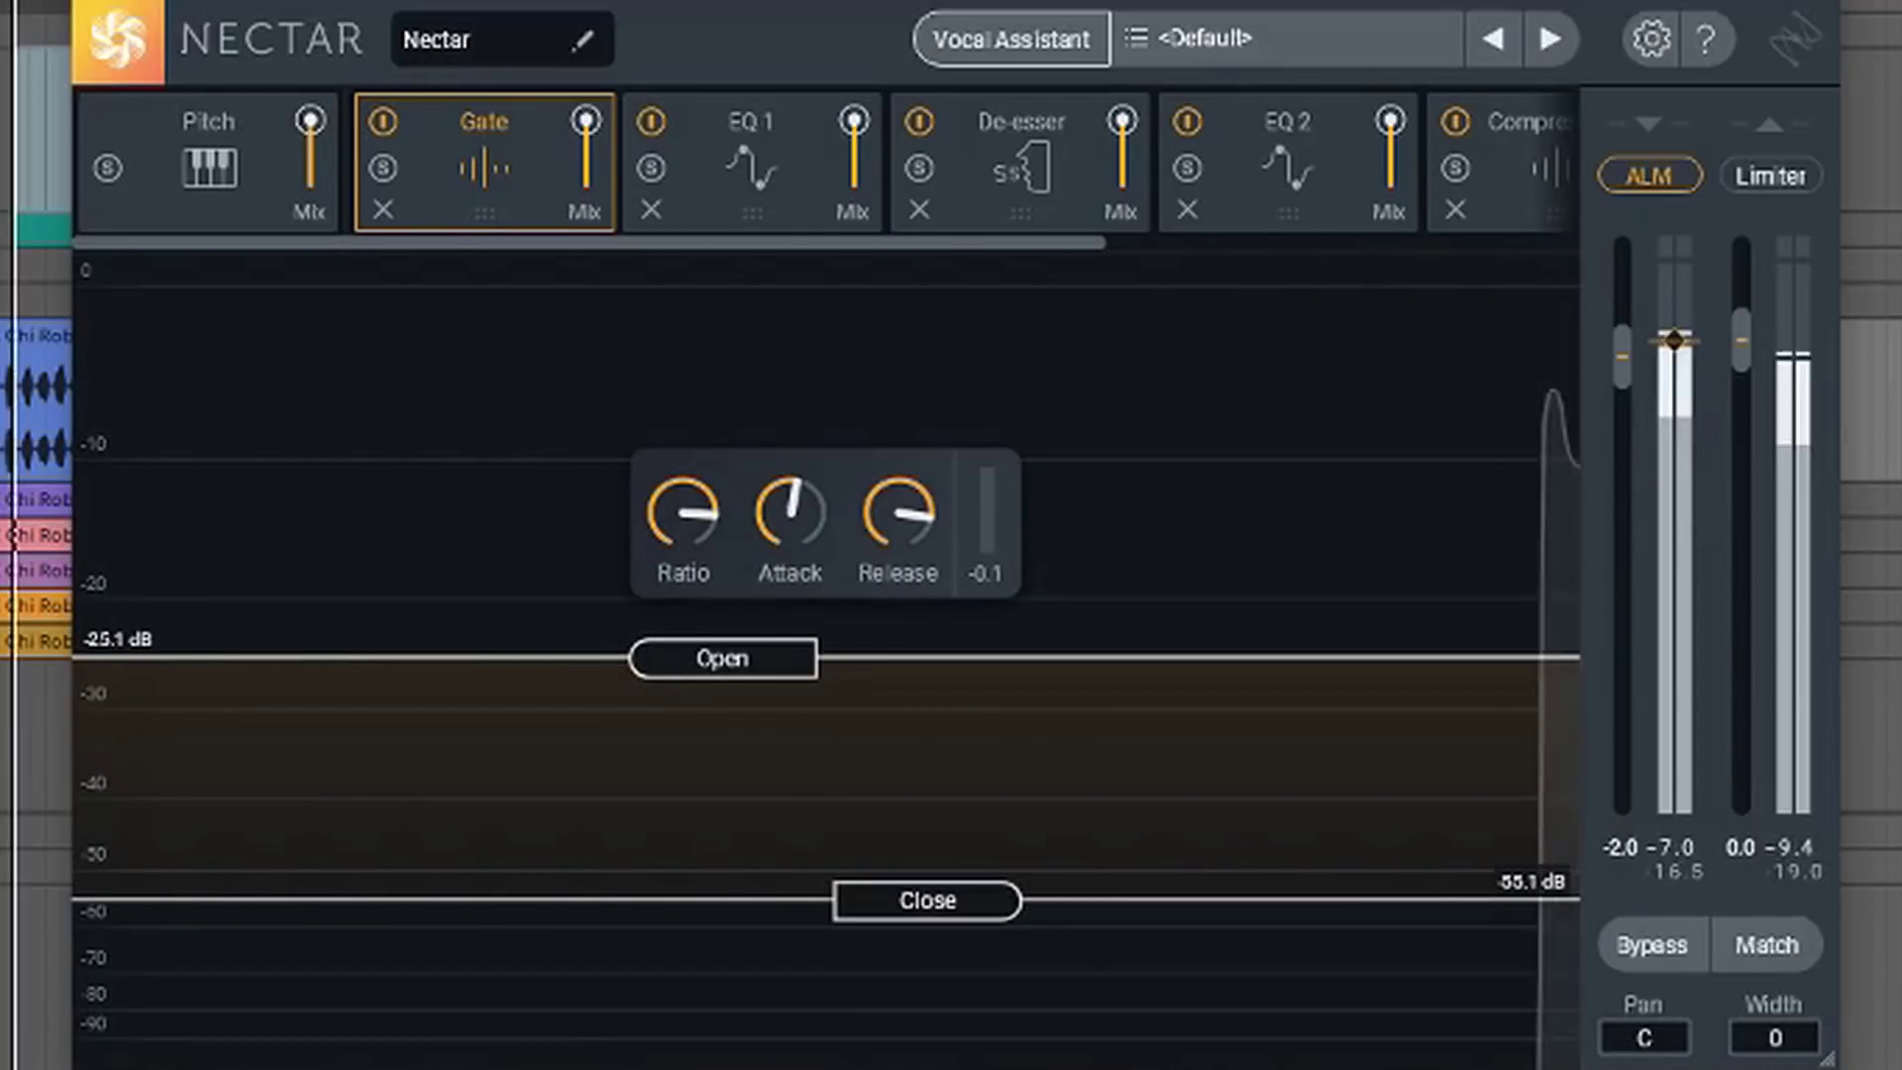
drag(706, 662, 746, 628)
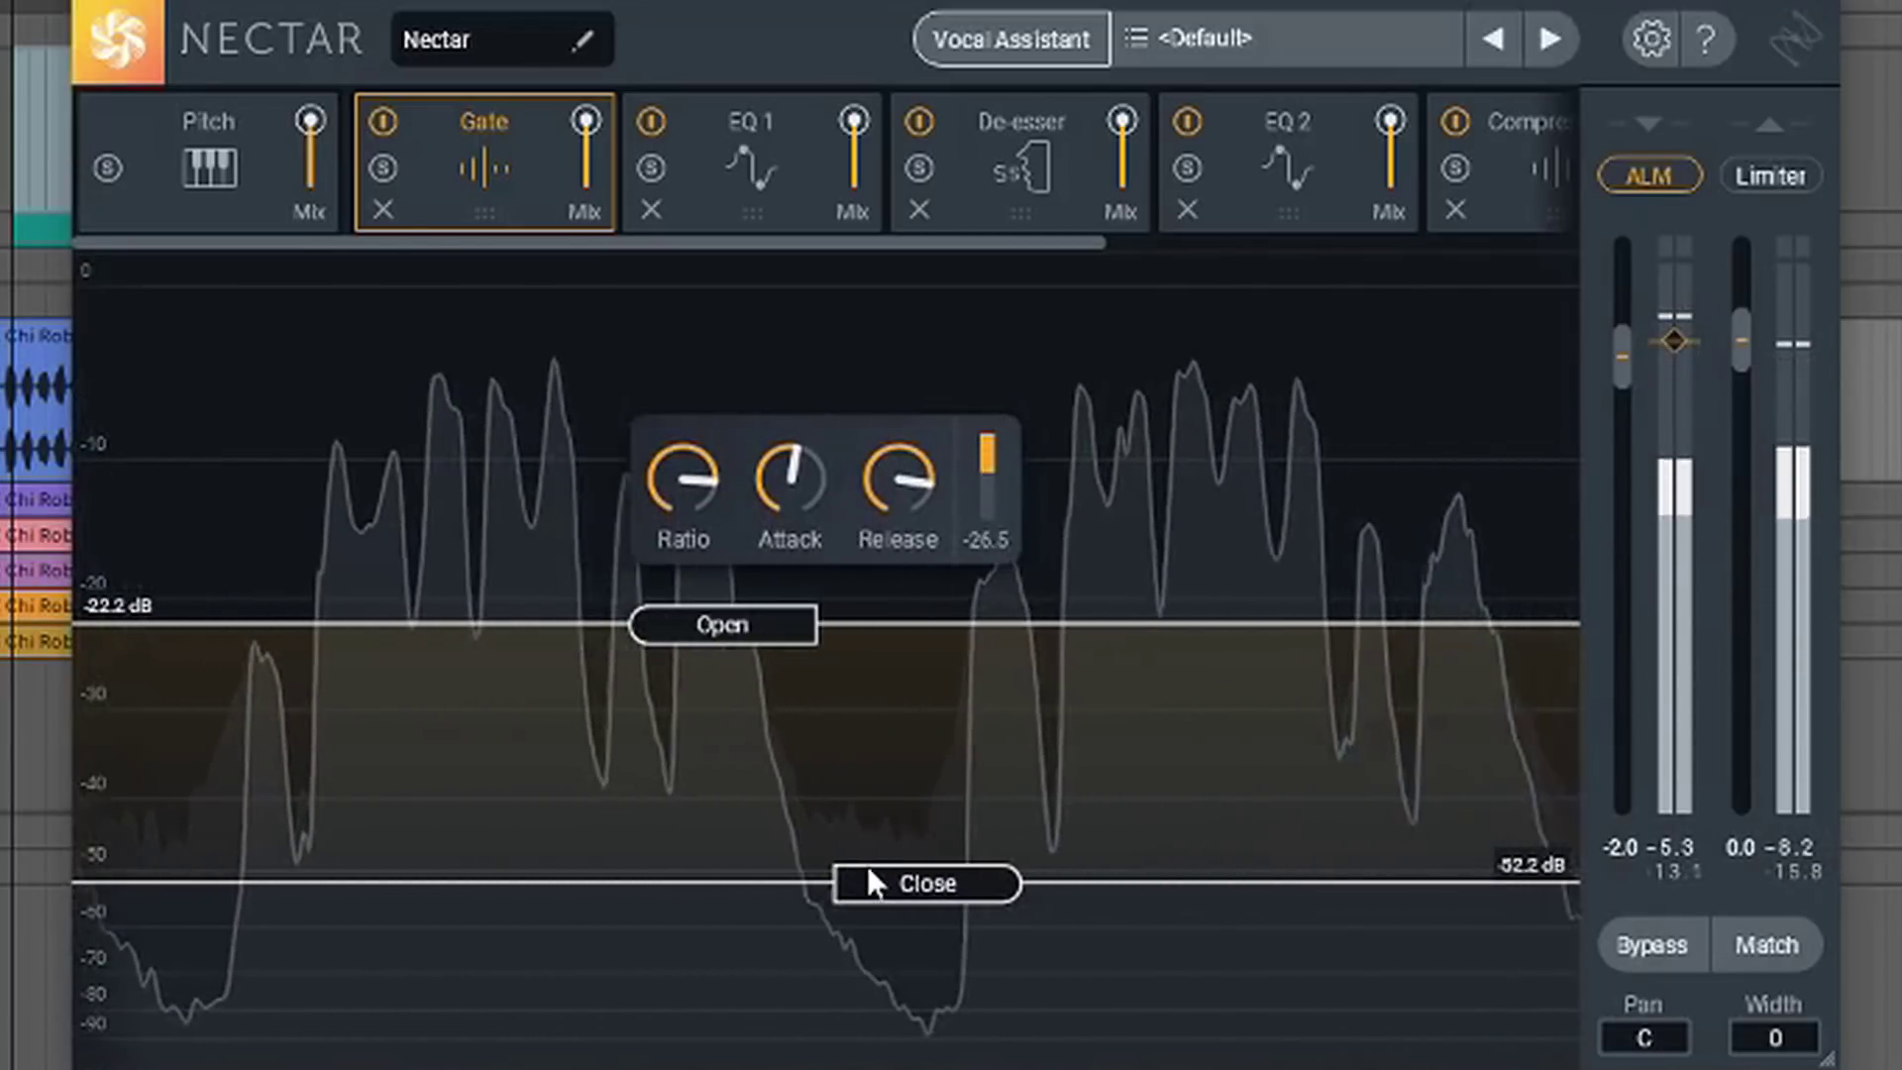
drag(881, 880, 880, 789)
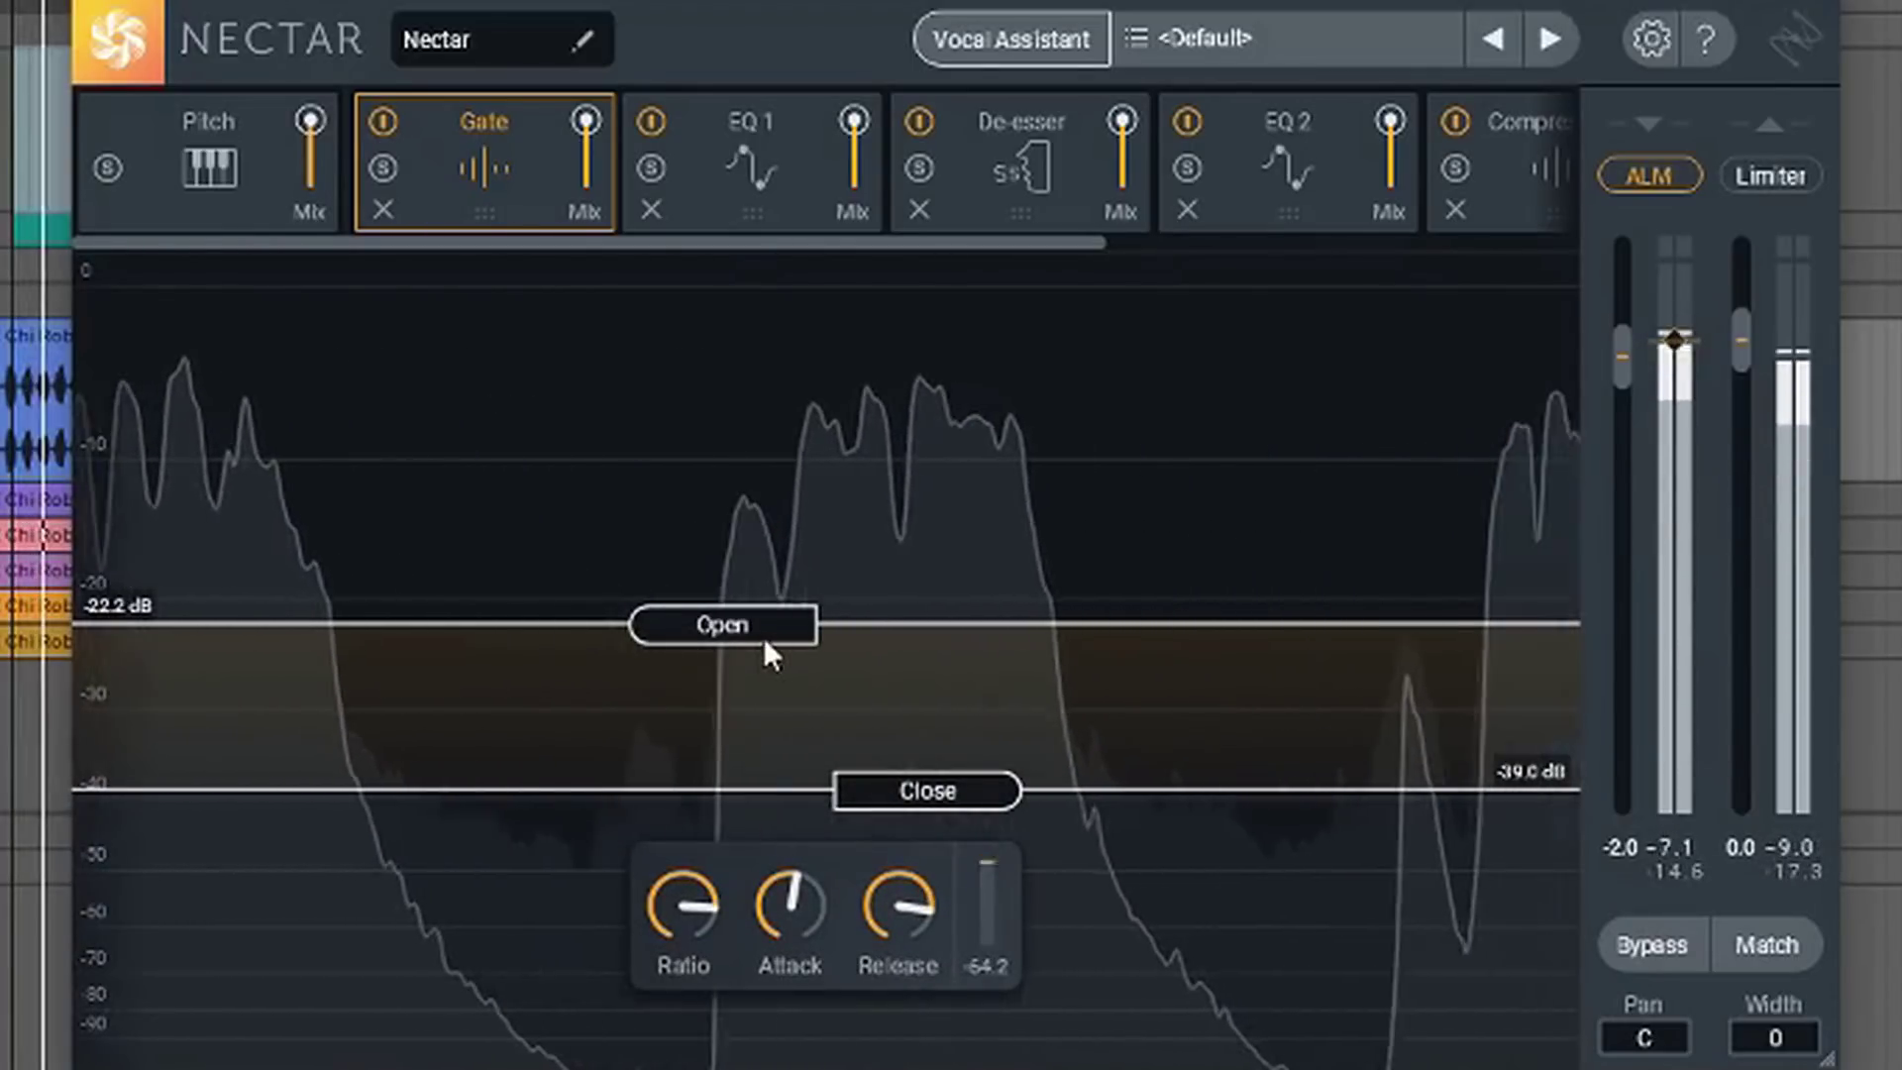
drag(763, 639, 759, 651)
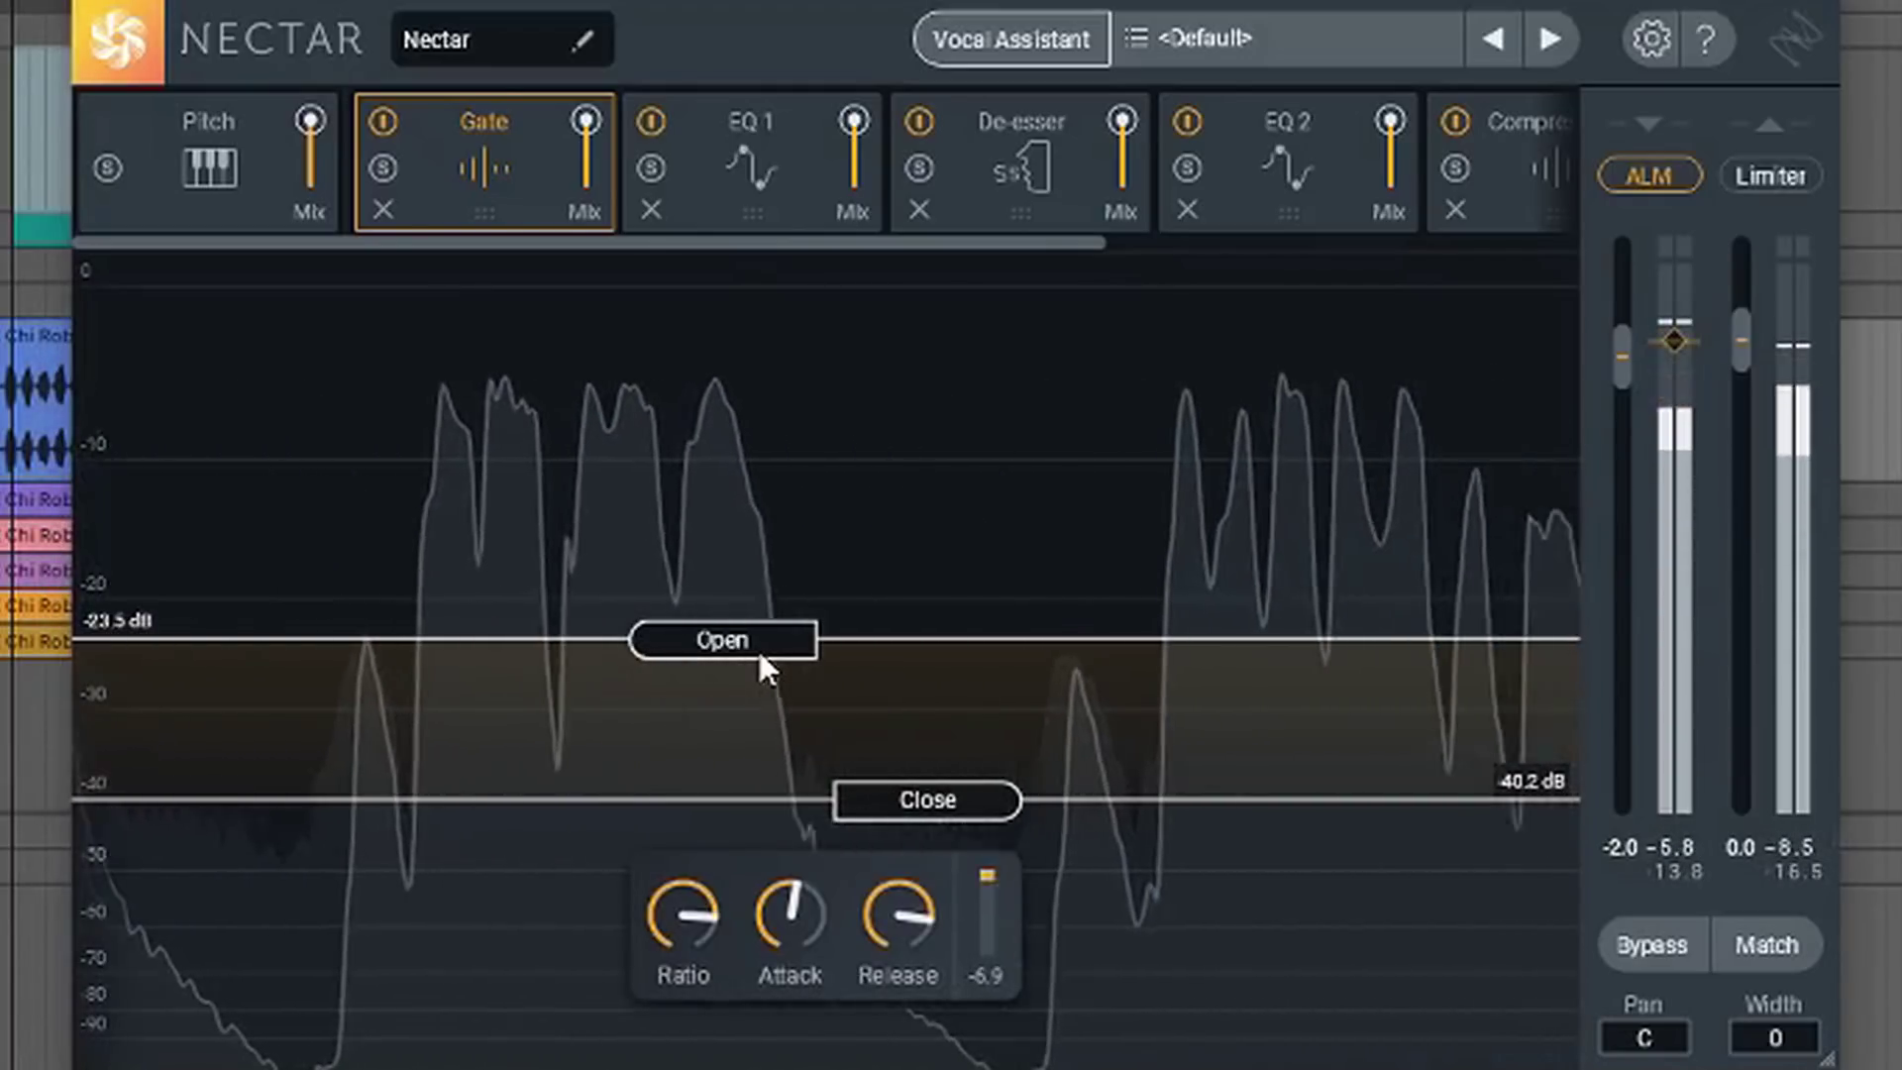
Audition the vocal with the gate's Ratio lowered to 1.00:1, and bring the Ratio back to a higher setting.
mouse_move(714, 917)
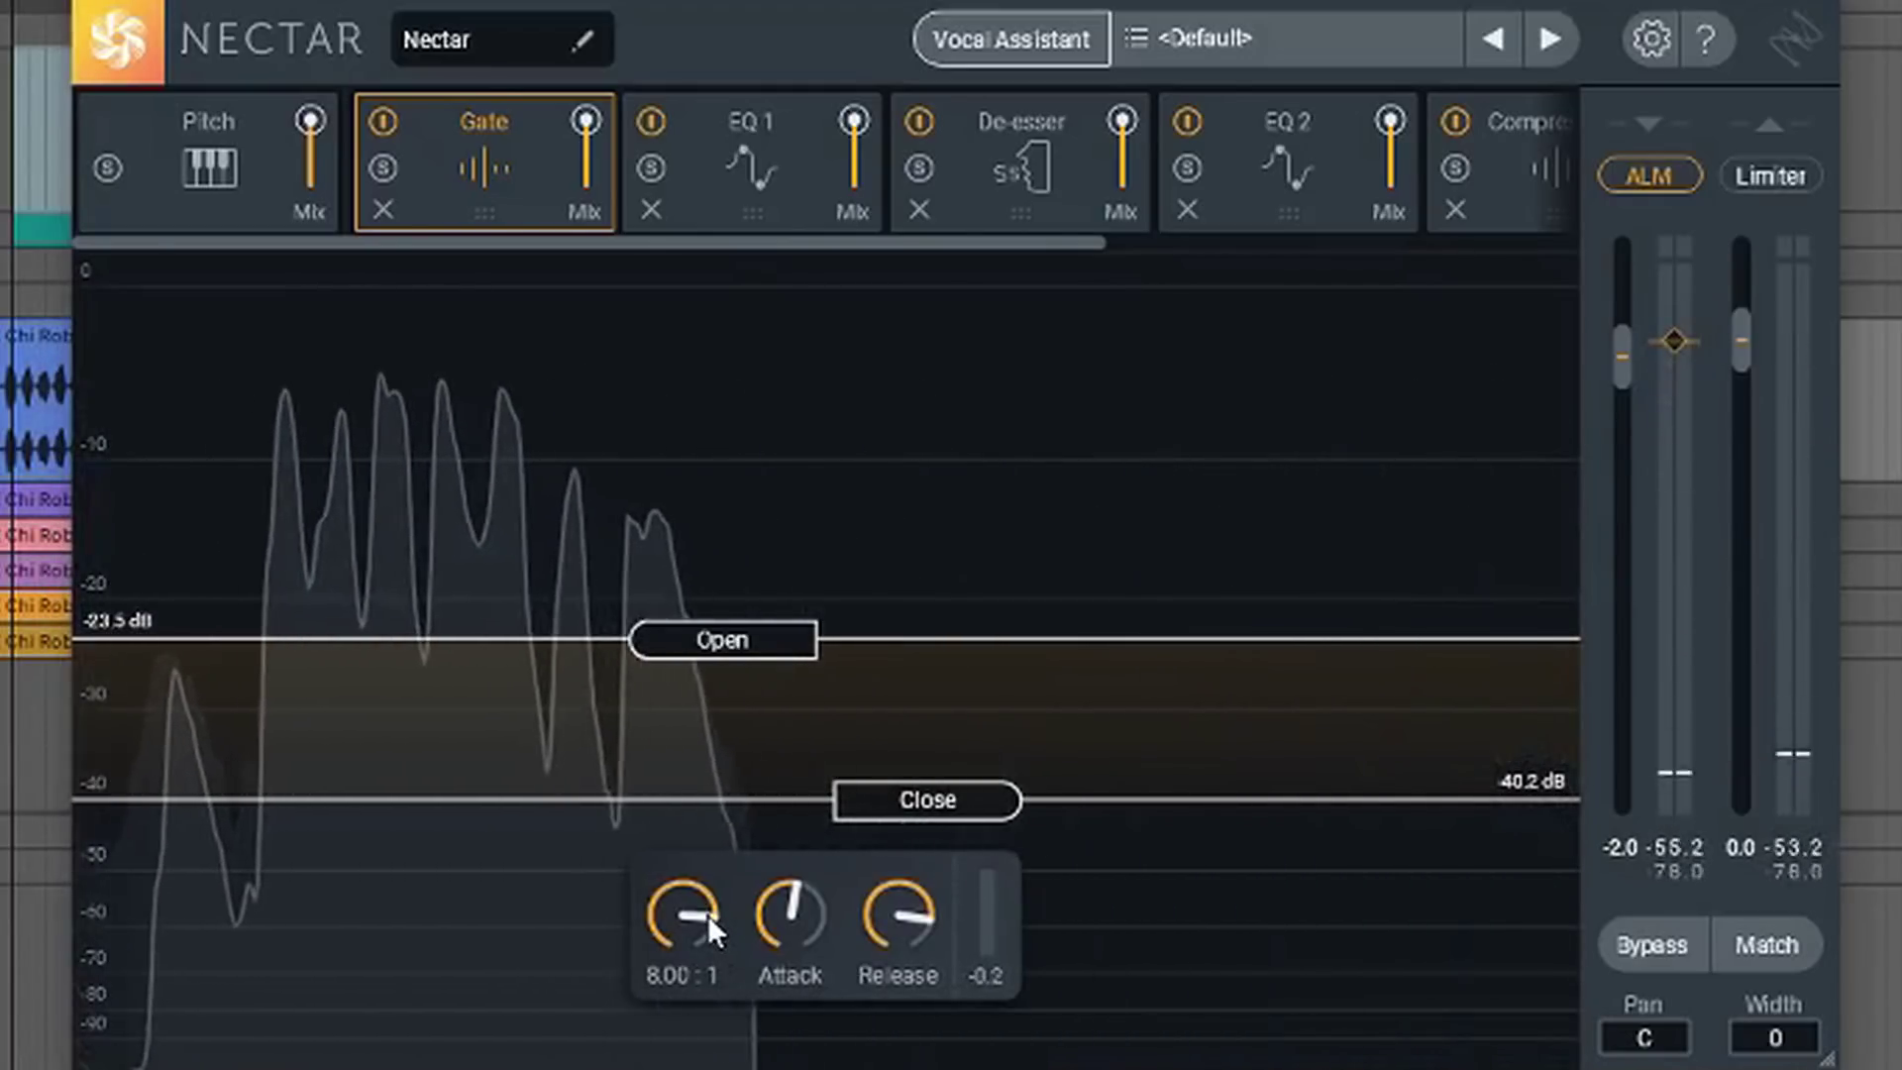
drag(708, 913, 721, 1069)
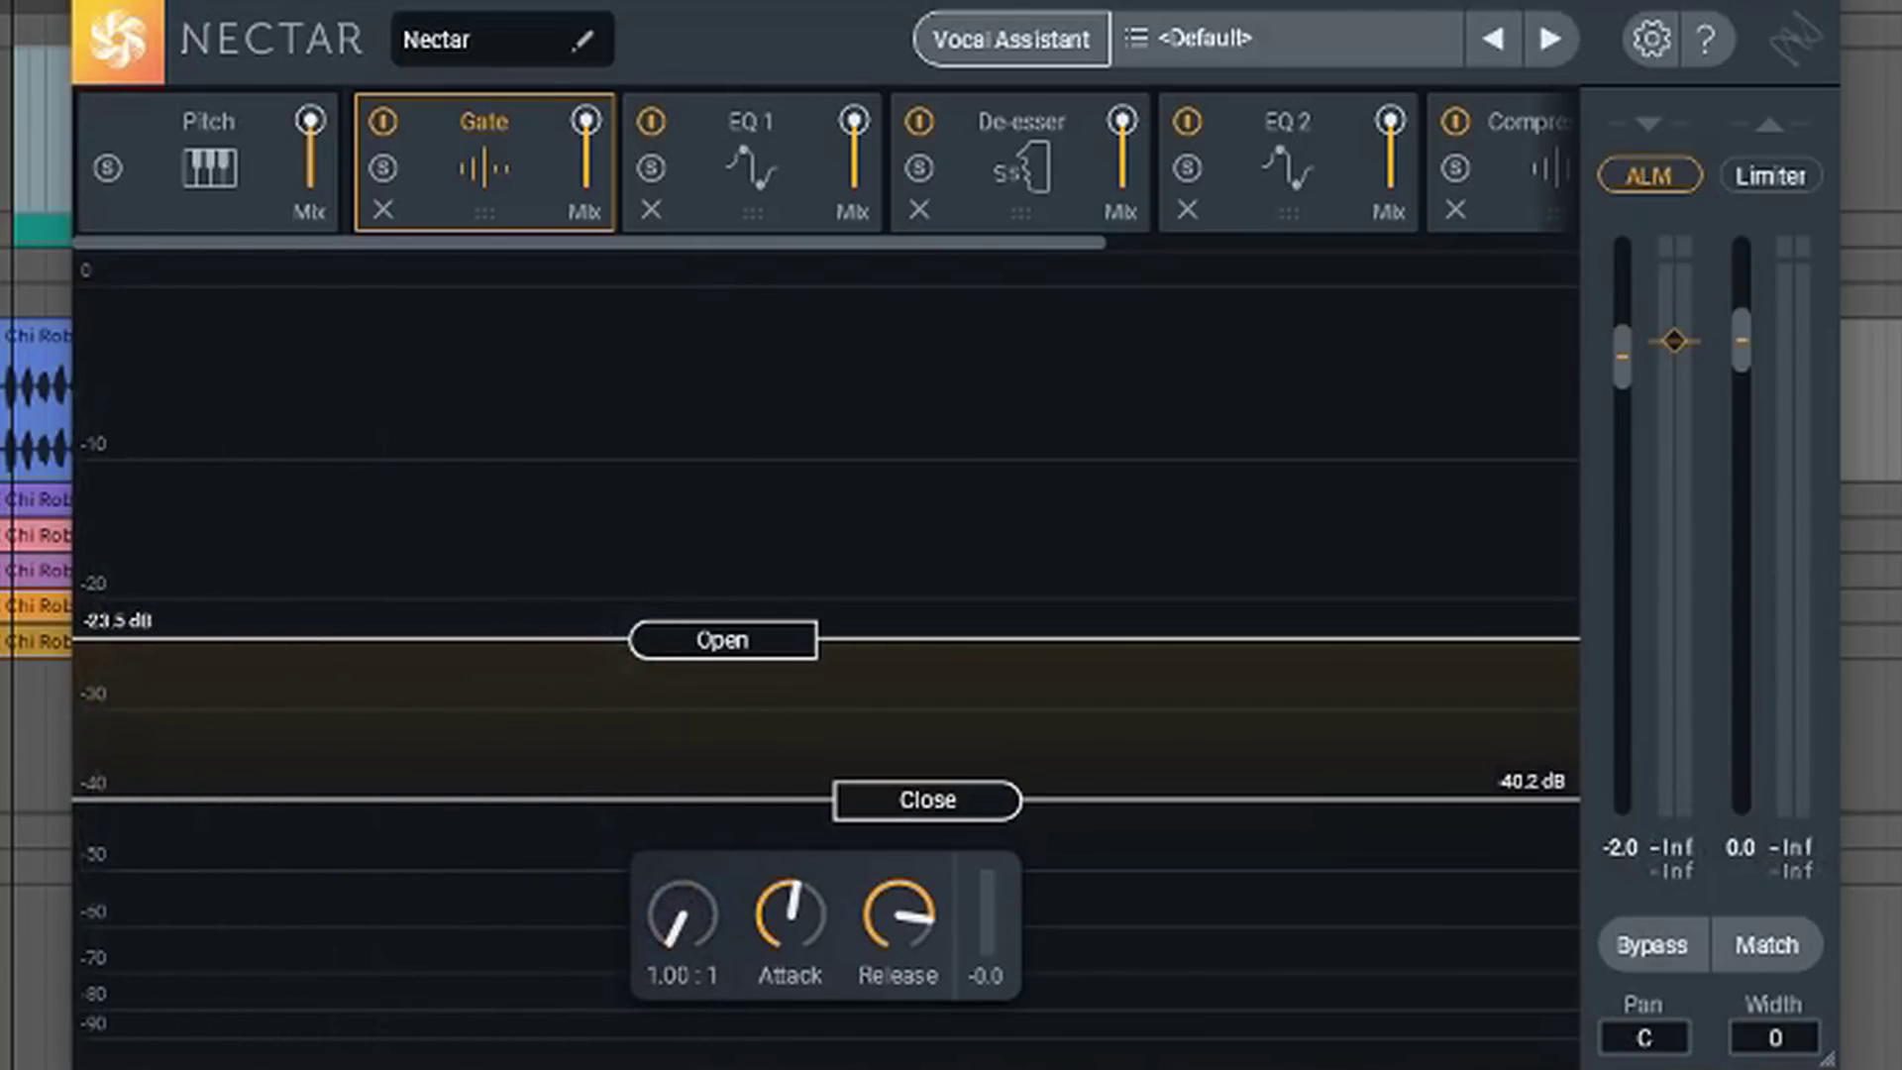
key(space)
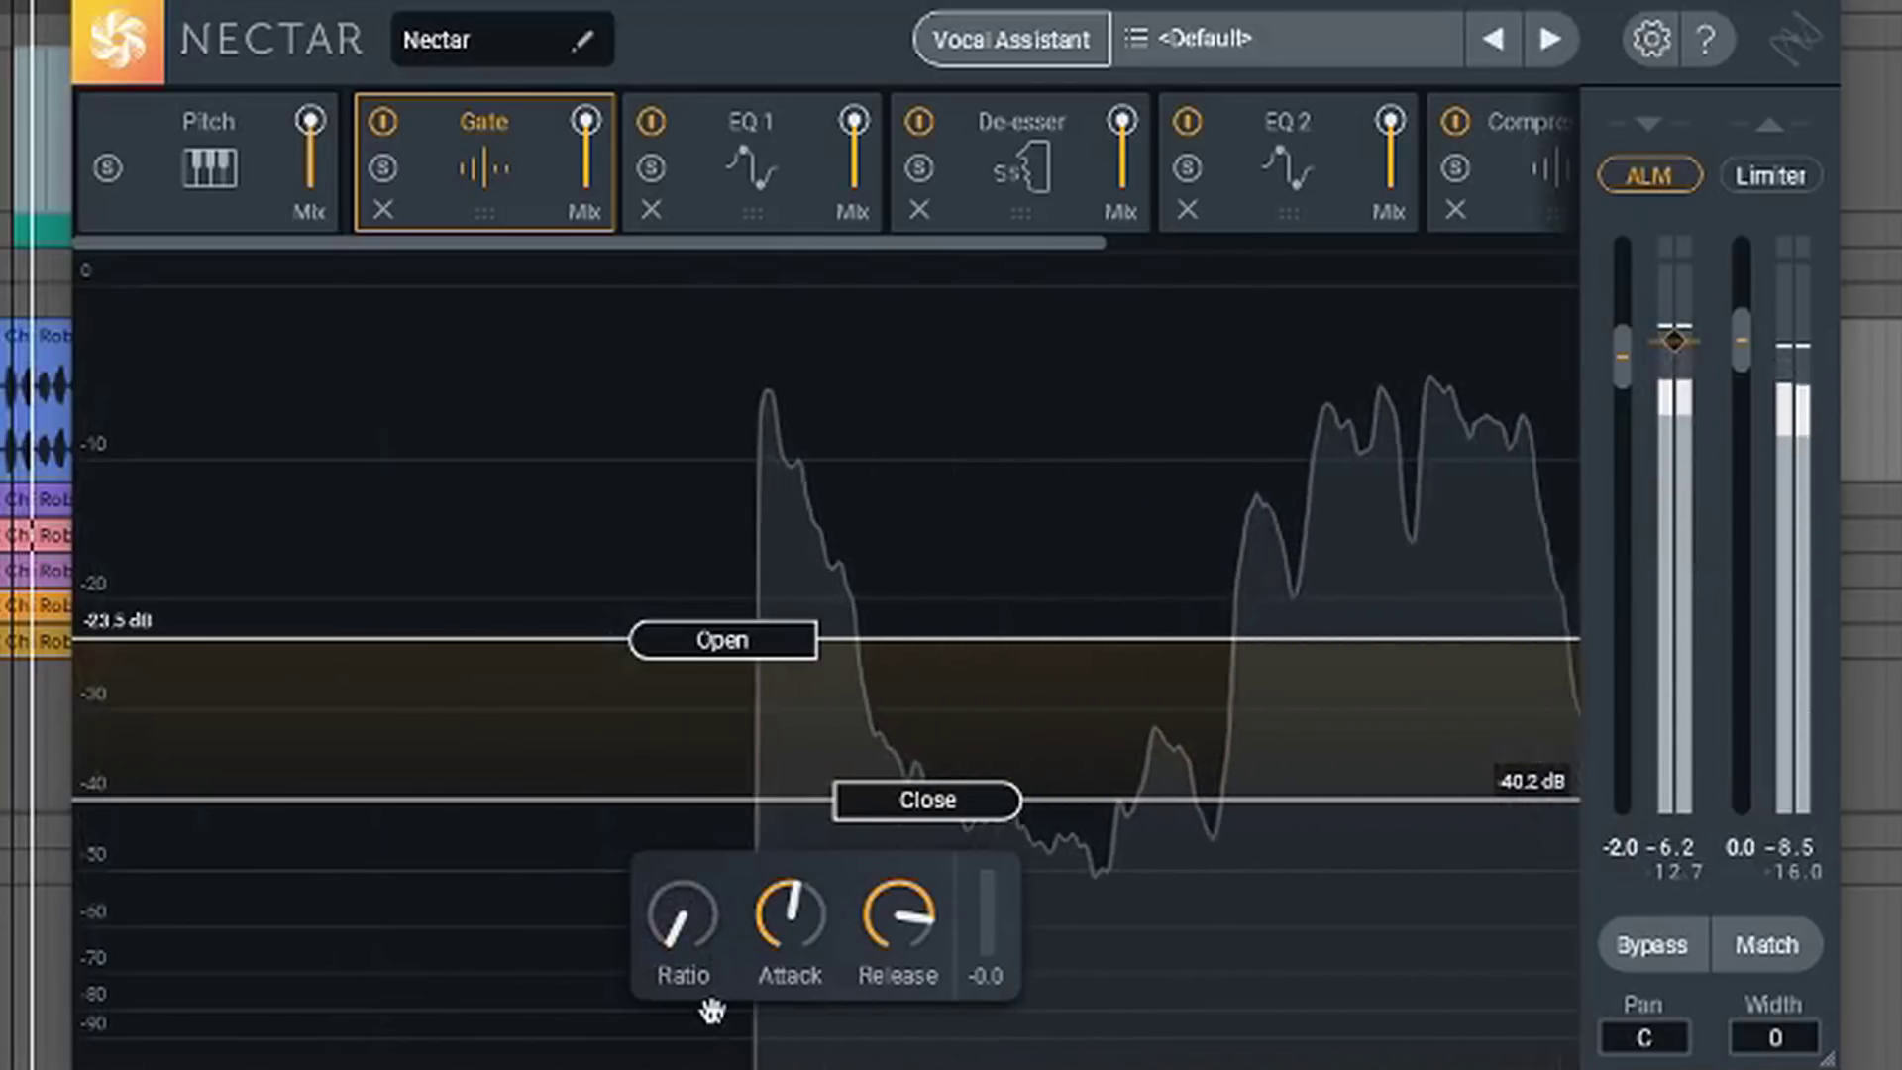
mouse_move(698, 914)
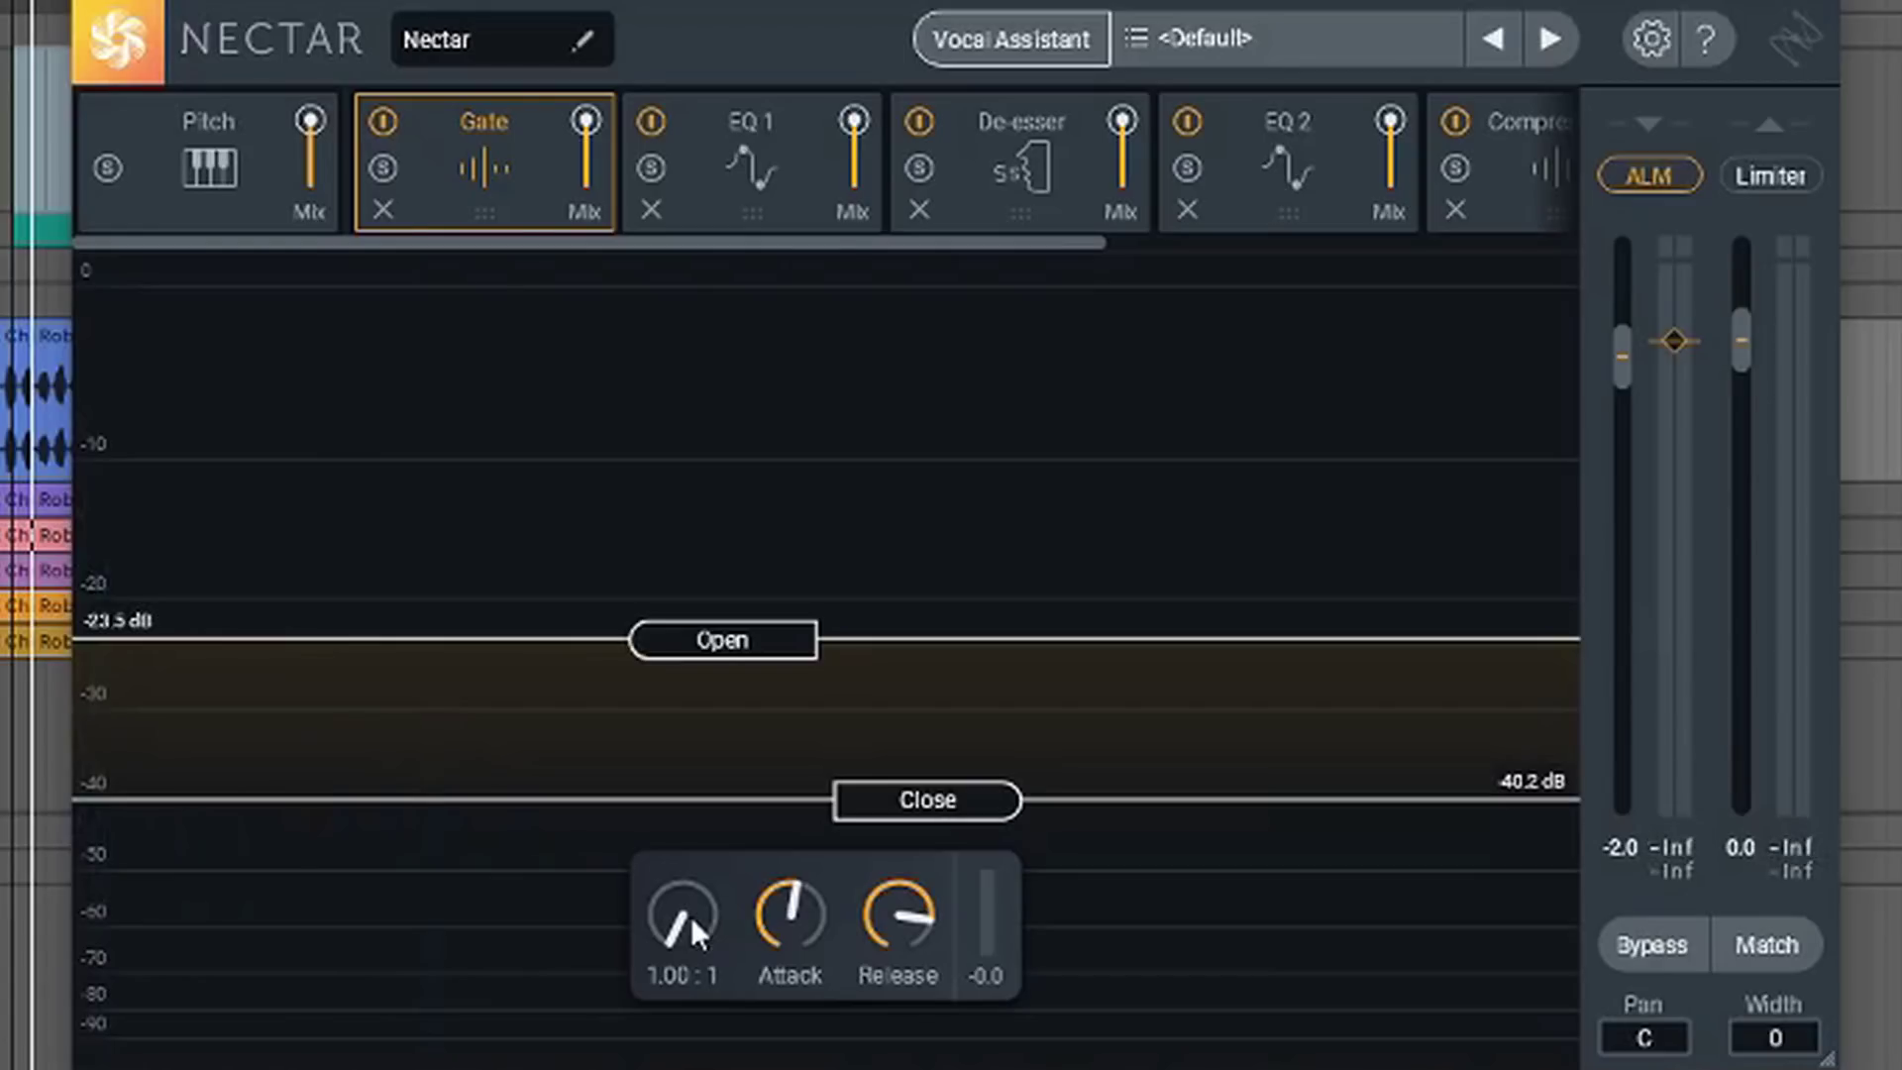
double_click(692, 917)
drag(691, 917, 695, 985)
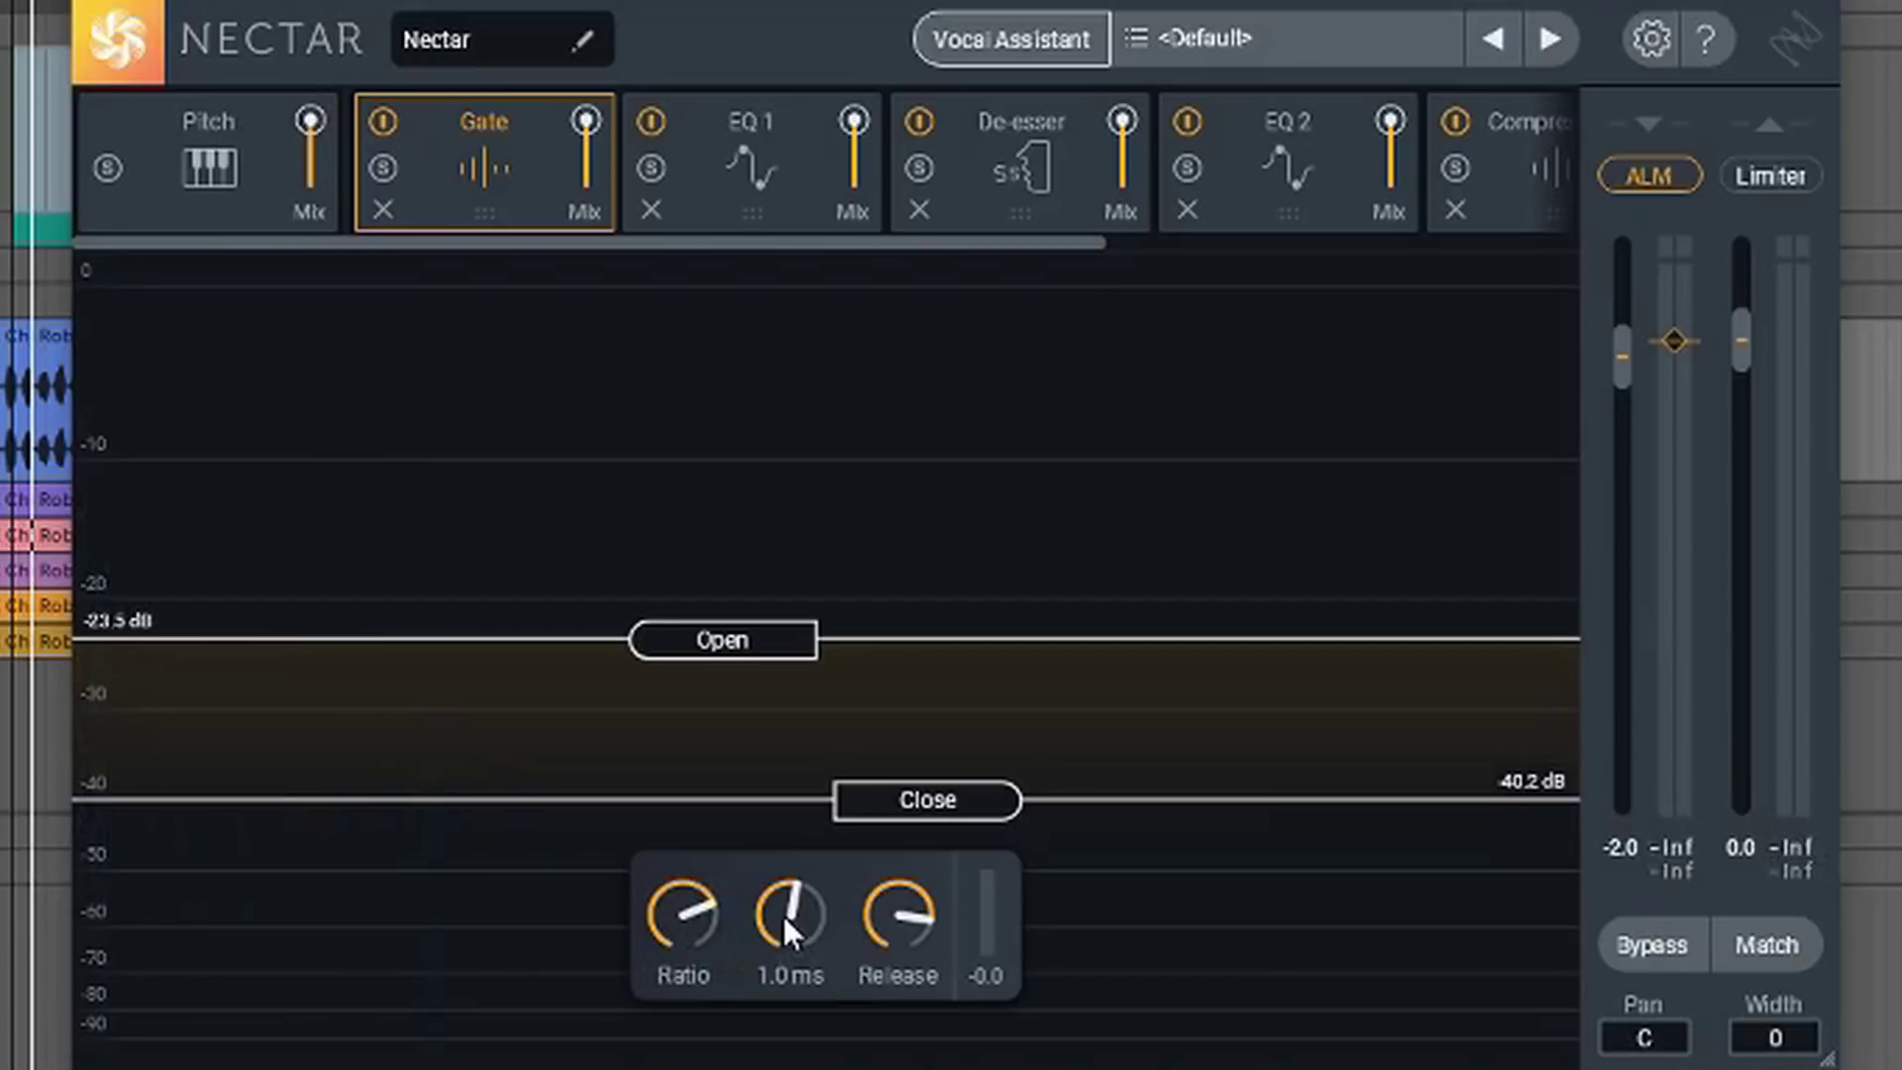
Audition the gate's Attack at 0.1 ms and at its maximum, and reset it to 5.0 ms.
drag(782, 915, 769, 1065)
key(space)
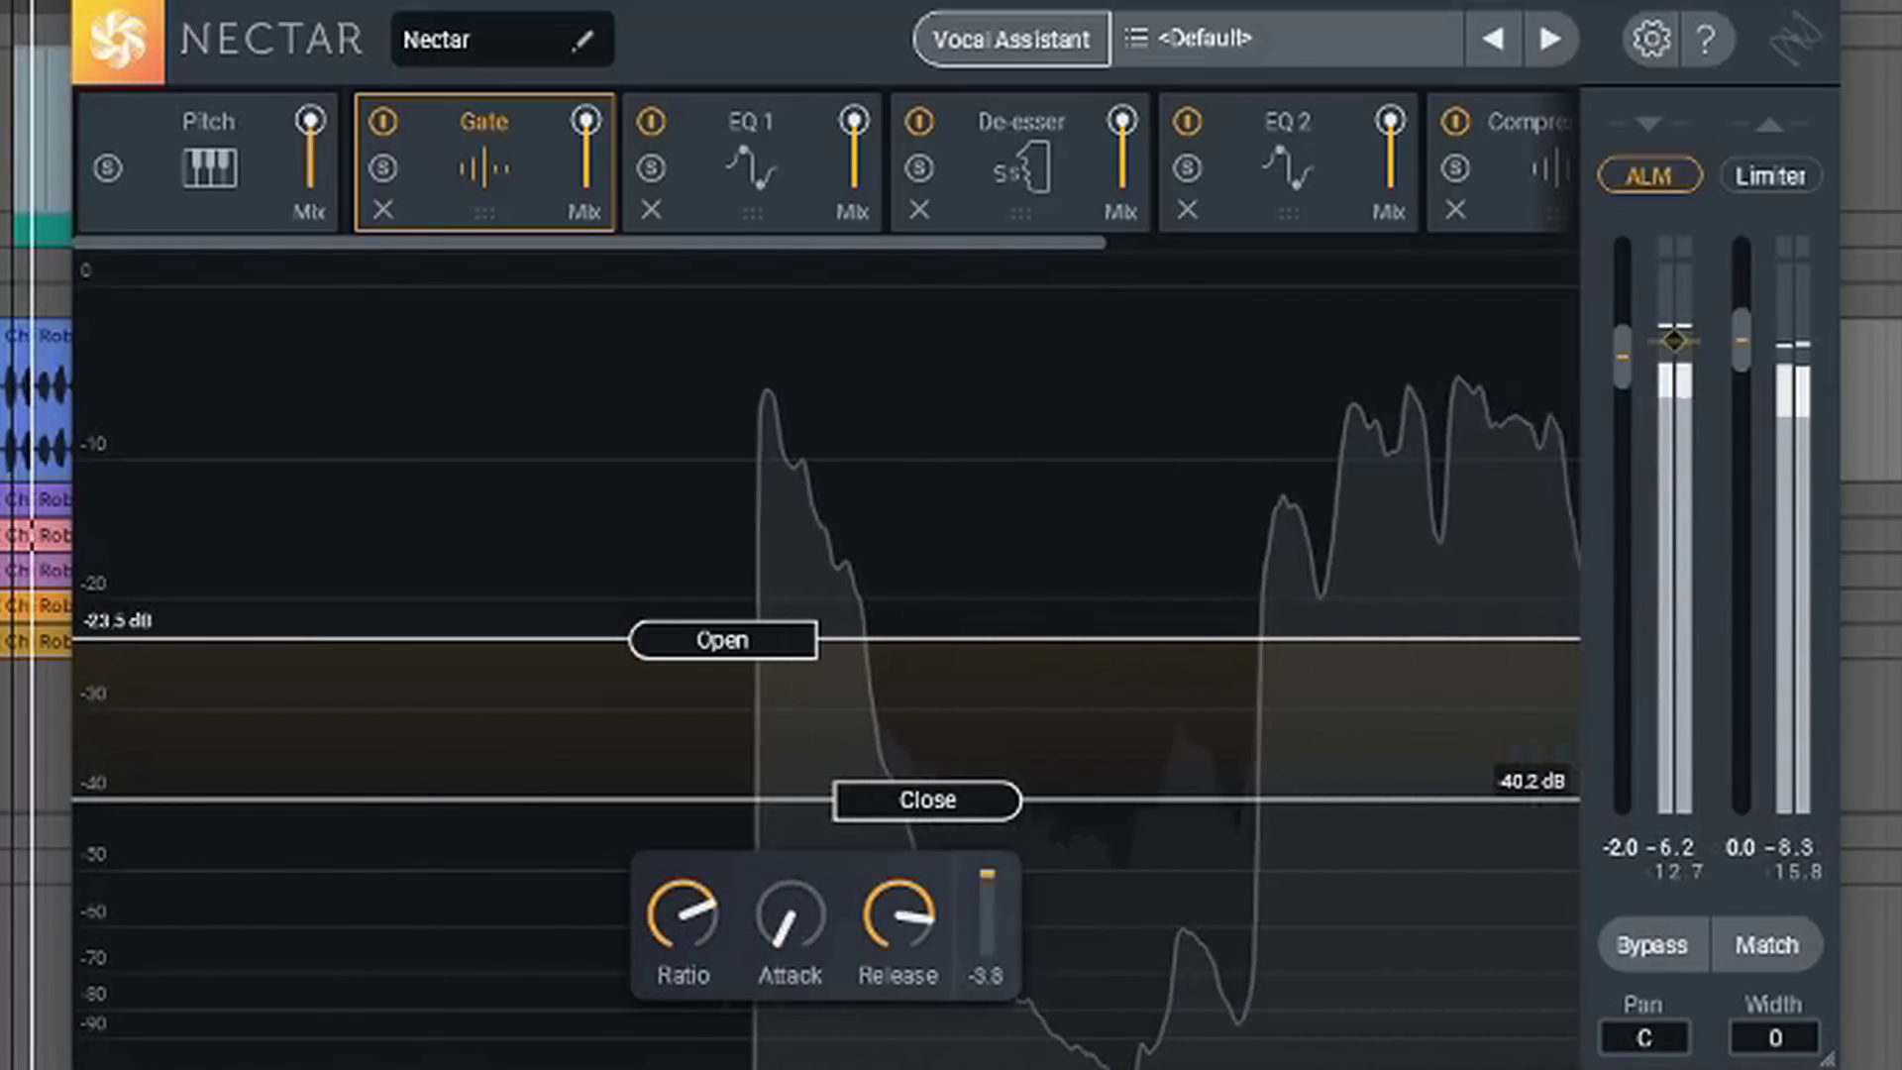
mouse_move(783, 916)
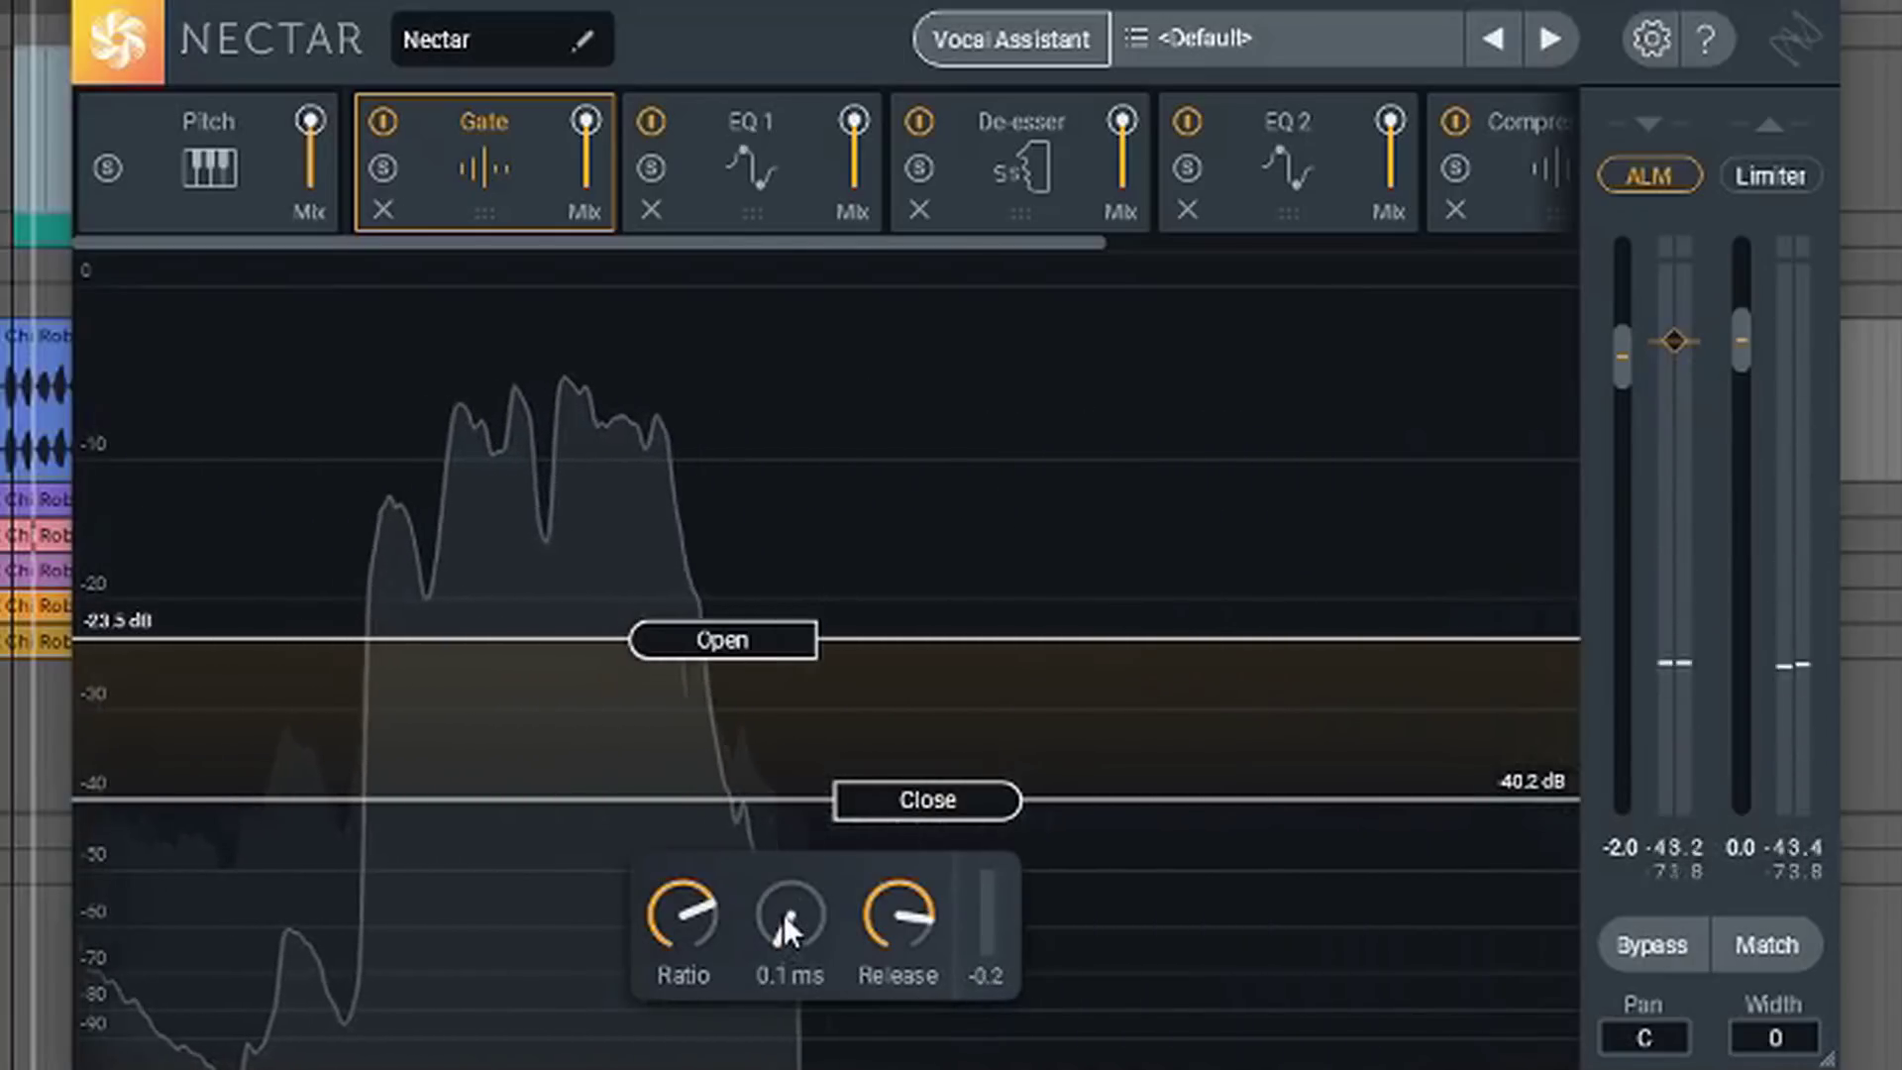
drag(783, 914, 708, 18)
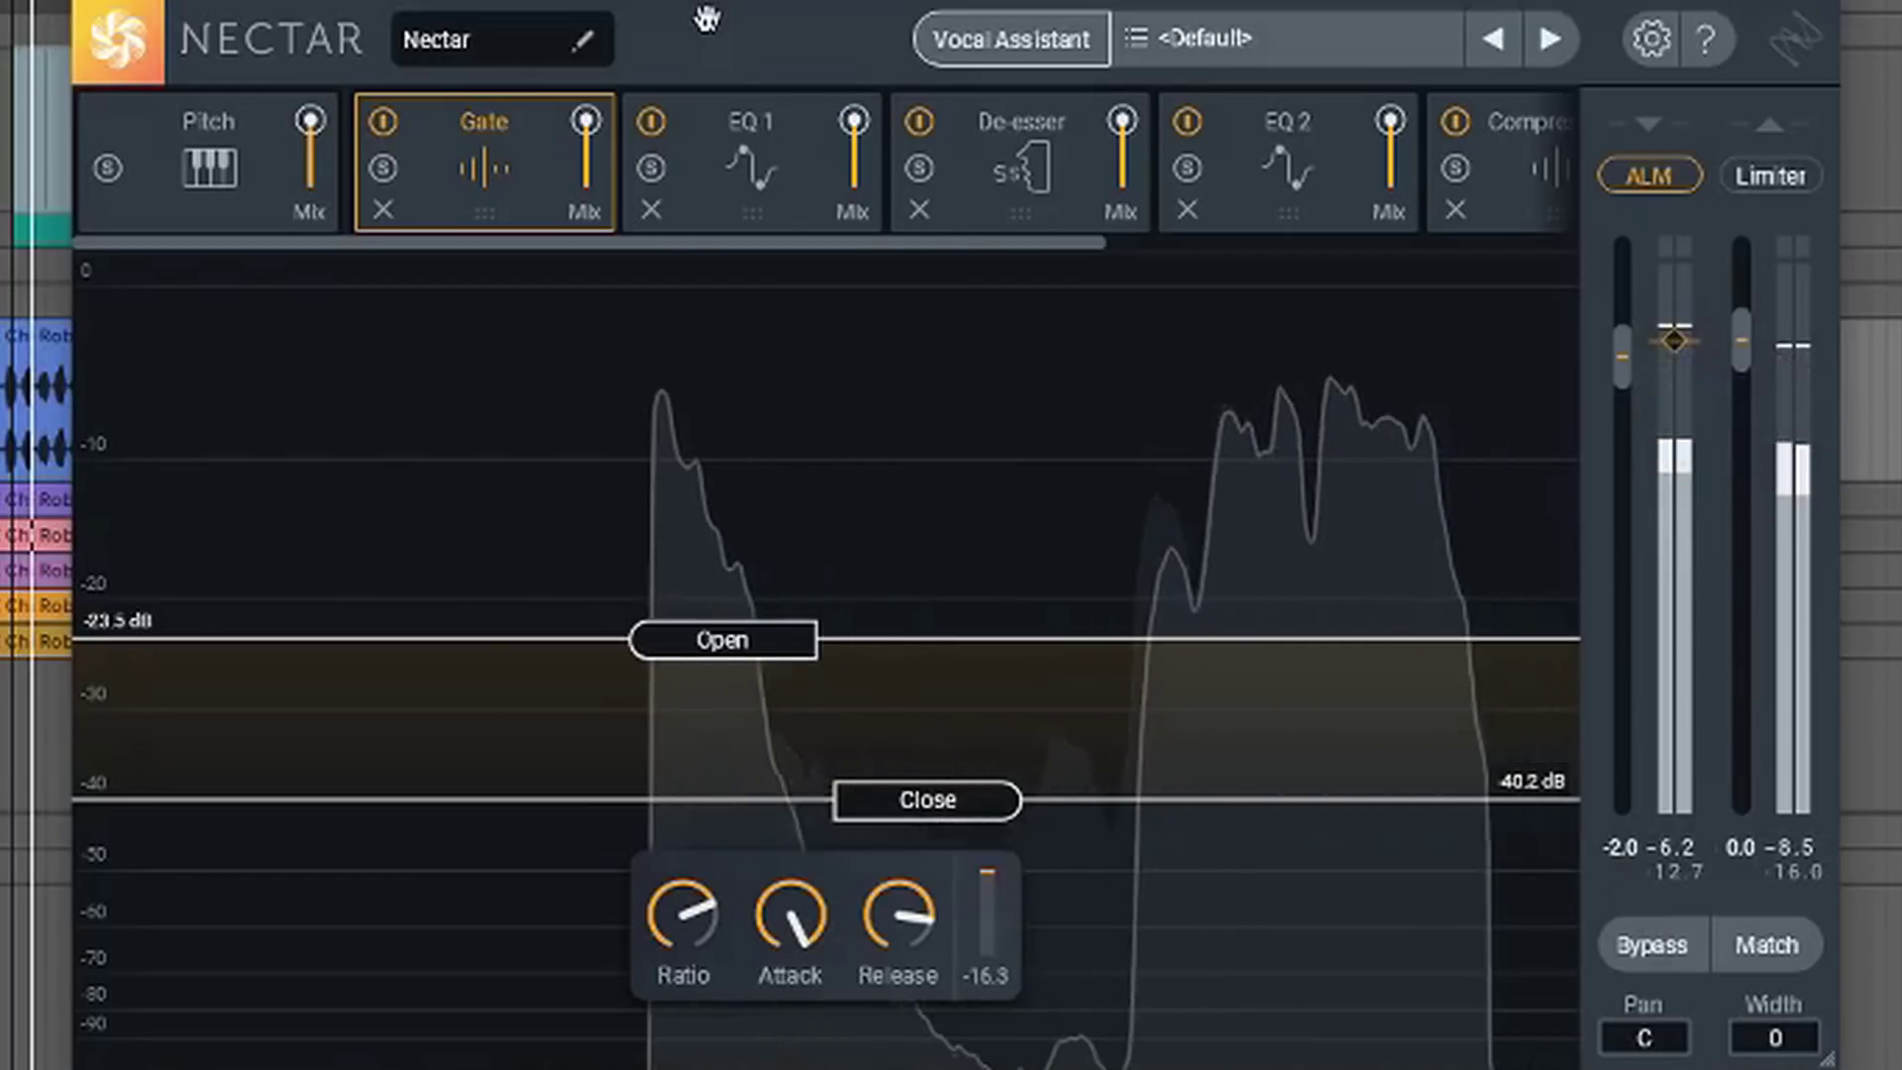
double_click(789, 913)
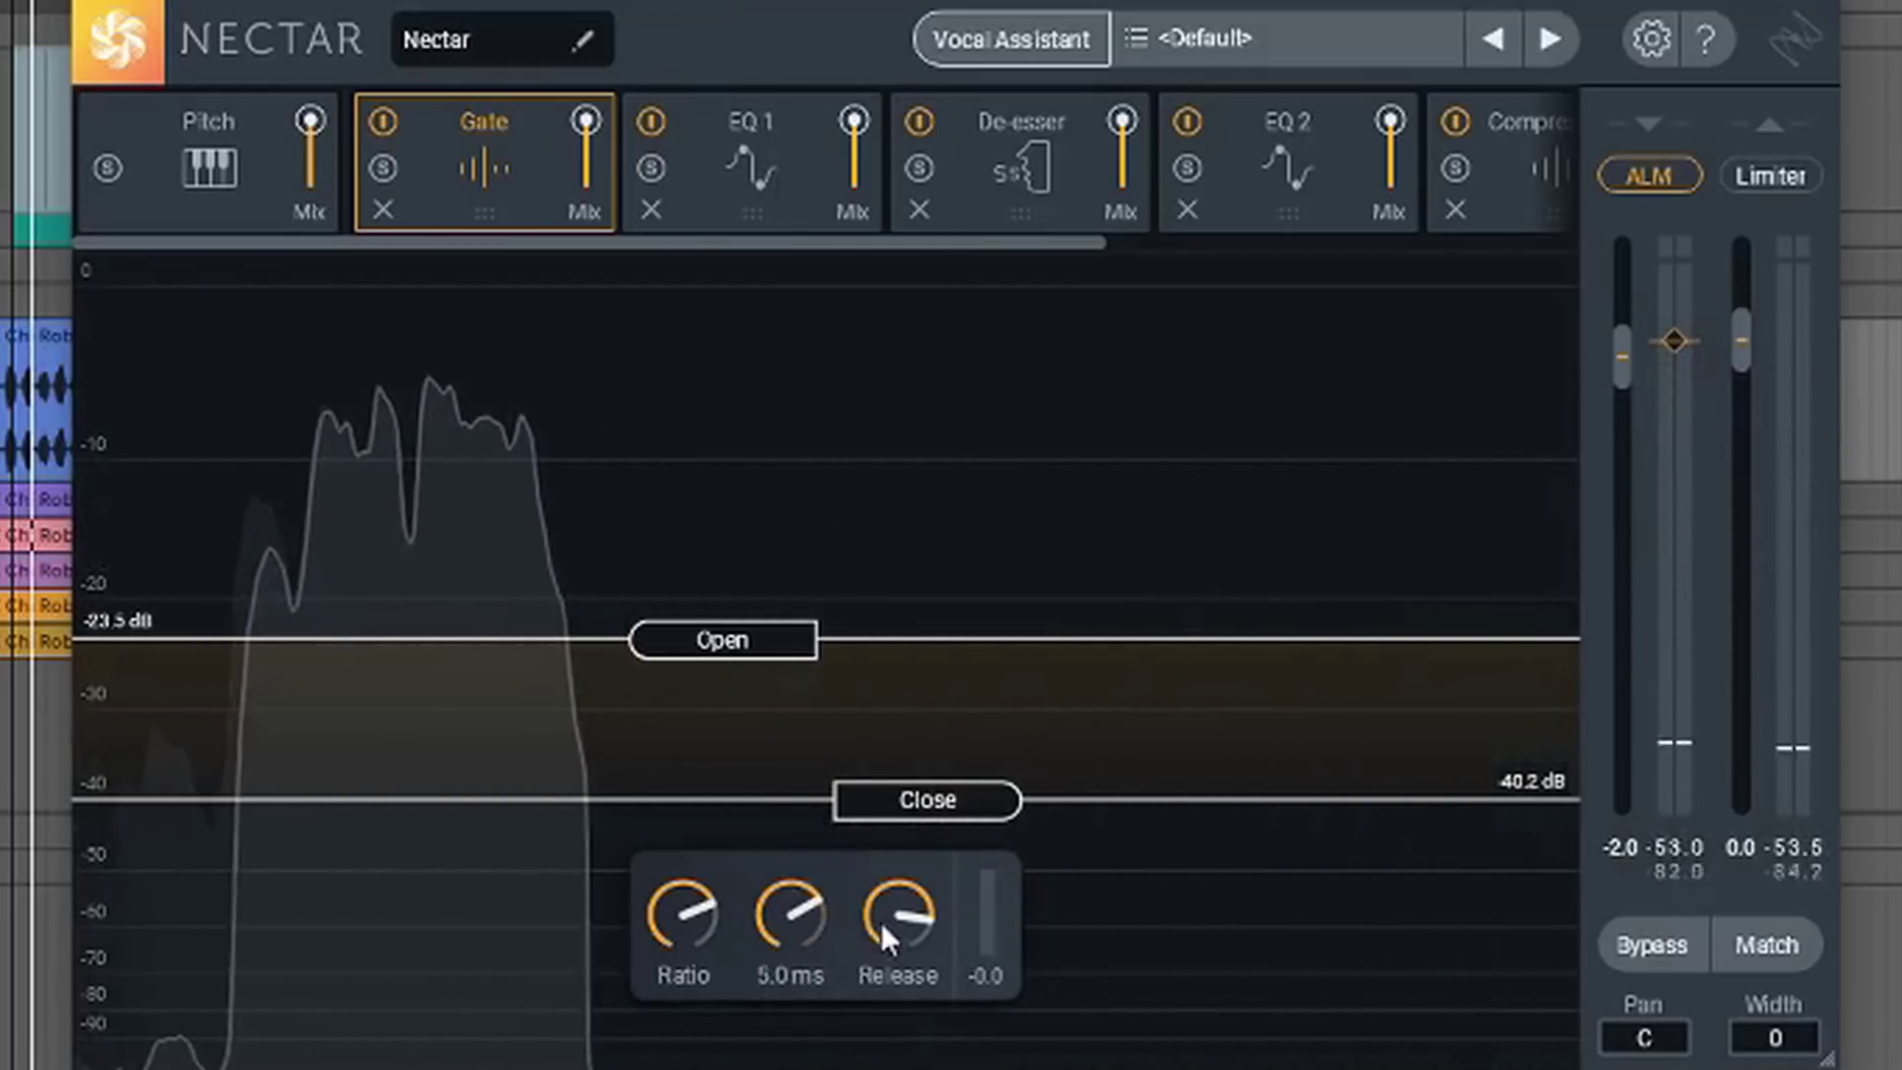
mouse_move(901, 914)
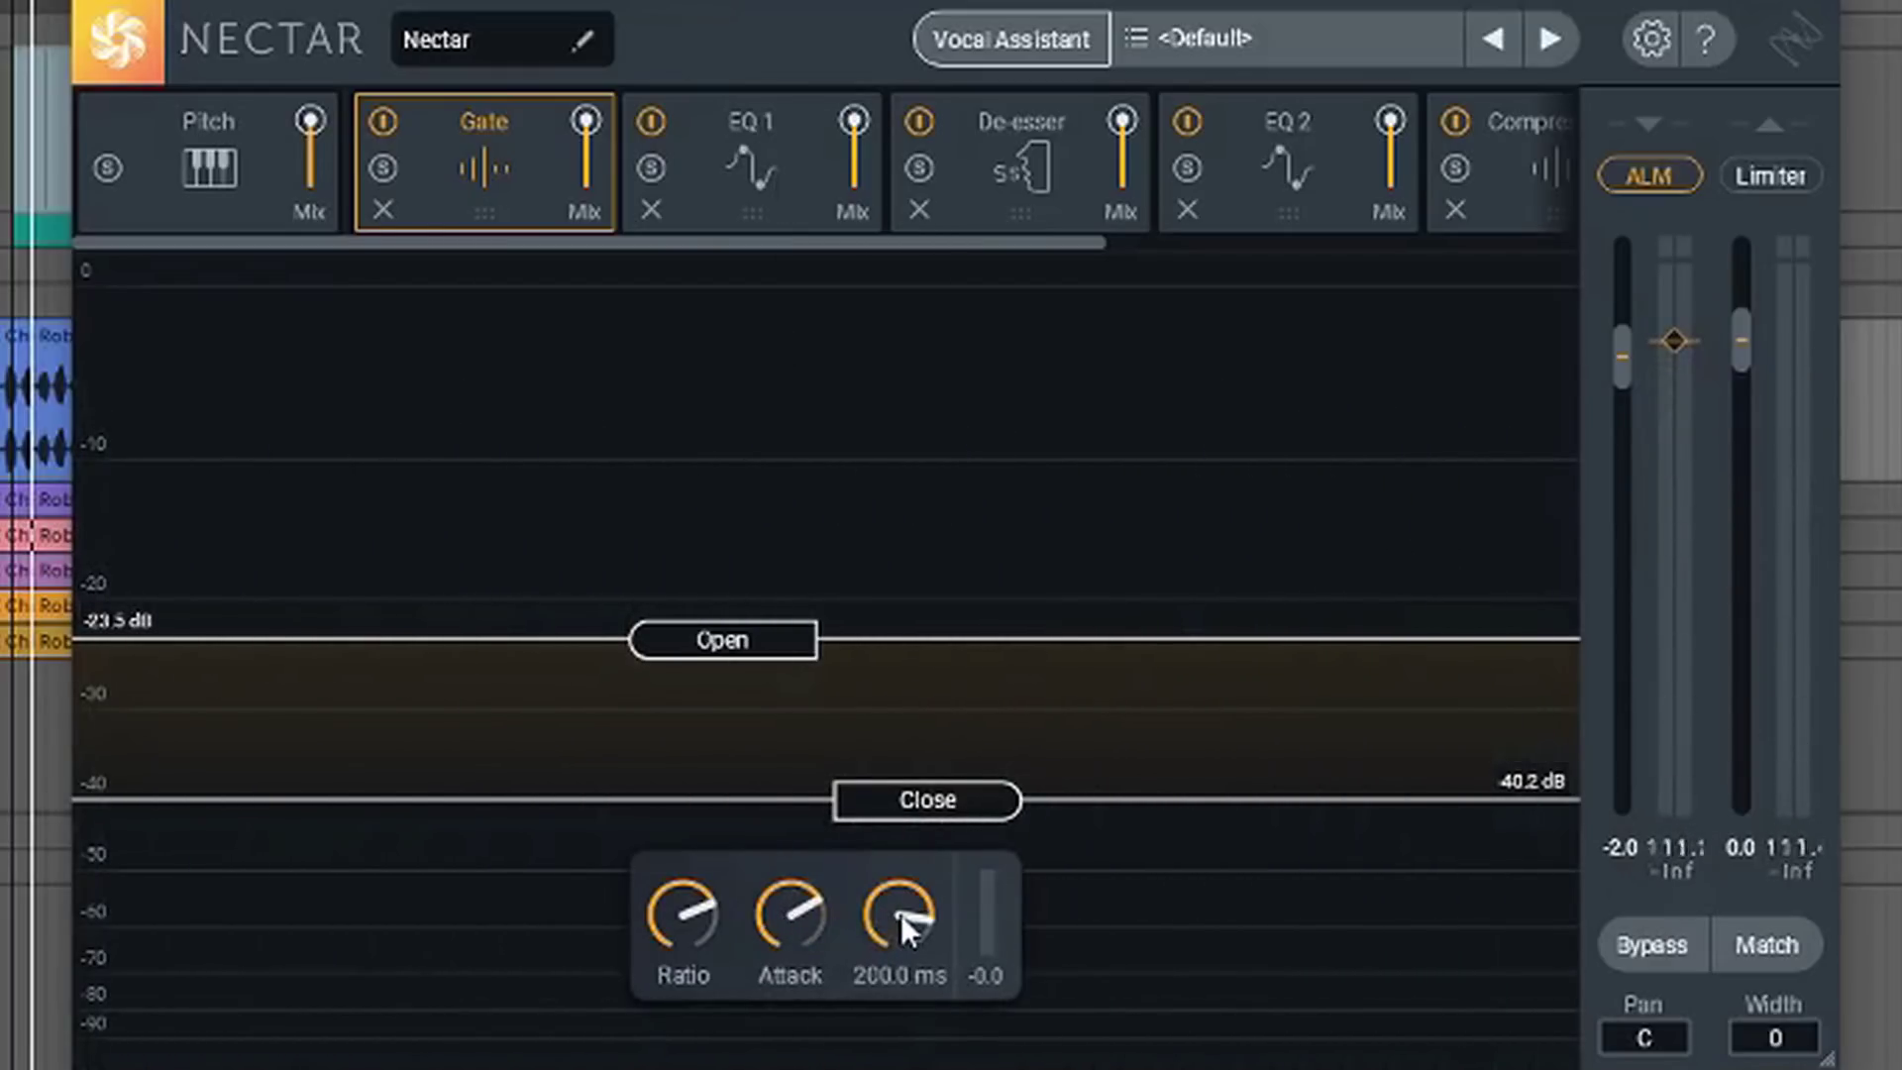
Review the filter shapes available for band 4 in EQ 1, keep Proportional Q, and enable the band's dynamic Gain mode.
click(774, 139)
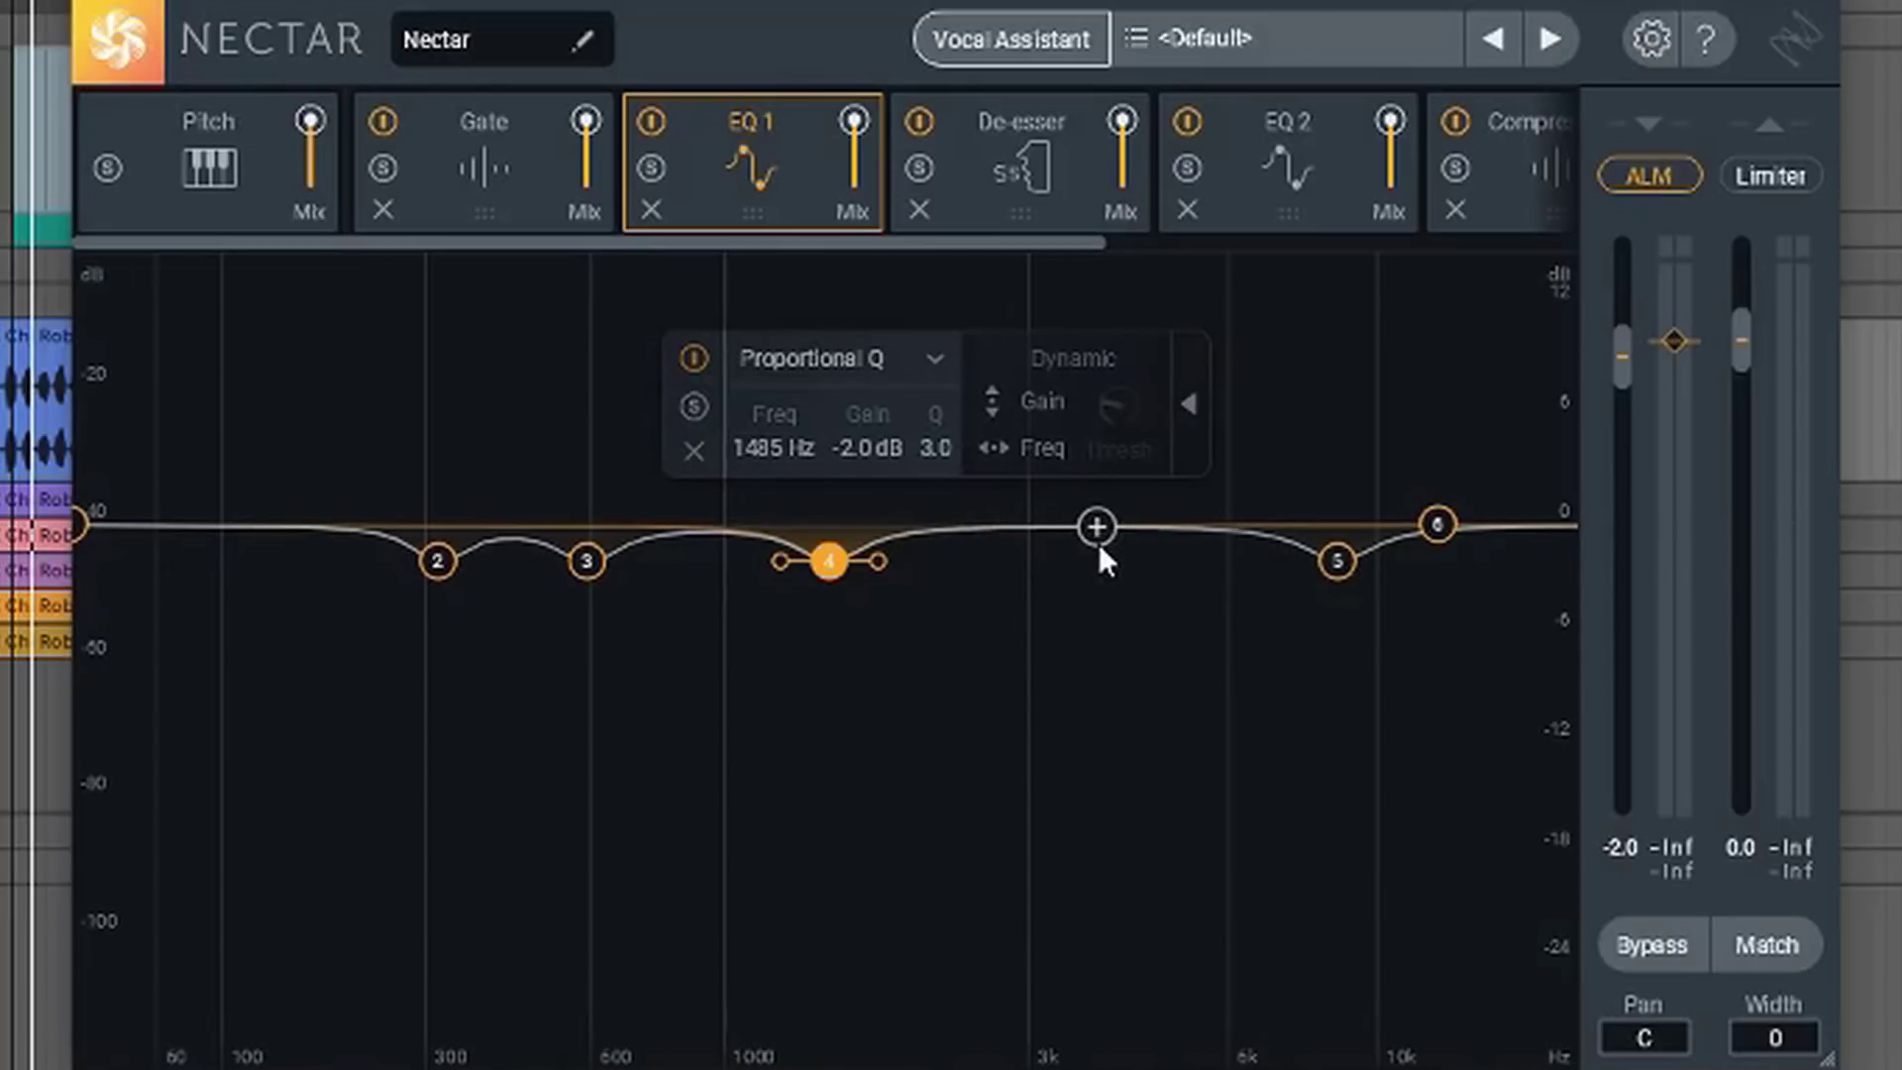
click(912, 365)
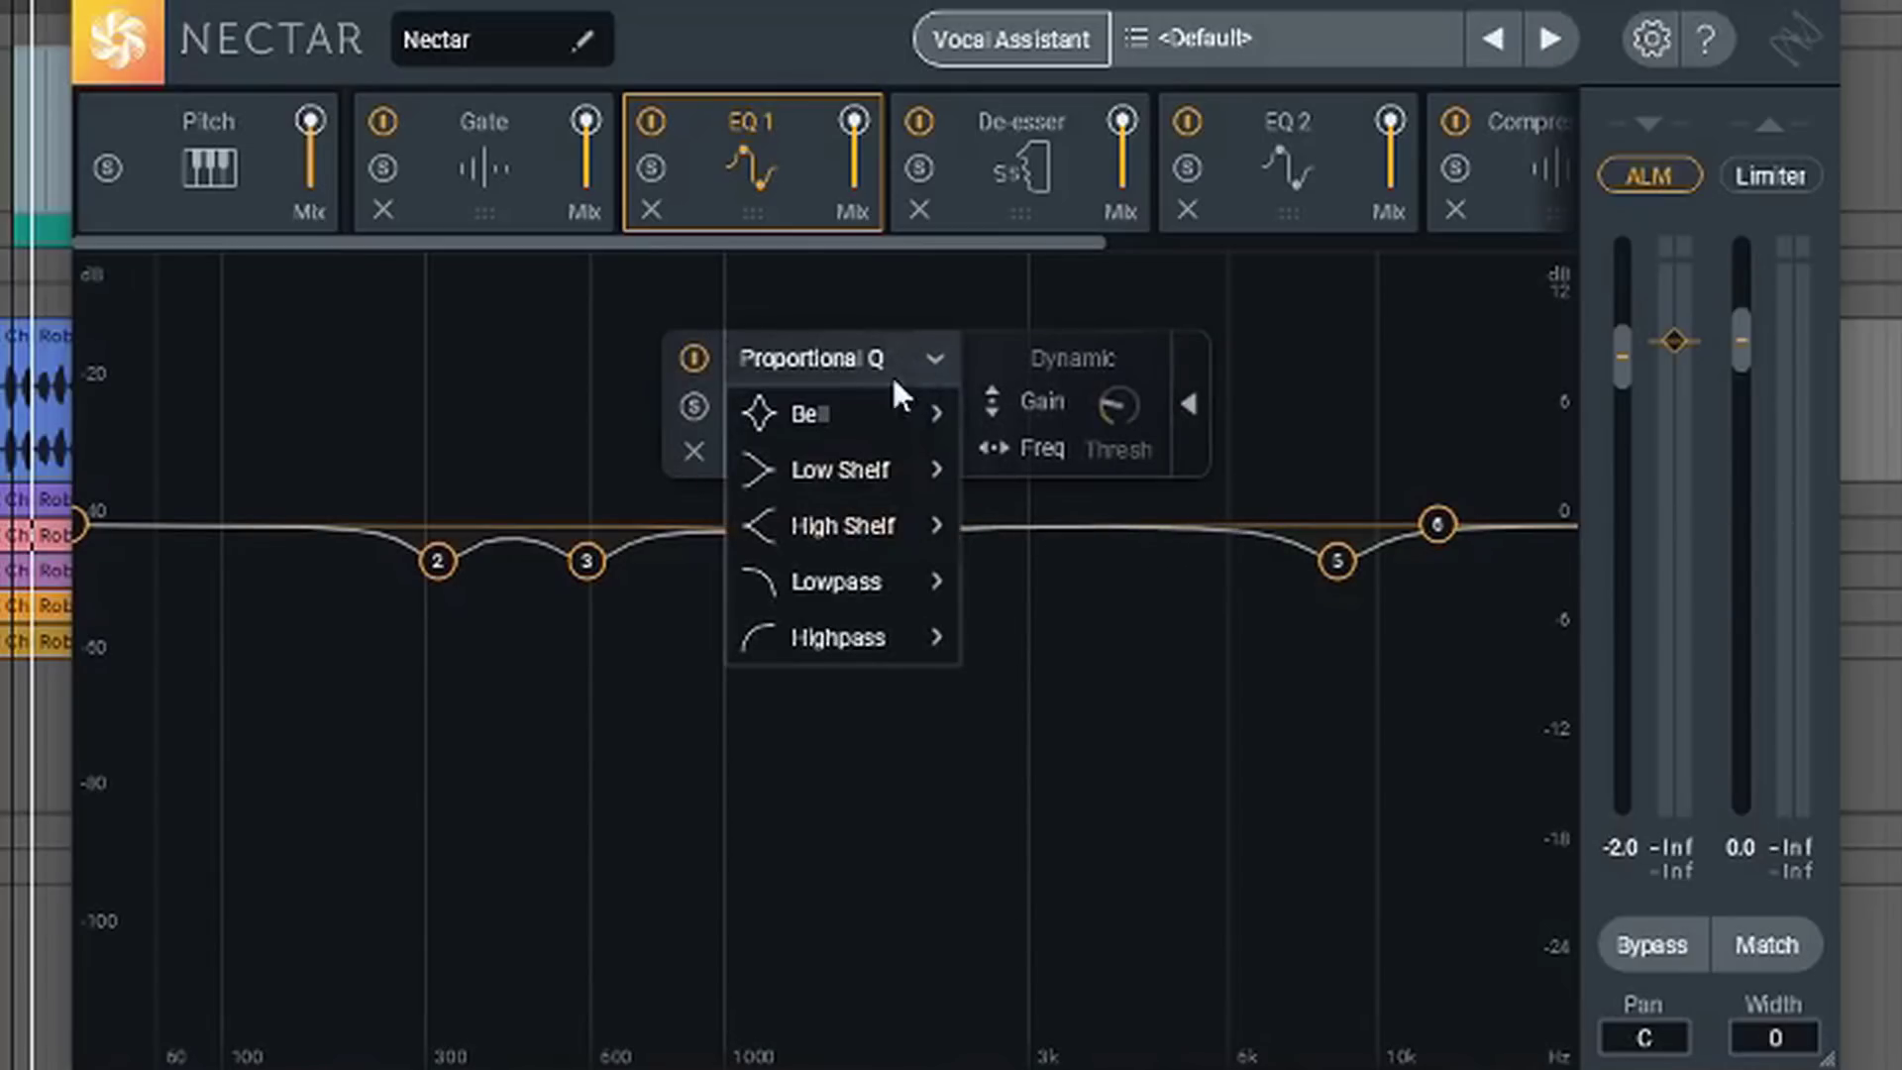
mouse_move(842, 414)
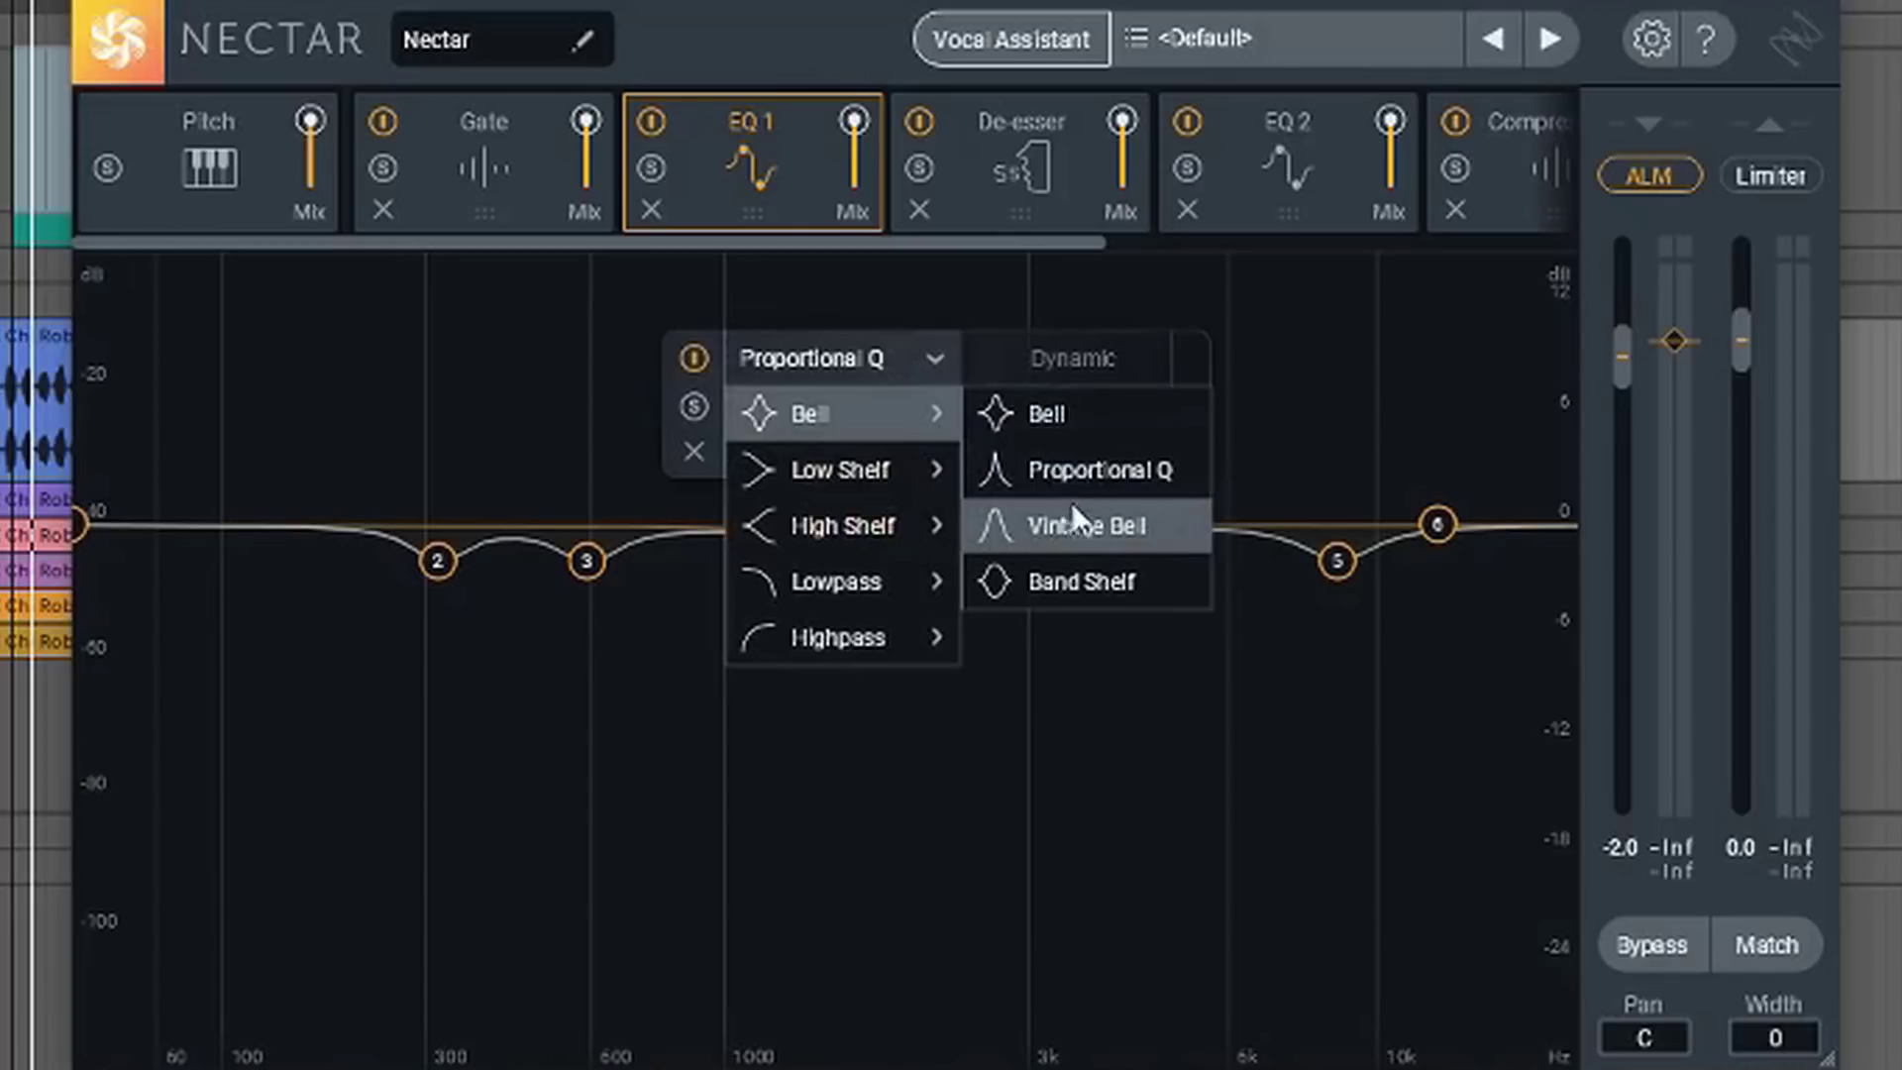
mouse_move(868, 469)
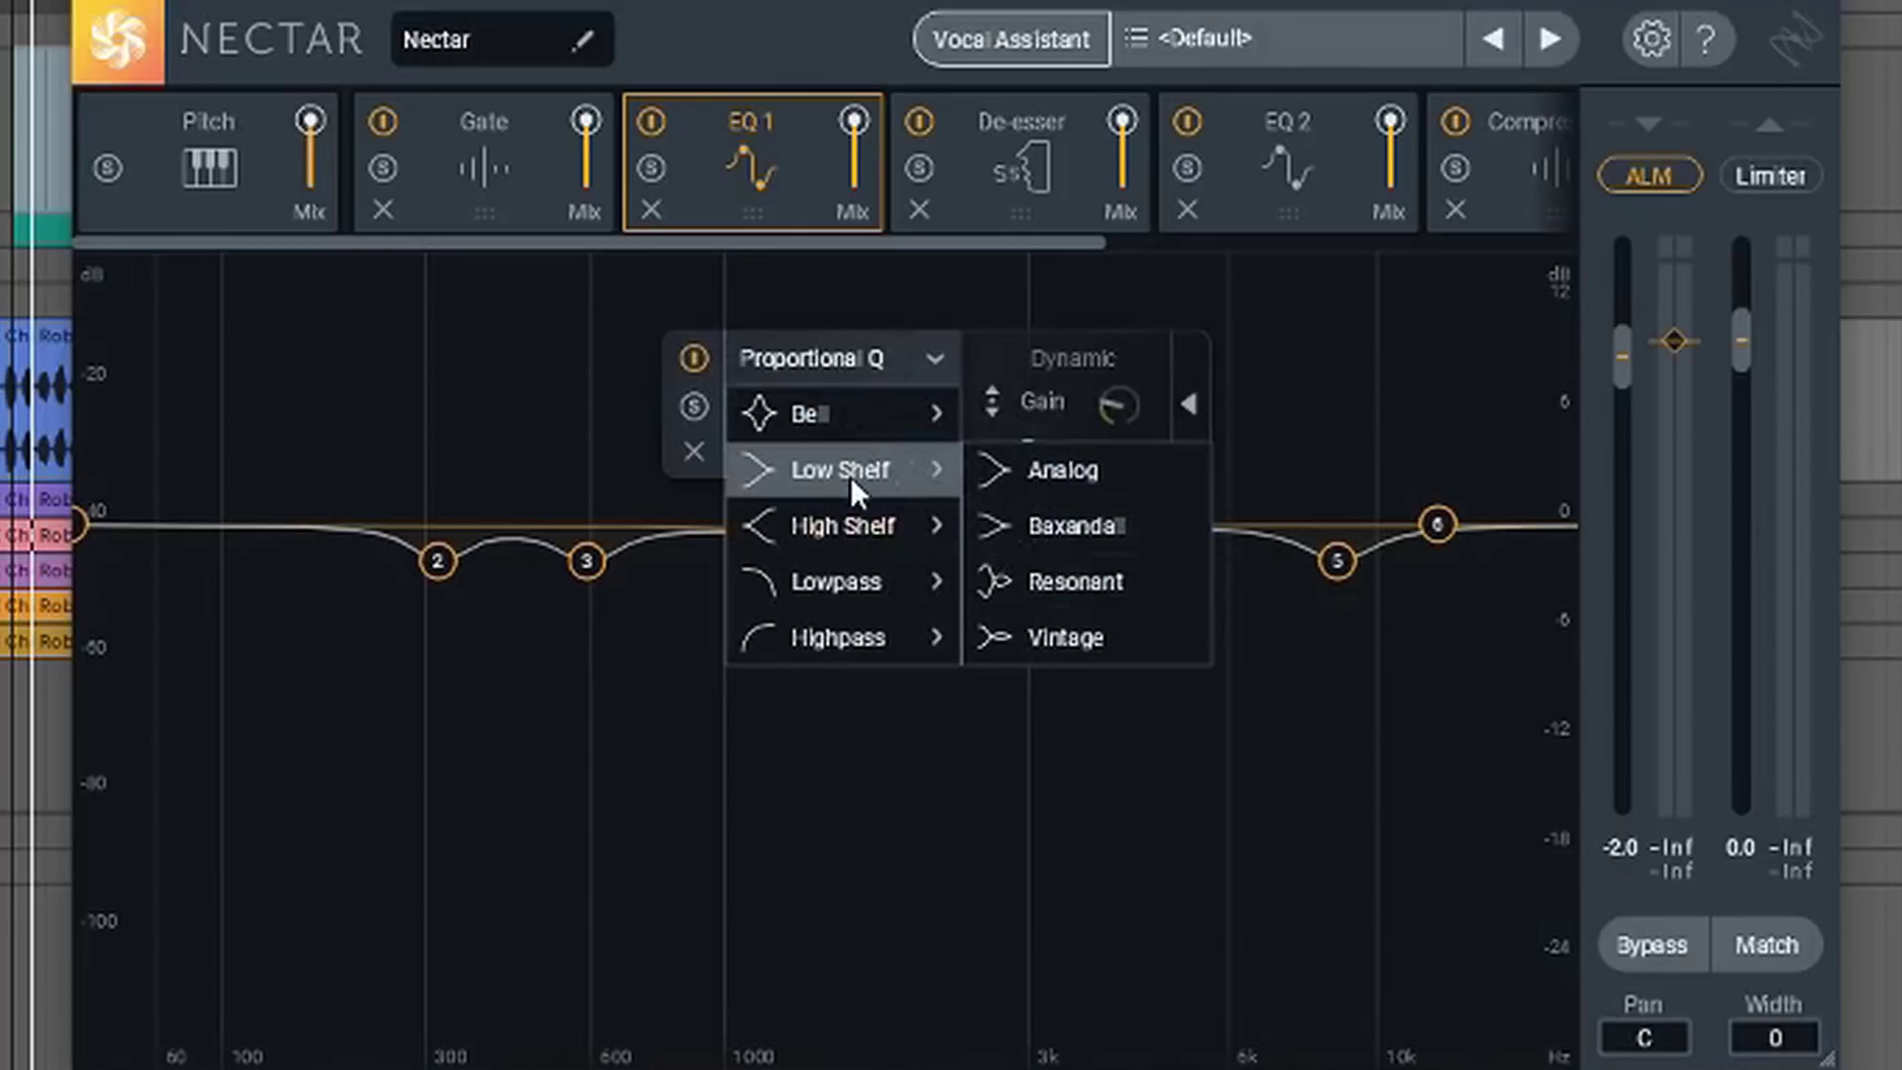
mouse_move(871, 577)
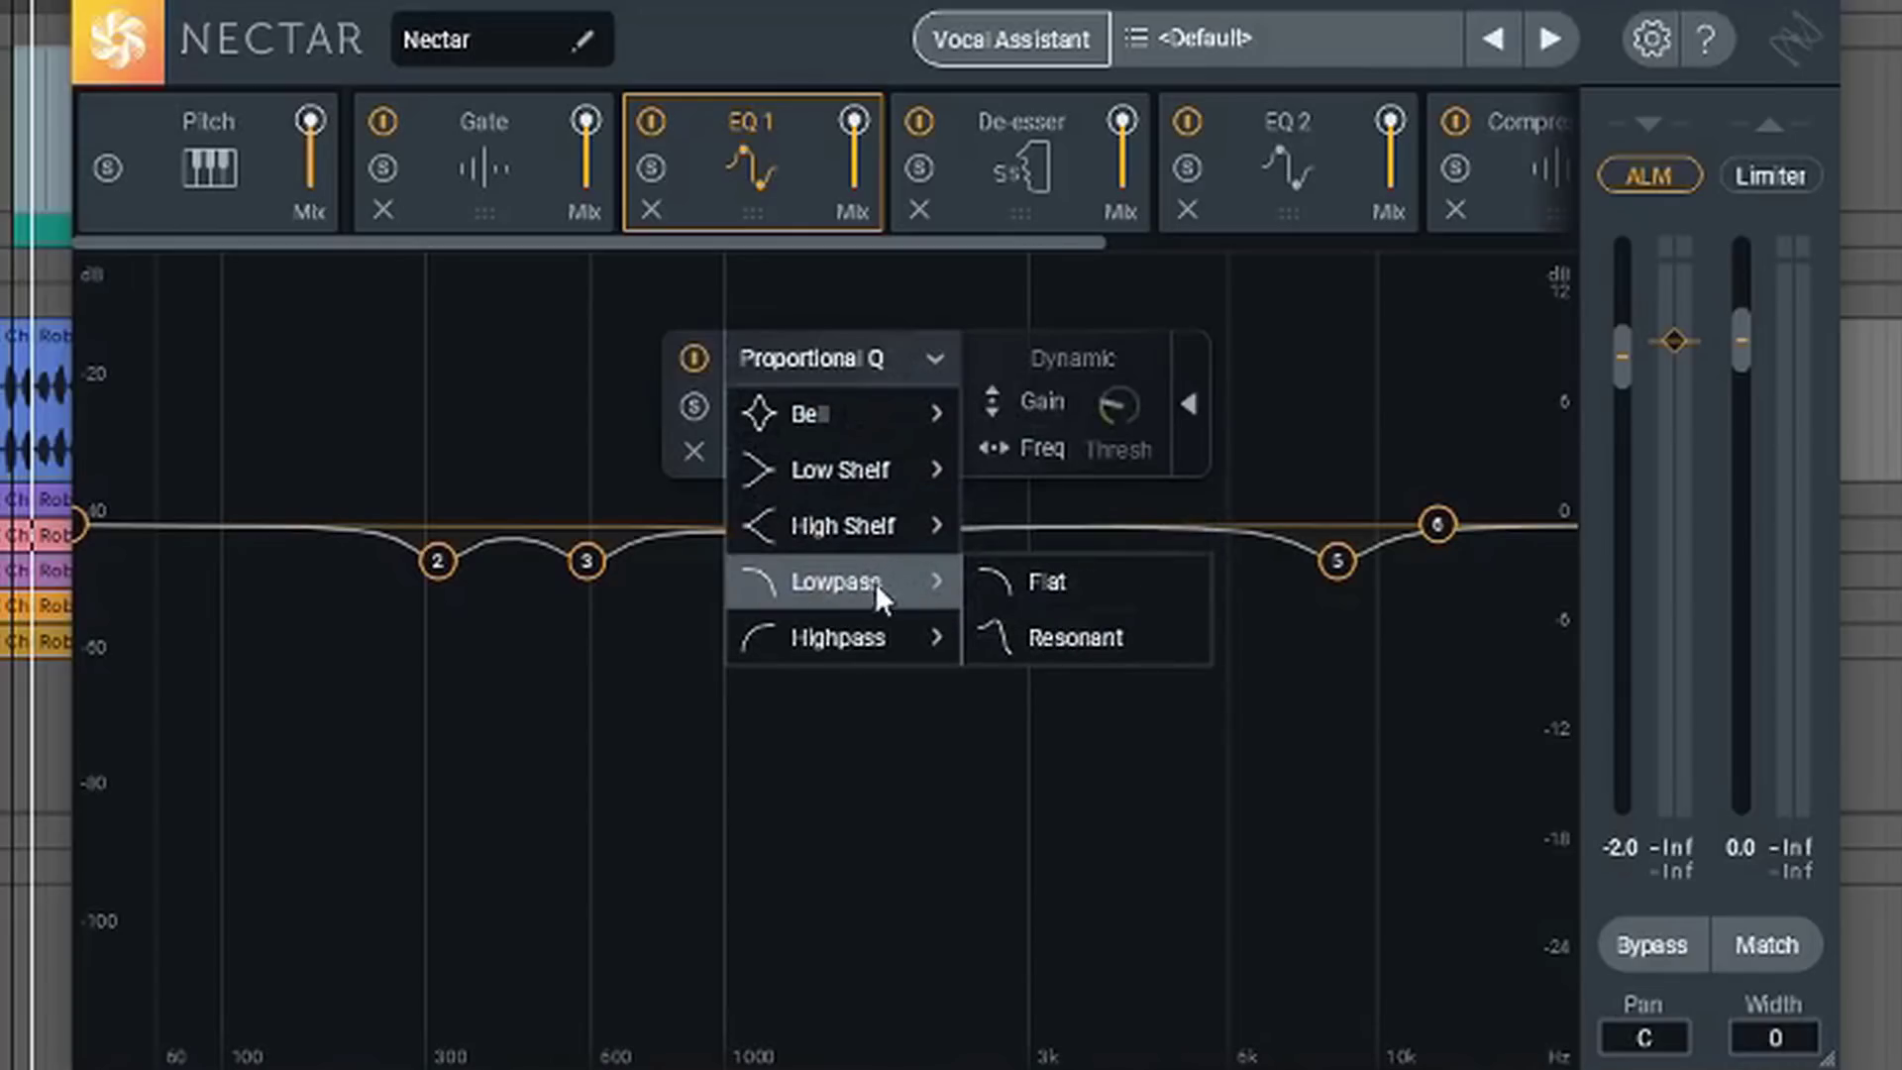
mouse_move(956, 415)
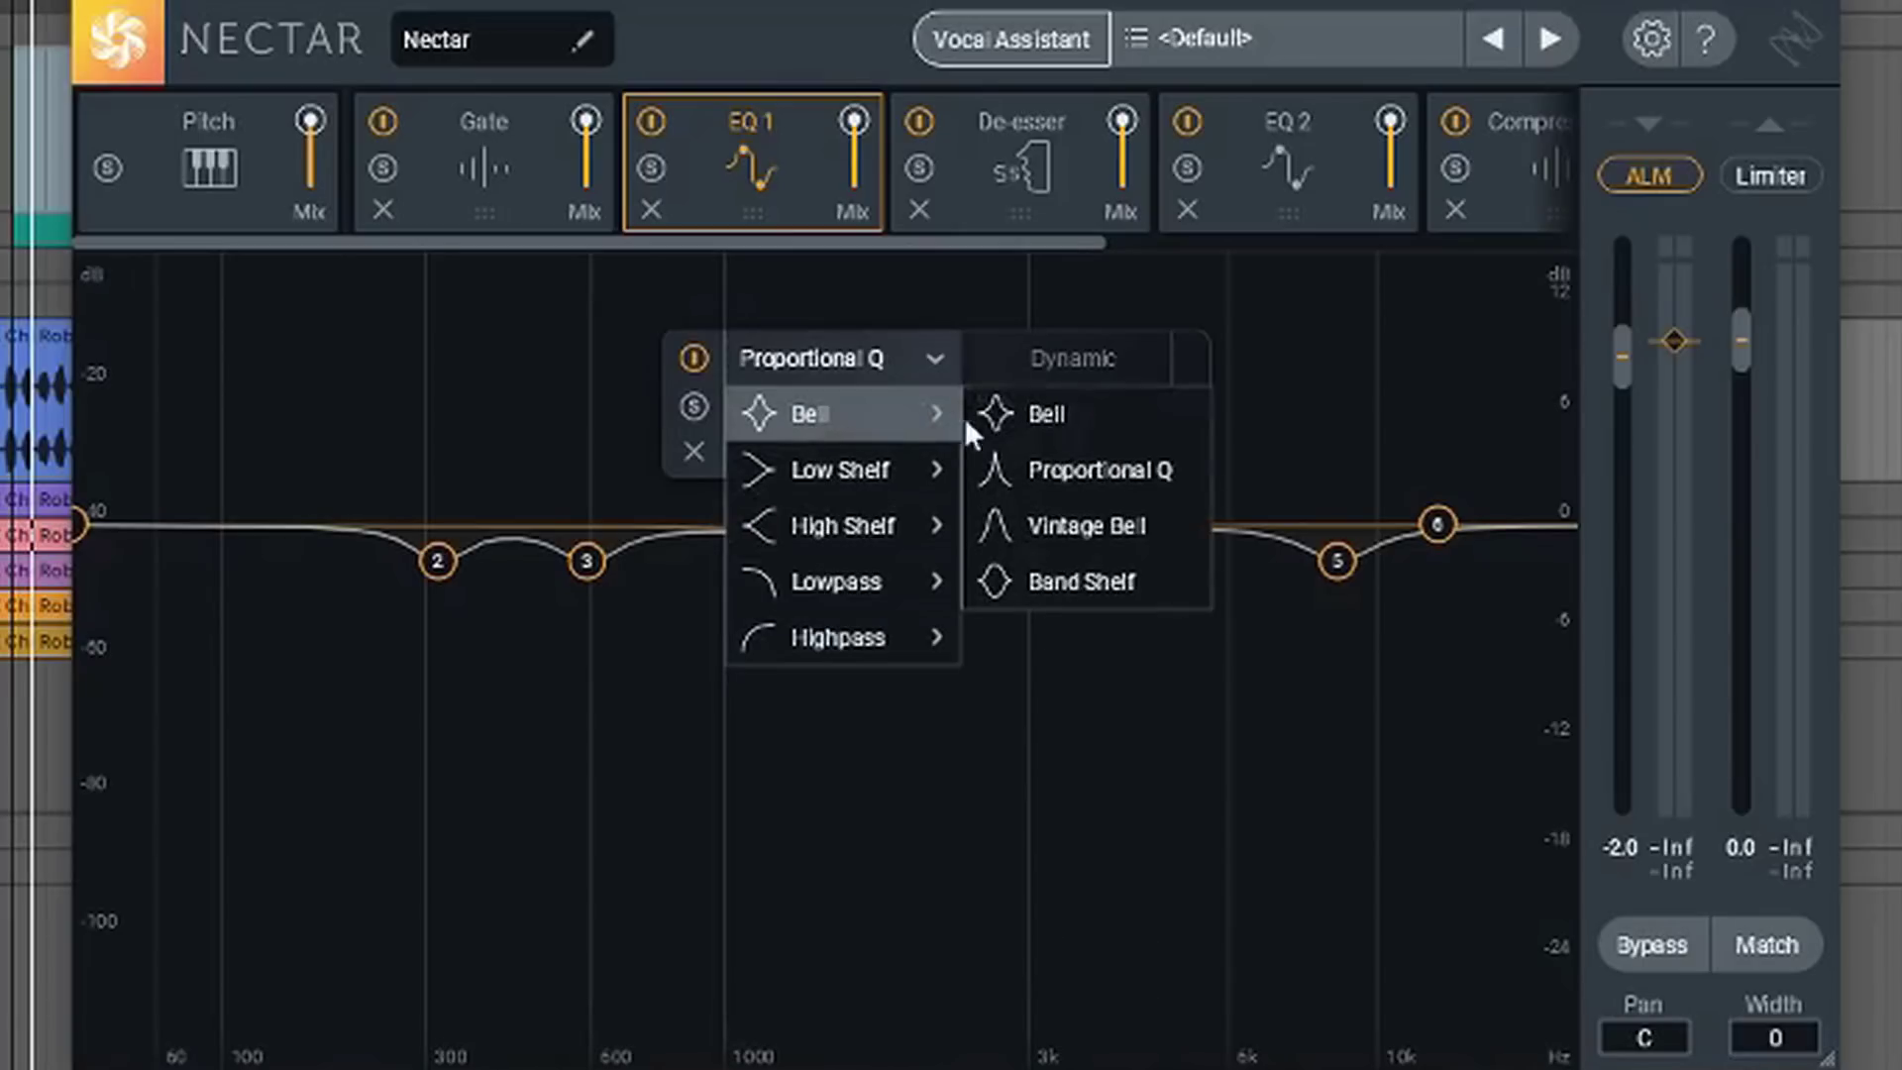
click(1017, 349)
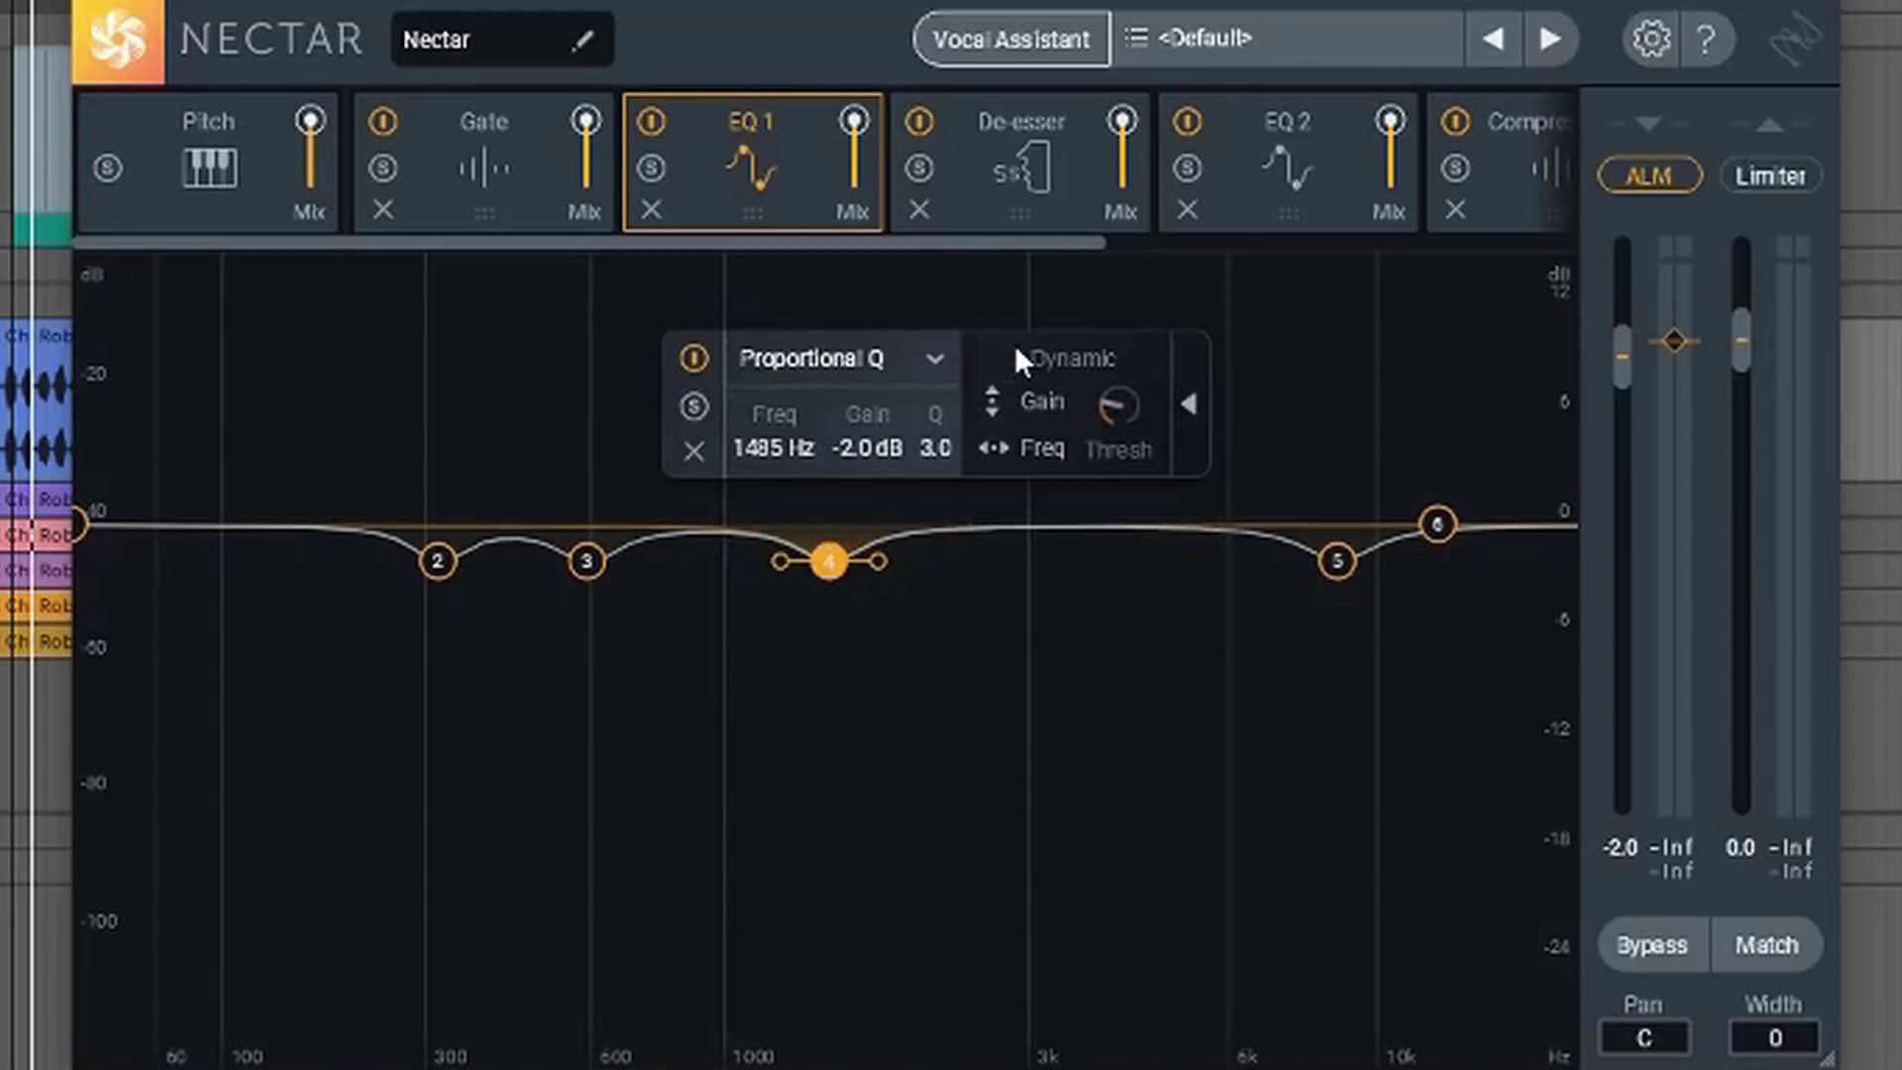
click(1064, 404)
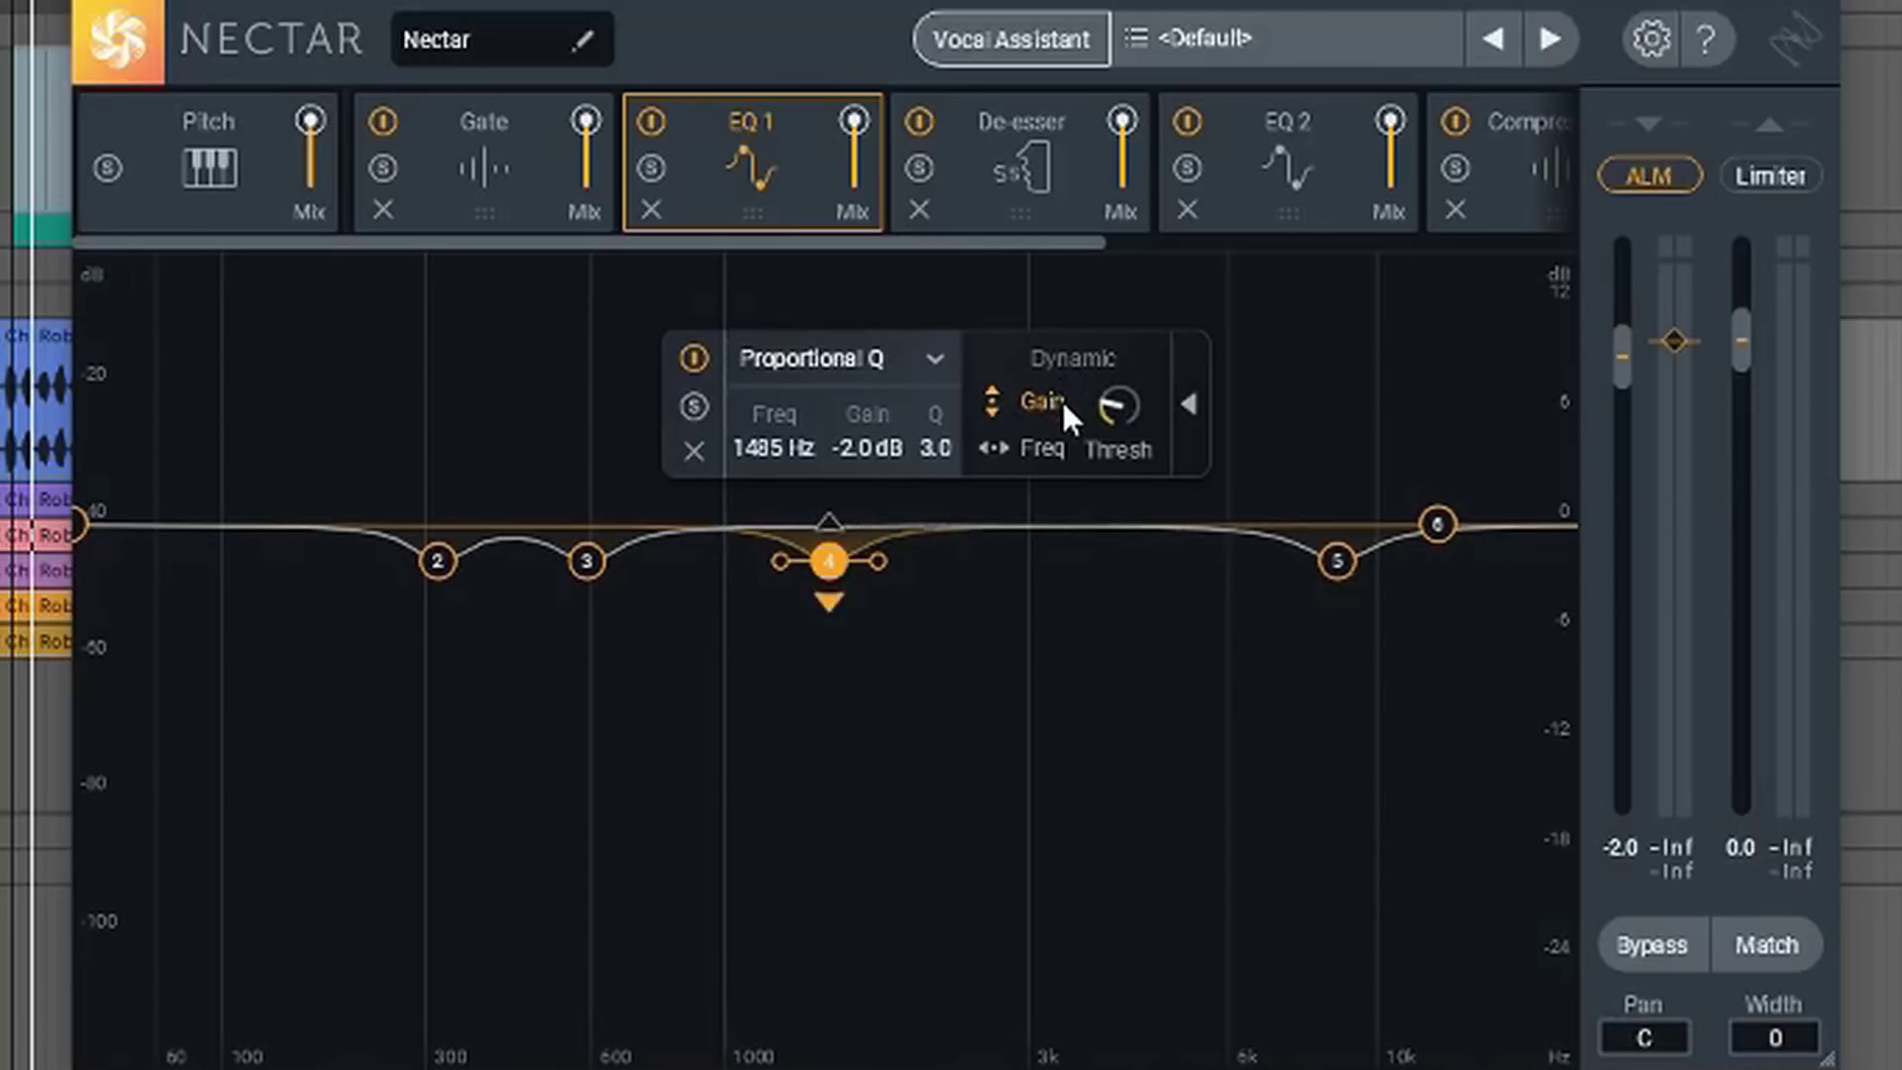
Audition the vocal with band 4's dynamic Gain mode in EQ 1, and turn that mode off.
key(space)
key(space)
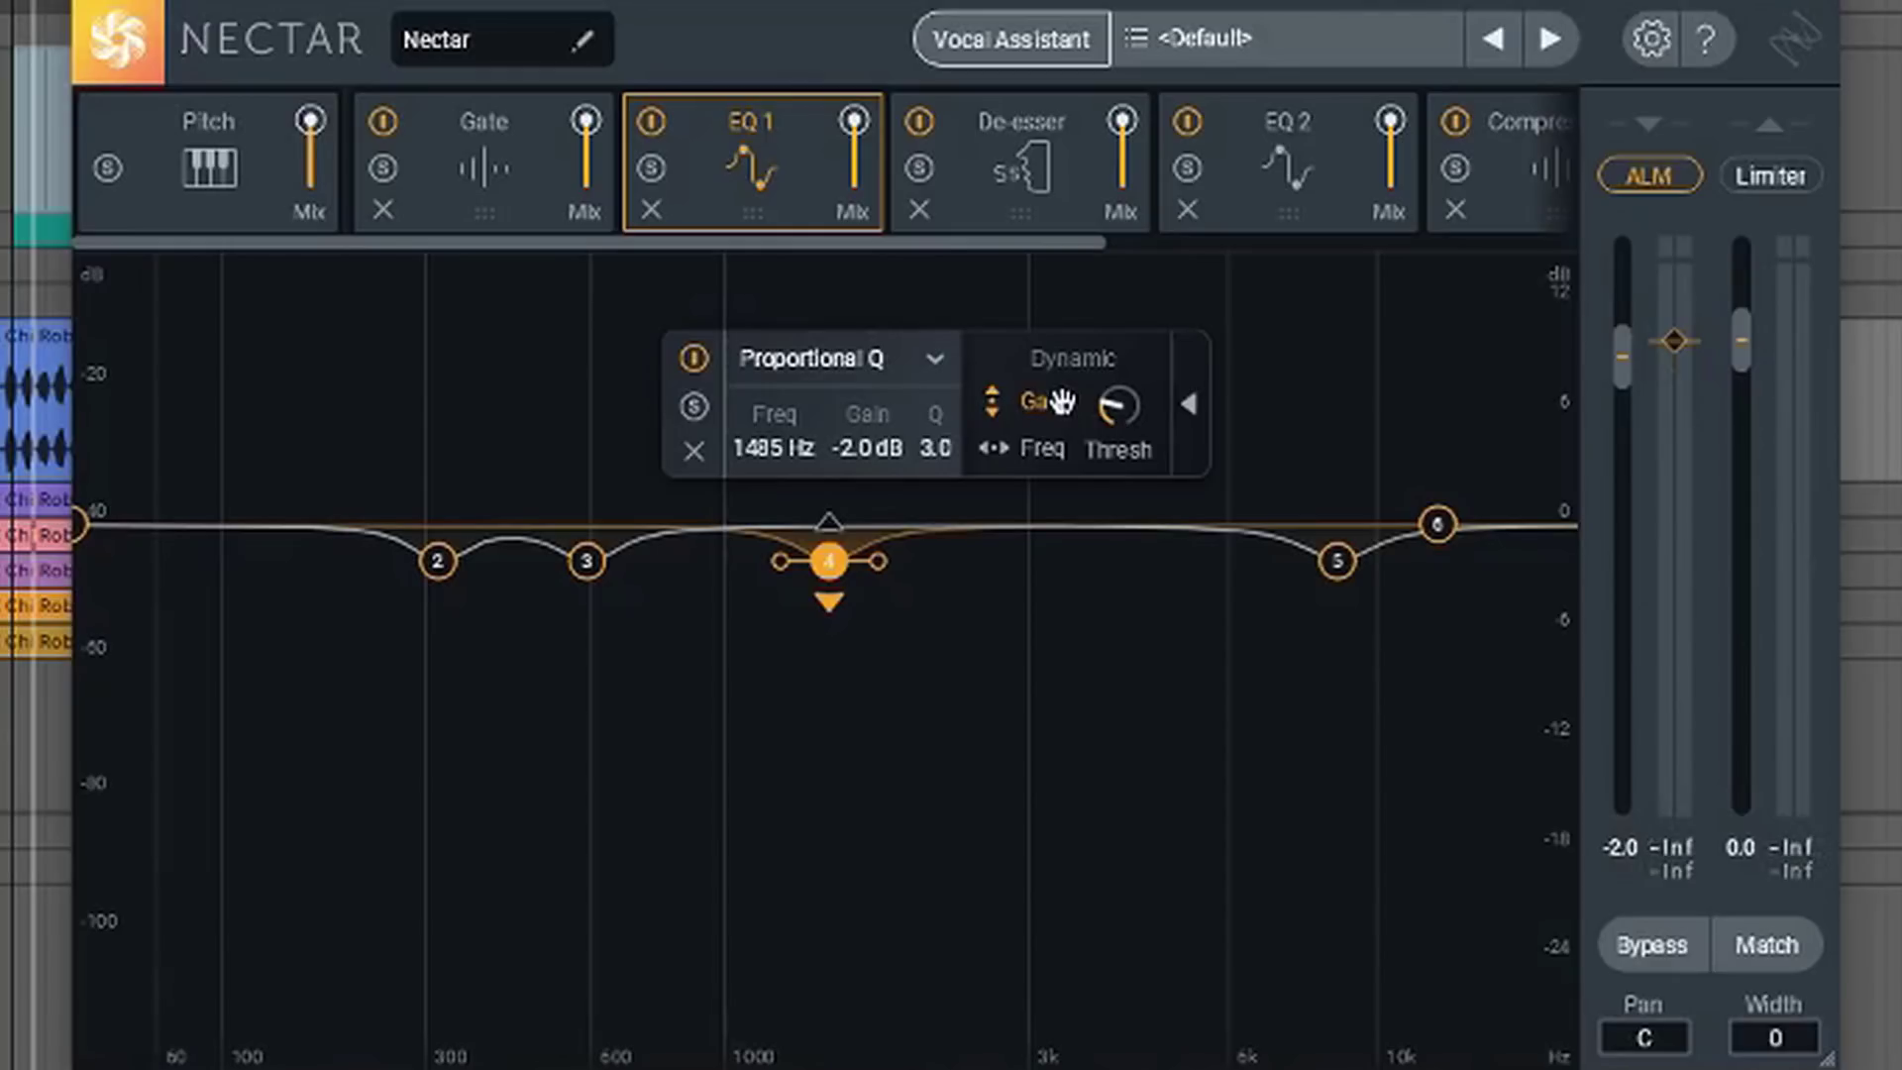
click(1061, 408)
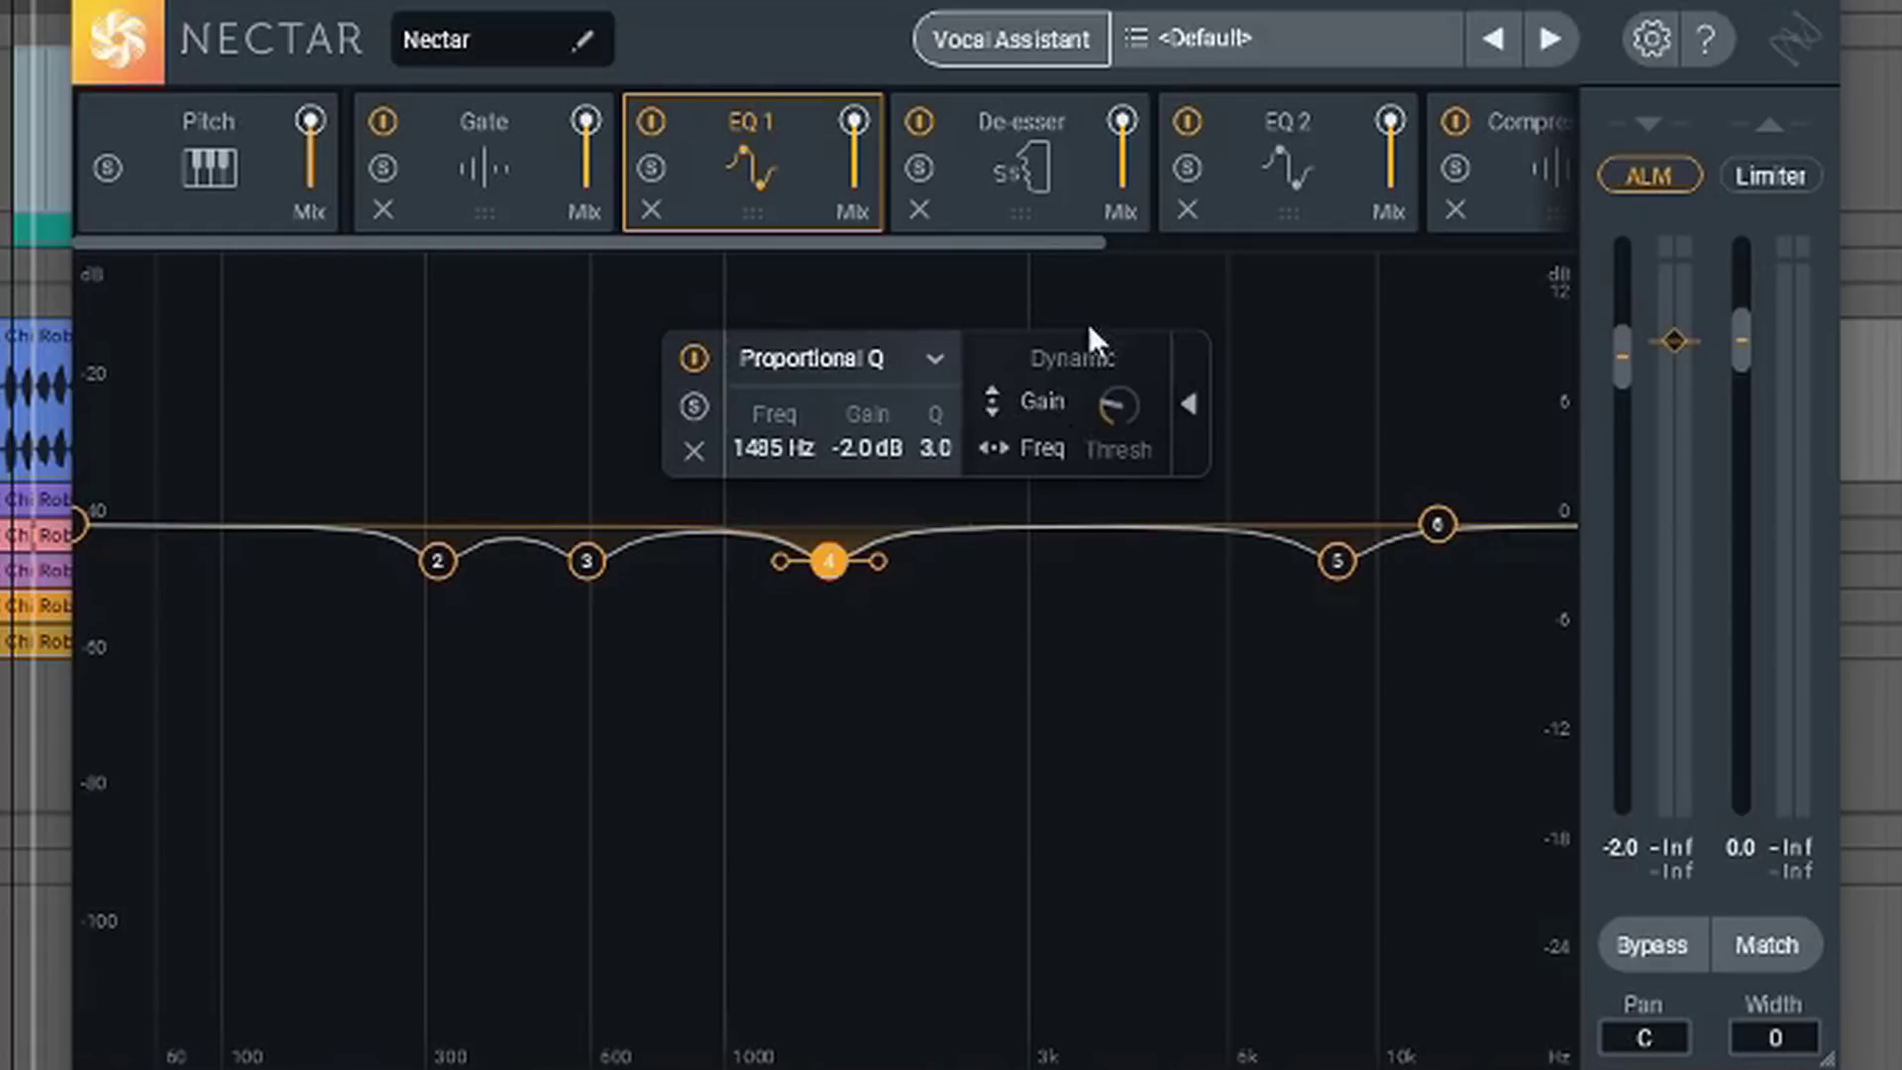
Compare the curves that Vocal Assistant set up in EQ 1 and EQ 2.
click(1260, 123)
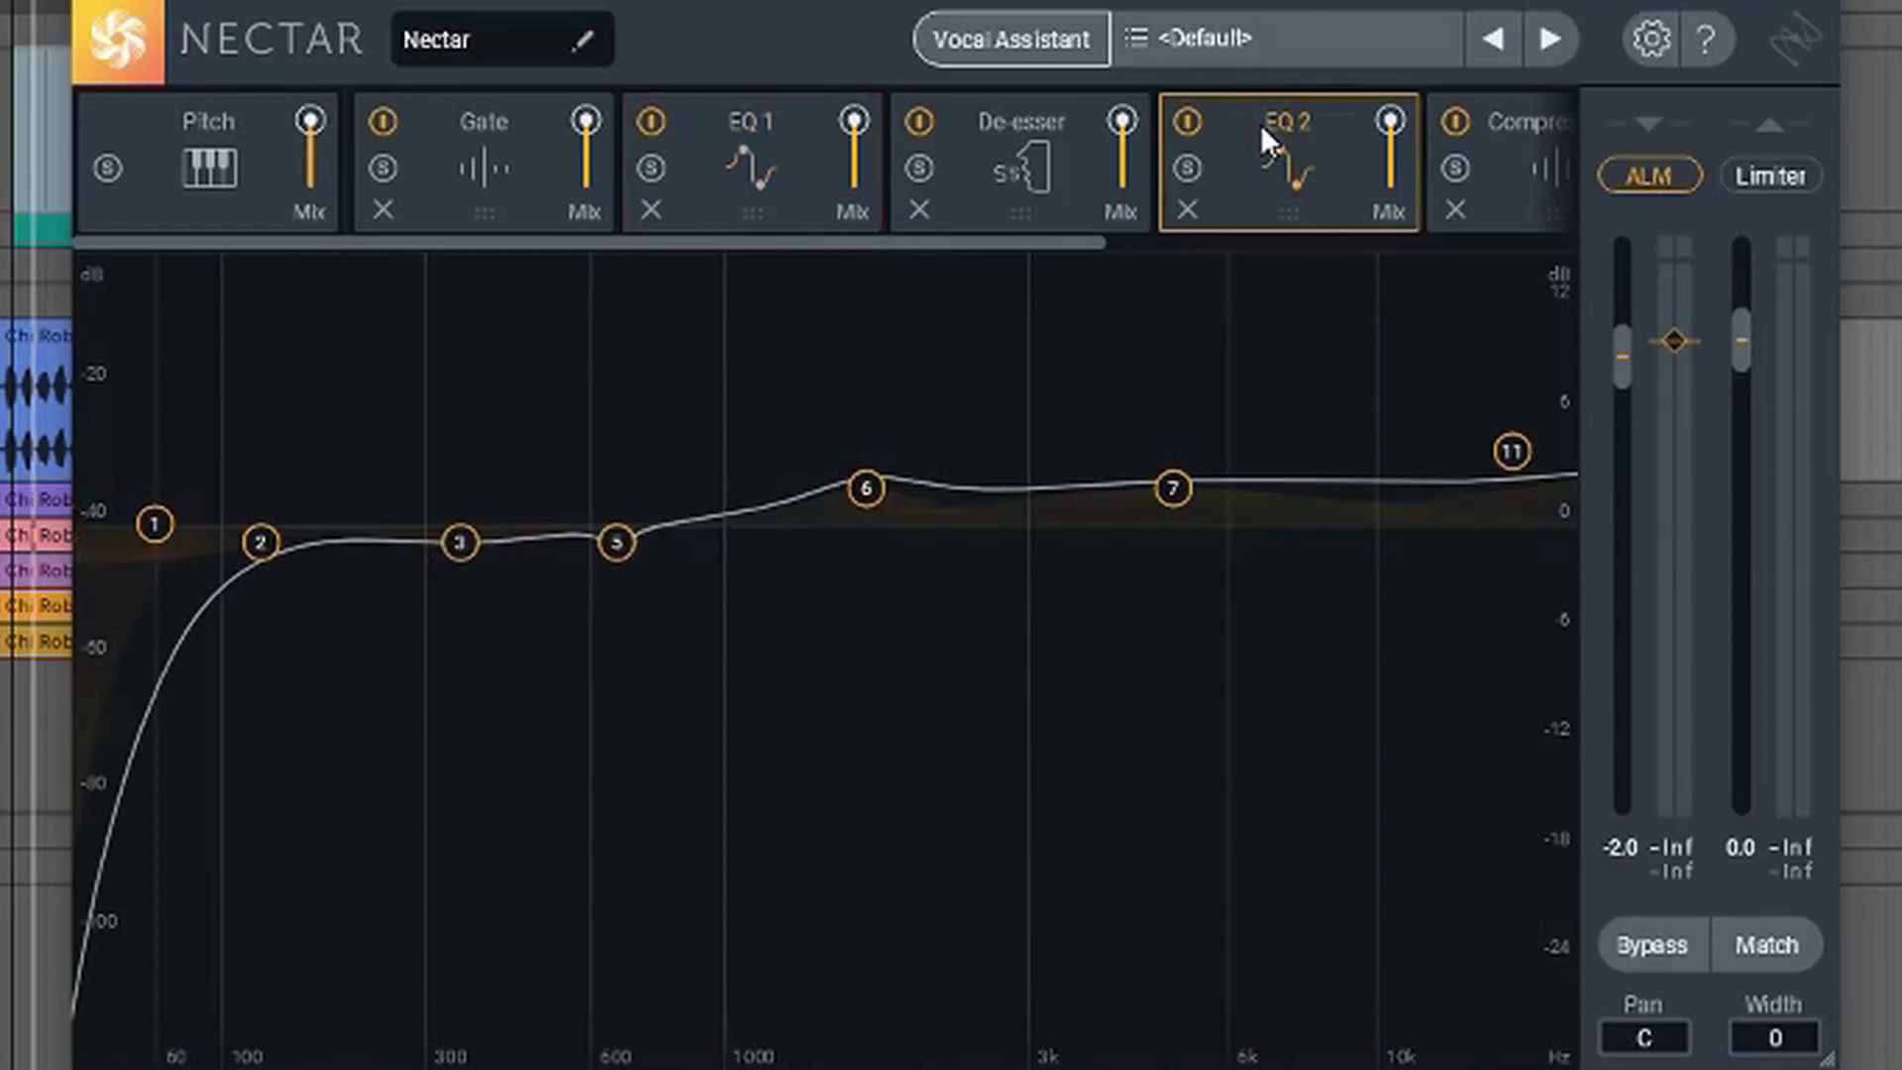
click(790, 164)
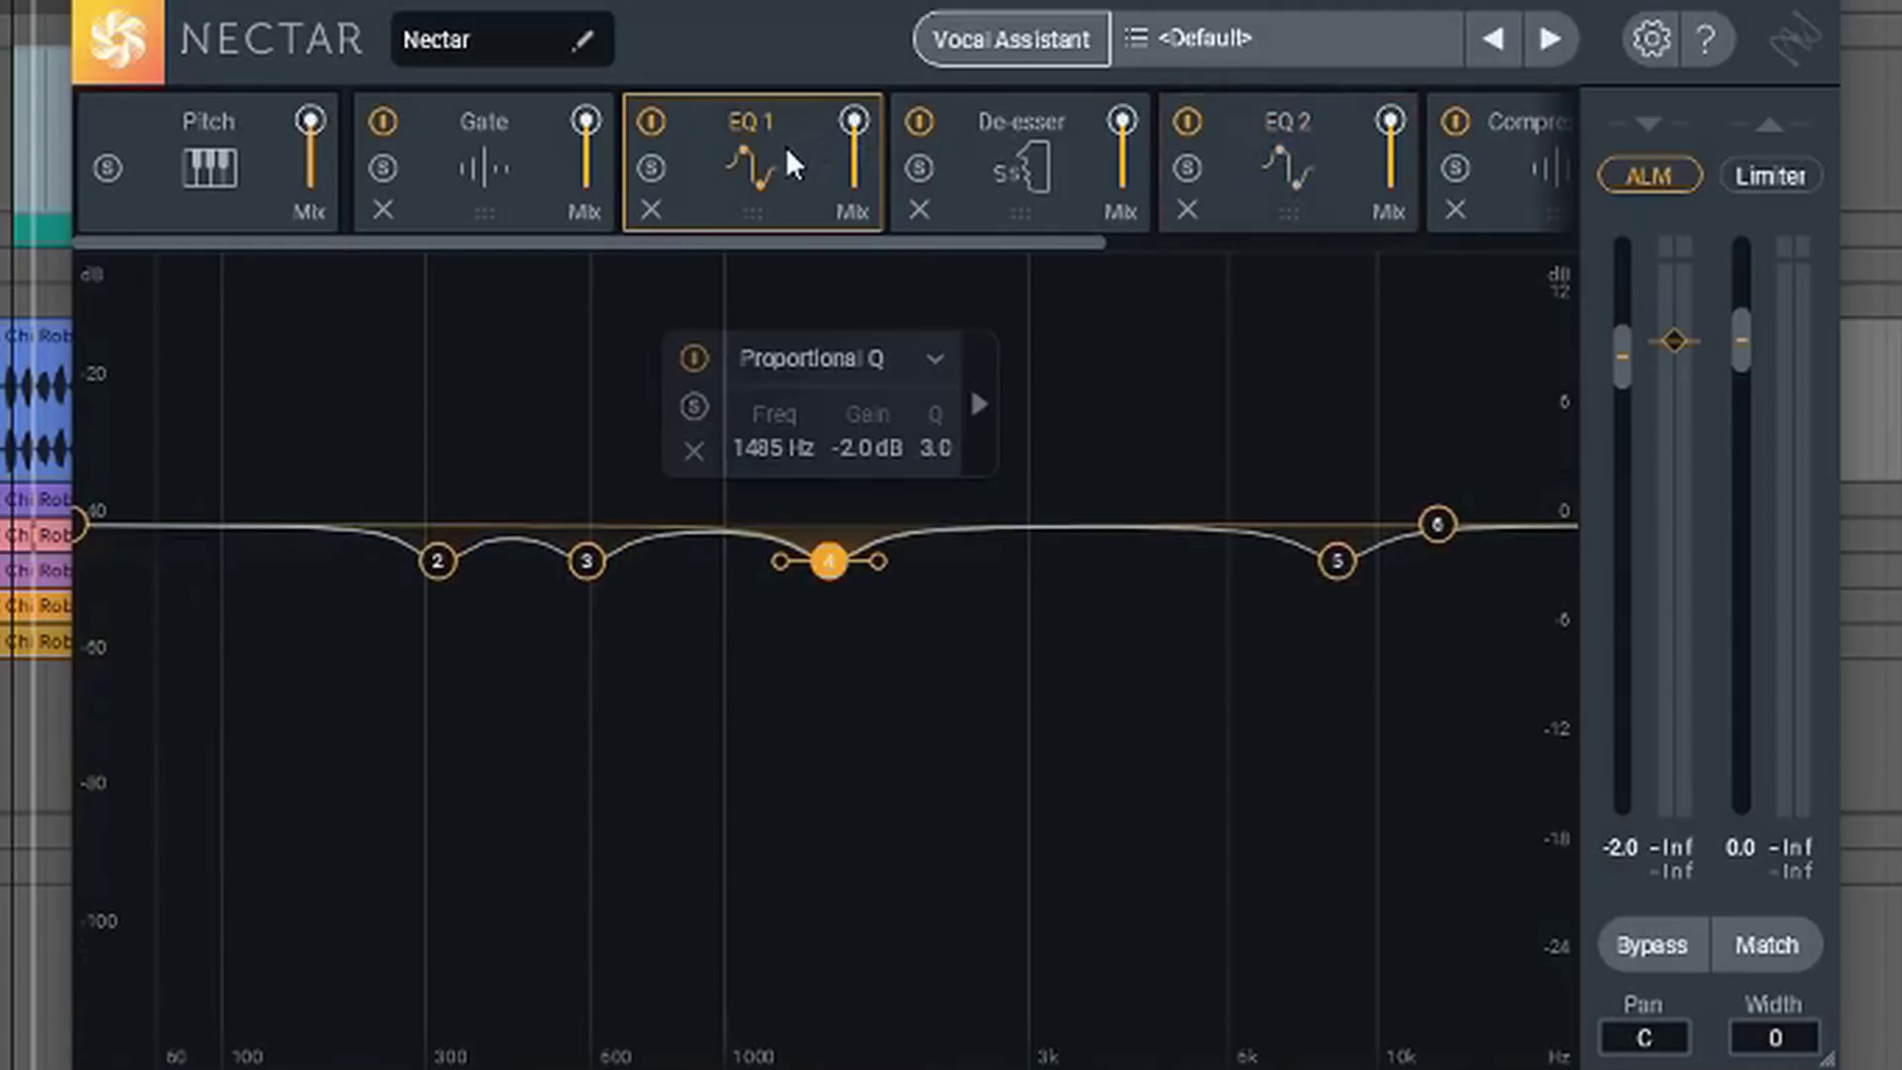
click(1310, 159)
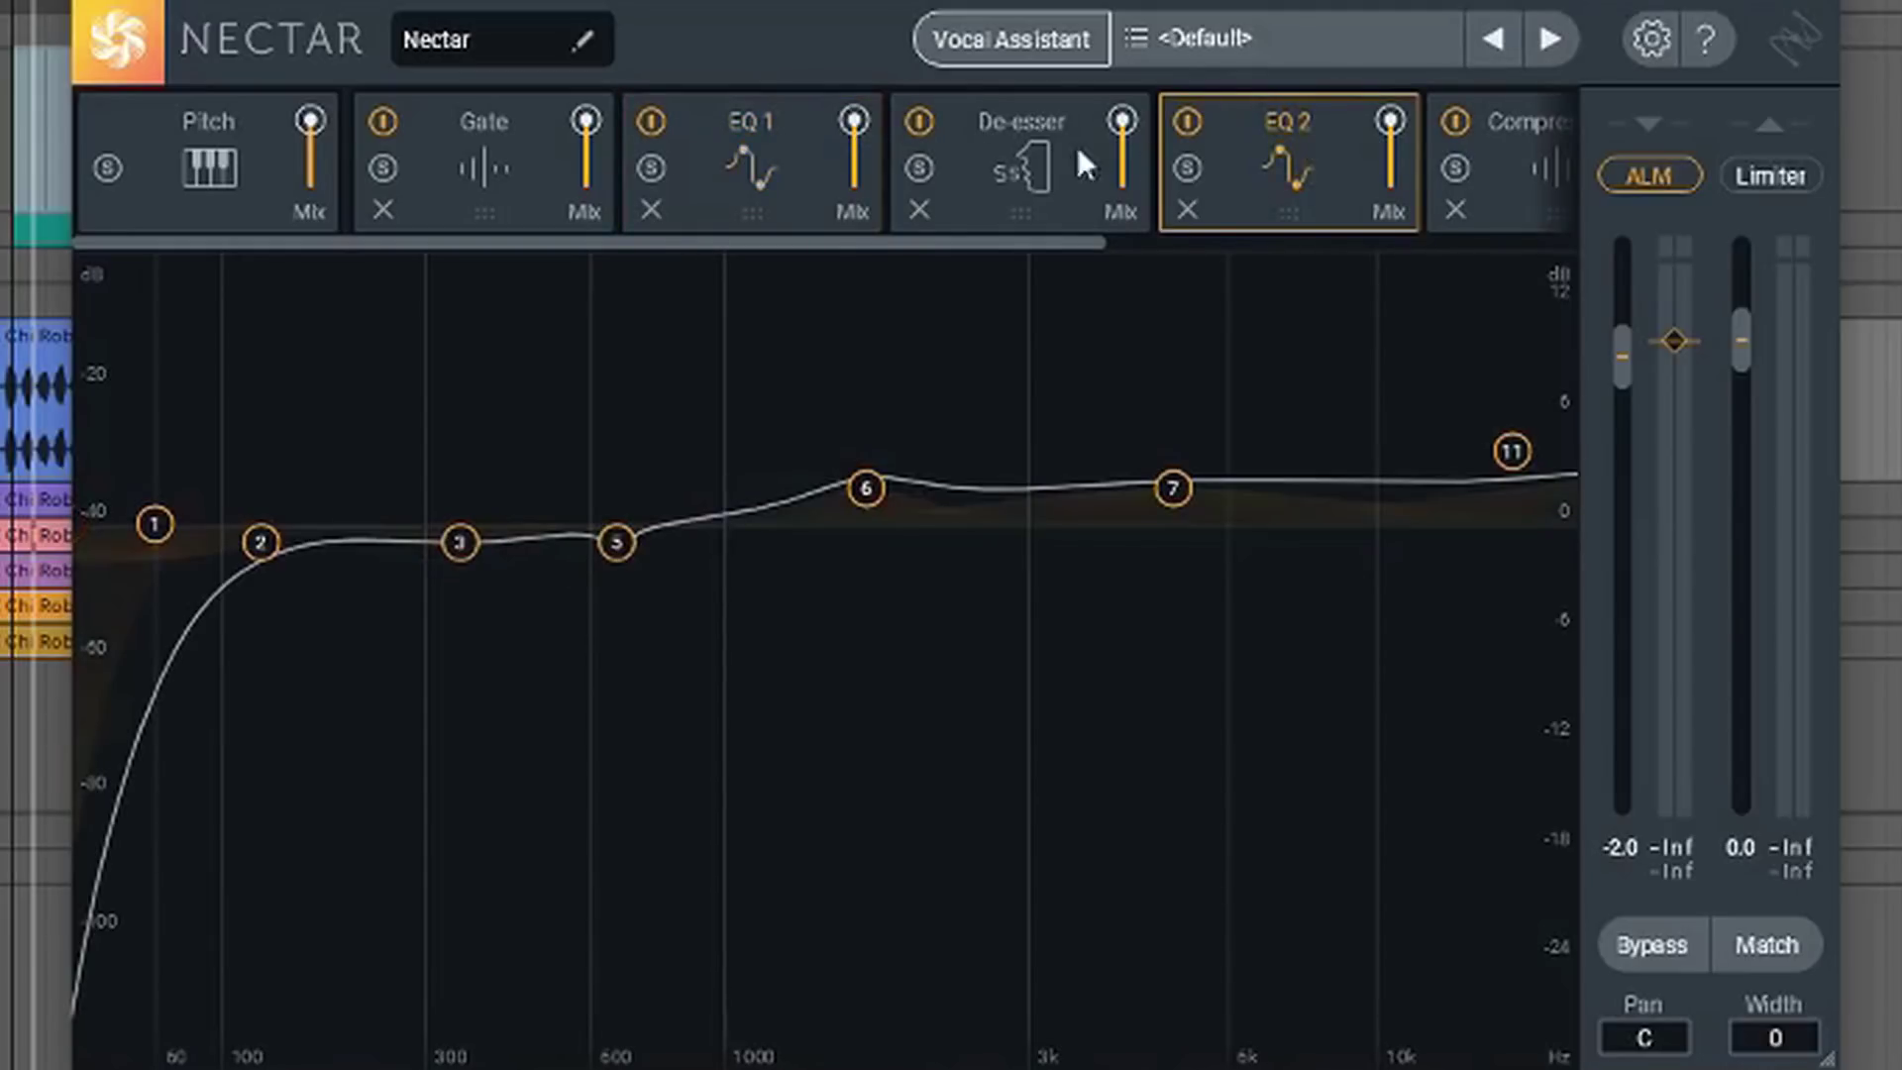
Set the De-esser's Threshold to -10.9 dB and its crossover frequency to 3.7 kHz while auditioning with Listen on and off.
click(1003, 149)
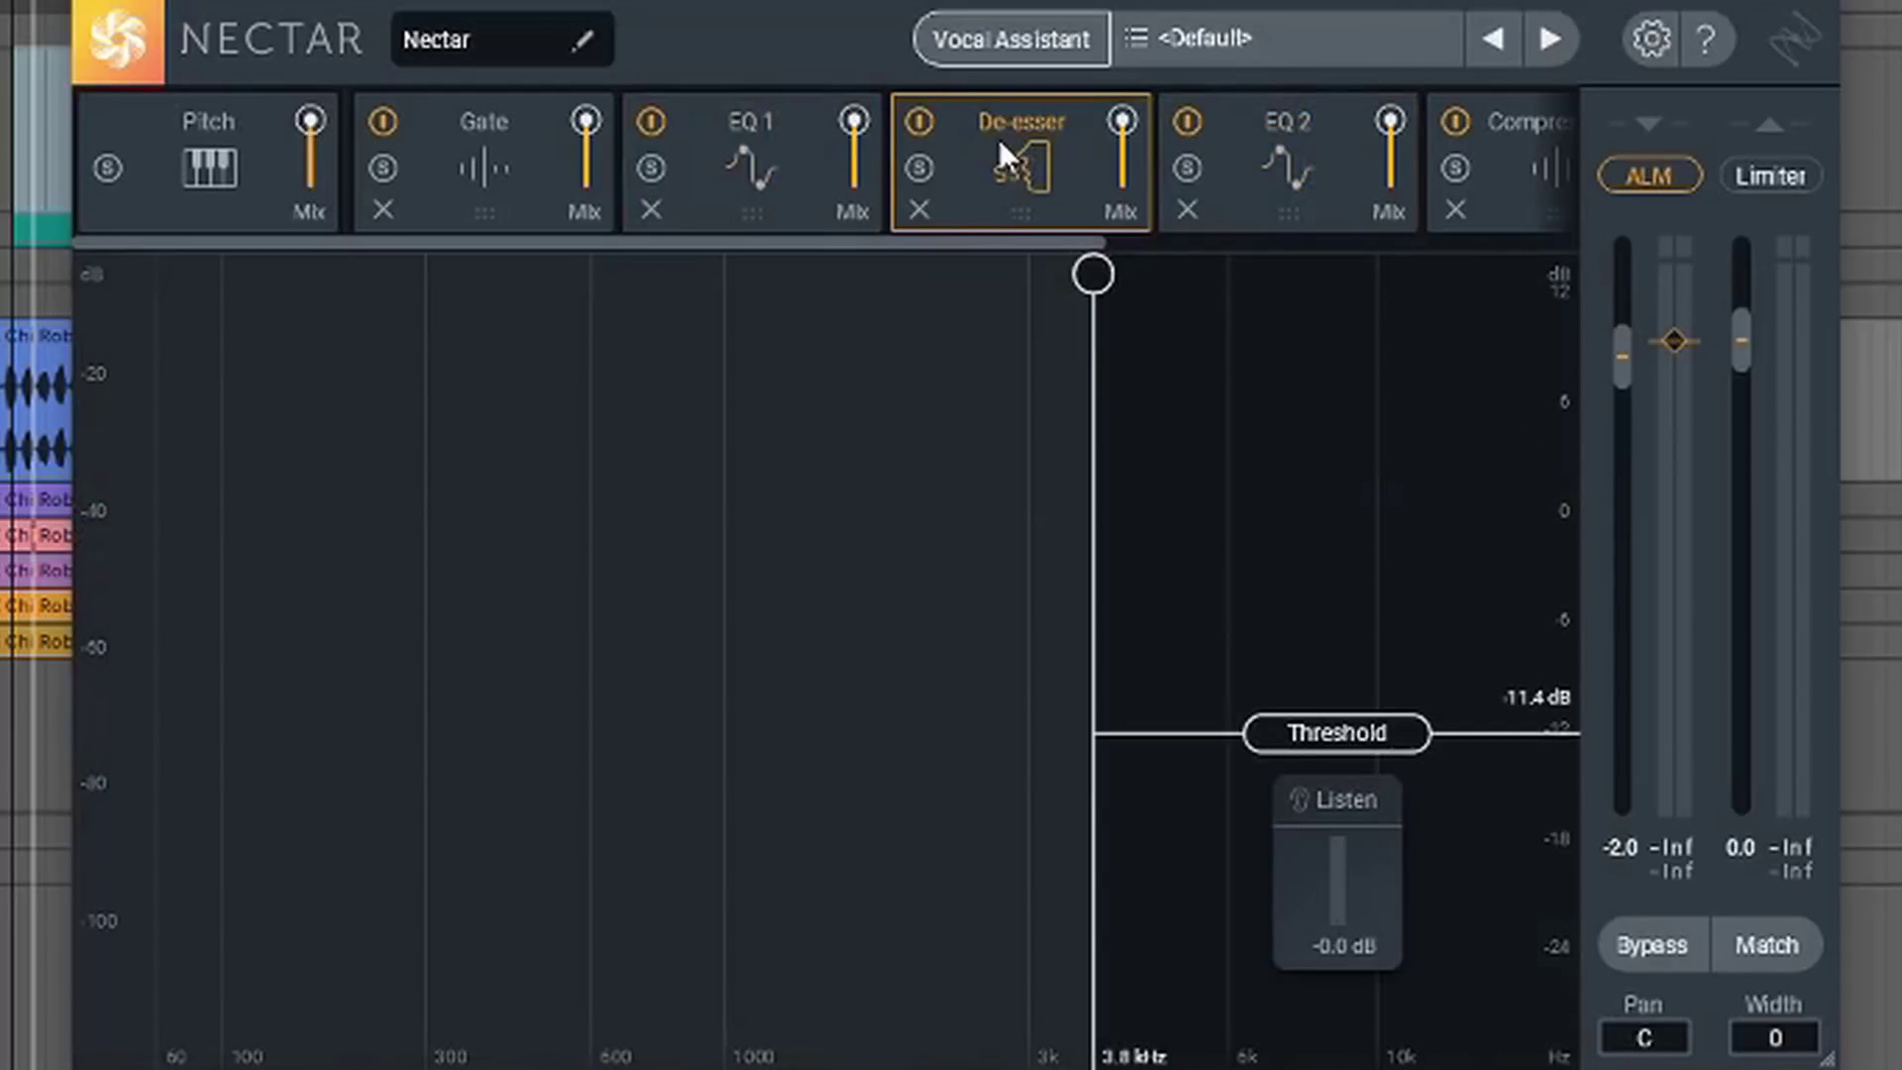
key(space)
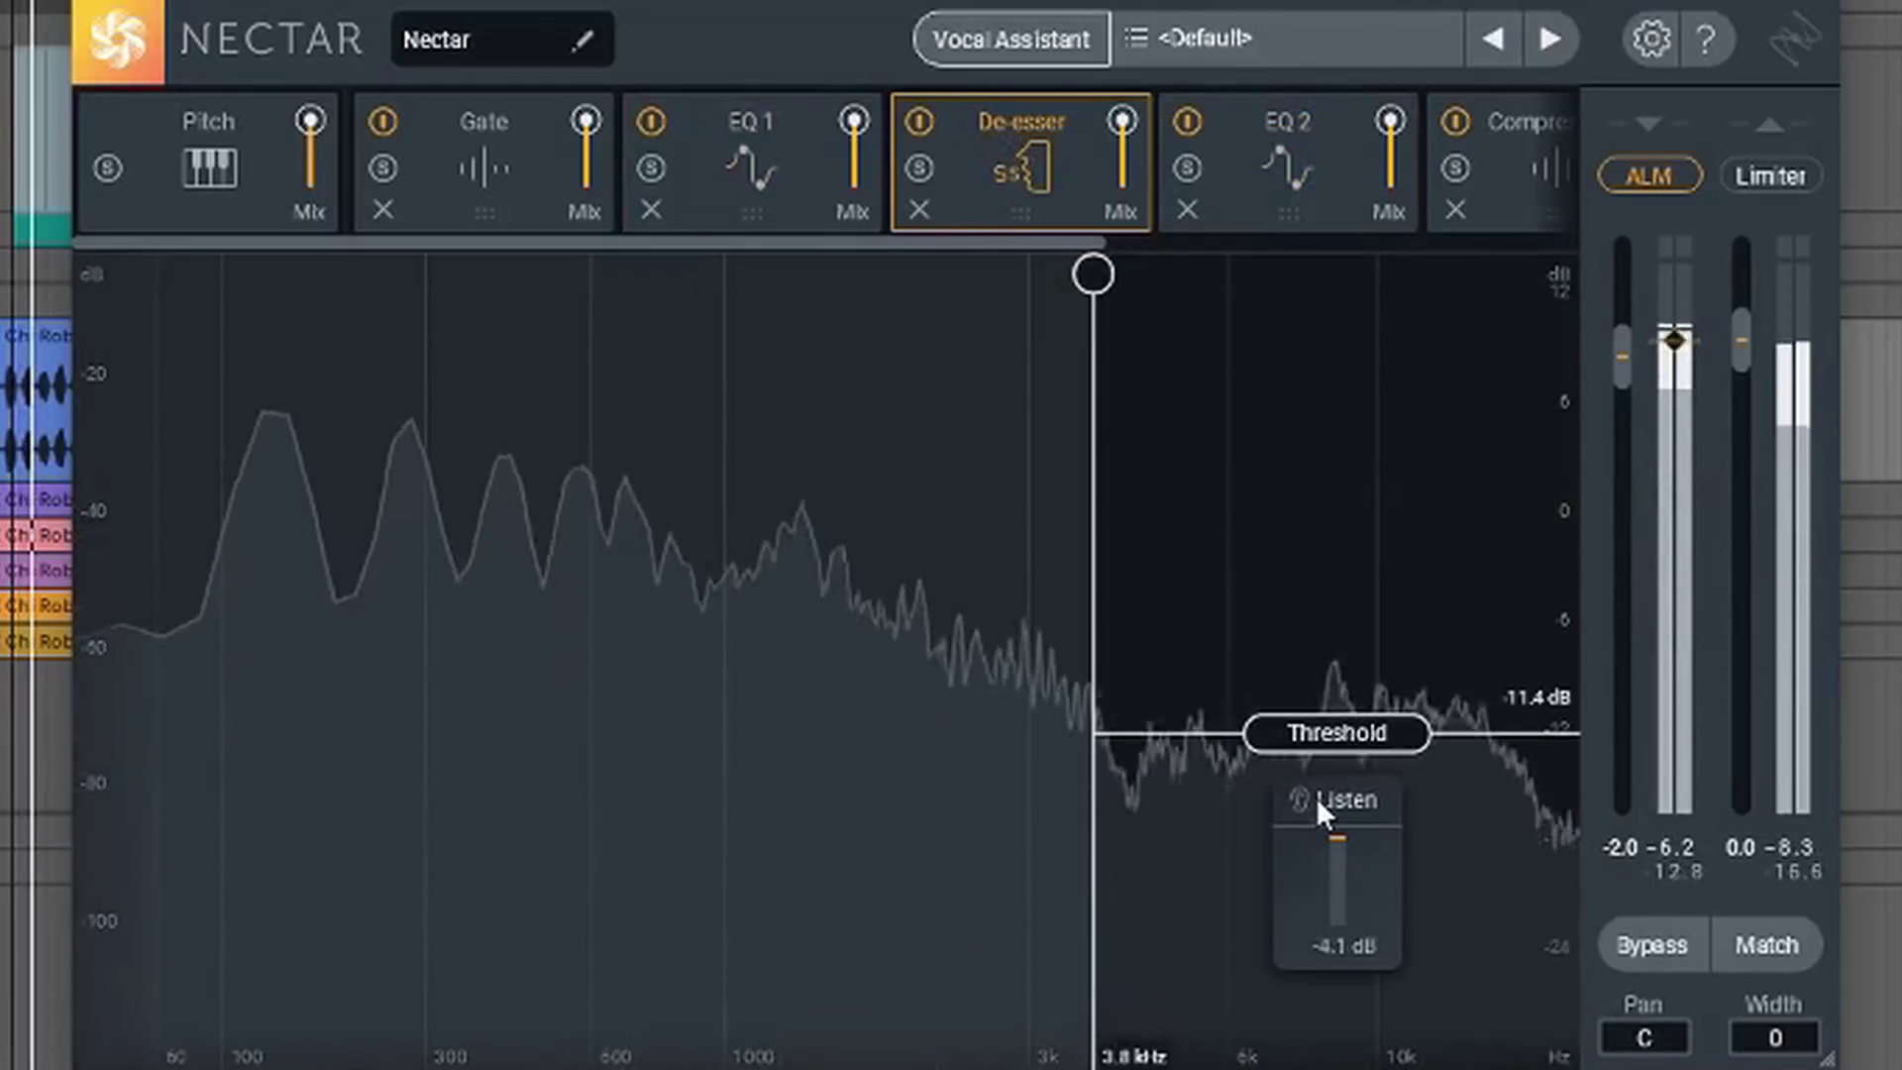
click(1316, 797)
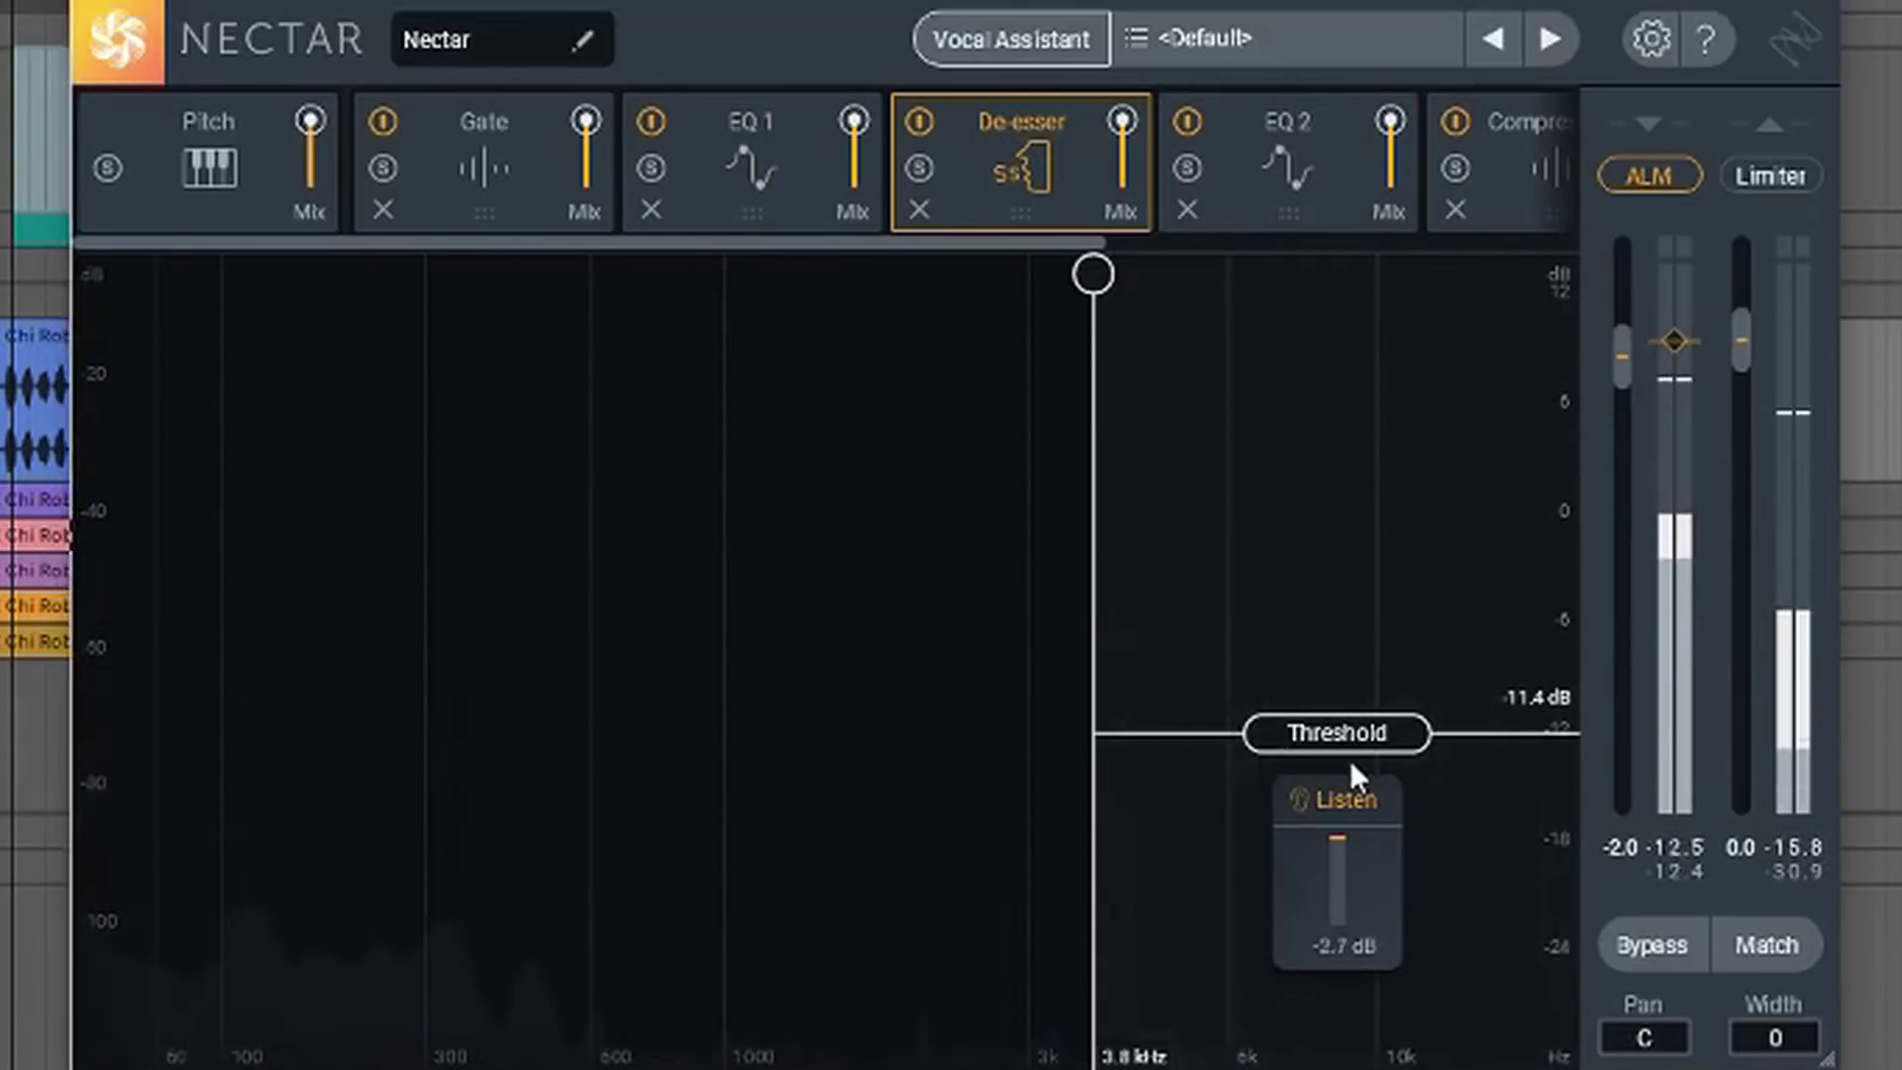
mouse_move(1351, 729)
mouse_down()
mouse_move(1354, 832)
mouse_move(1356, 719)
mouse_up()
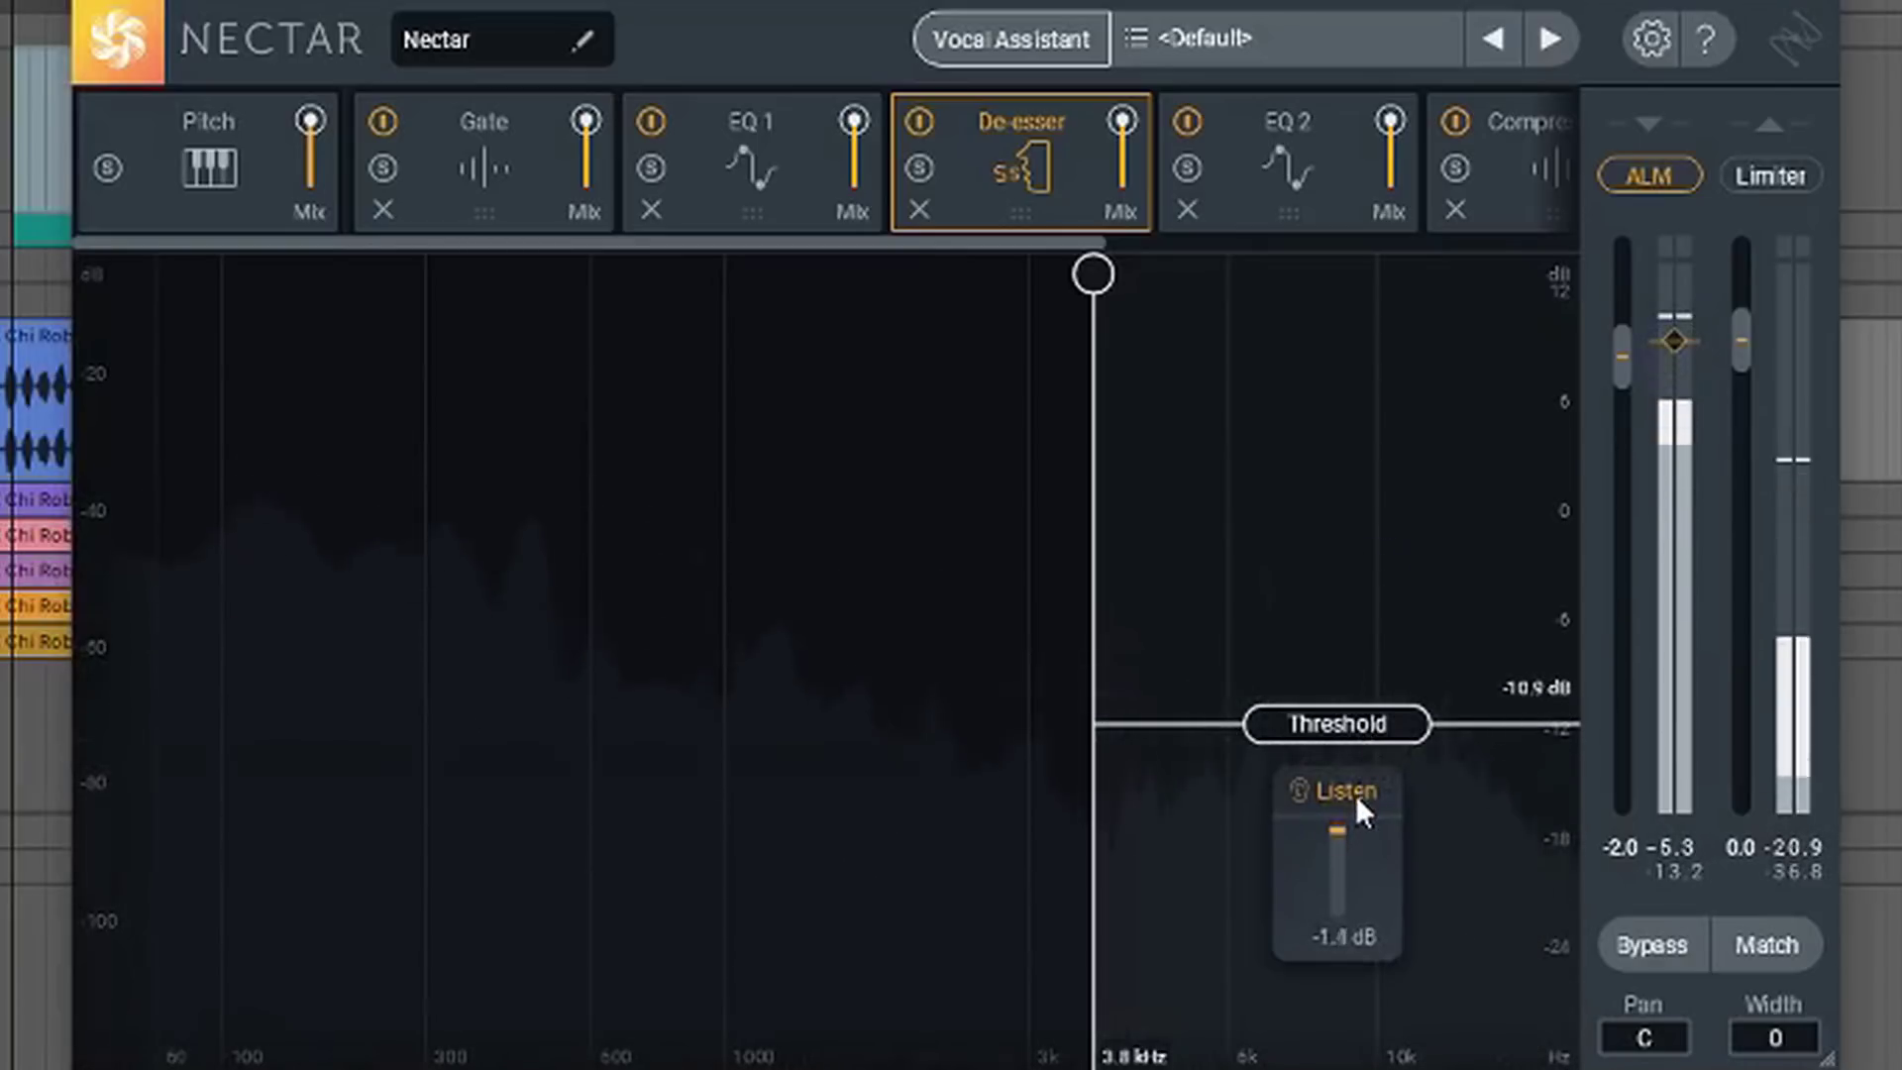
mouse_move(1096, 280)
mouse_down()
mouse_move(1179, 299)
mouse_move(1093, 304)
mouse_up()
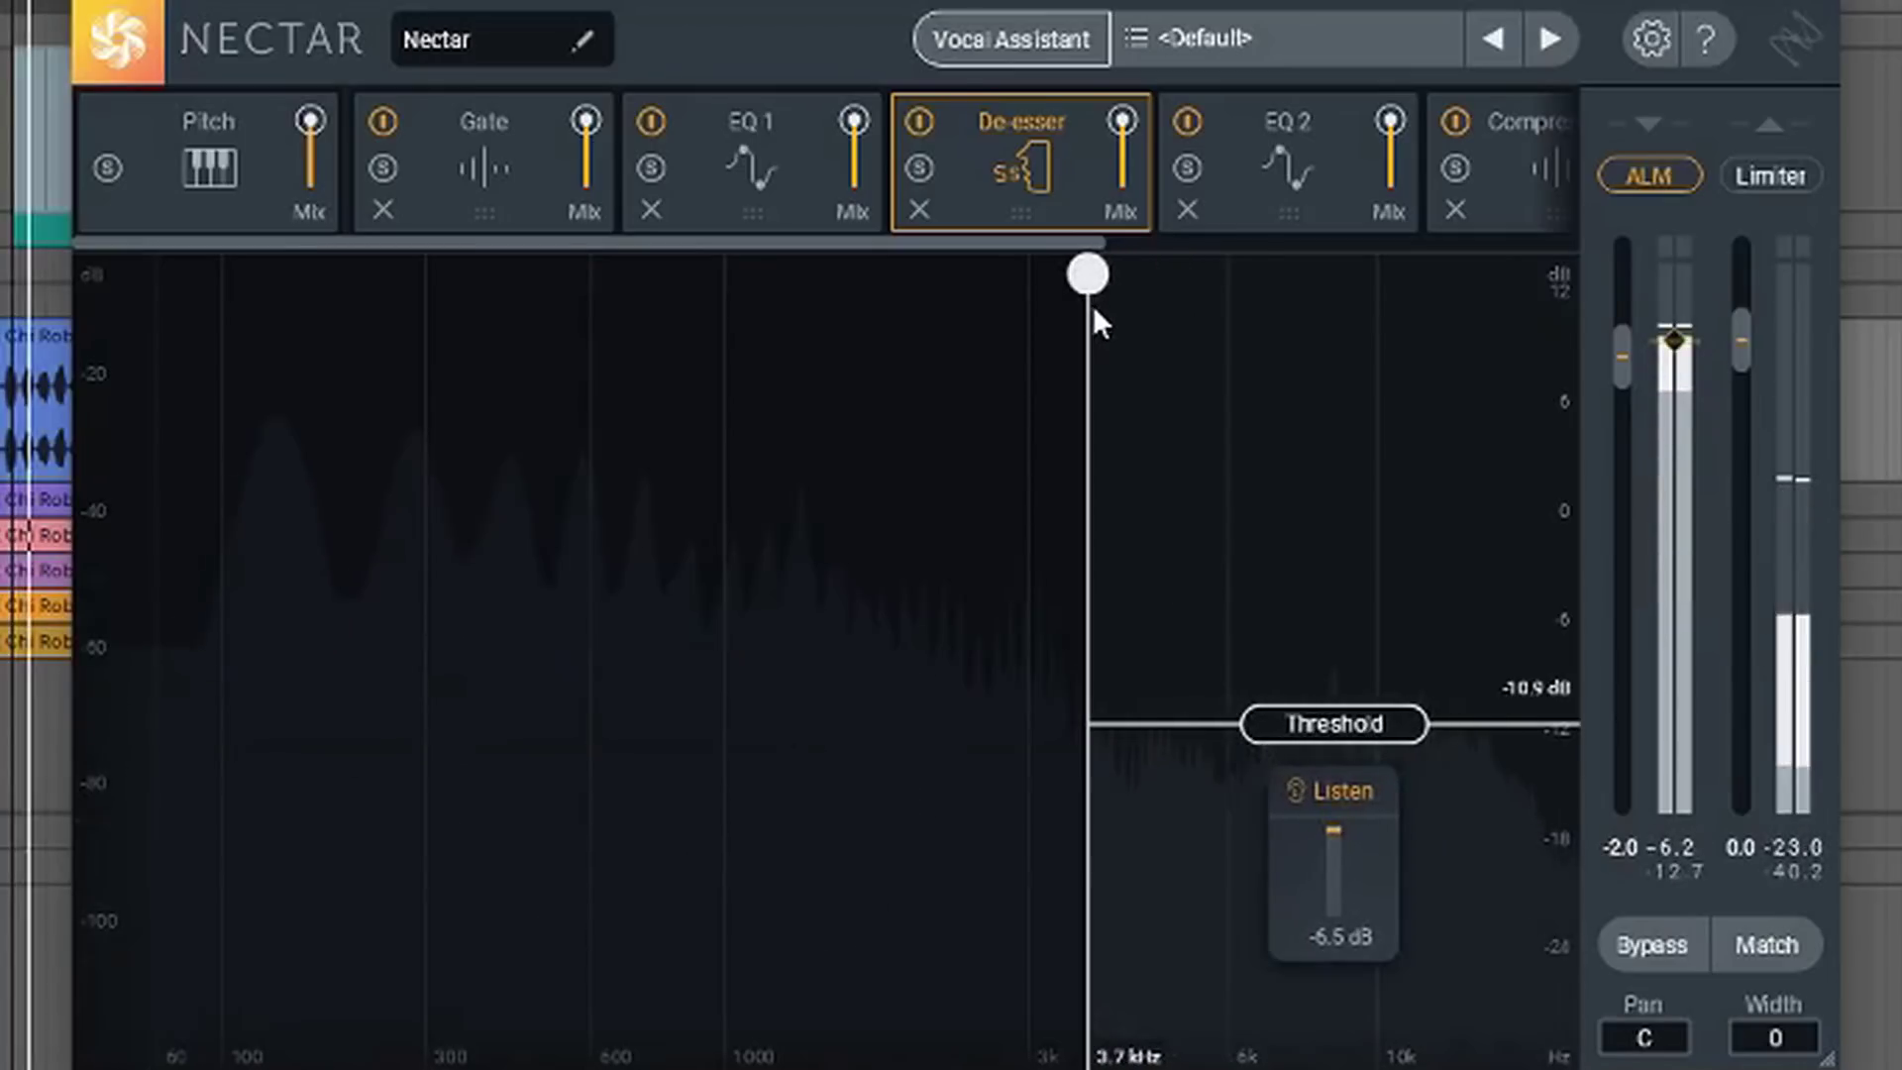
click(1328, 790)
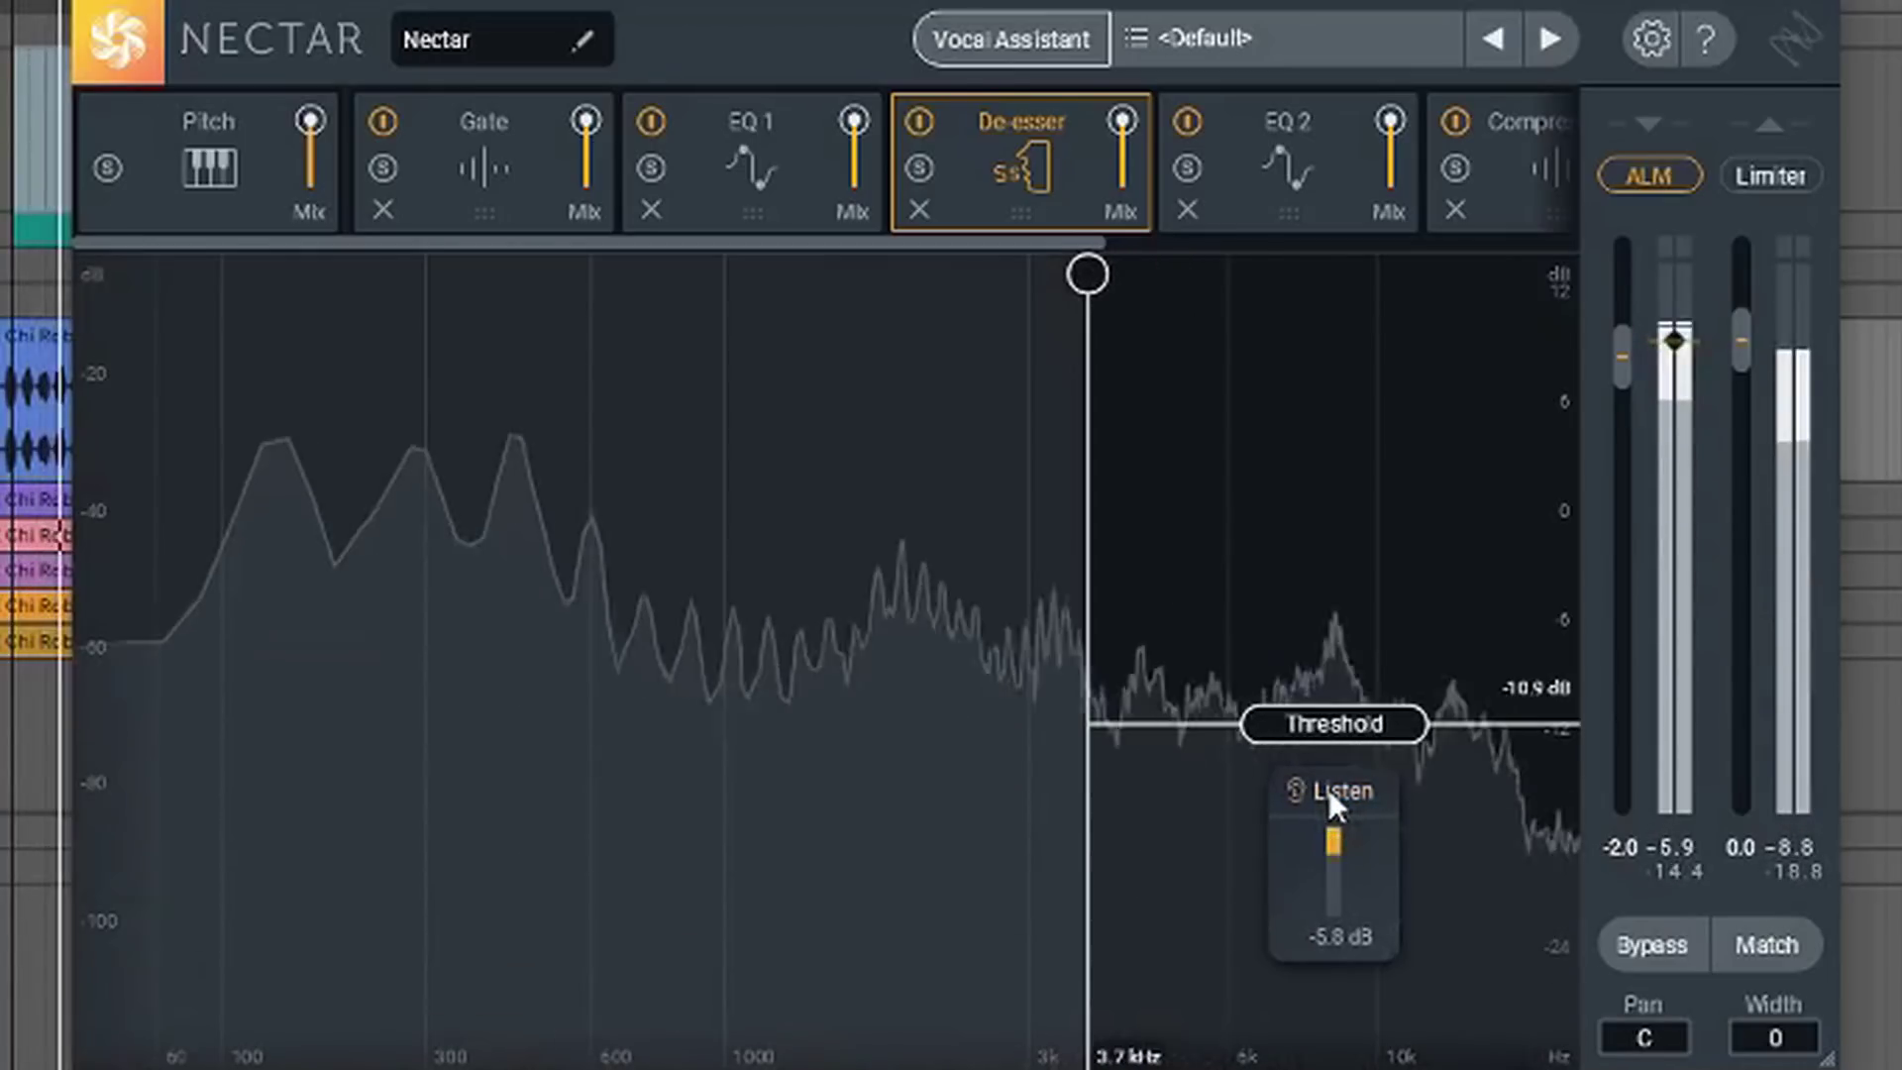
key(space)
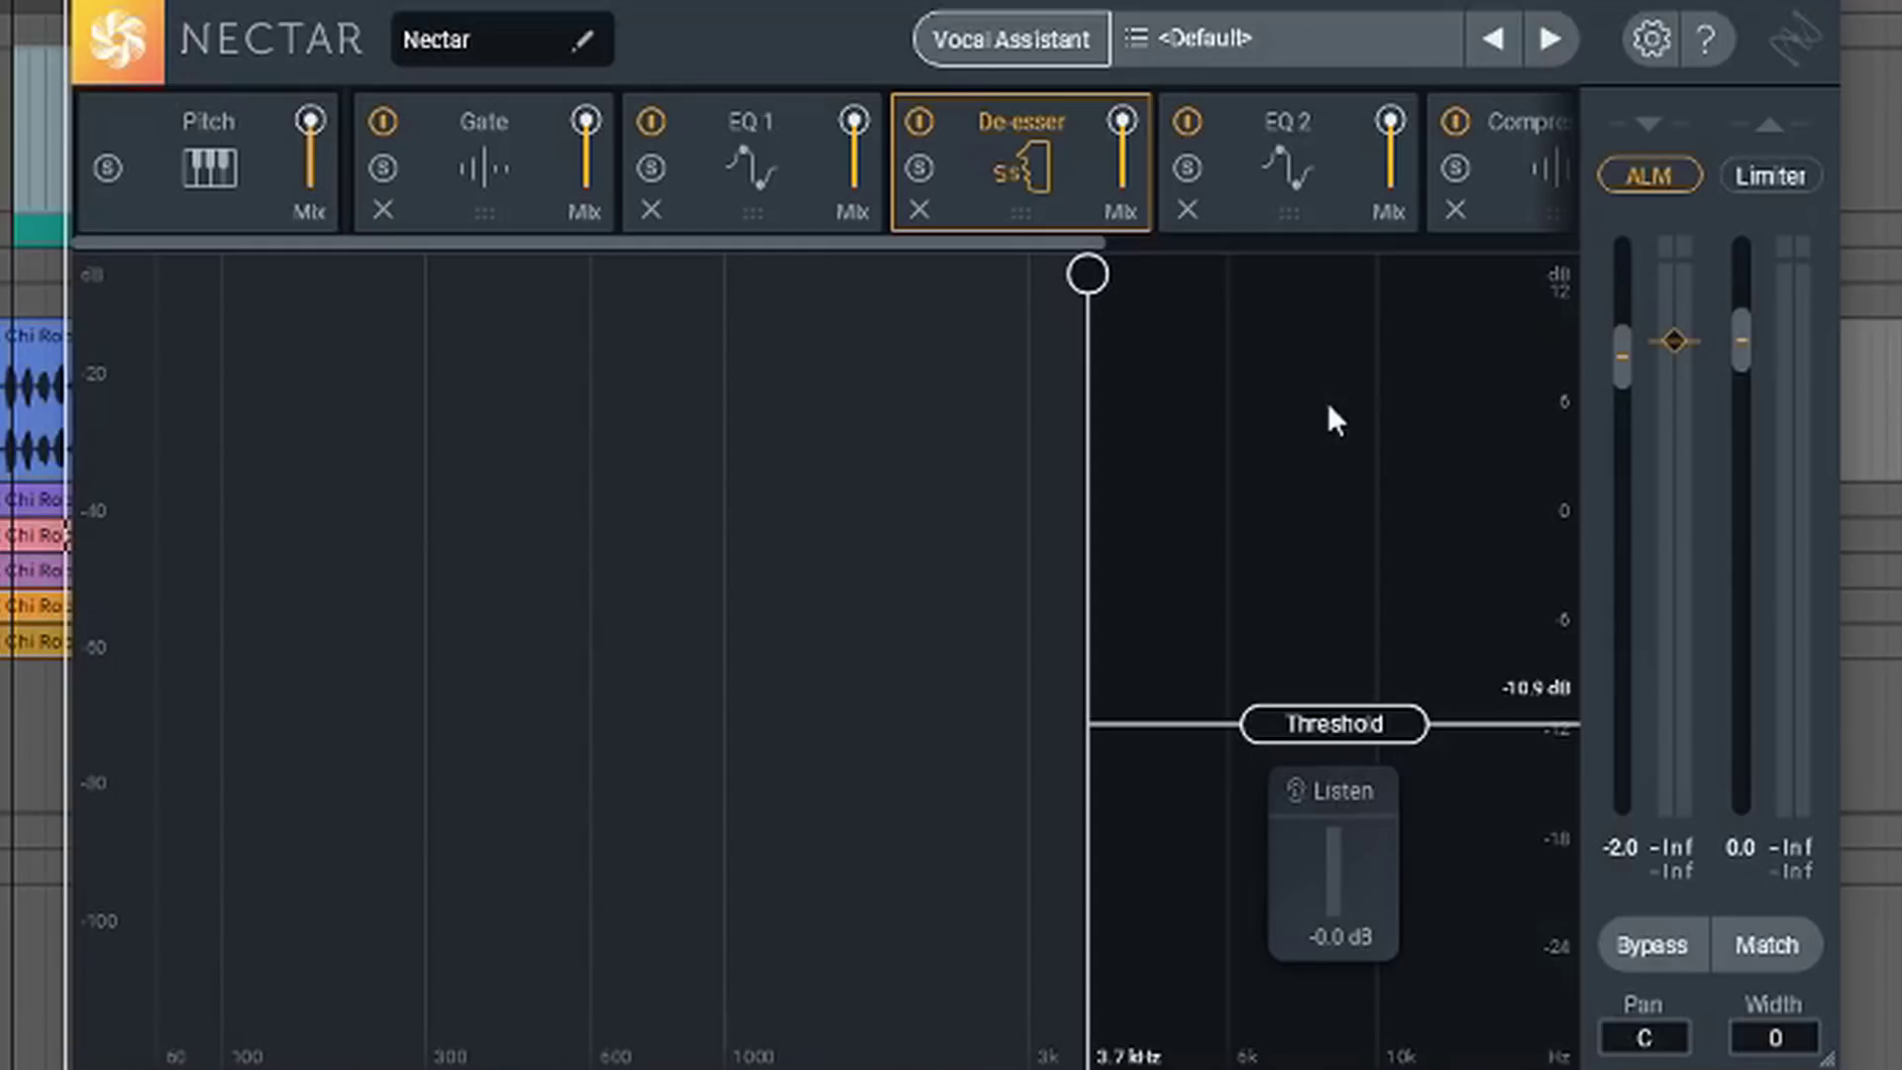
Review EQ 2's curve and the compression types available in Compressor 1, keeping Solid-State.
click(1304, 134)
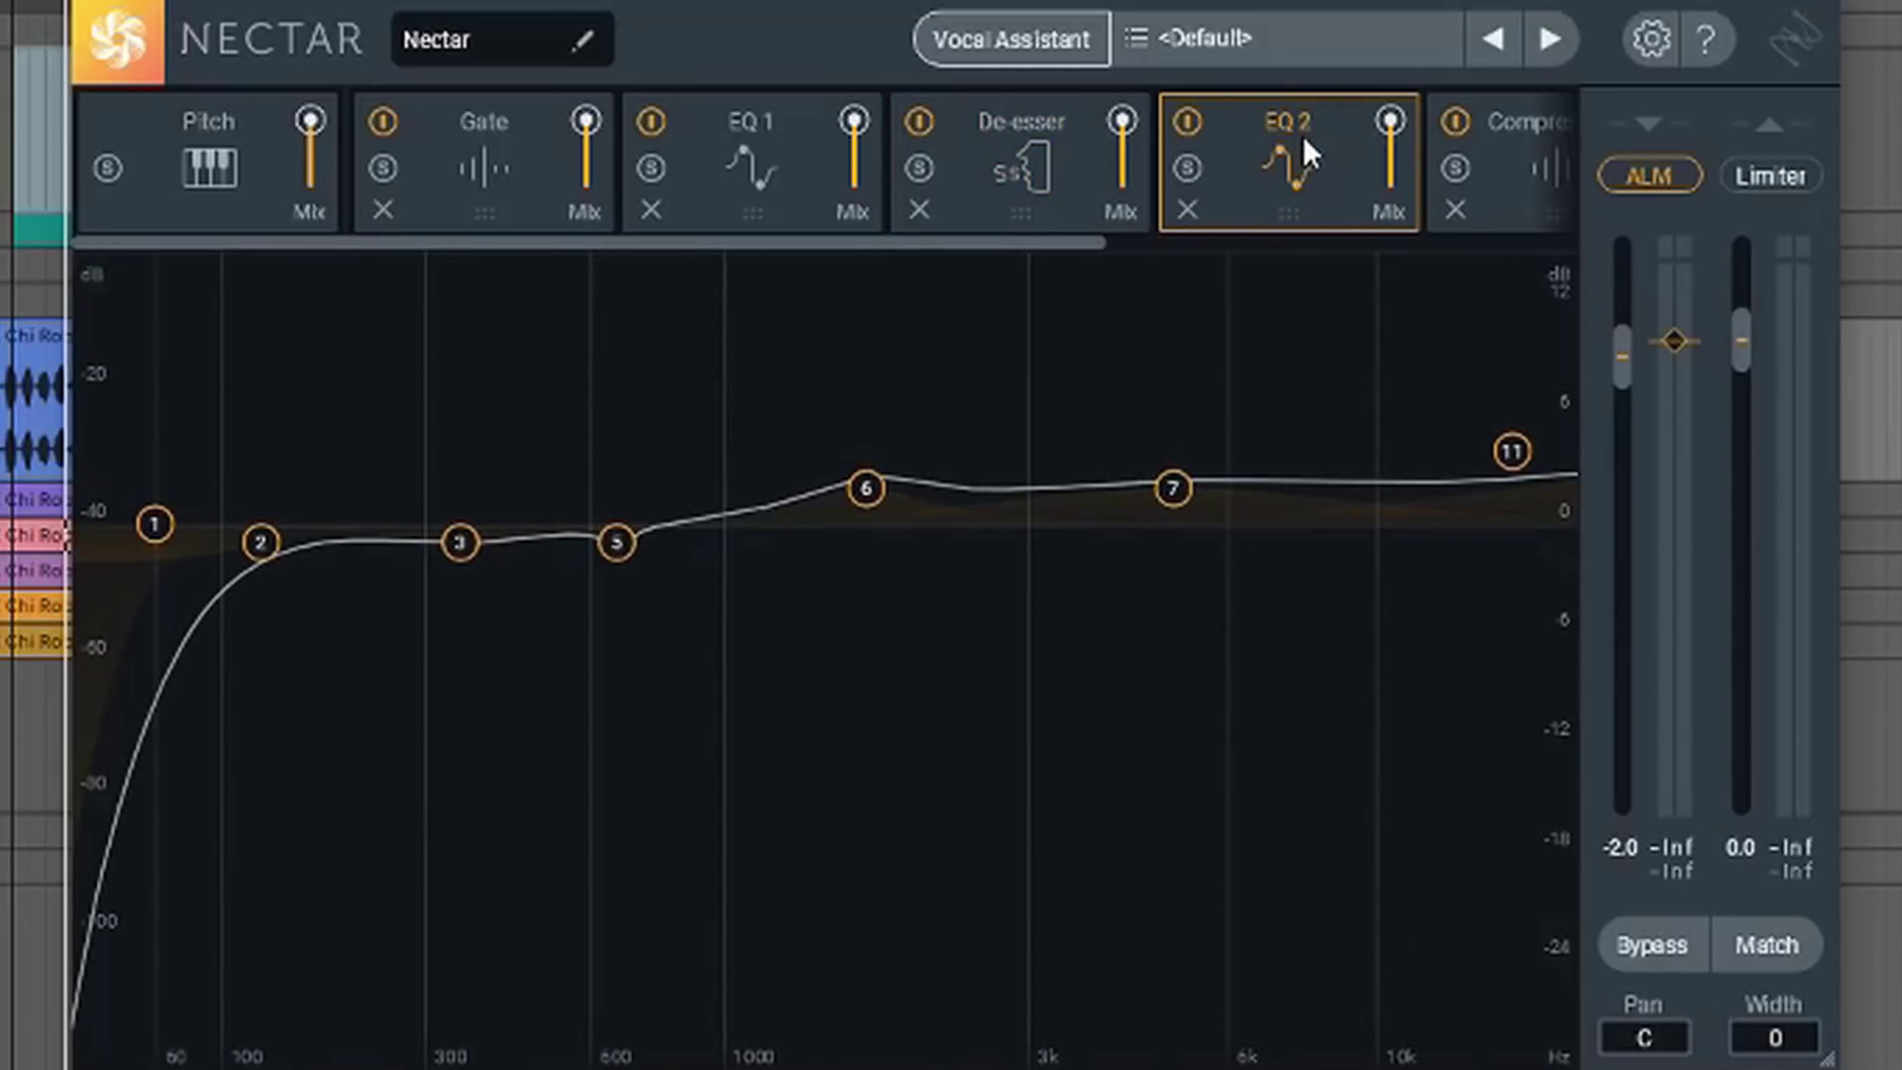
click(1526, 170)
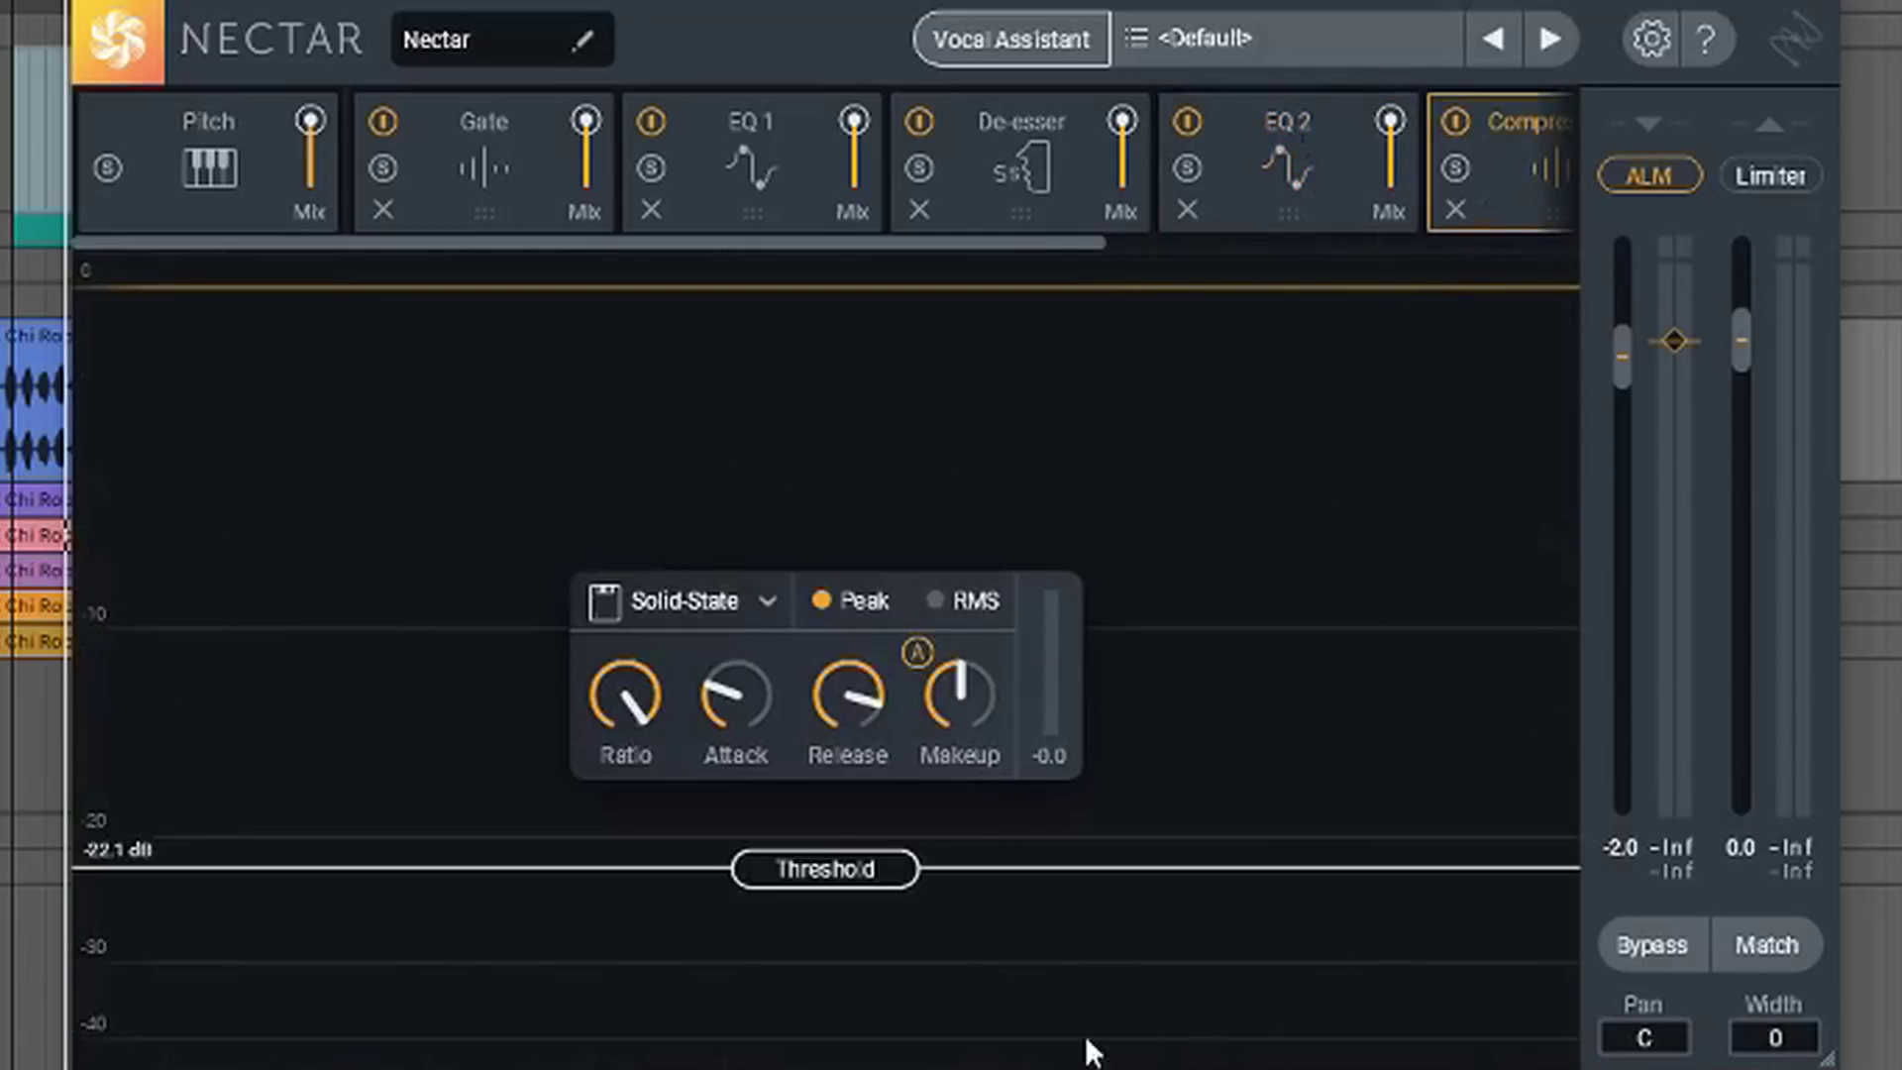
click(712, 604)
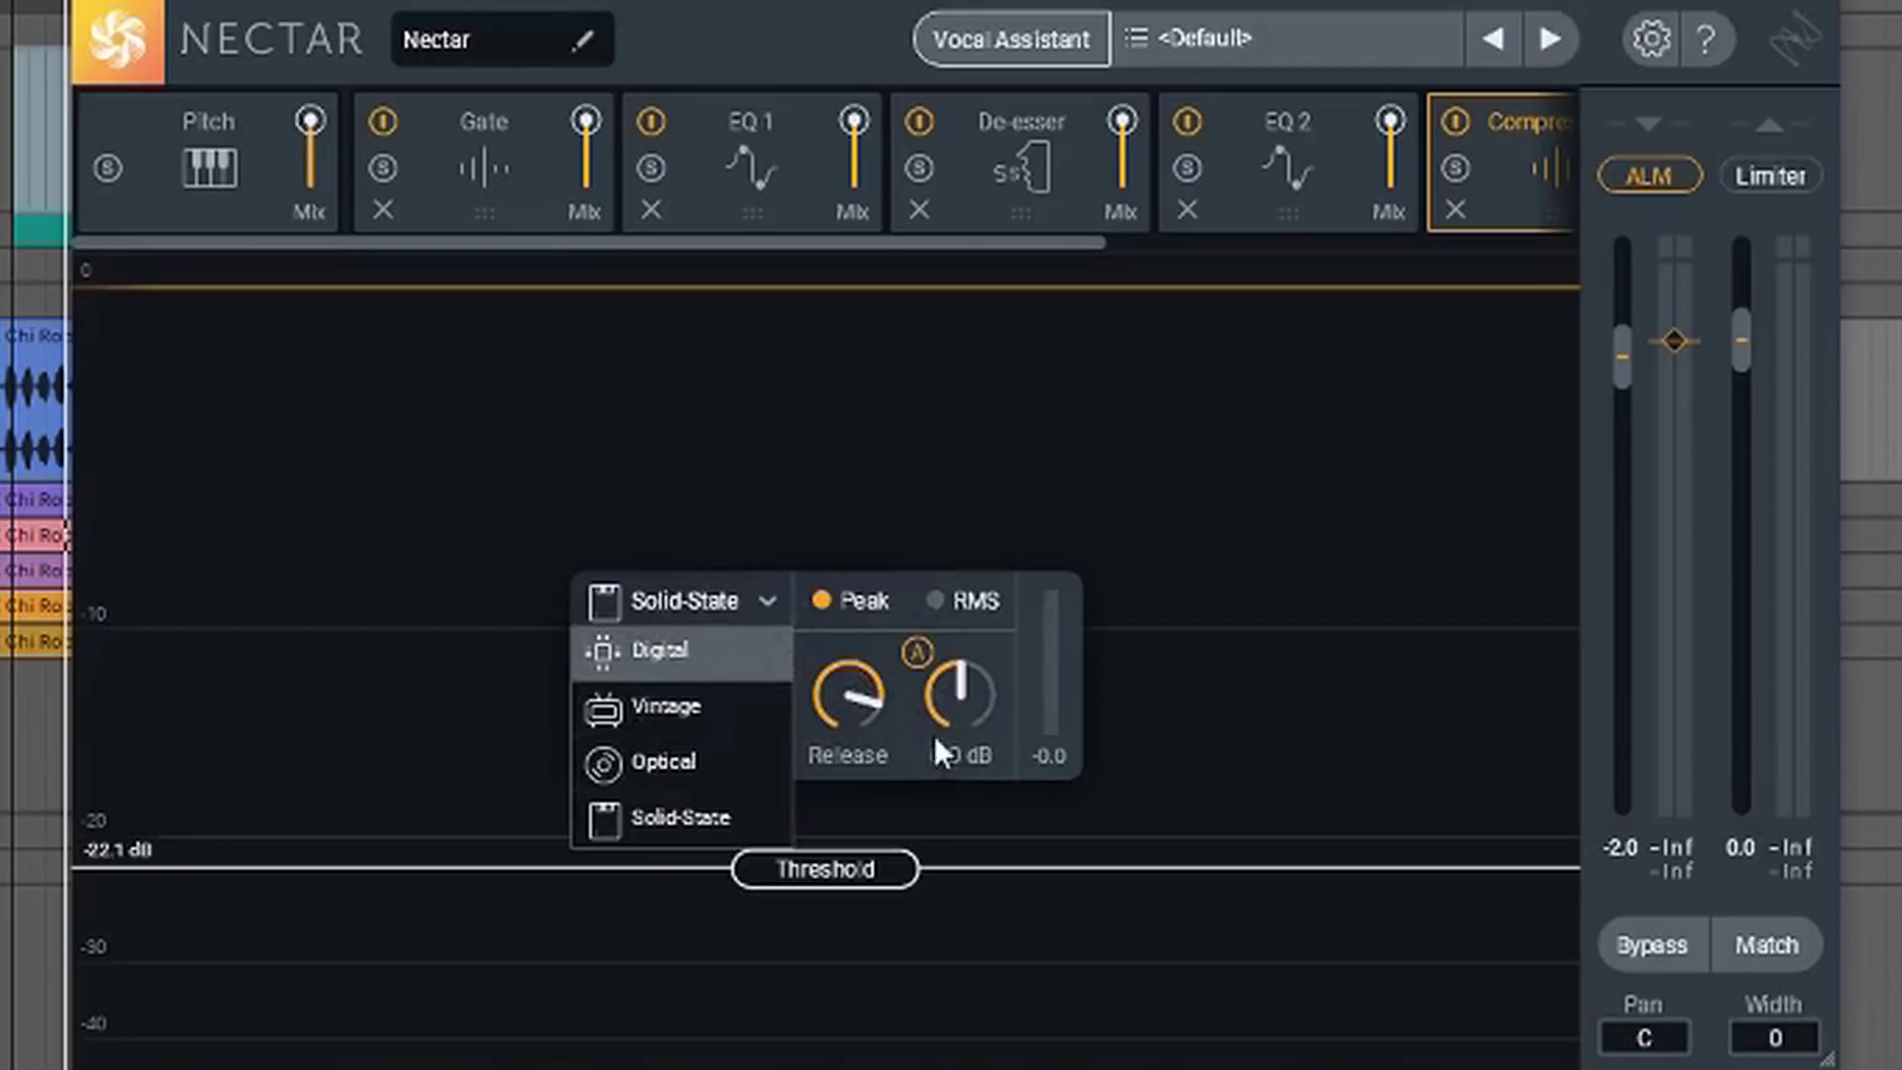
click(919, 657)
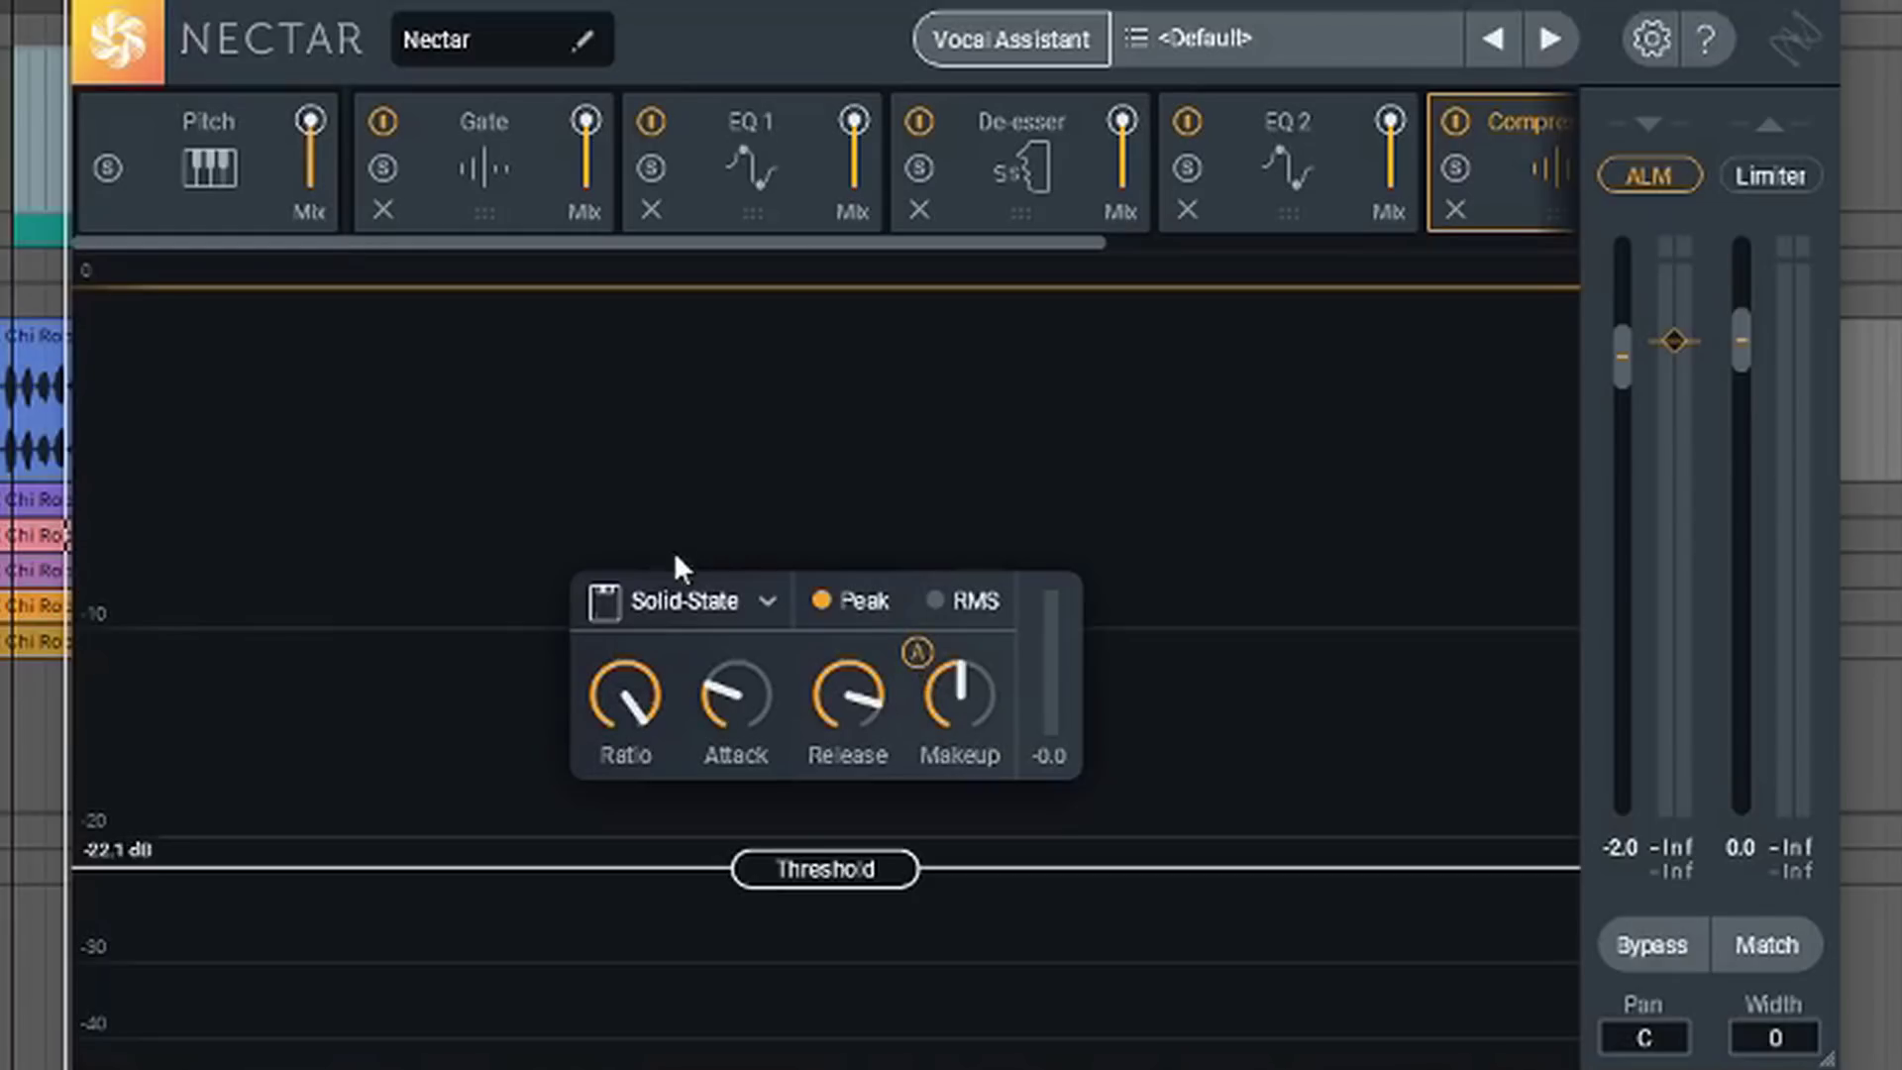
click(709, 605)
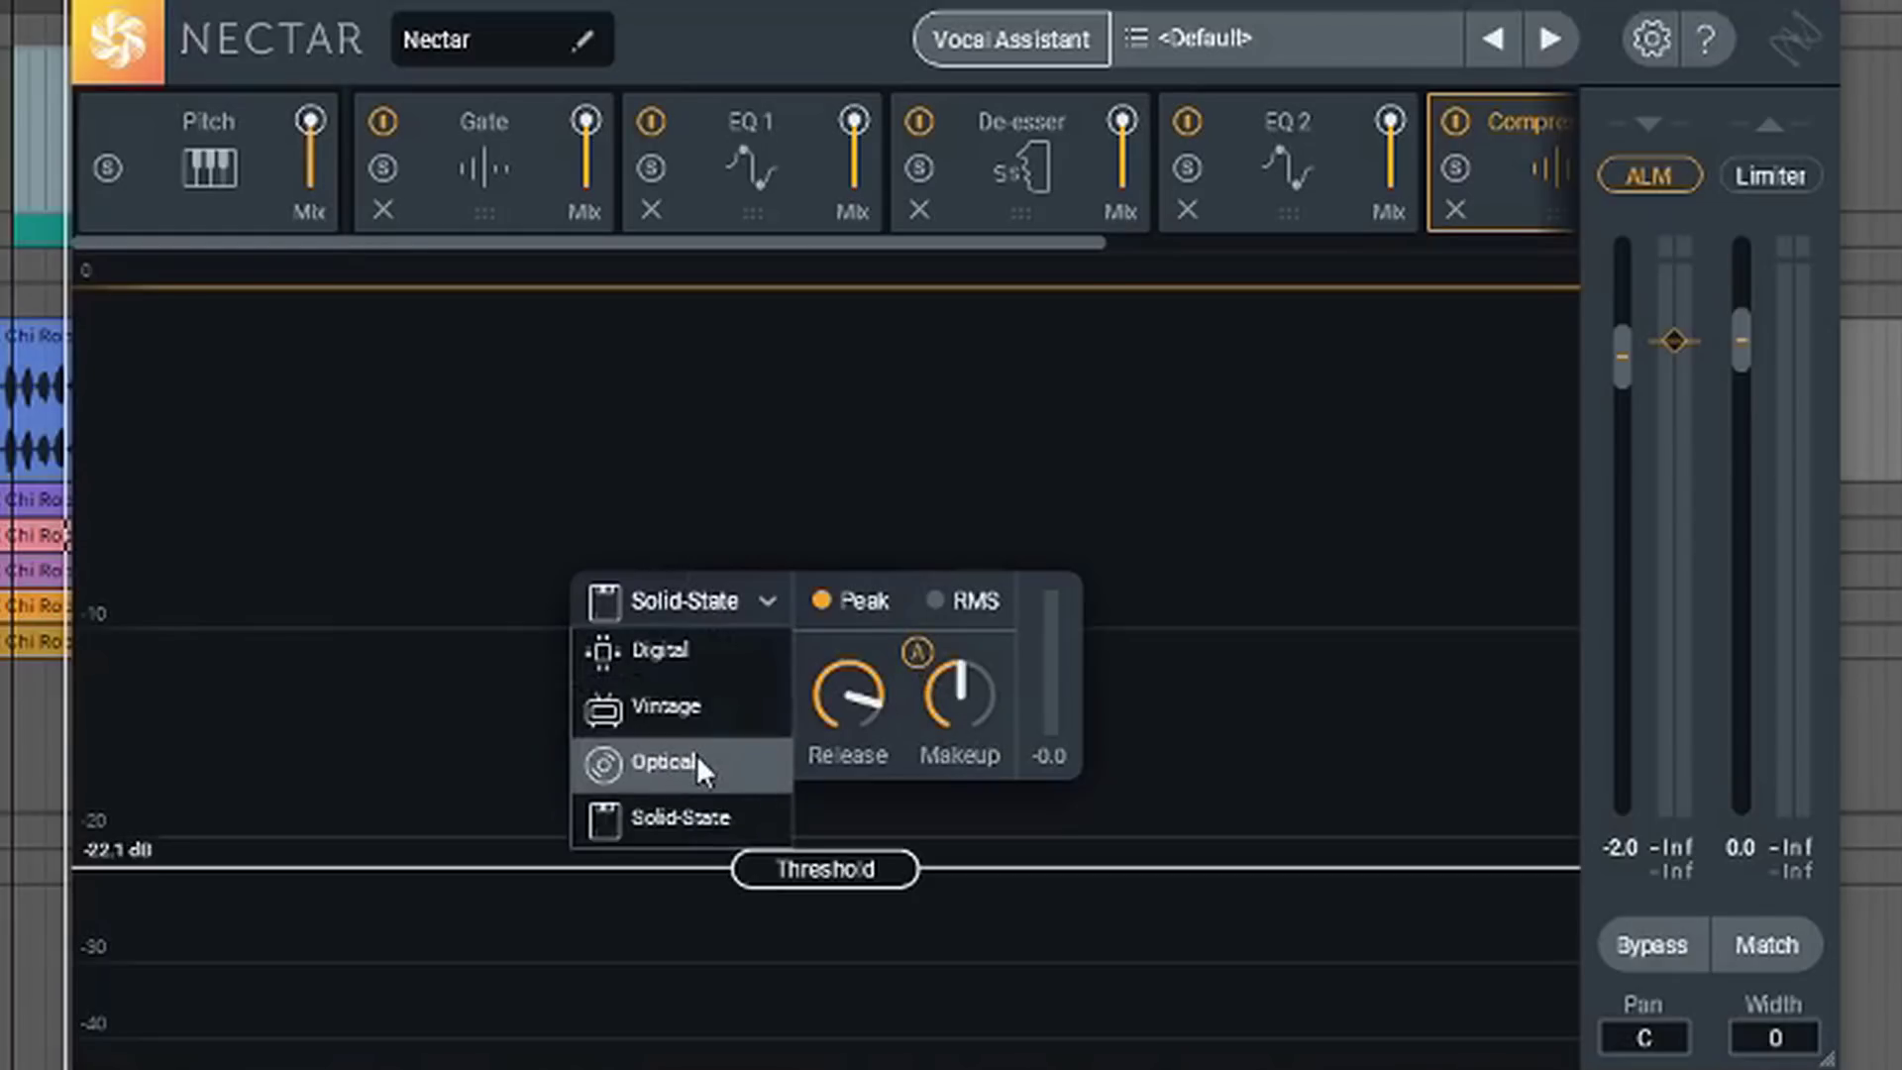
click(860, 634)
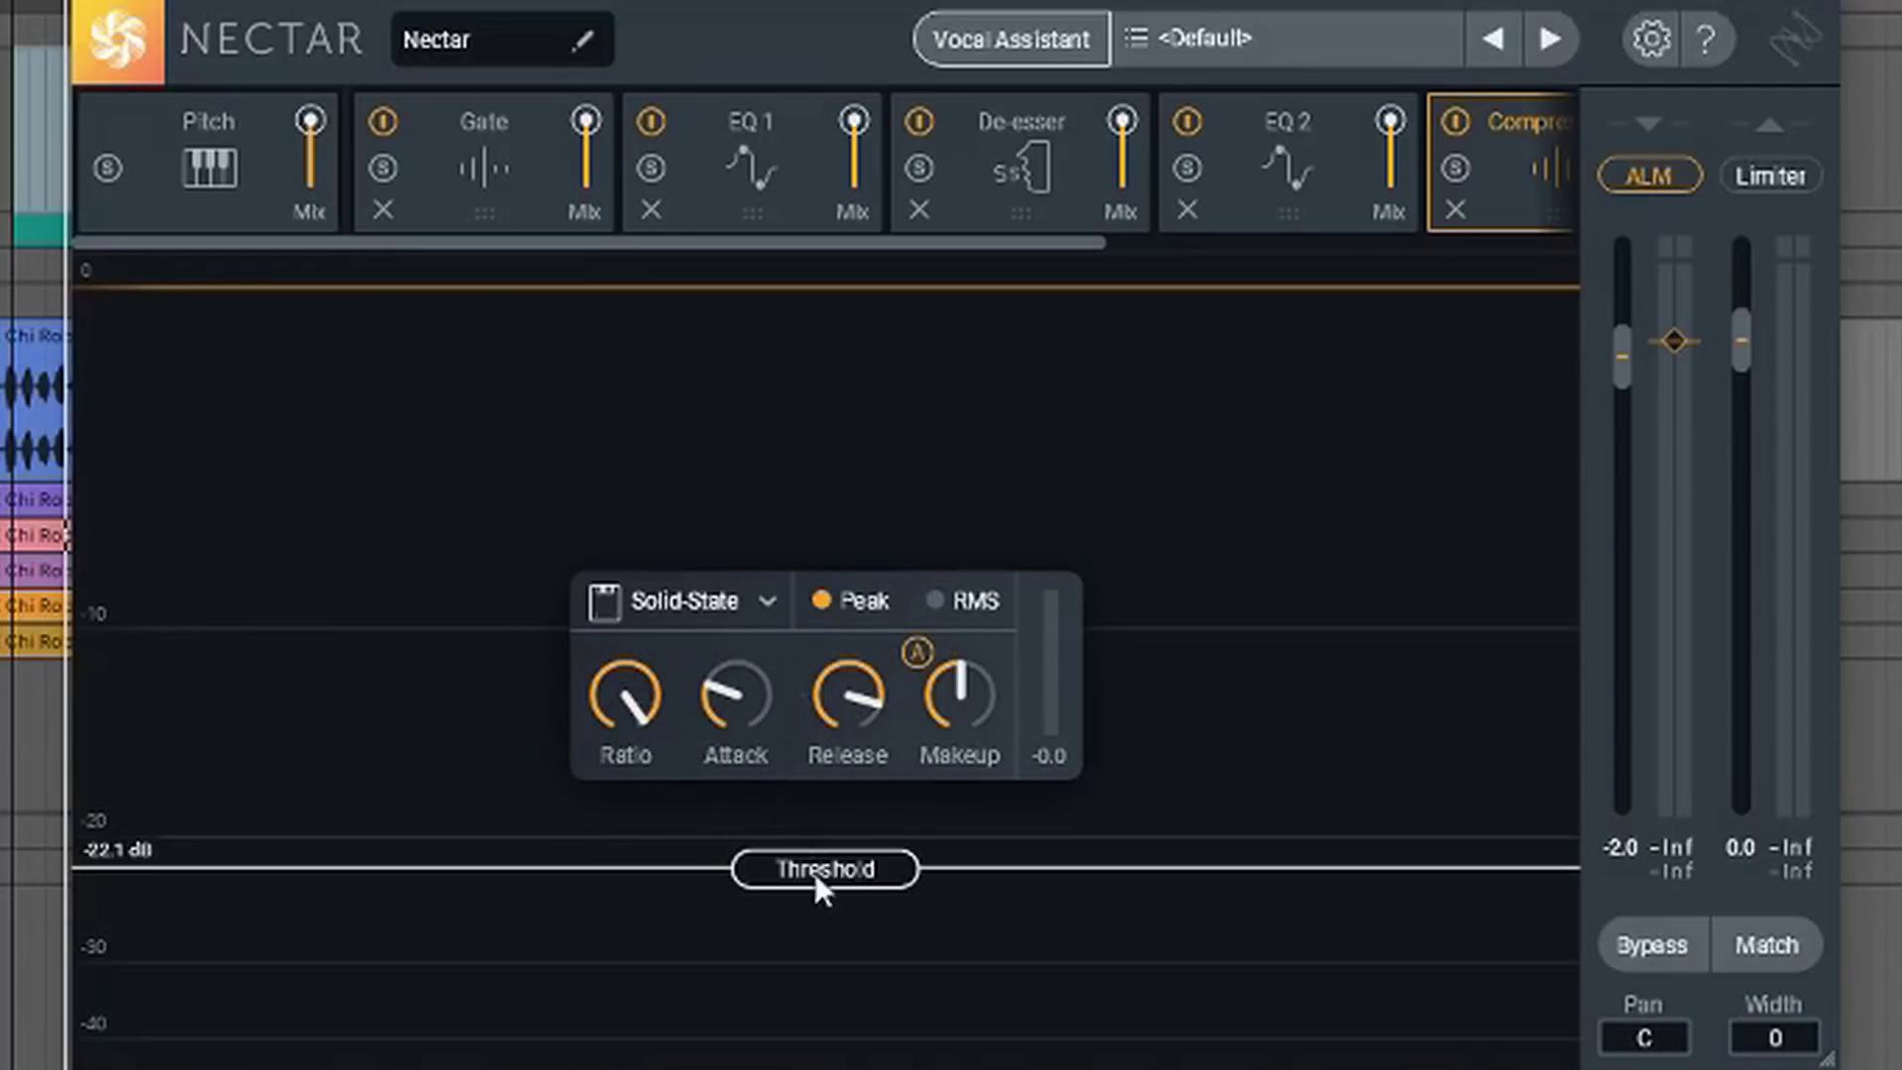
Raise Compressor 1's Threshold to -20.5 dB while auditioning the vocal.
drag(816, 871, 642, 854)
key(space)
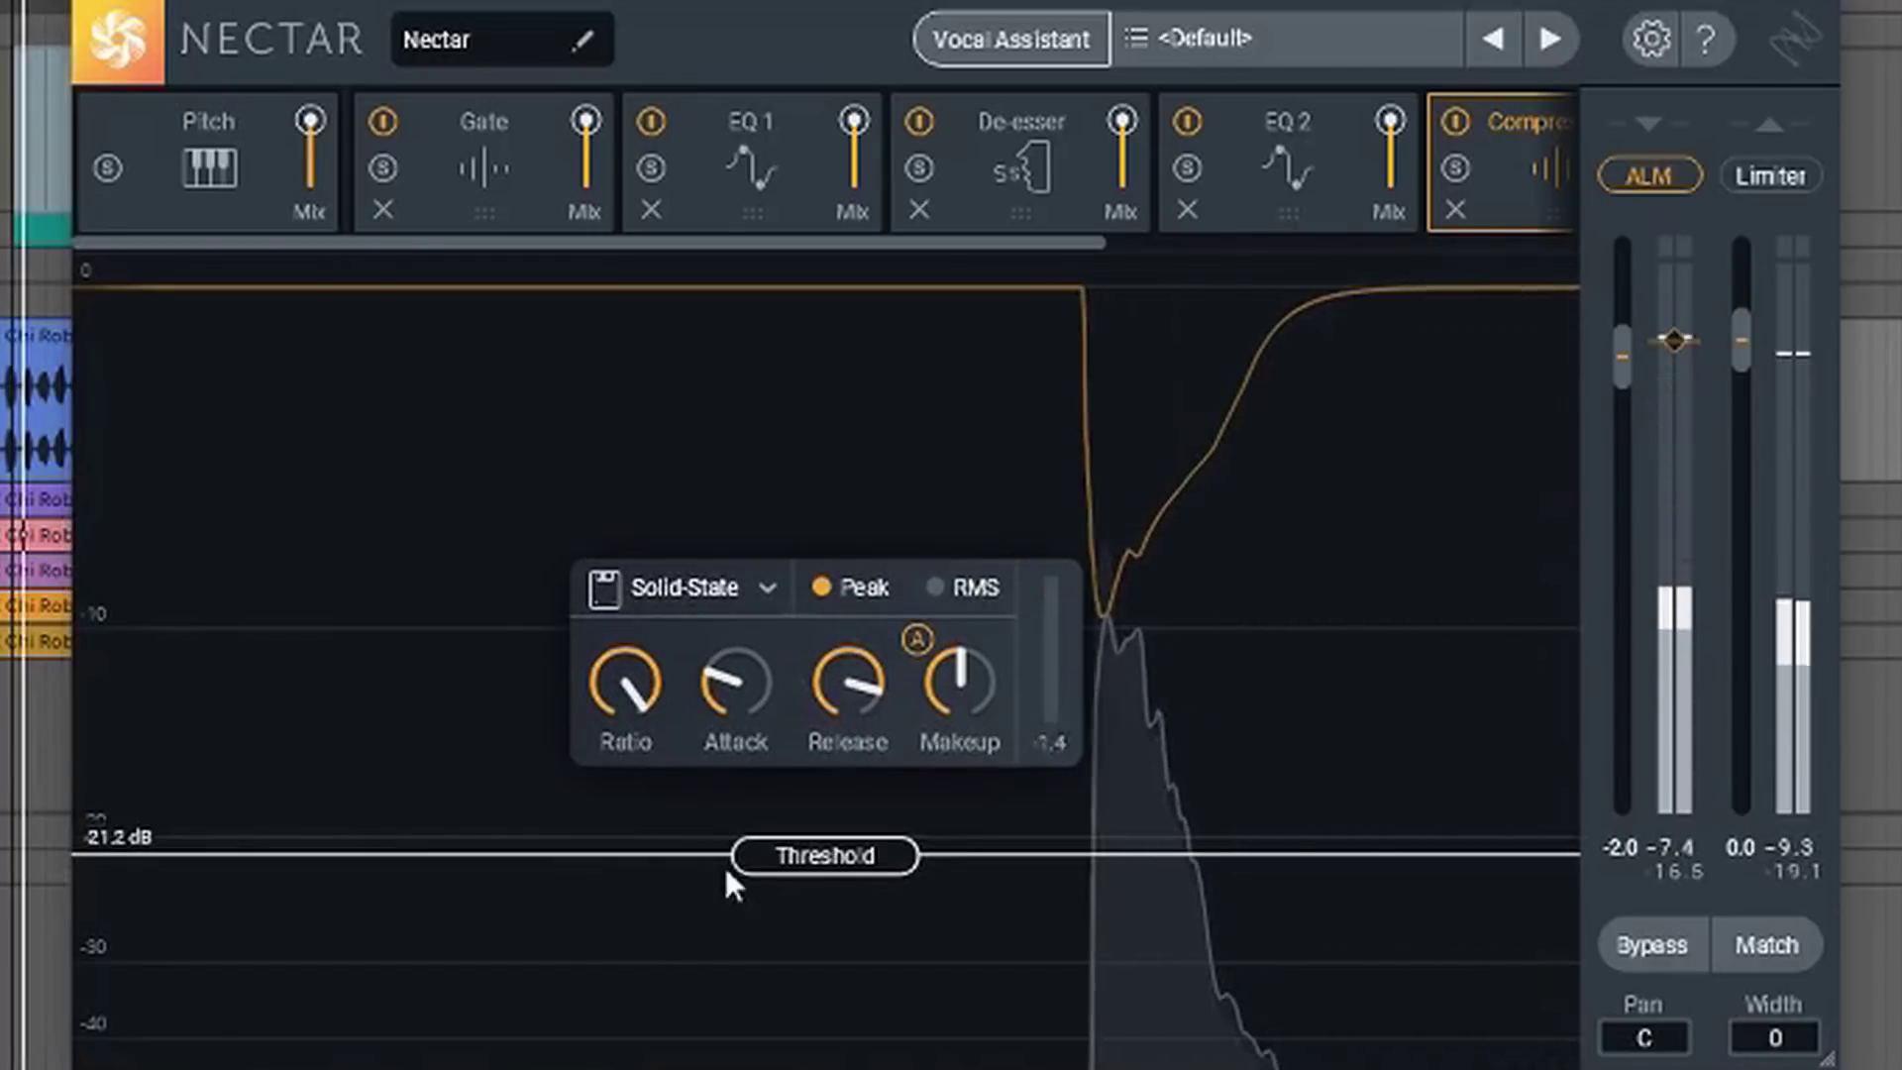
drag(864, 848, 864, 837)
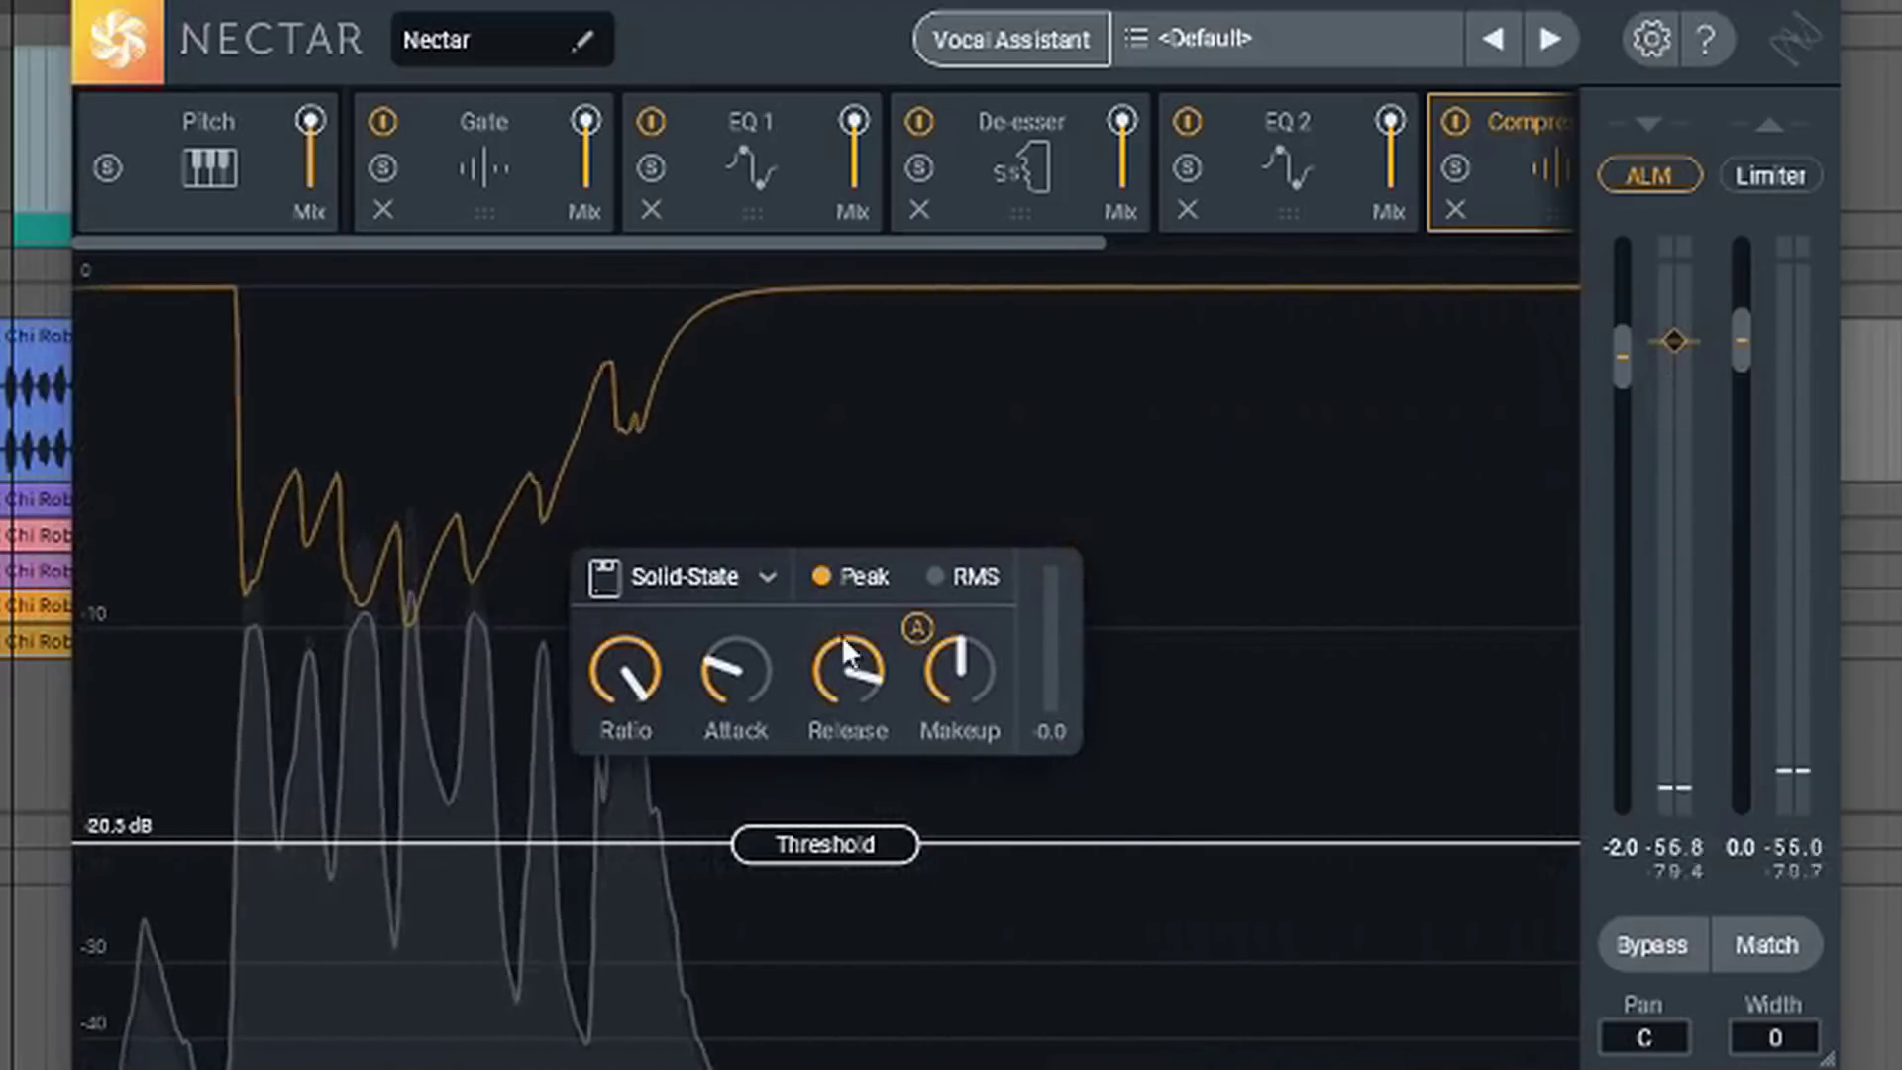
Set the Reverb's low-cut filter to 636 Hz and raise its Mix slightly while auditioning the vocal.
drag(1025, 242, 1463, 246)
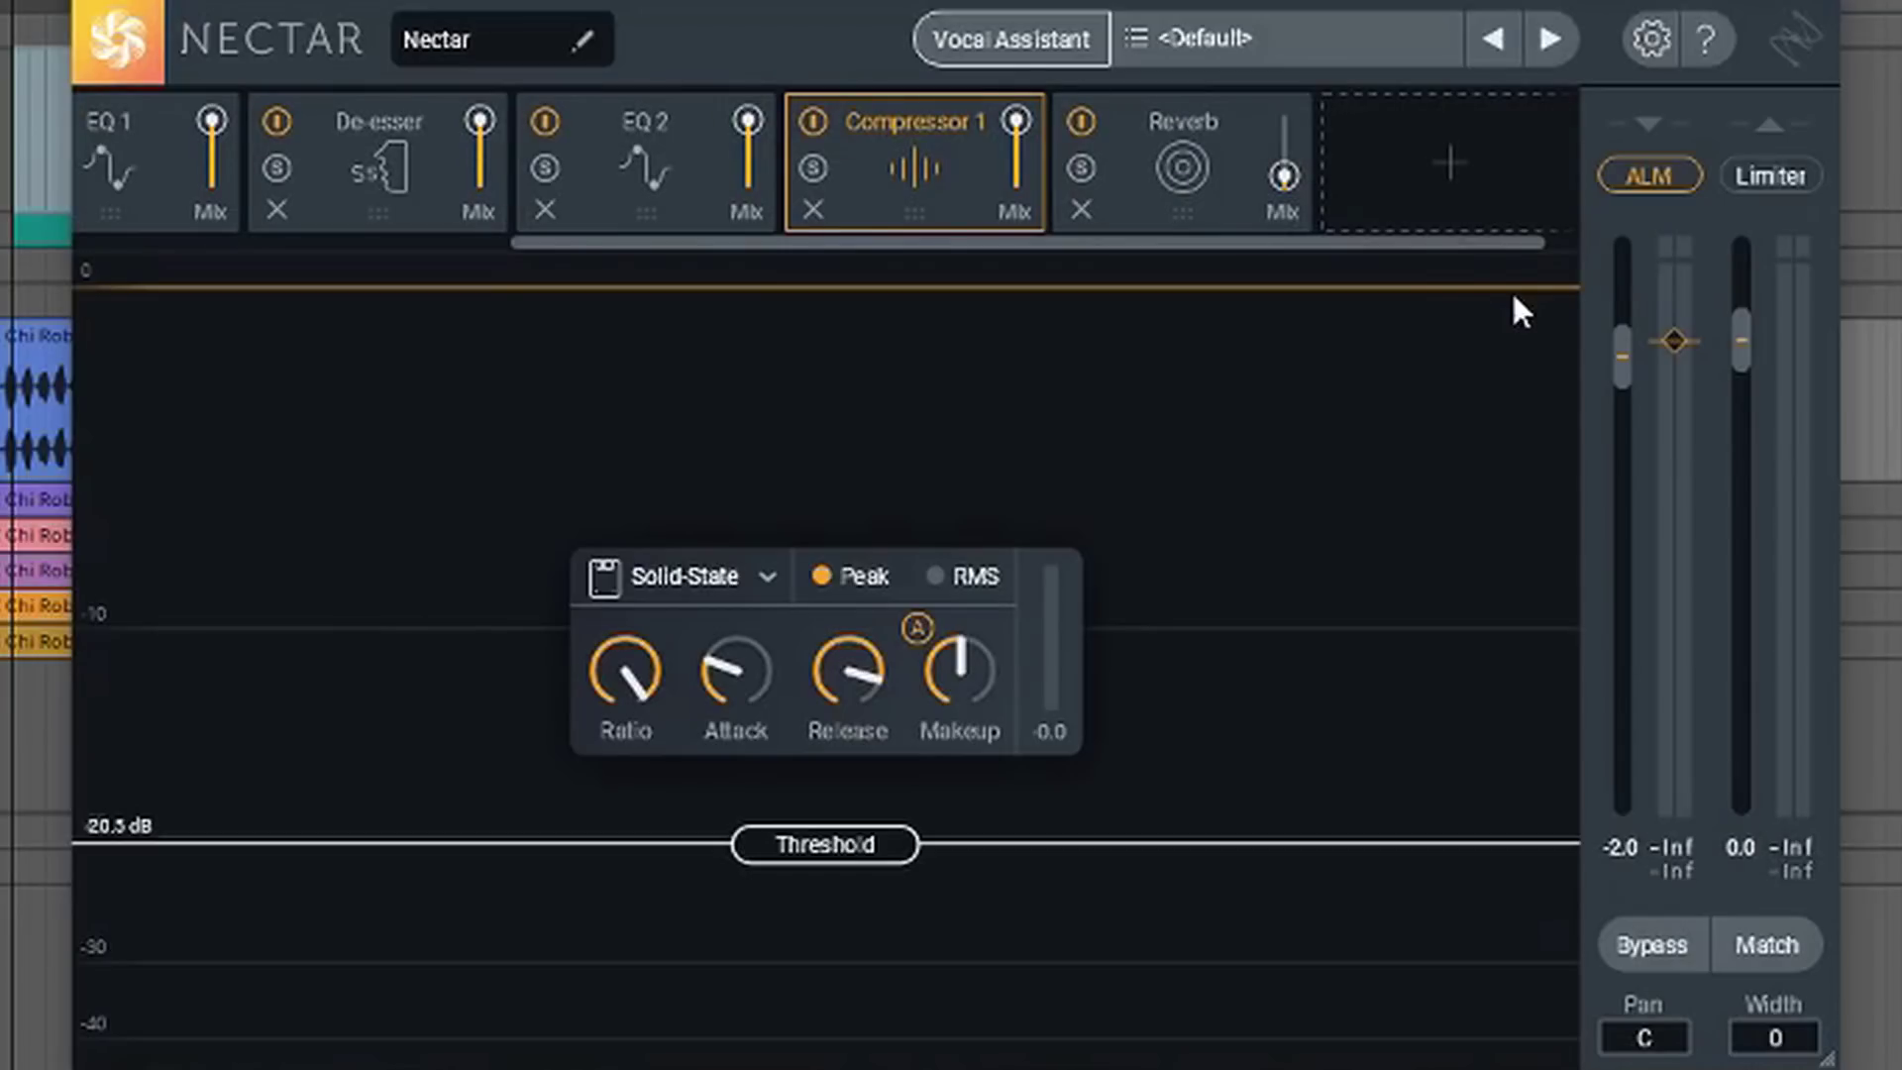
click(1139, 129)
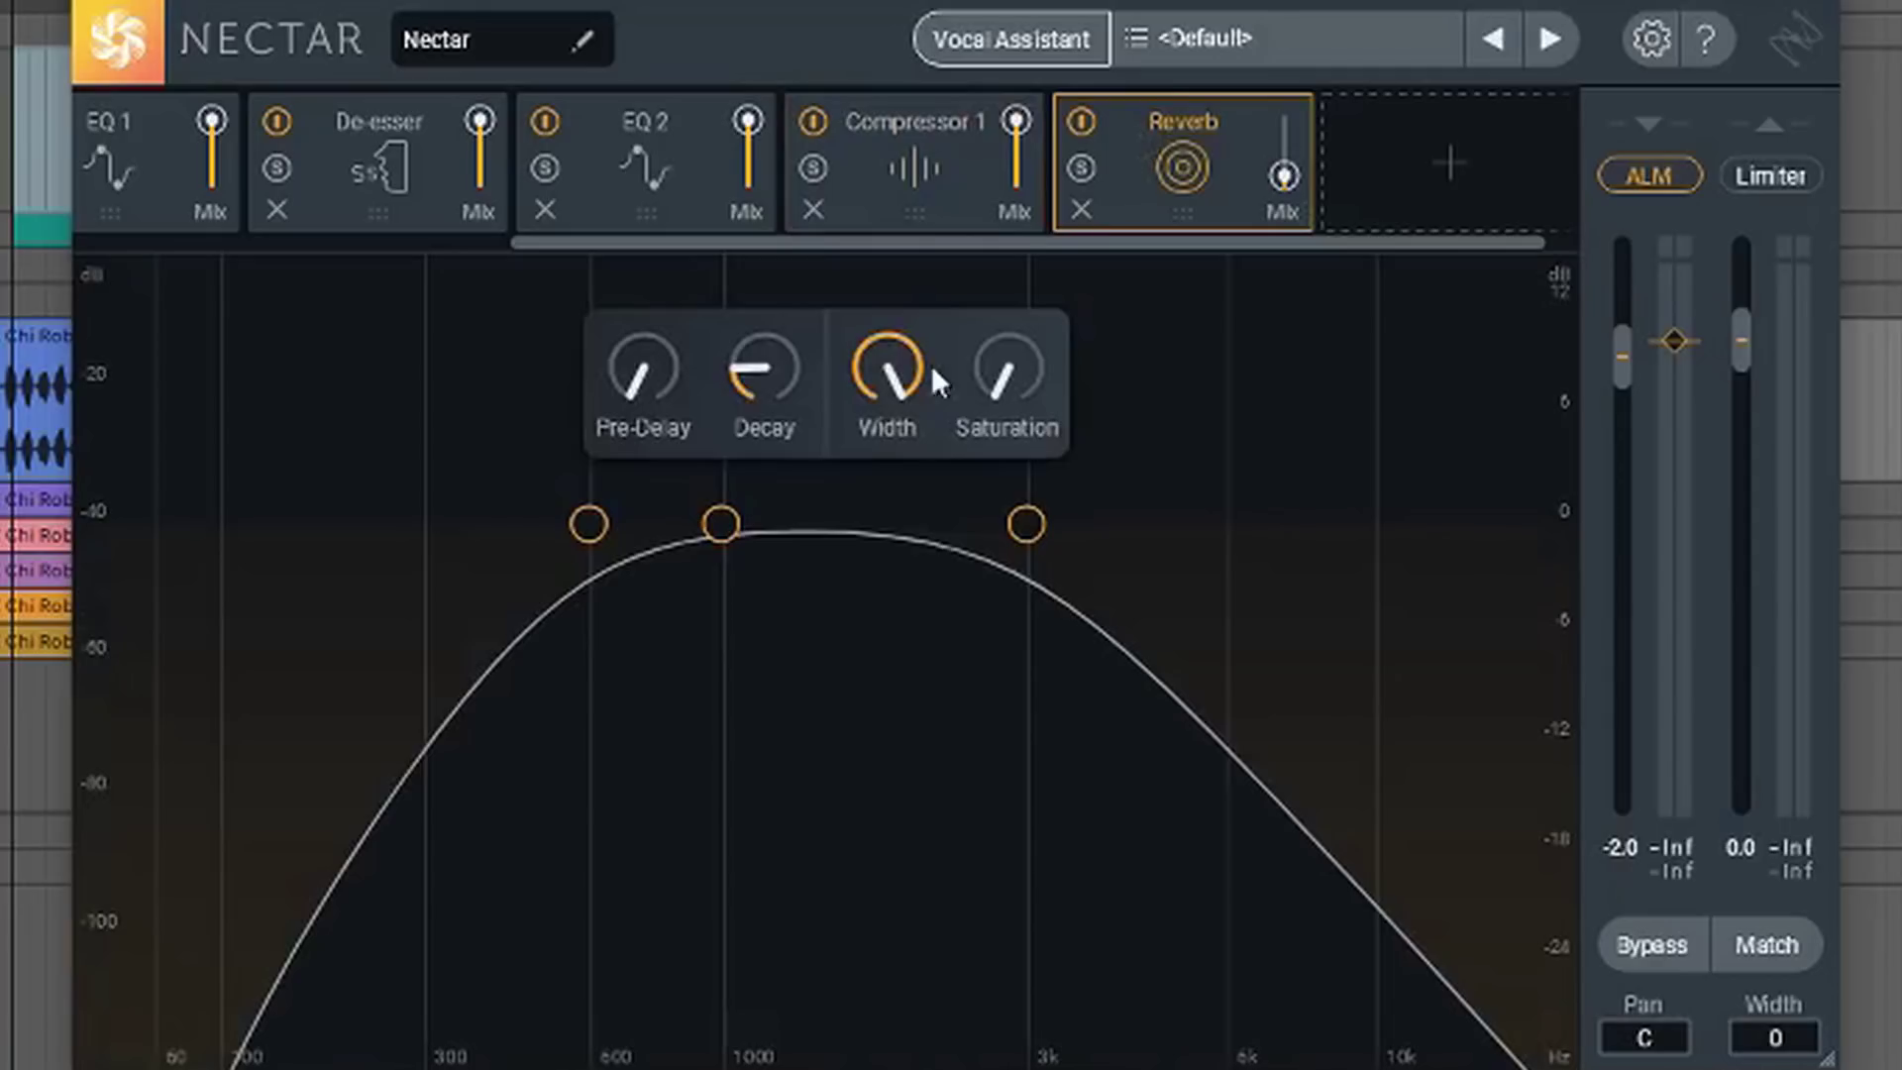
mouse_move(583, 526)
mouse_down()
mouse_move(557, 473)
mouse_move(413, 464)
mouse_move(594, 496)
mouse_move(444, 496)
mouse_move(598, 499)
mouse_up()
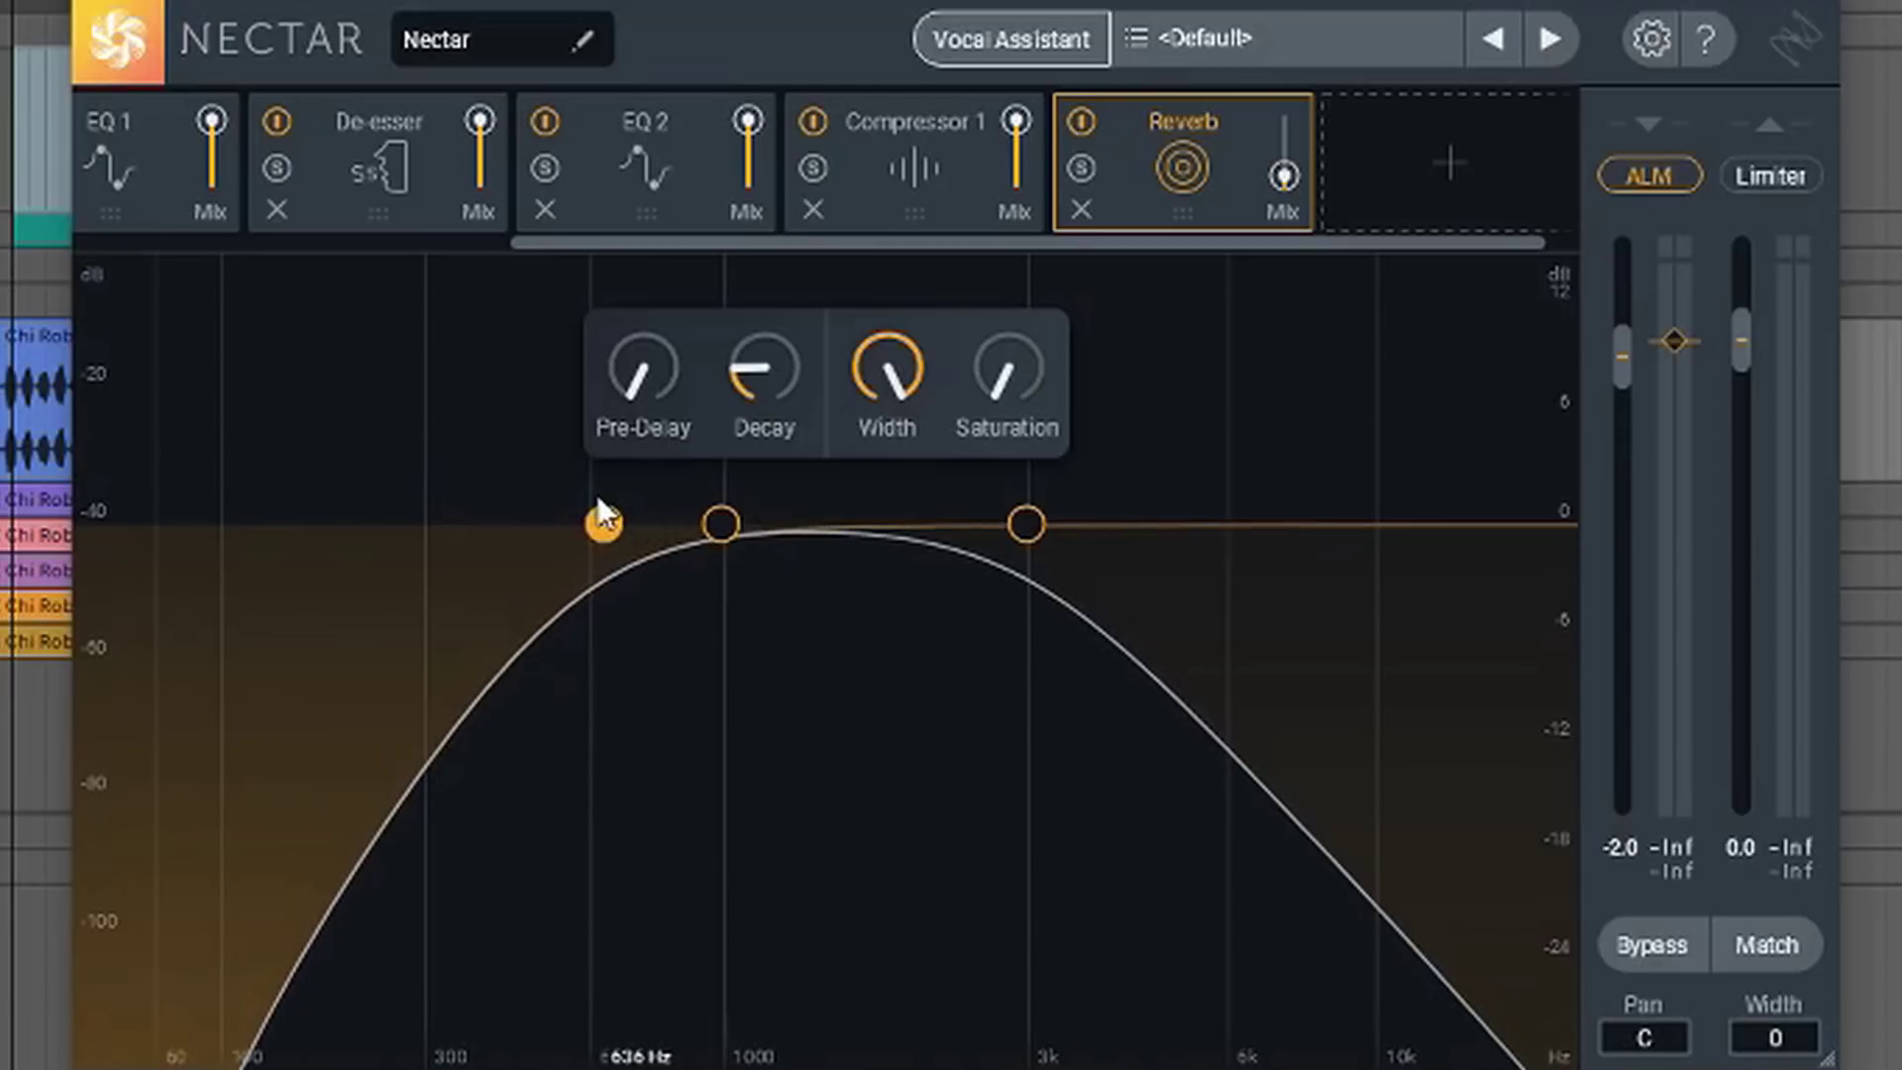
key(space)
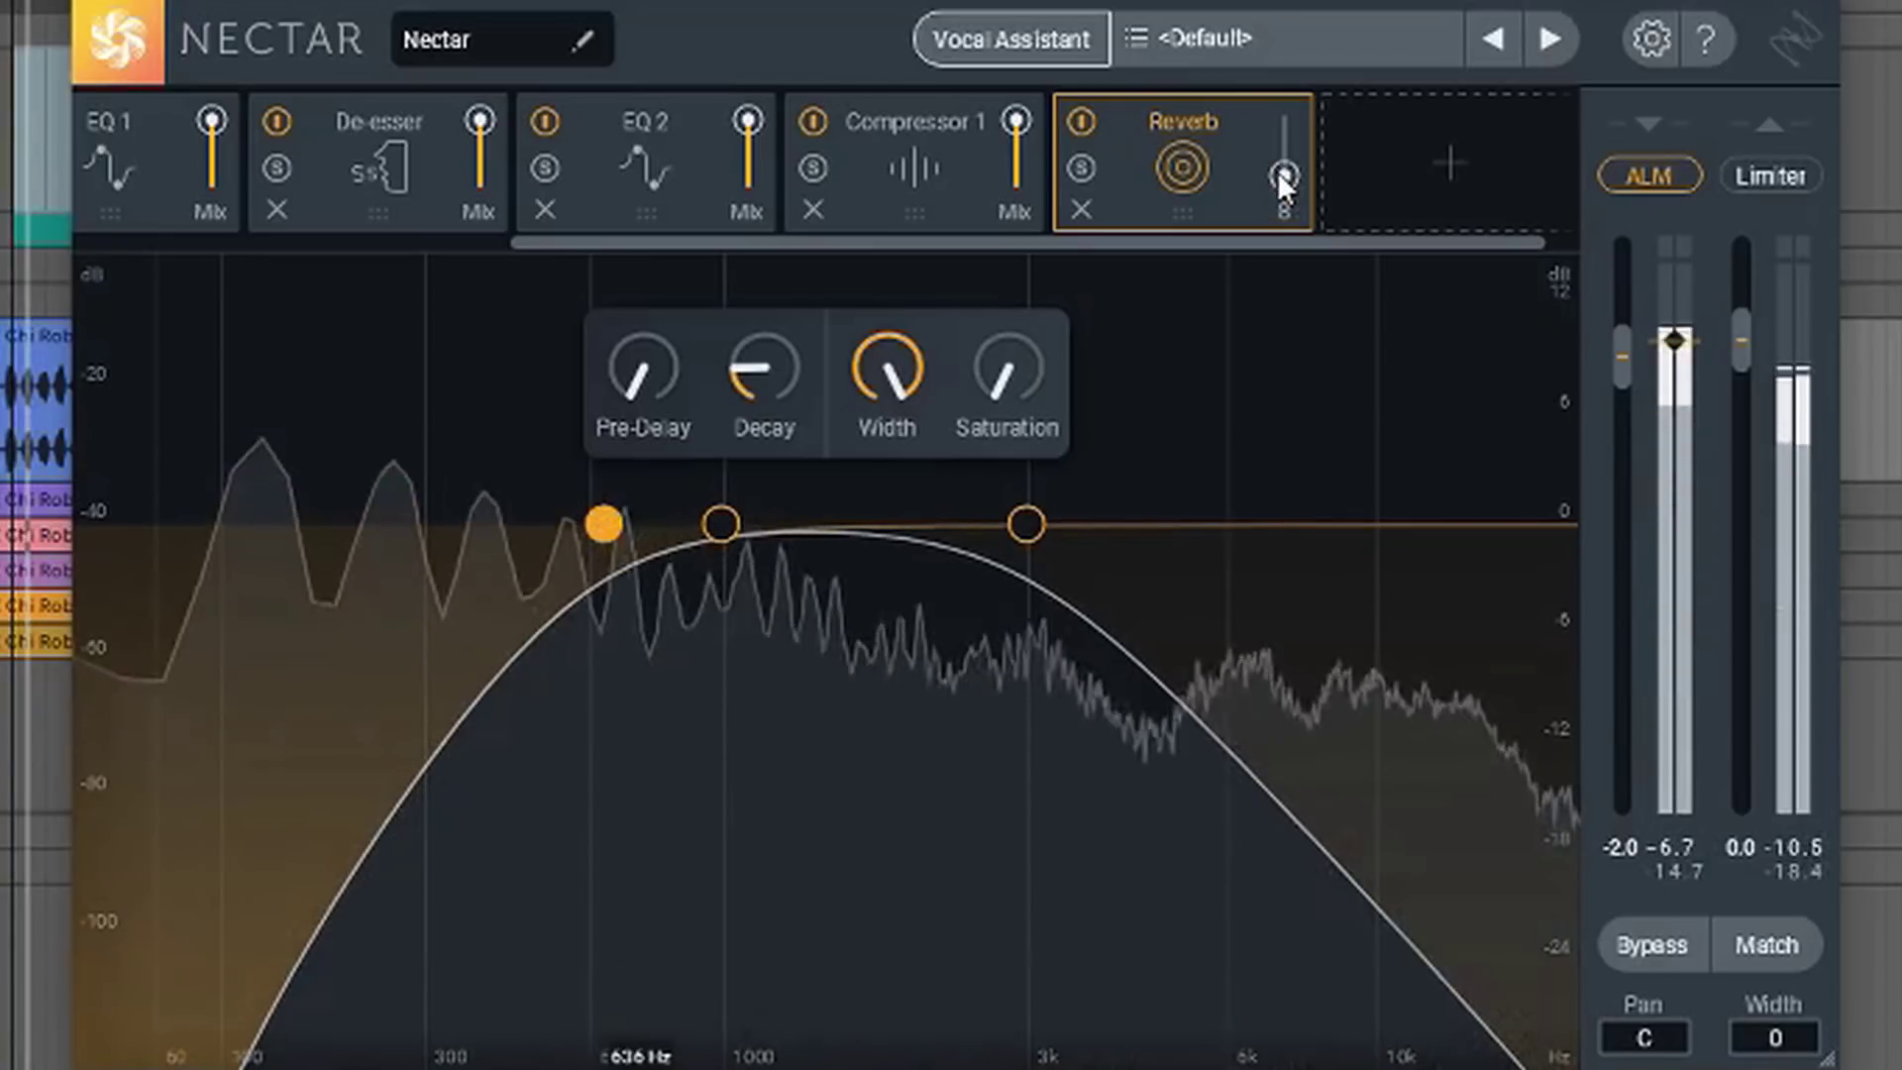
mouse_move(1282, 176)
mouse_down()
mouse_move(1284, 146)
mouse_move(1287, 171)
mouse_up()
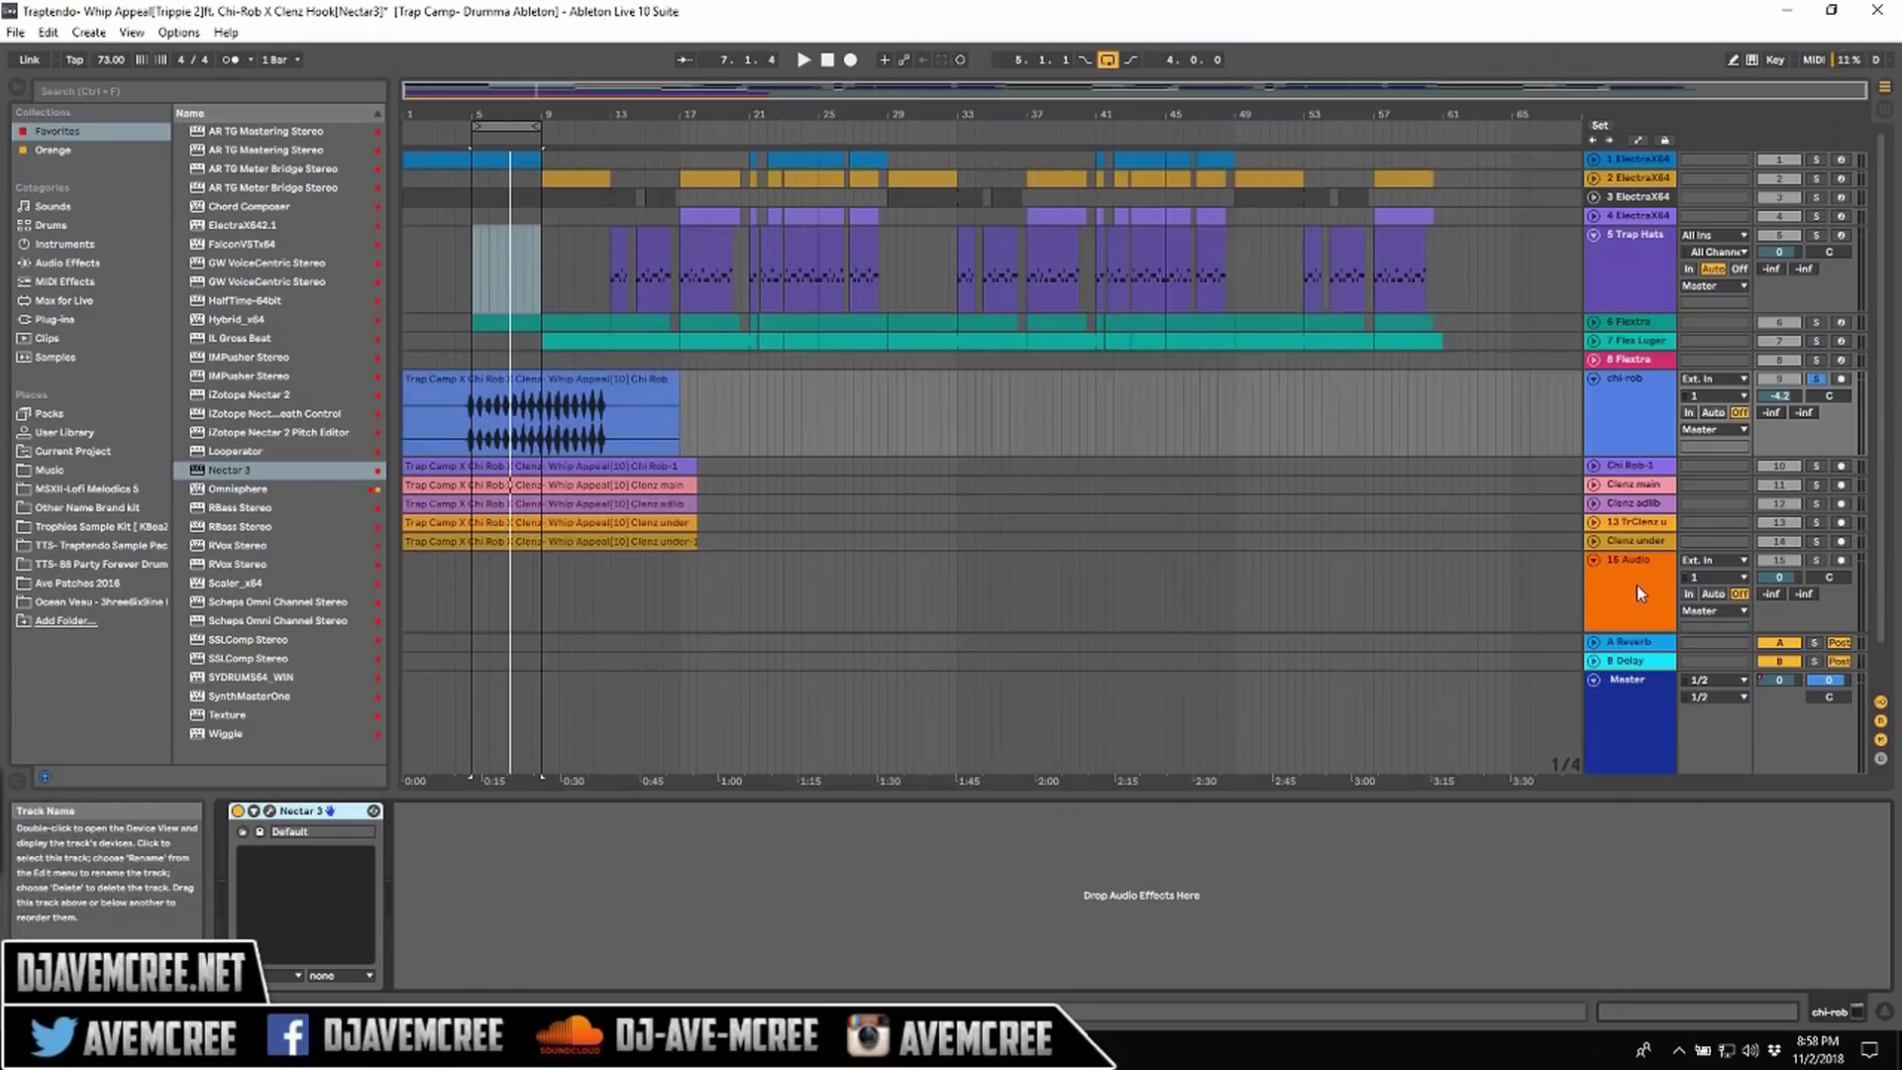
Bring up Nectar 3 on the "Clenz under" track and audition that track soloed.
click(1637, 587)
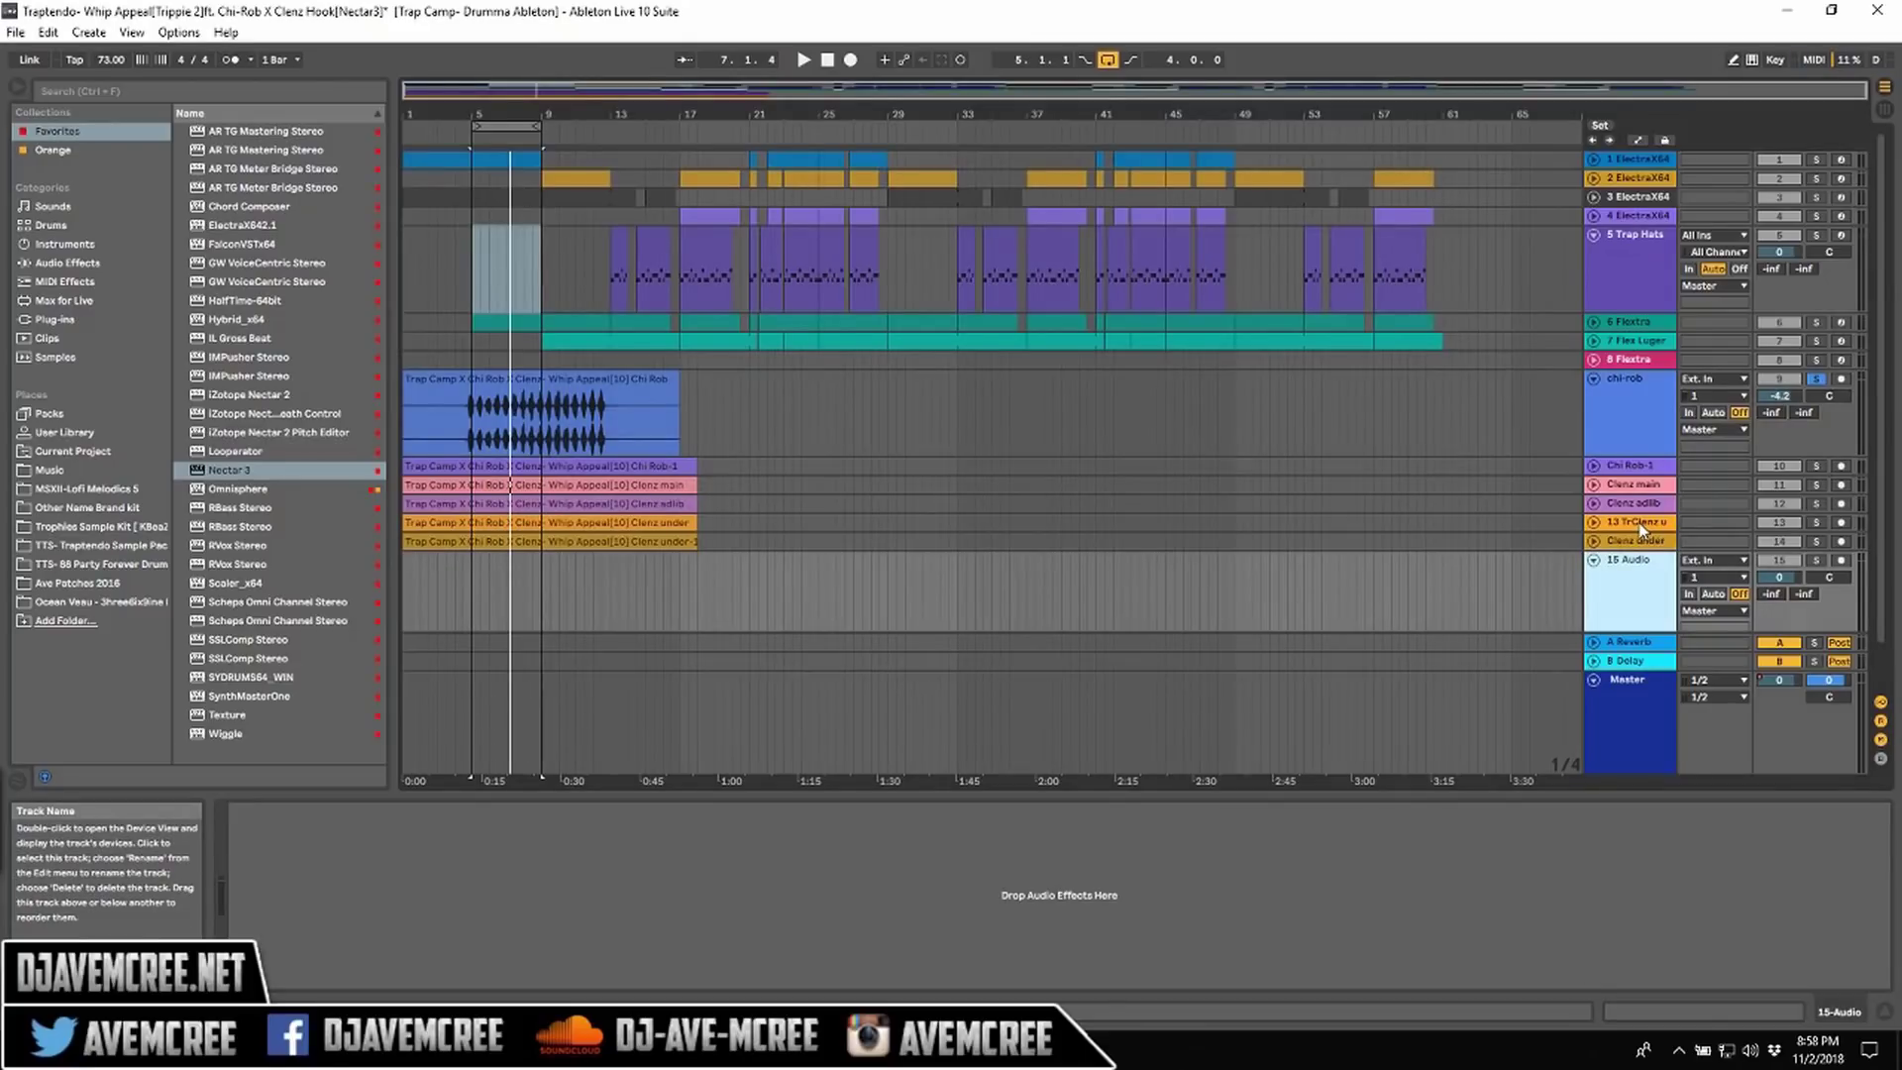
click(1638, 543)
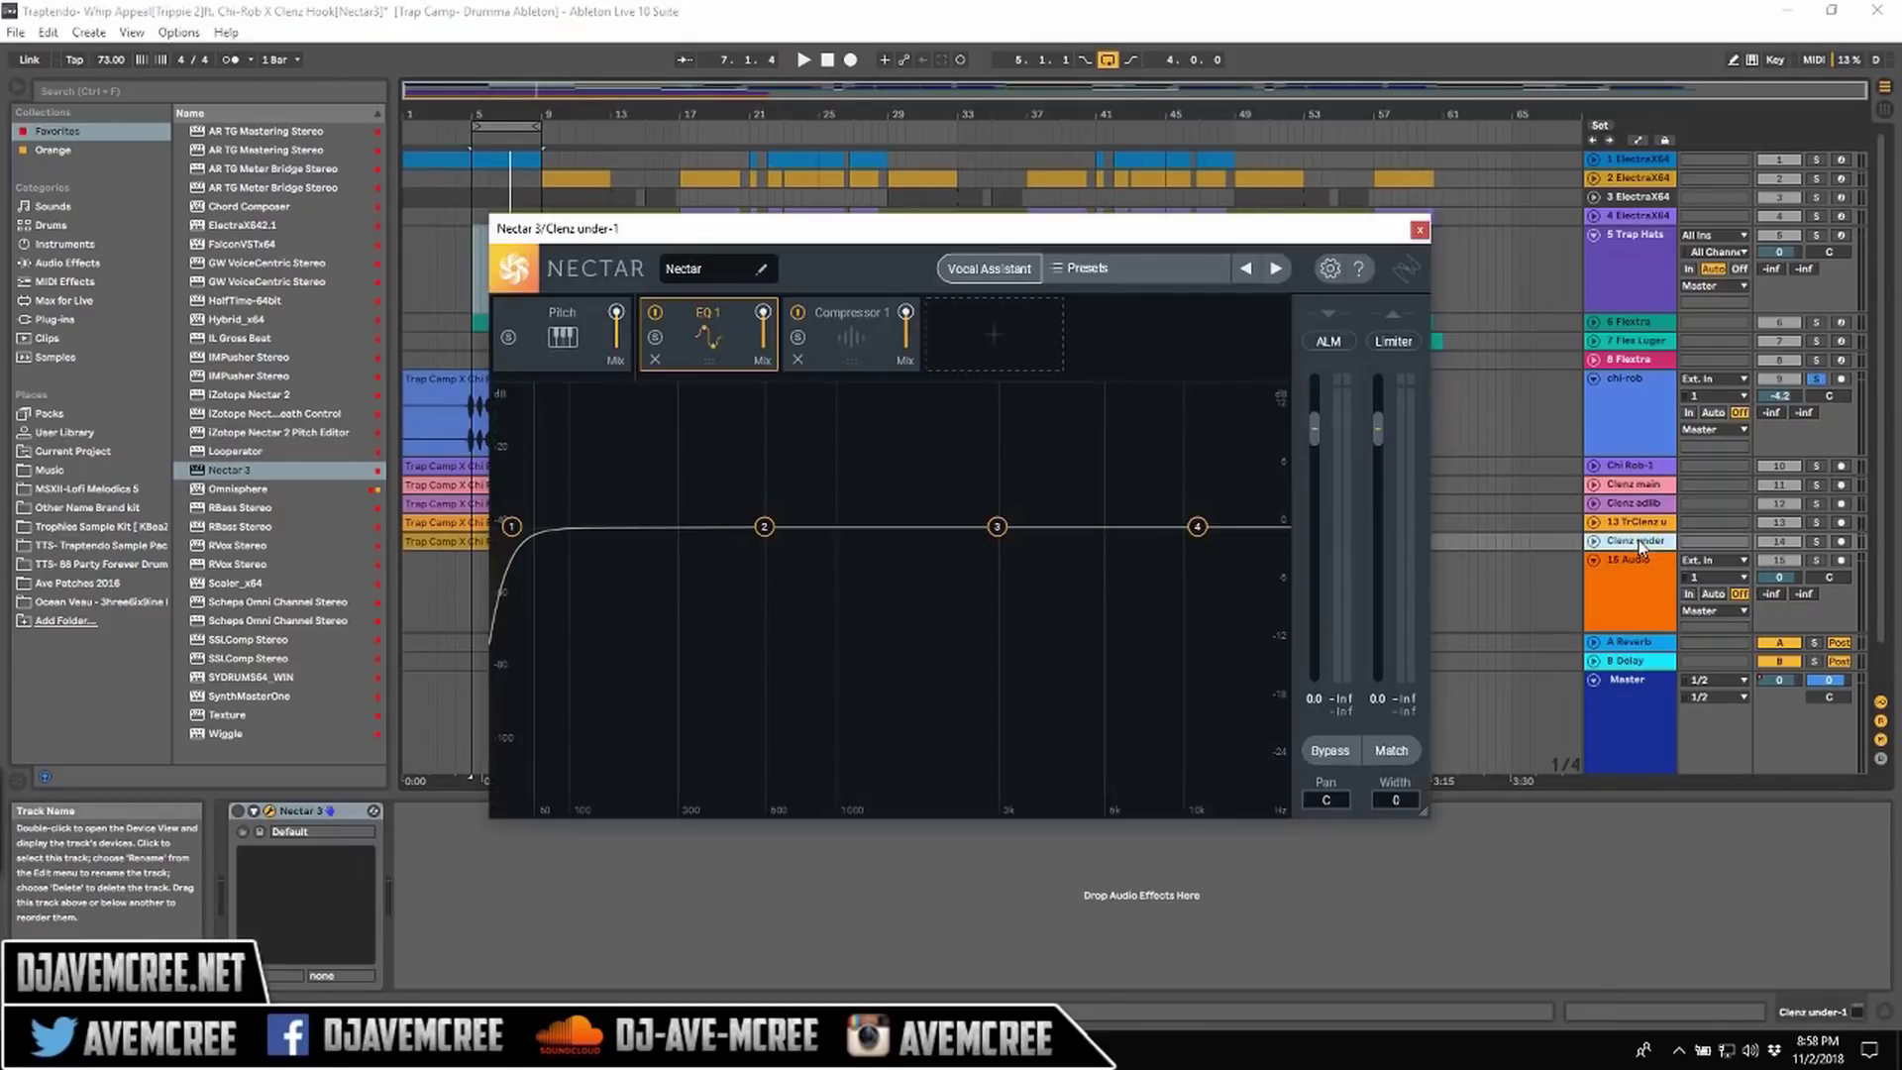
click(1640, 523)
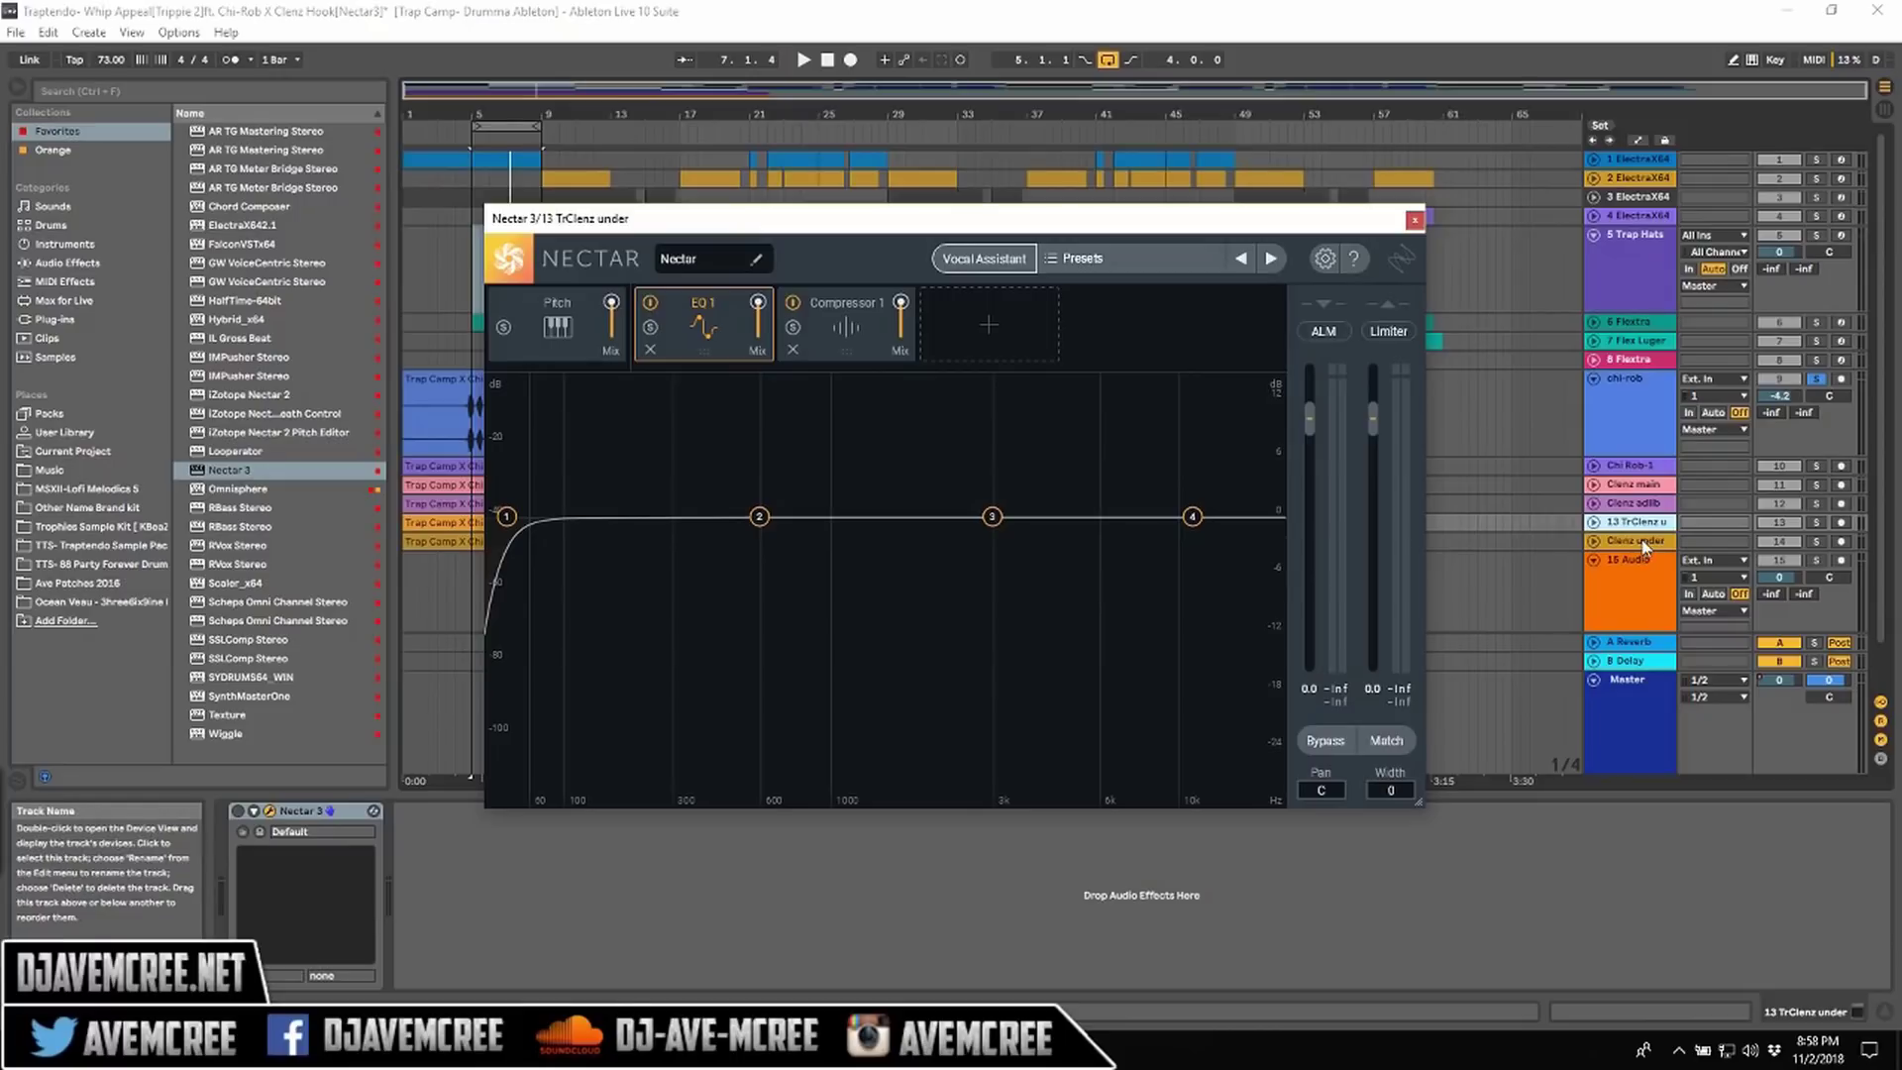
click(1641, 540)
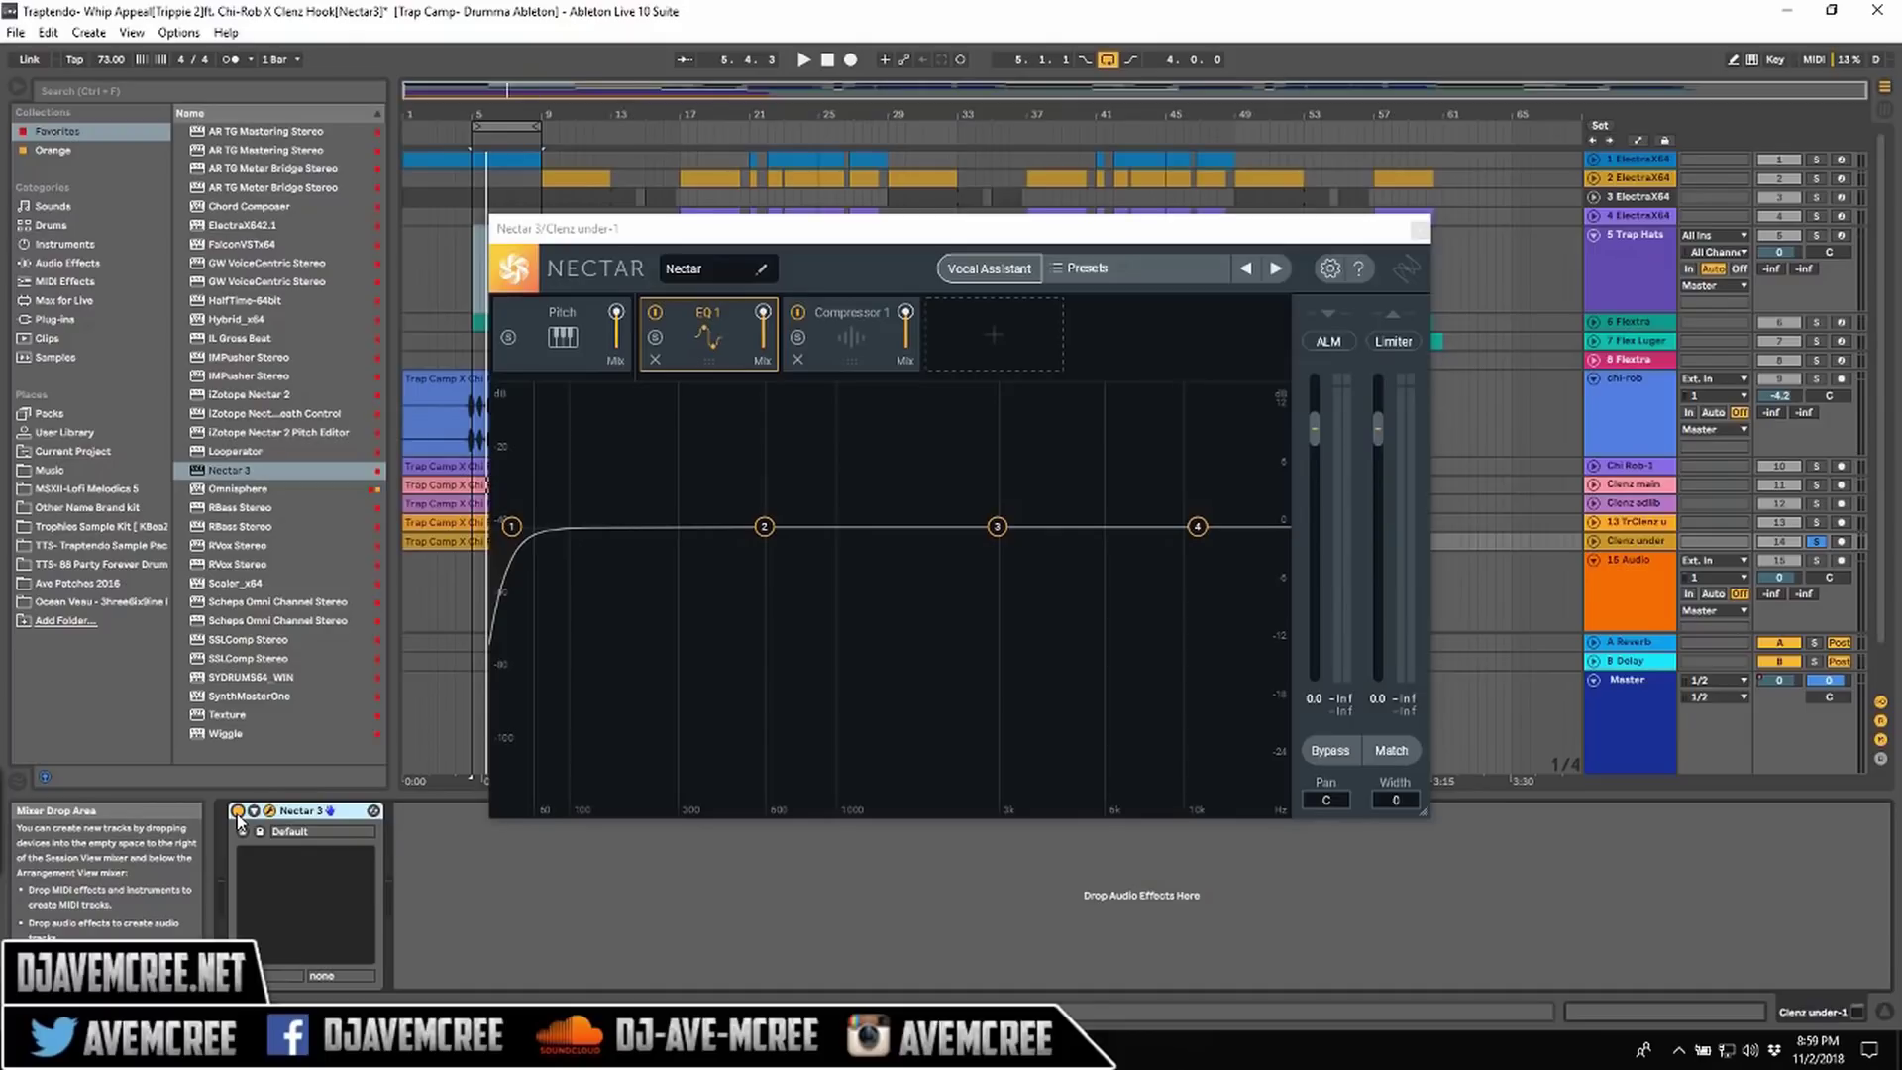
key(space)
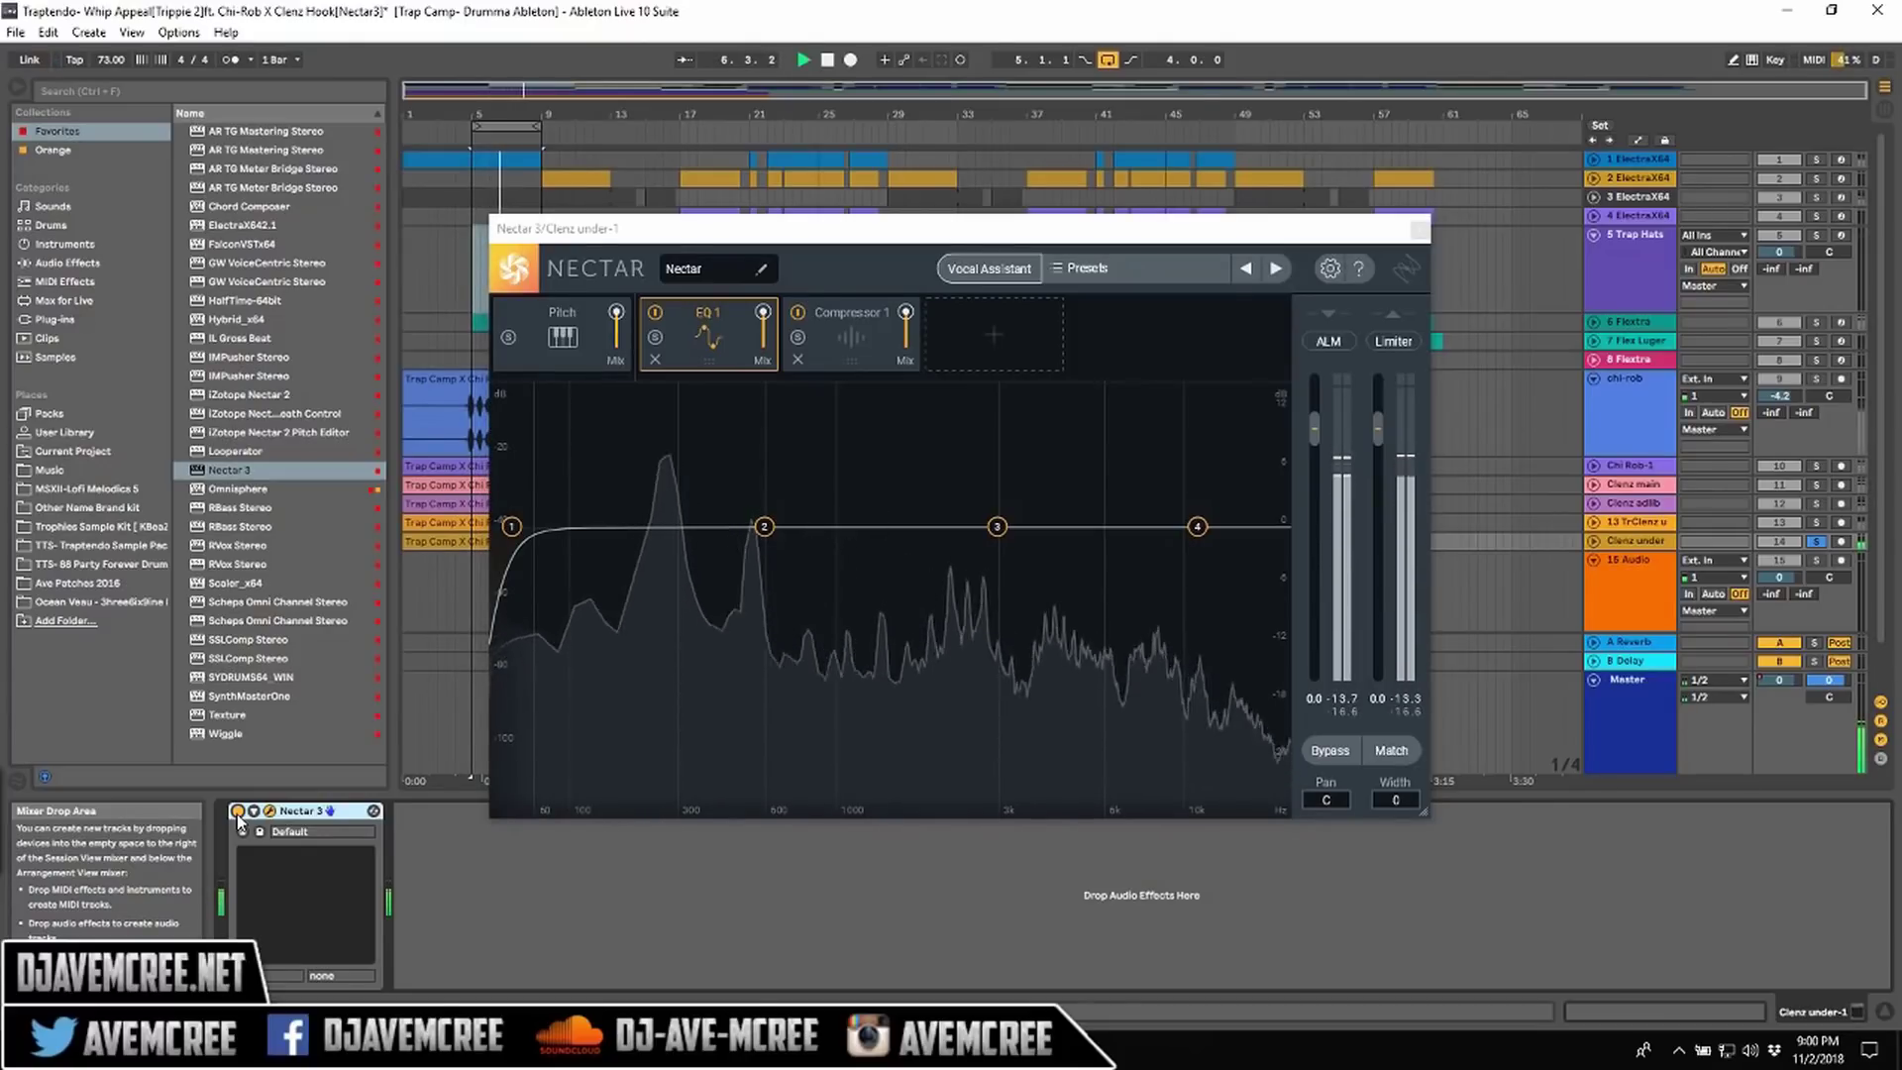
key(space)
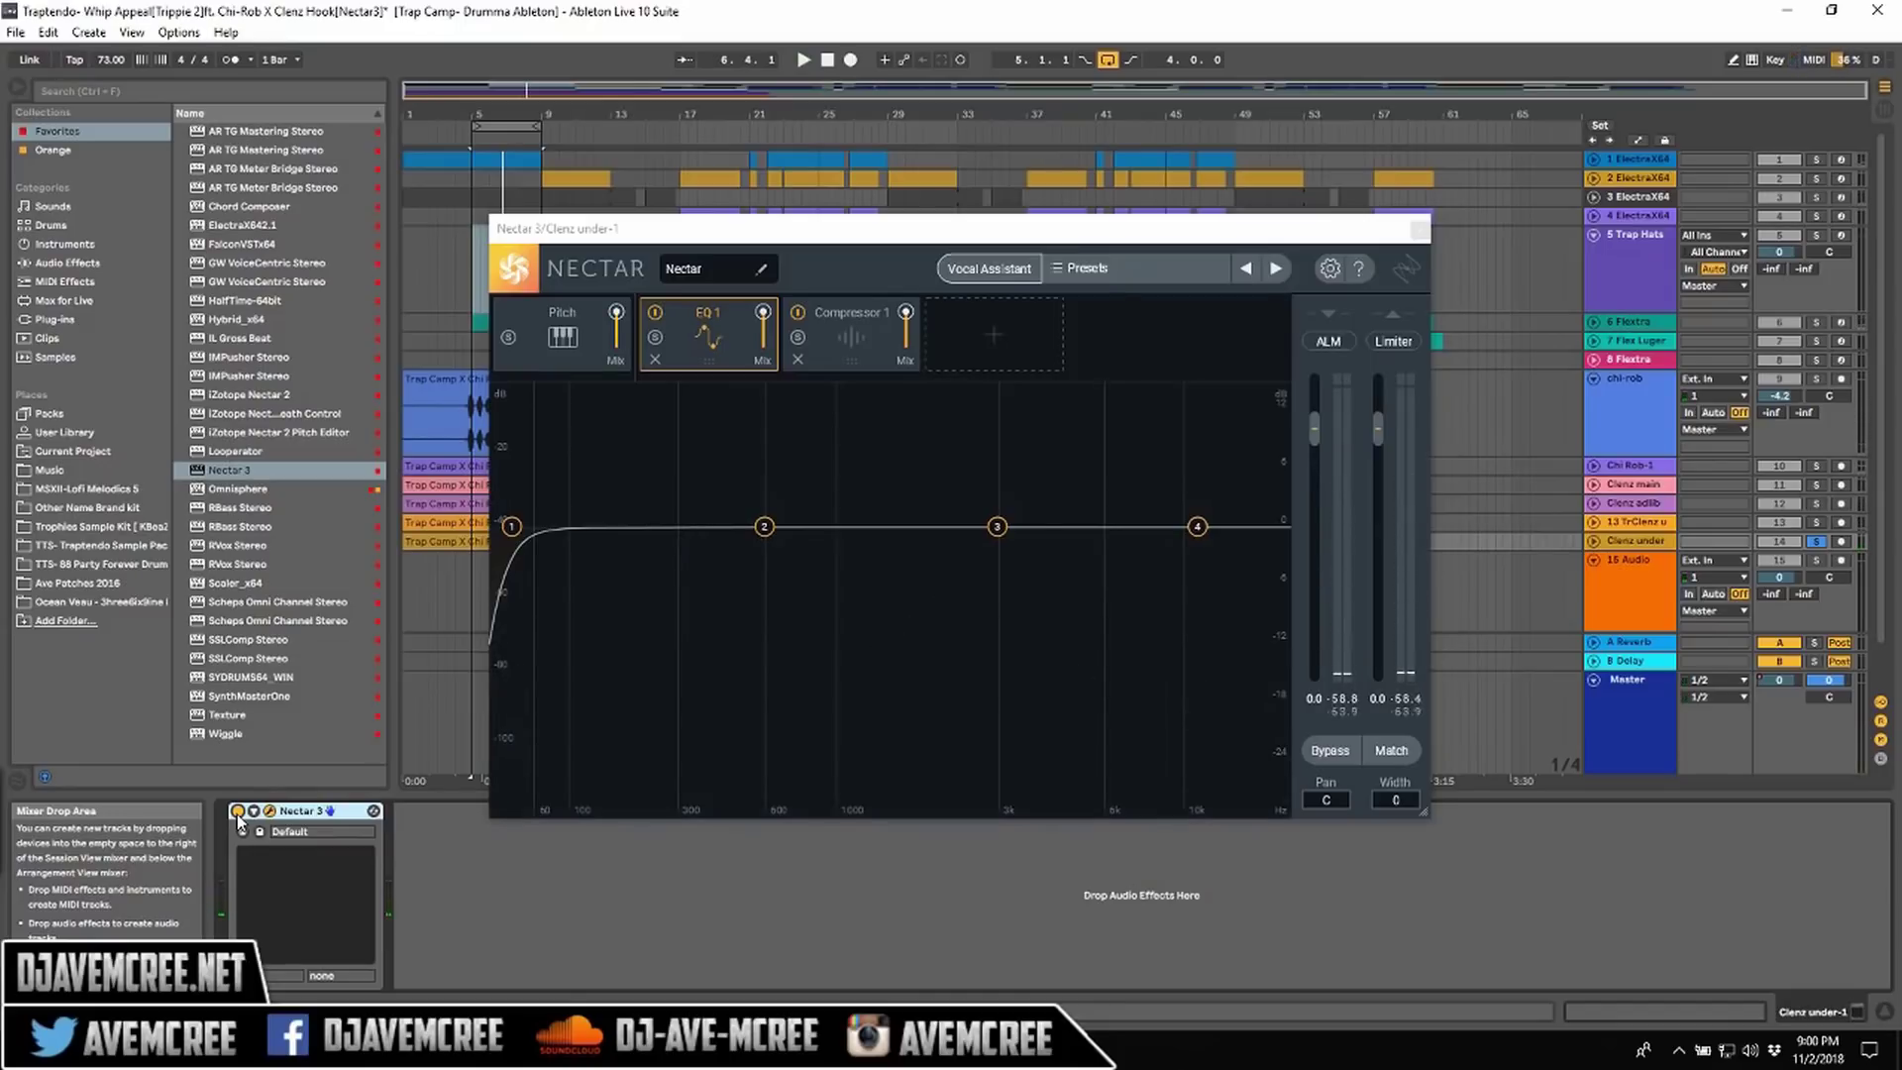
Run Vocal Assistant on the "Clenz under" track in Assist mode with the Modern vibe and Moderate intensity, and audition the processed vocal.
click(970, 280)
click(822, 555)
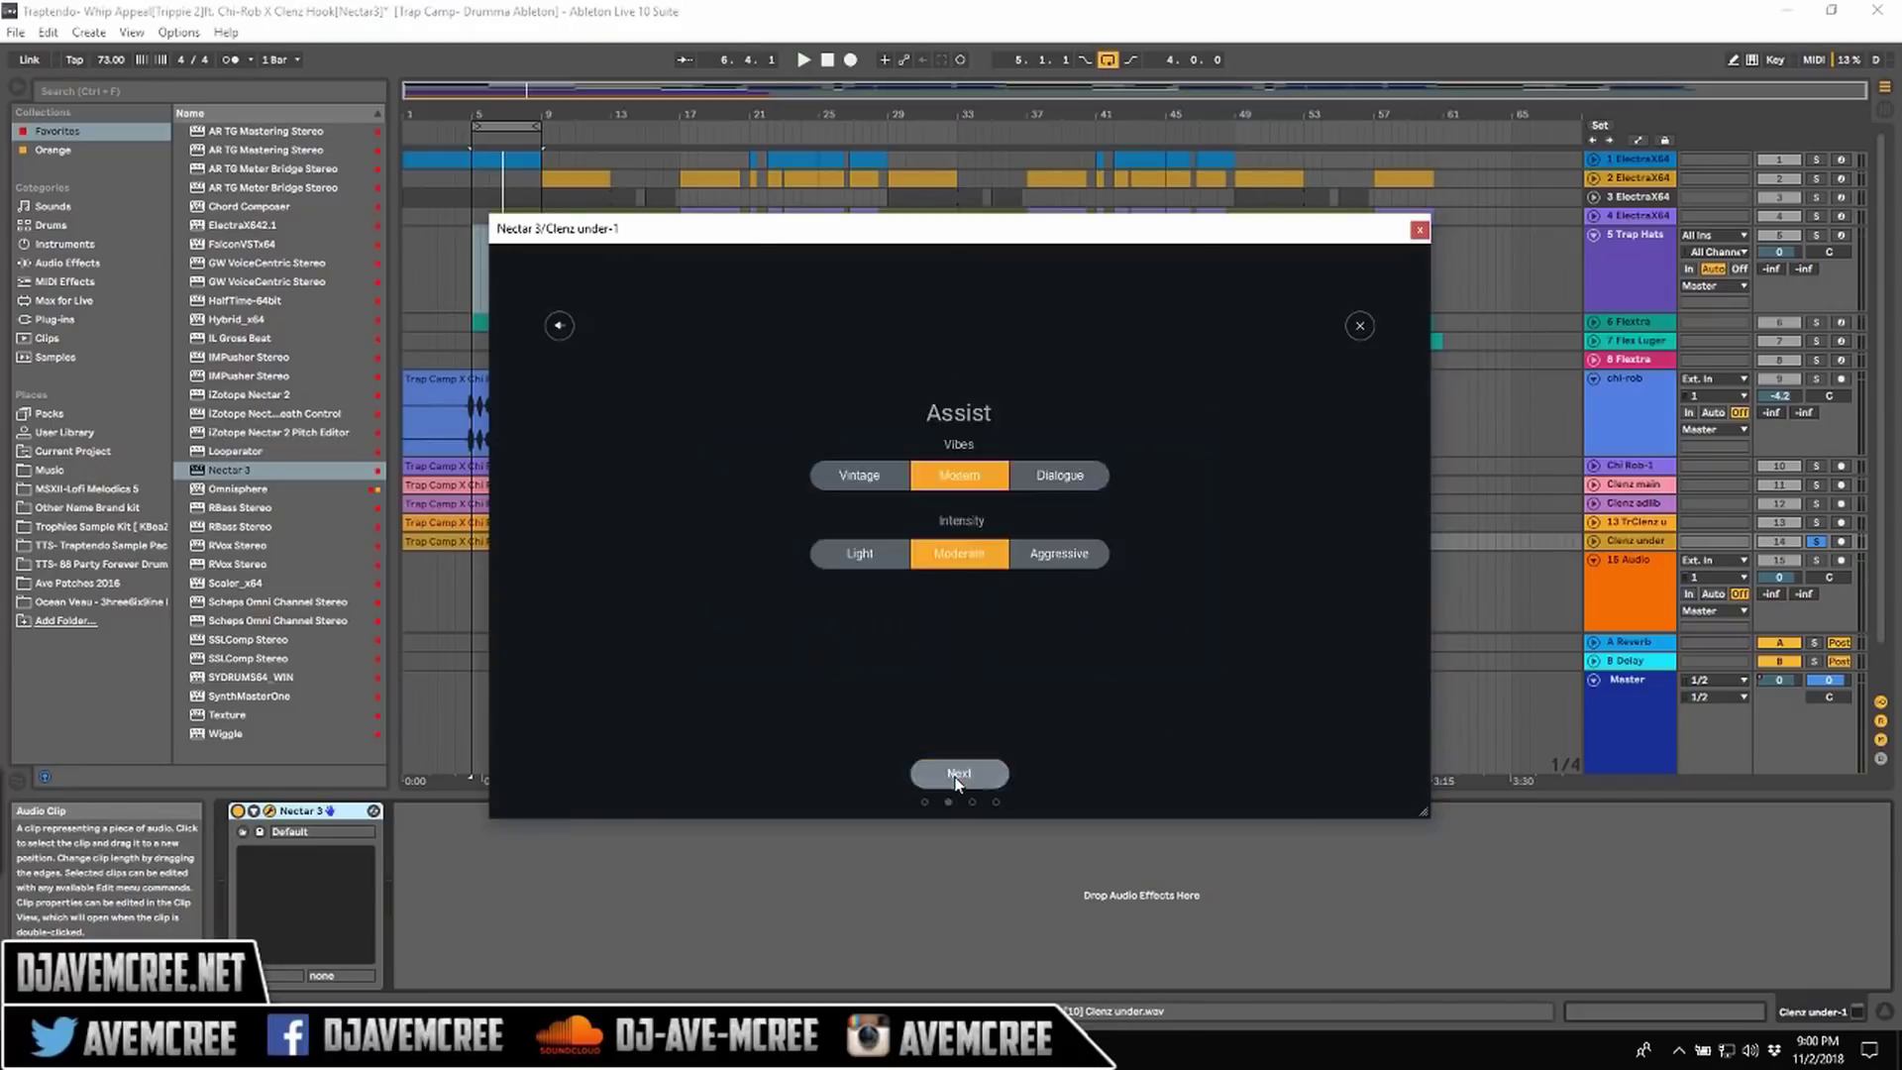
click(956, 773)
key(space)
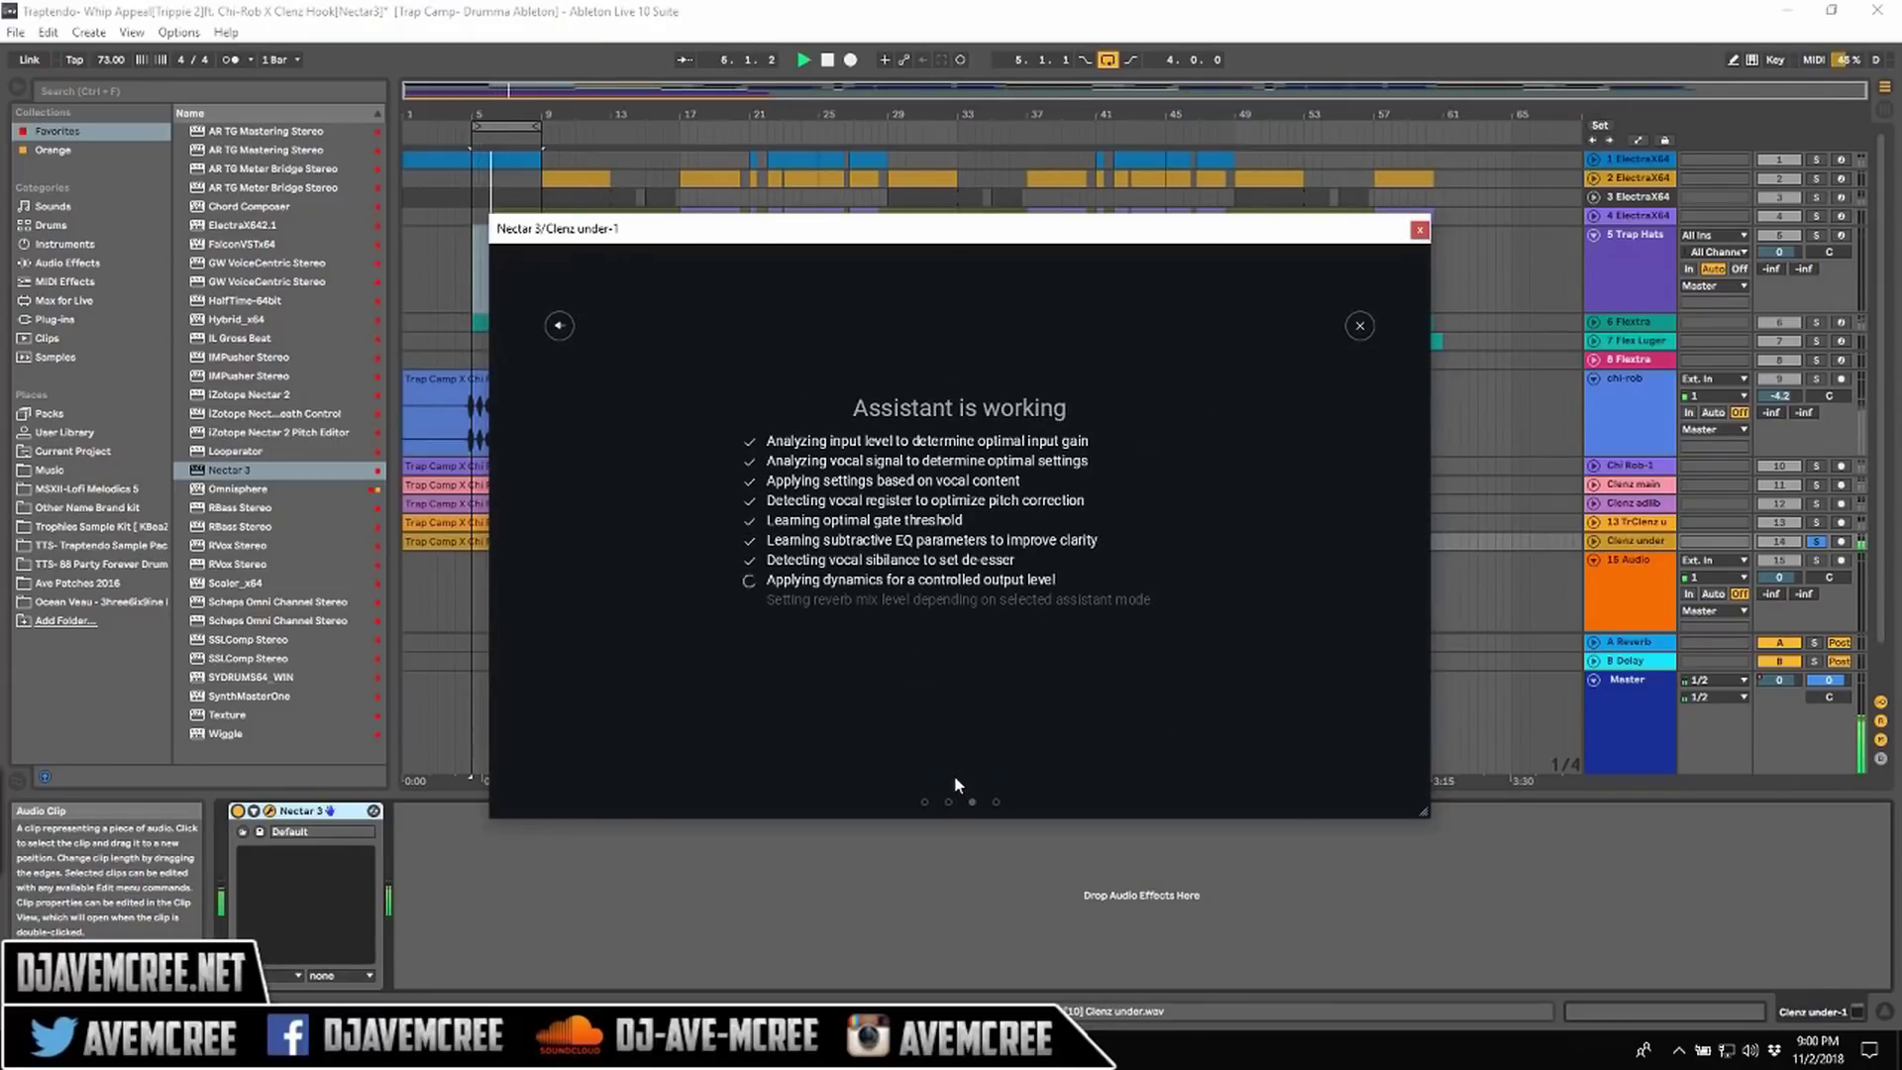
click(1328, 271)
click(1325, 279)
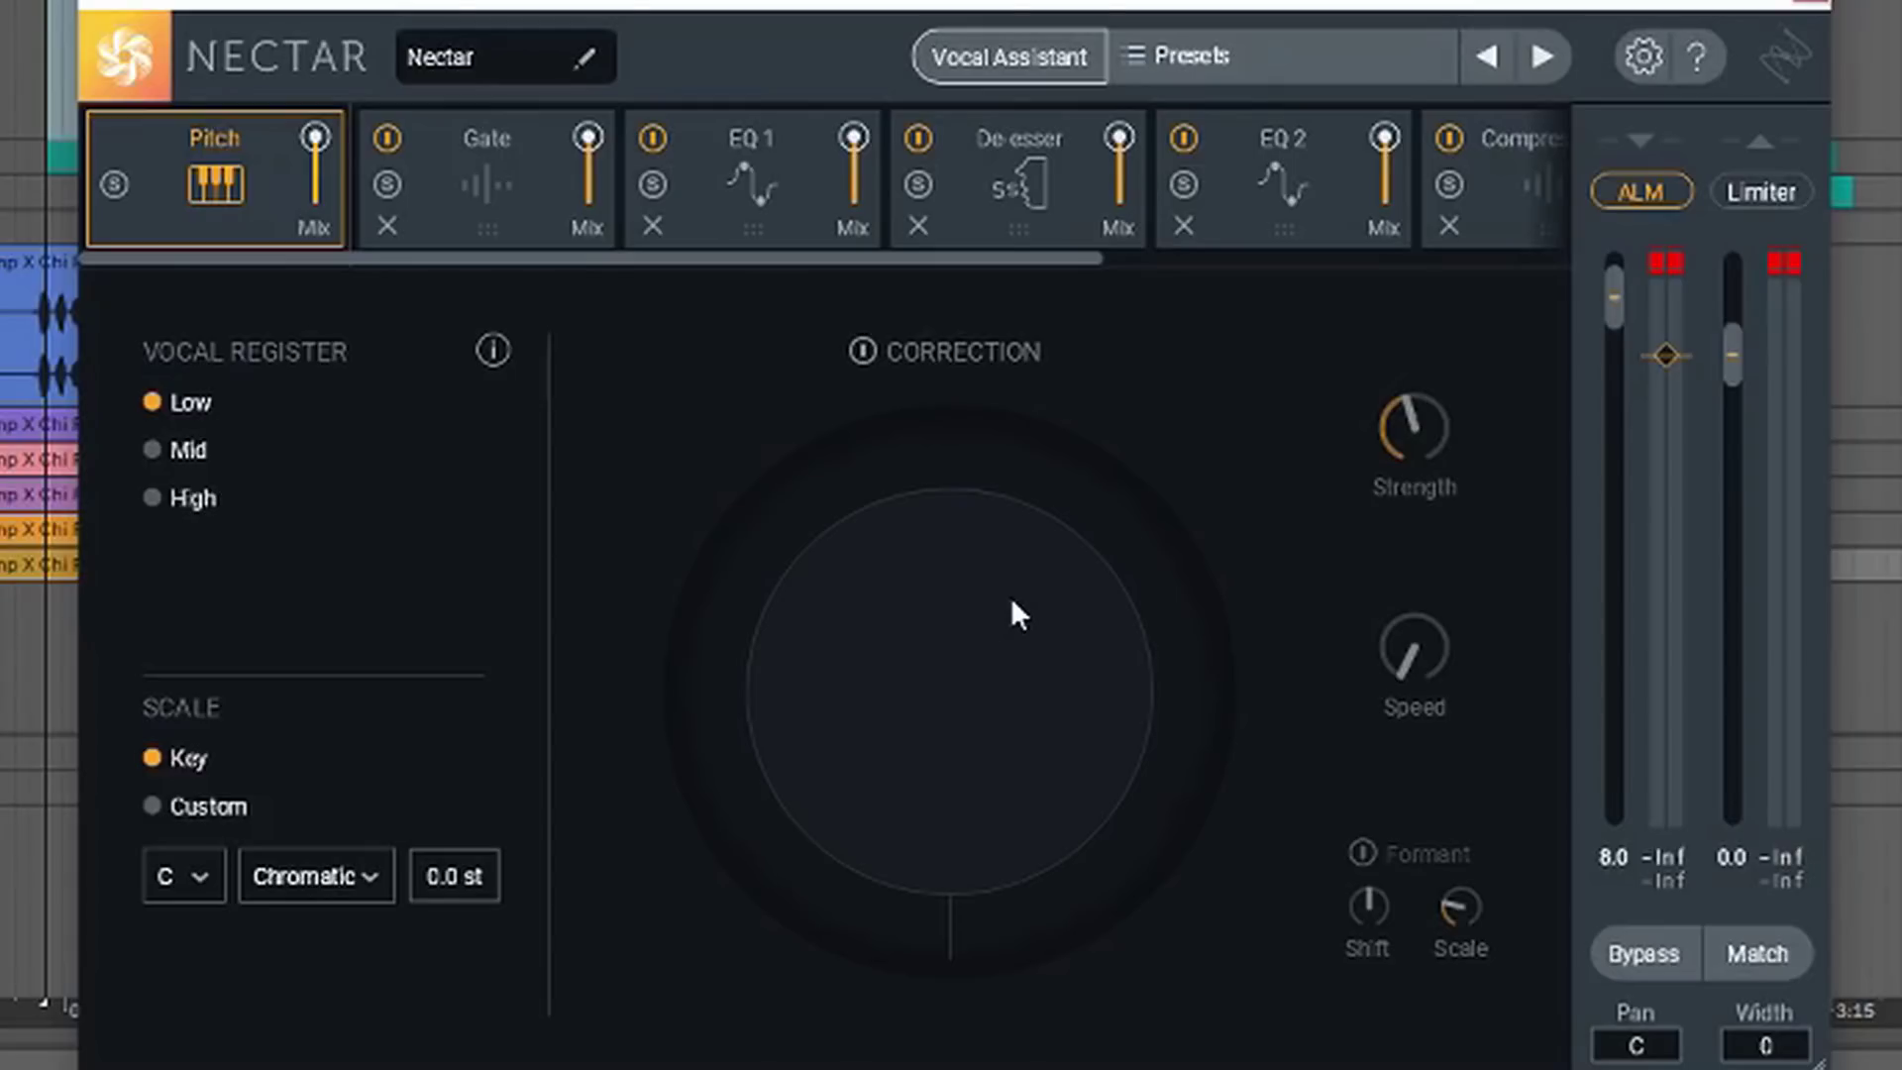
key(space)
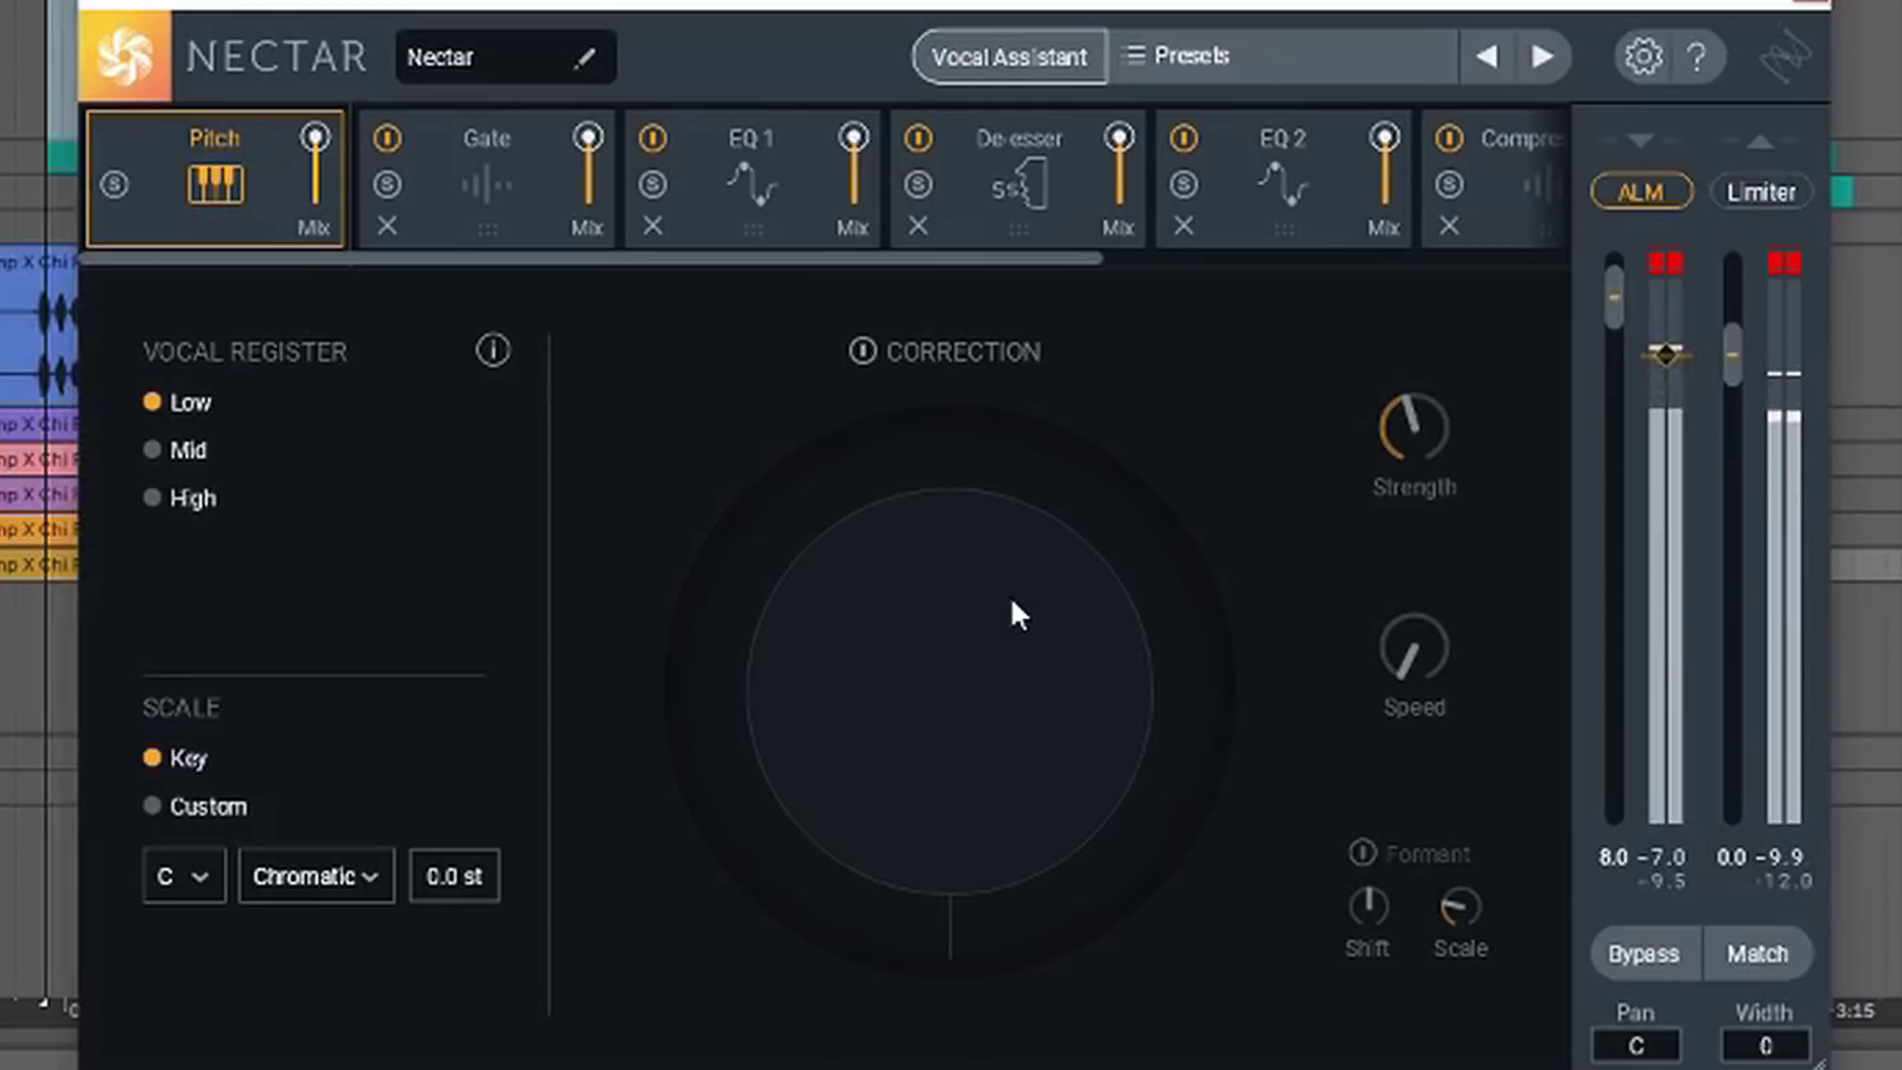
Turn on the Pitch module's Correction and set its scale to the key of F Minor.
key(space)
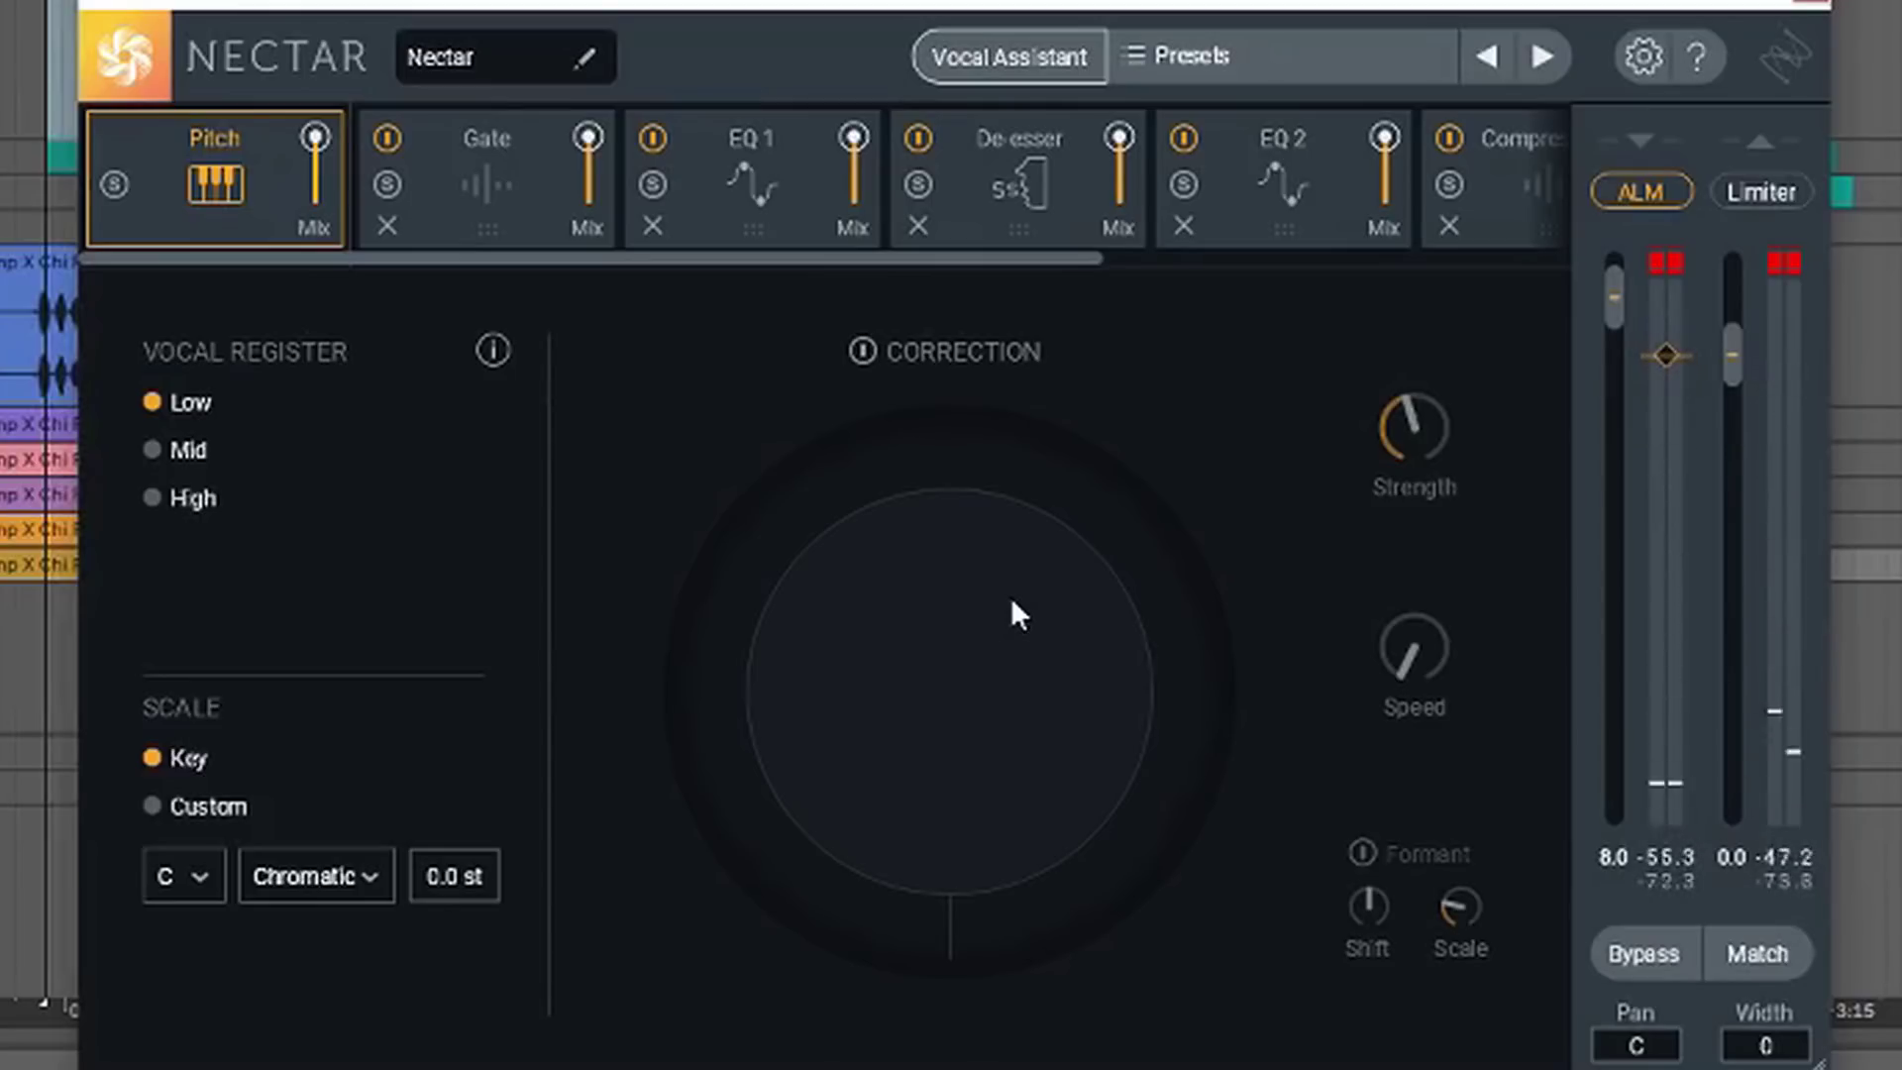
click(895, 349)
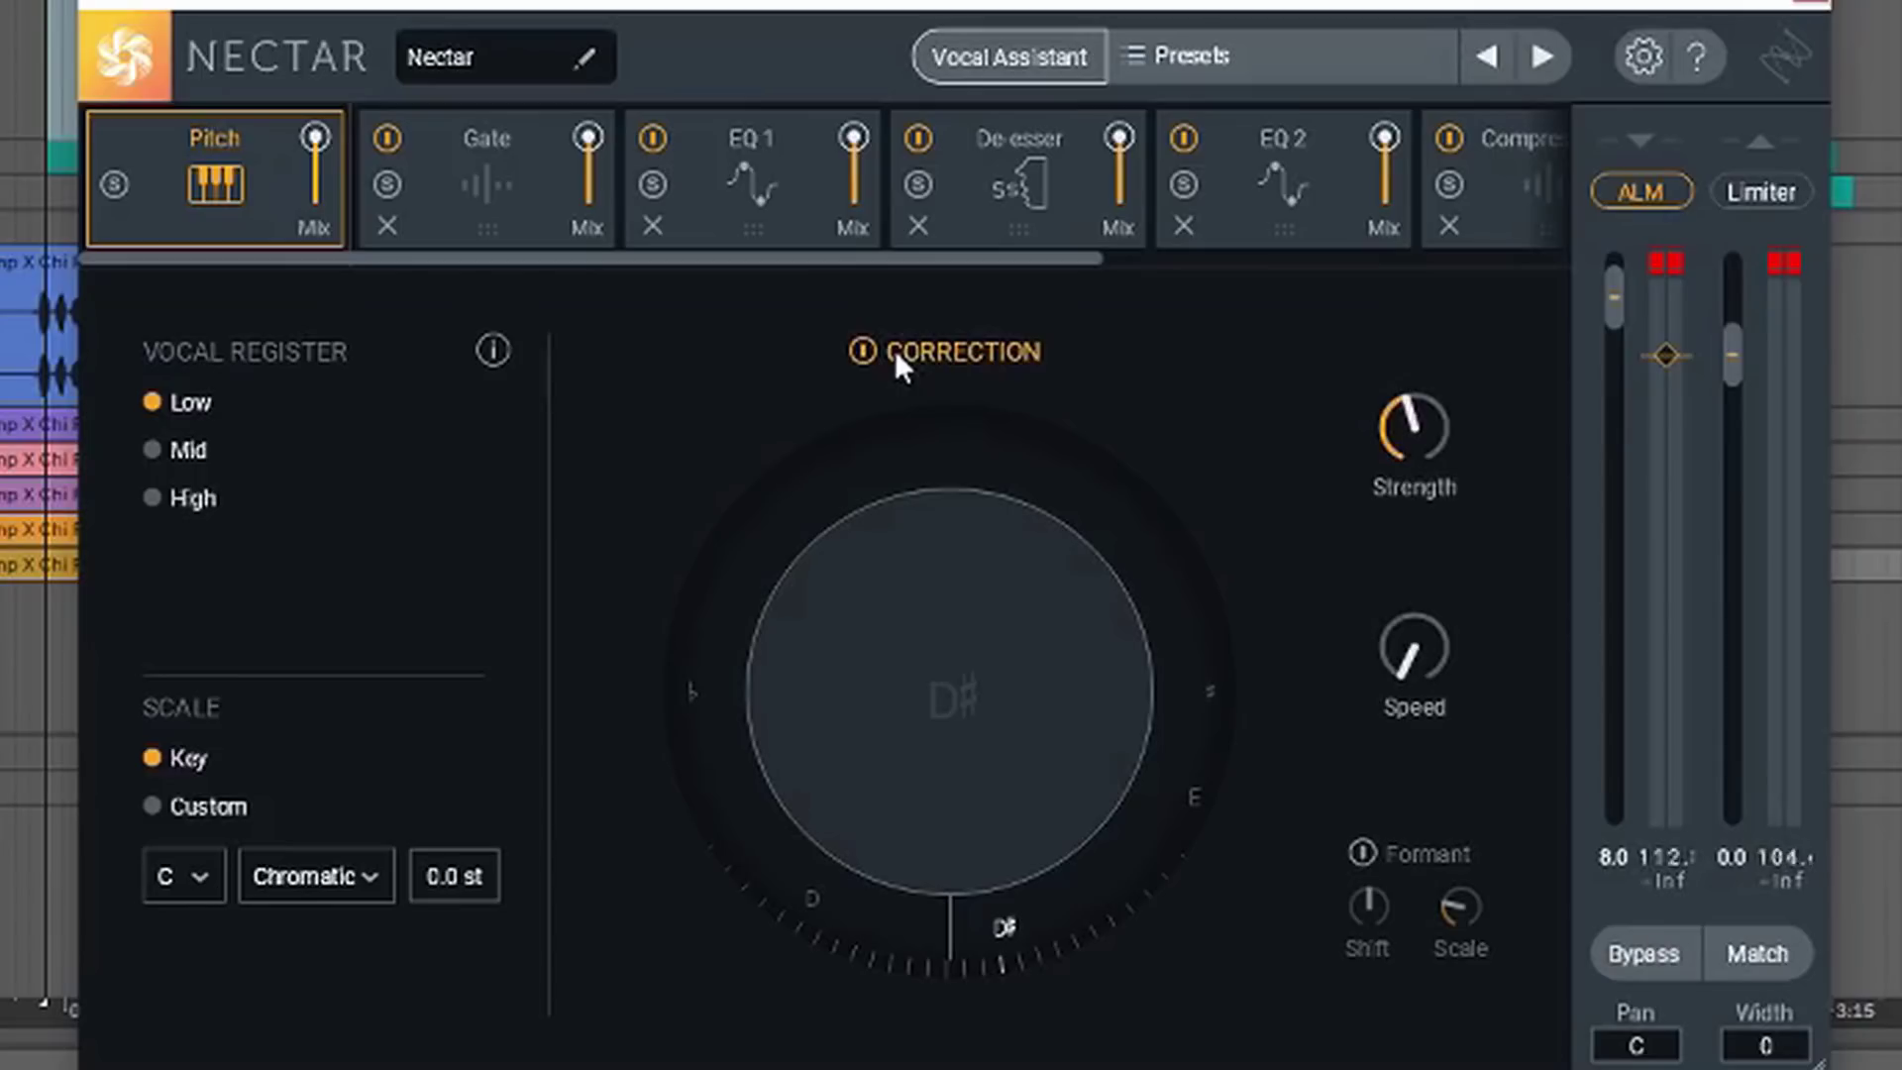
click(214, 876)
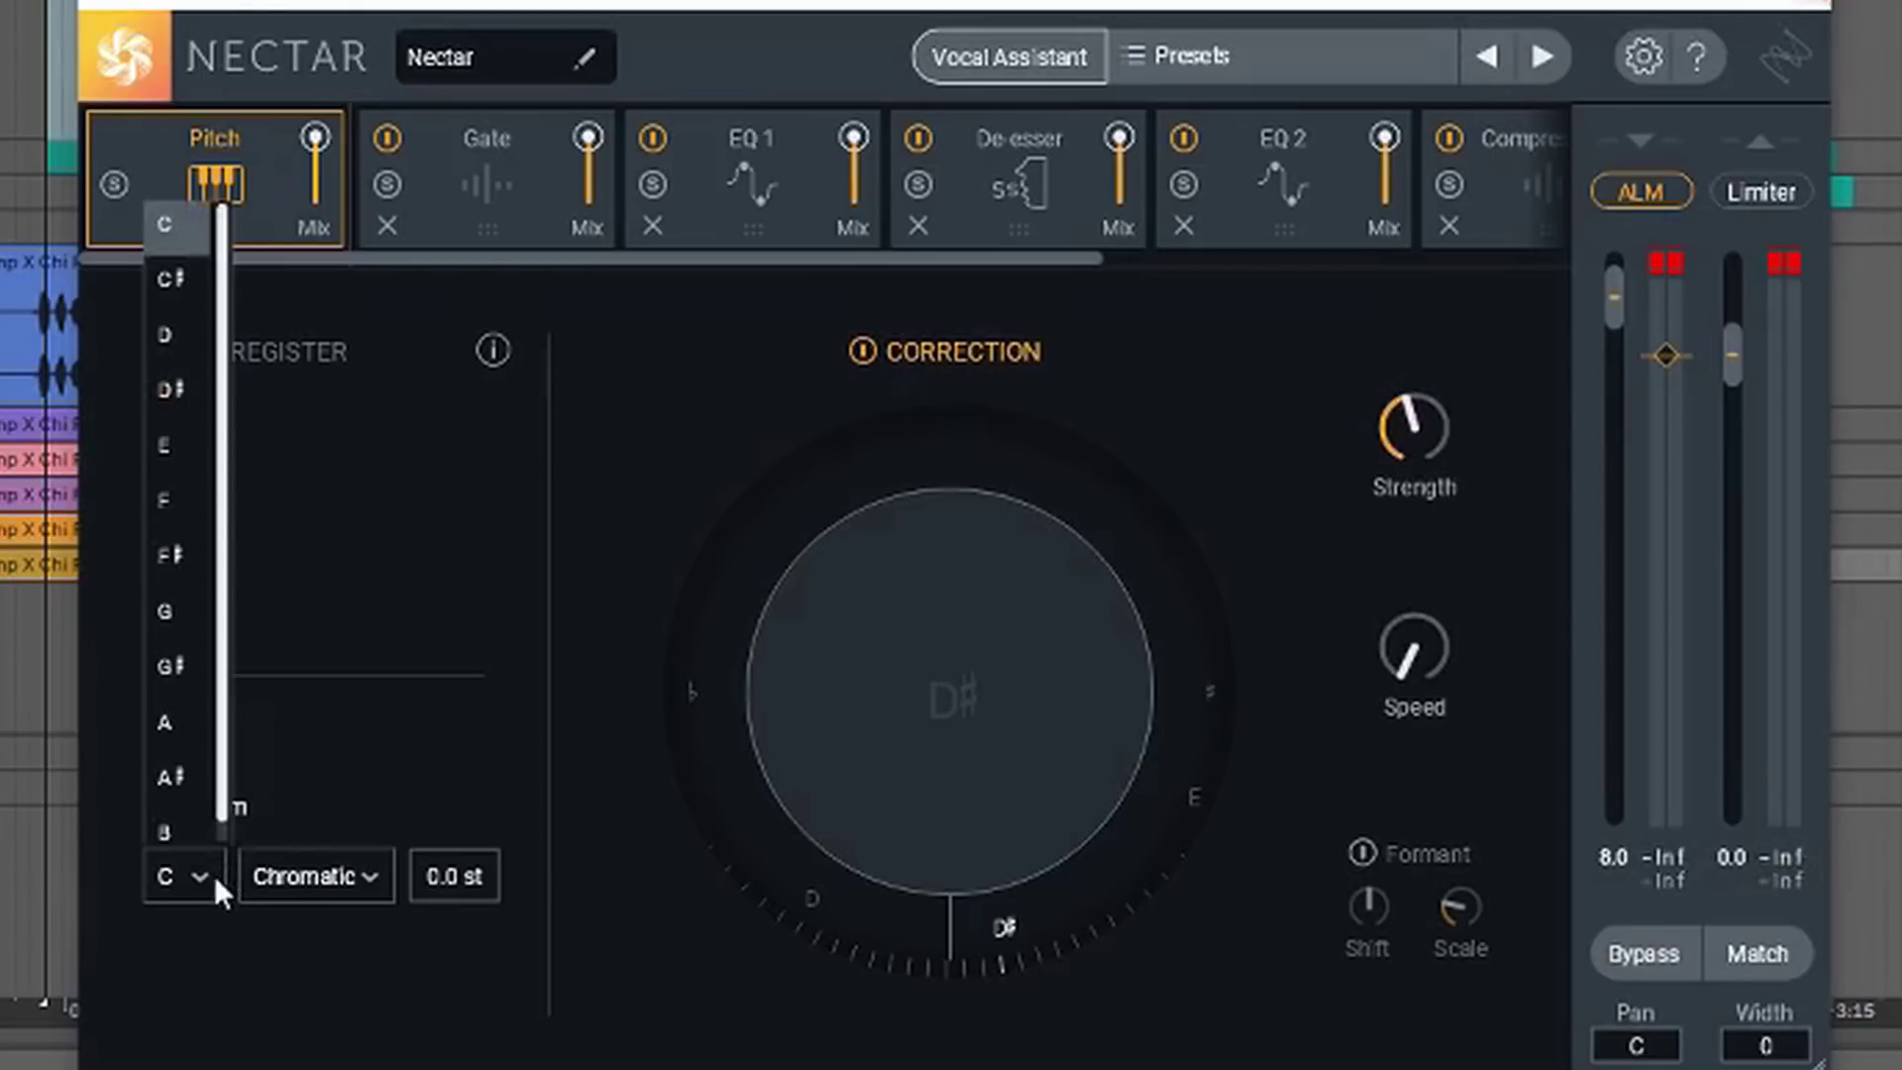
click(189, 525)
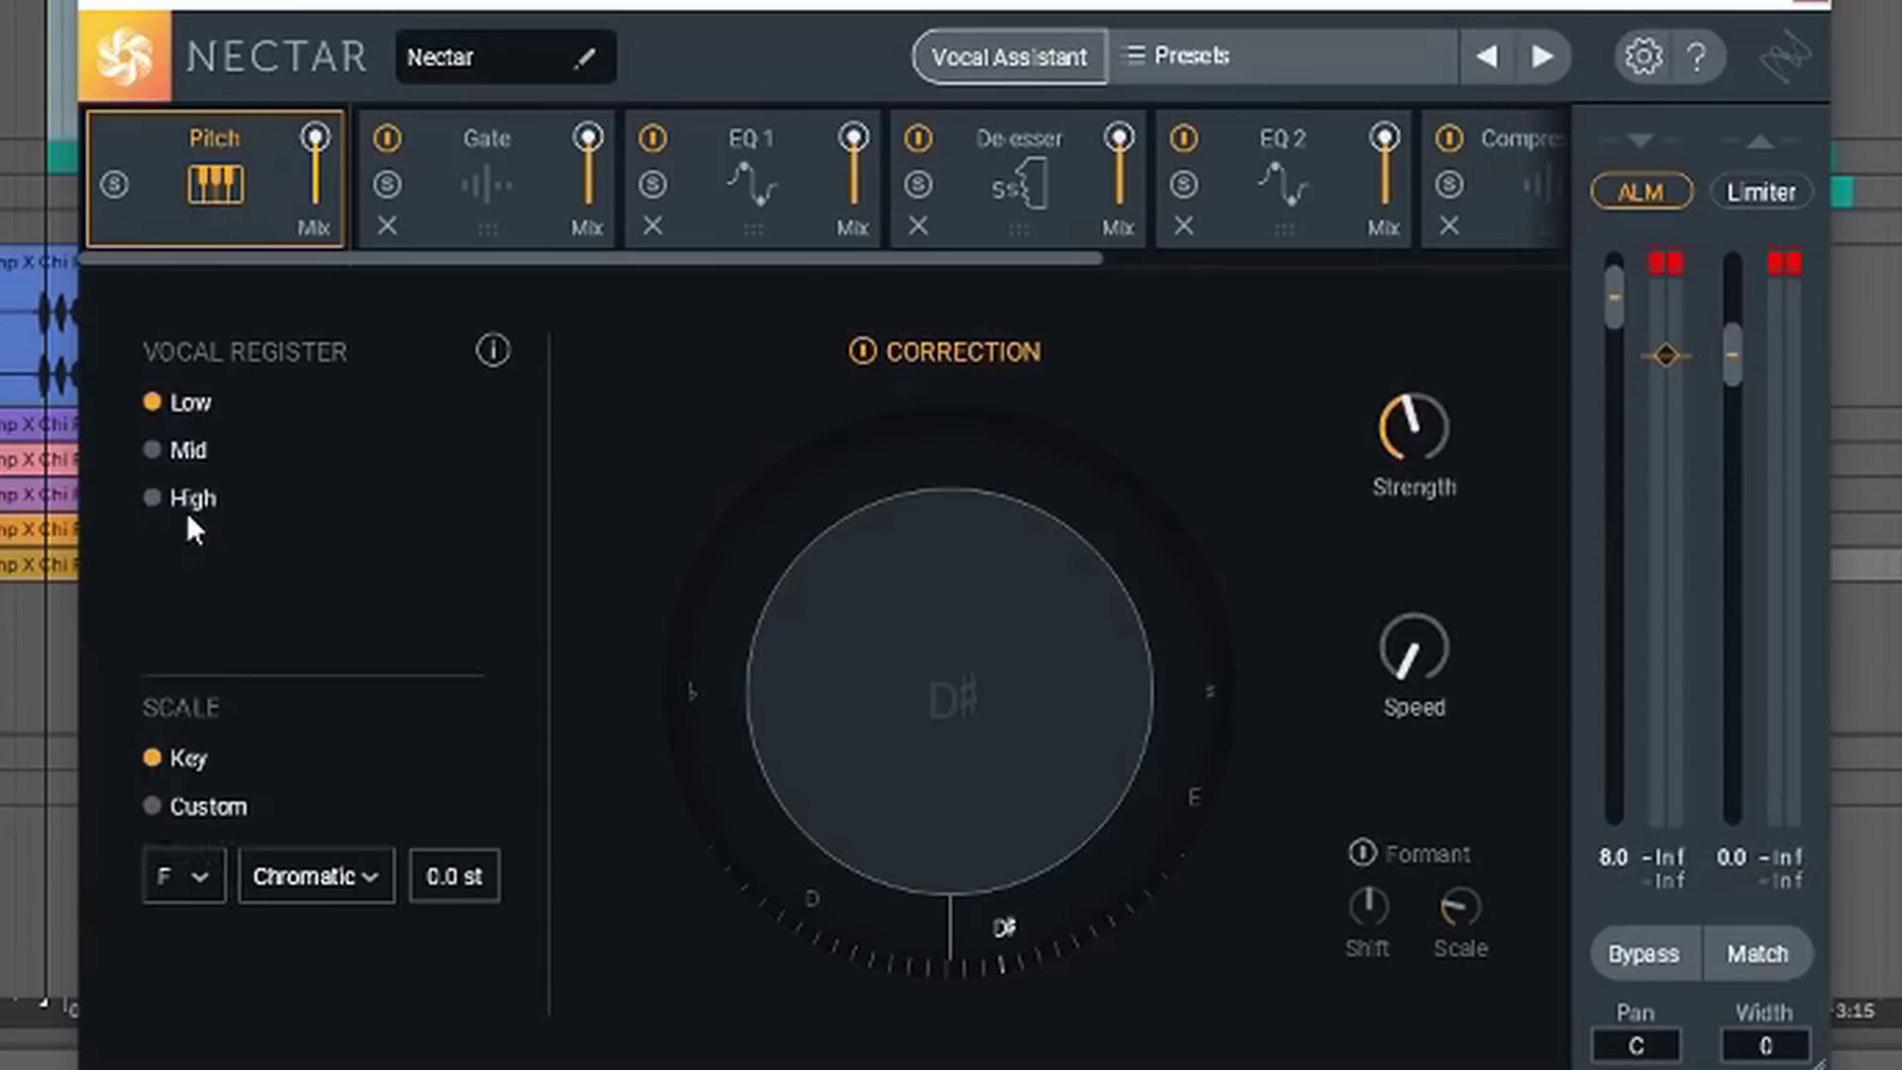
click(345, 870)
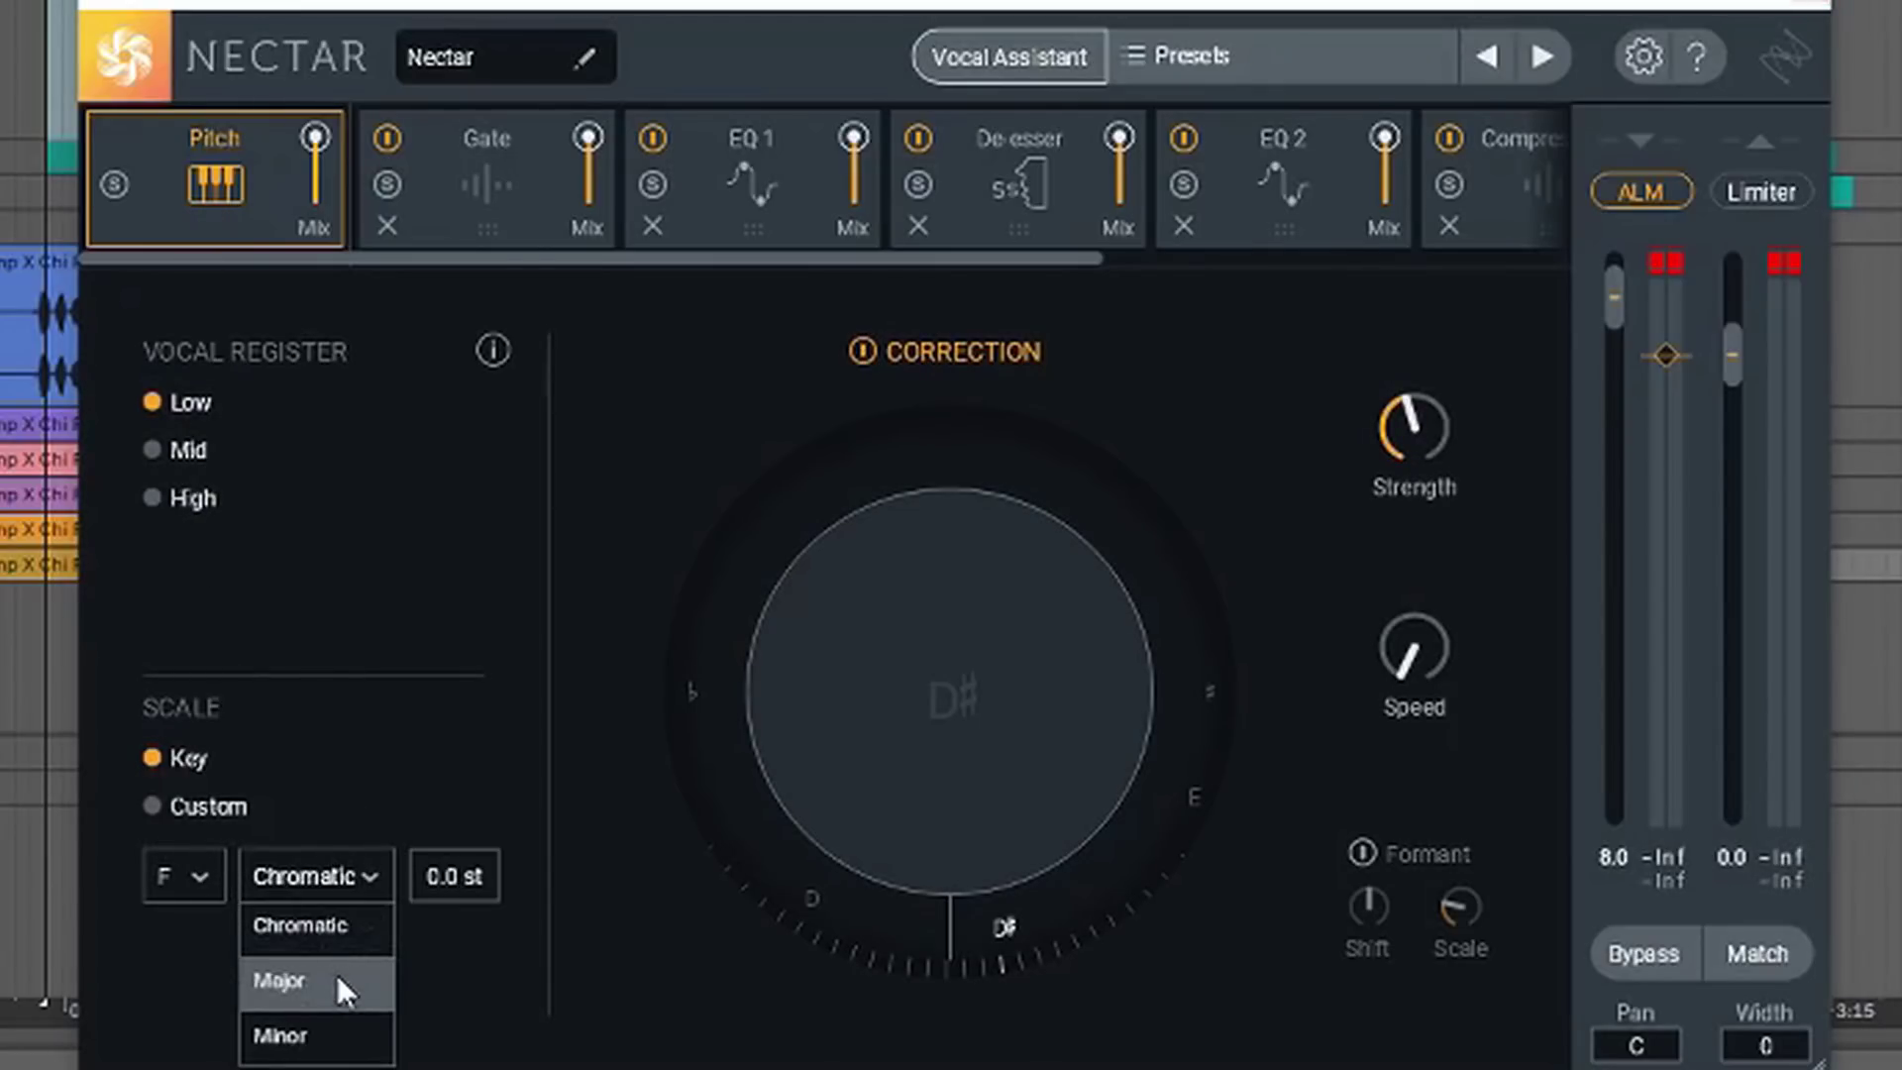
click(332, 1023)
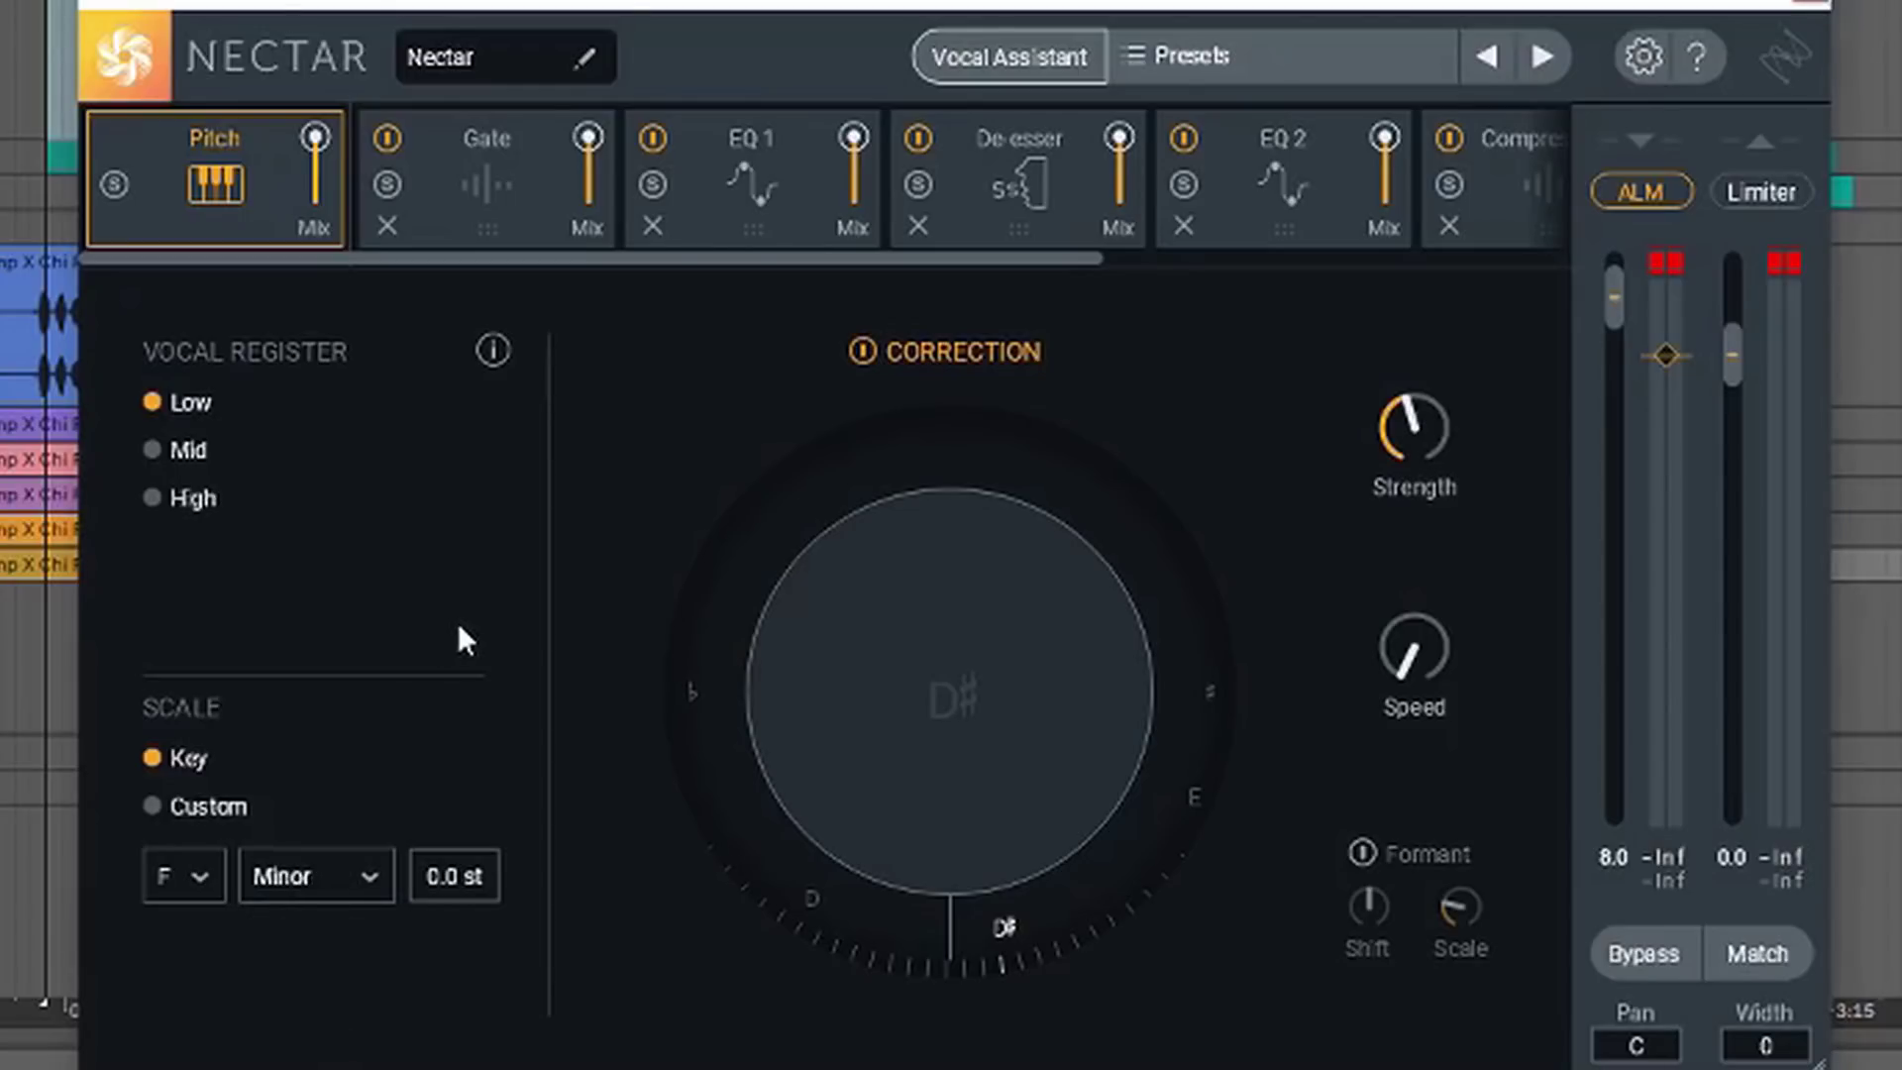
Adjust the pitch correction Speed and set its Strength to 86 % while auditioning the vocal.
key(space)
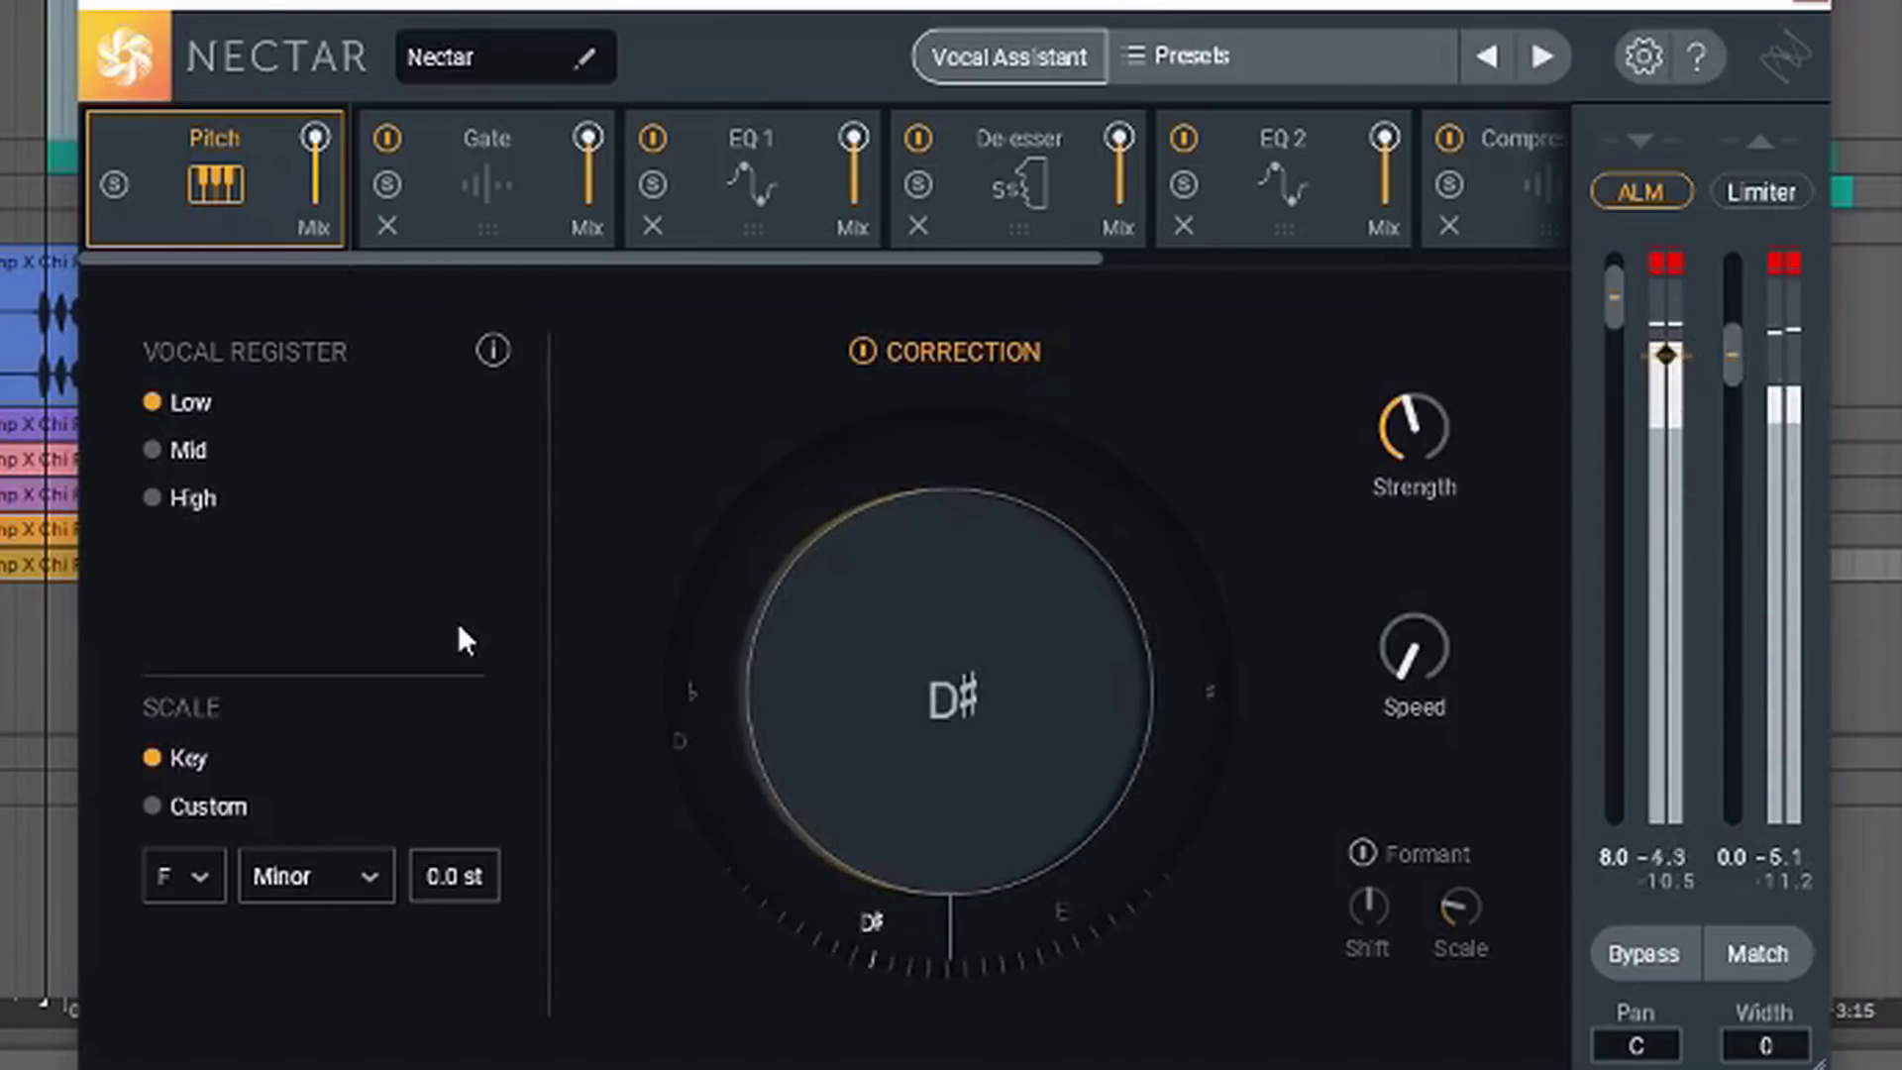
key(space)
mouse_move(1443, 669)
drag(1413, 663, 1471, 187)
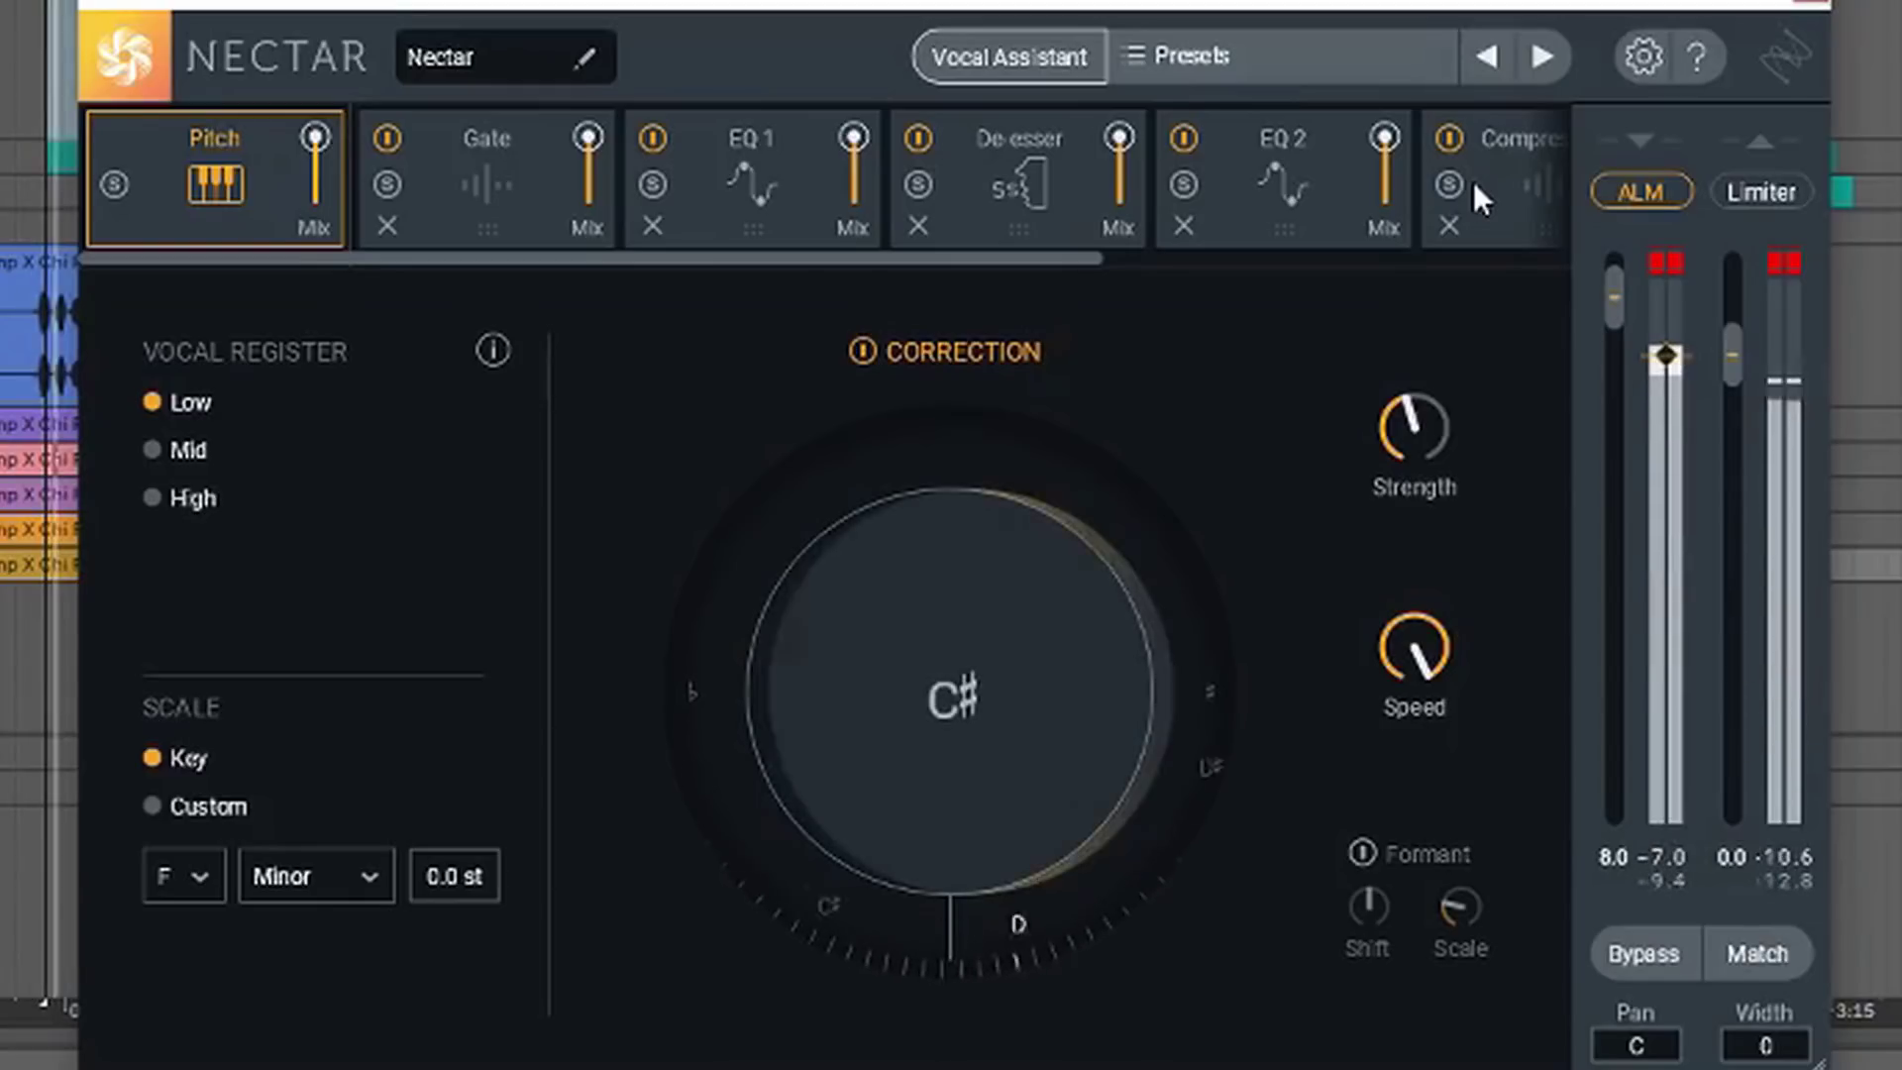
mouse_move(1414, 431)
mouse_down()
mouse_move(1411, 587)
mouse_move(1415, 426)
mouse_up()
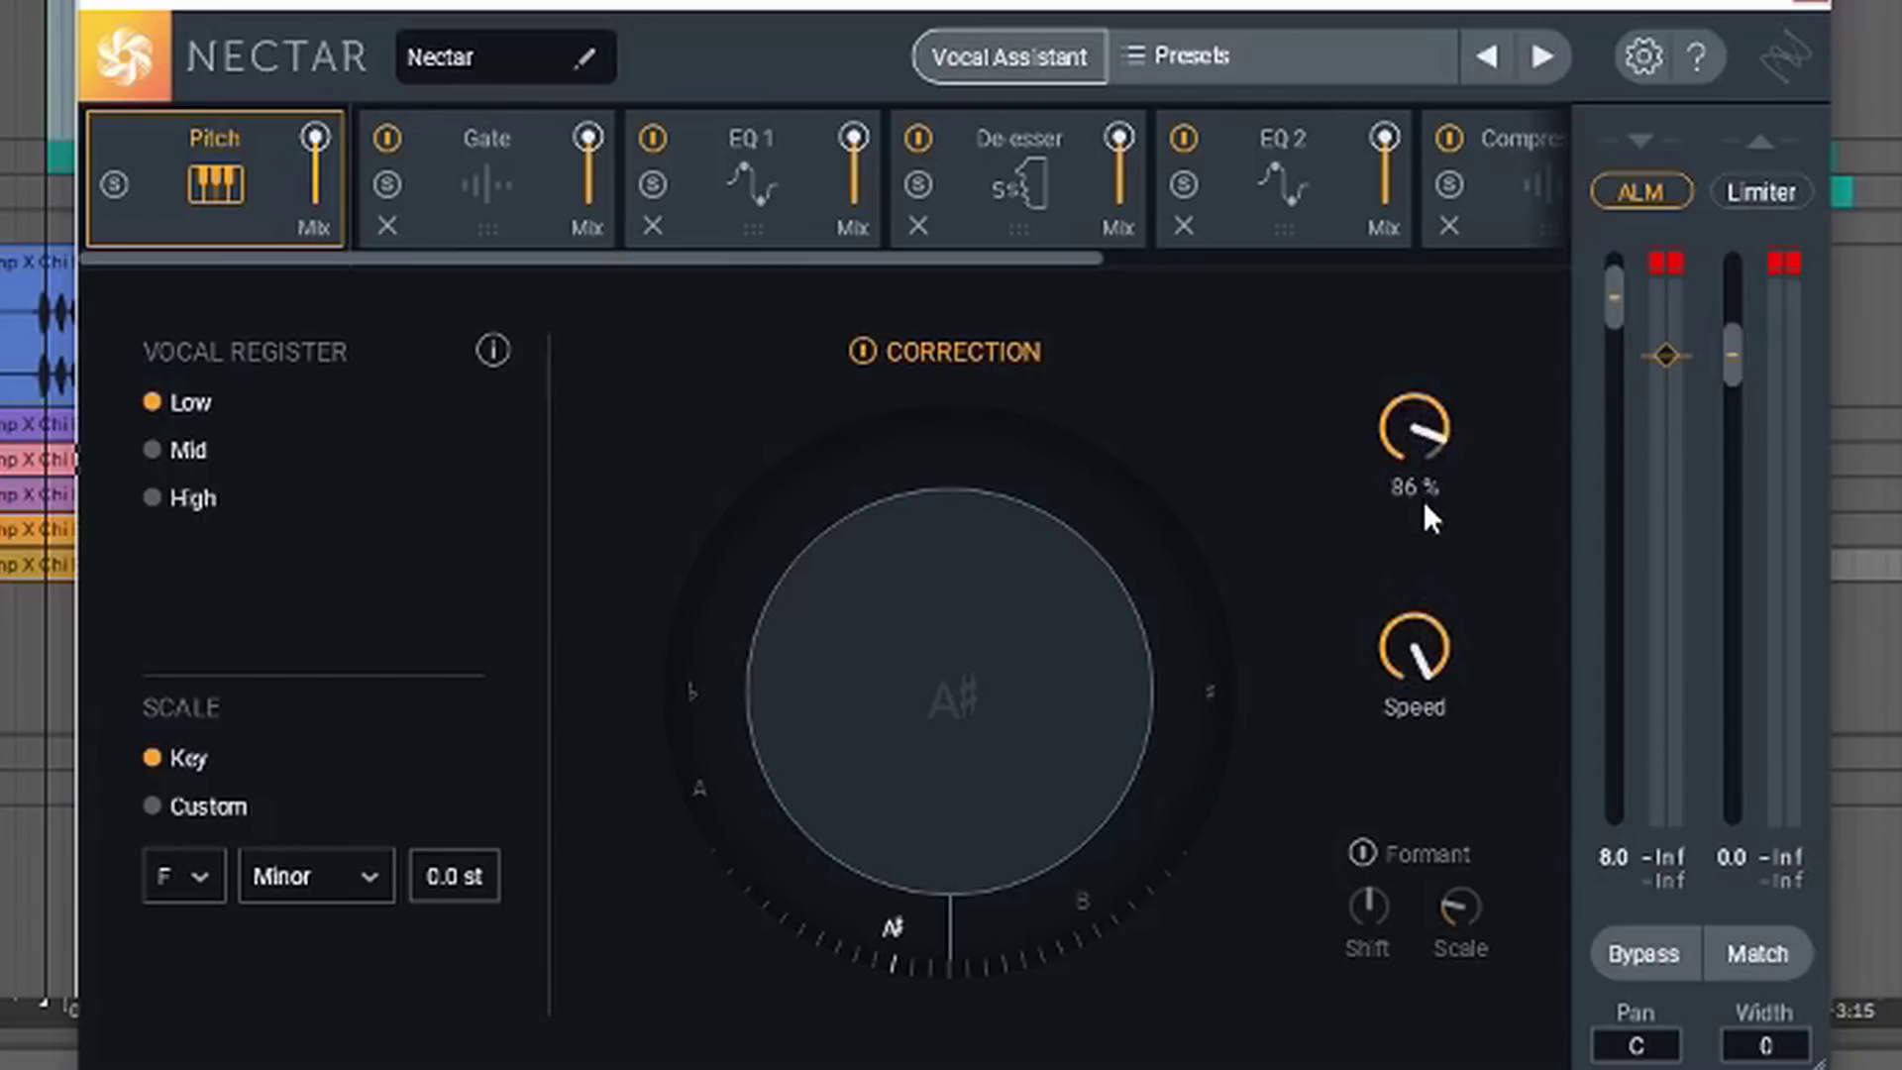
drag(1435, 632, 1447, 1068)
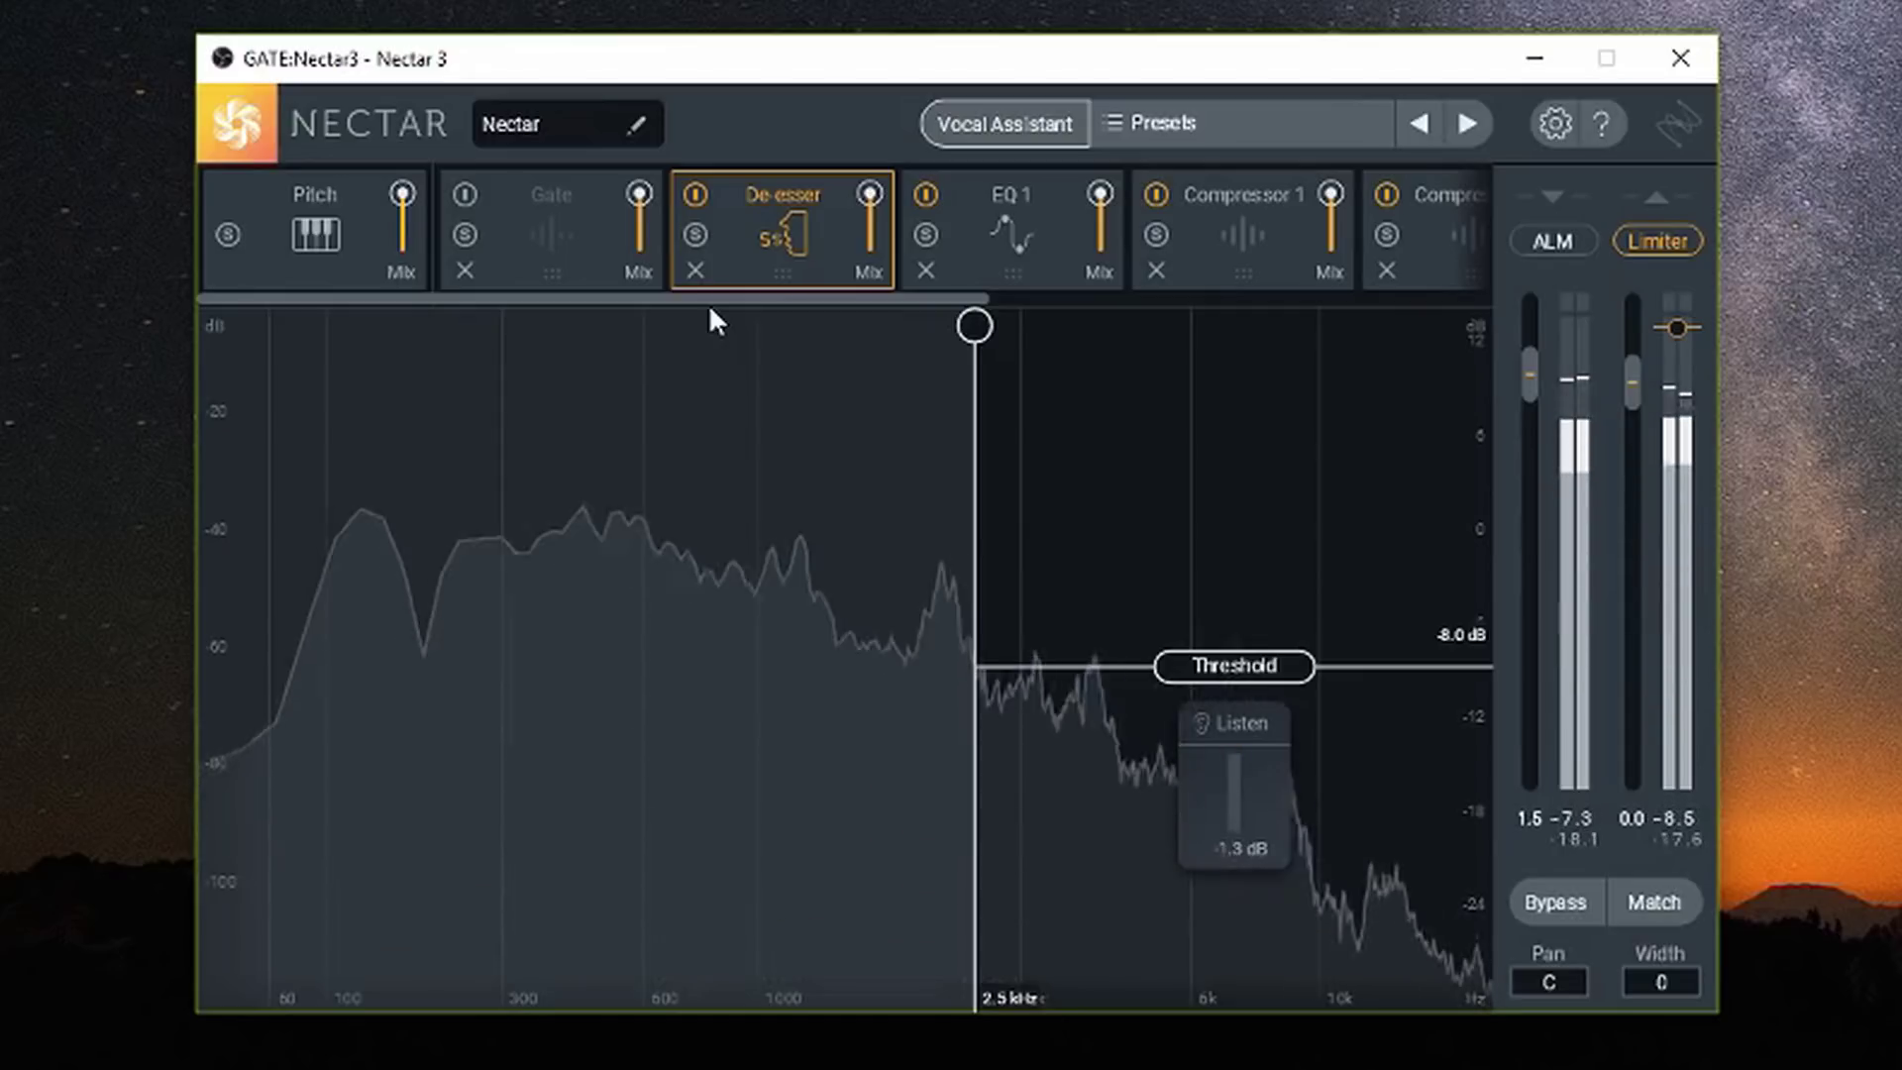
Open the preset browser and audition the Audiobook, Bigger Deeper, Clear Voiceover and Home Voiceover Enhancer presets on the voice.
click(1111, 117)
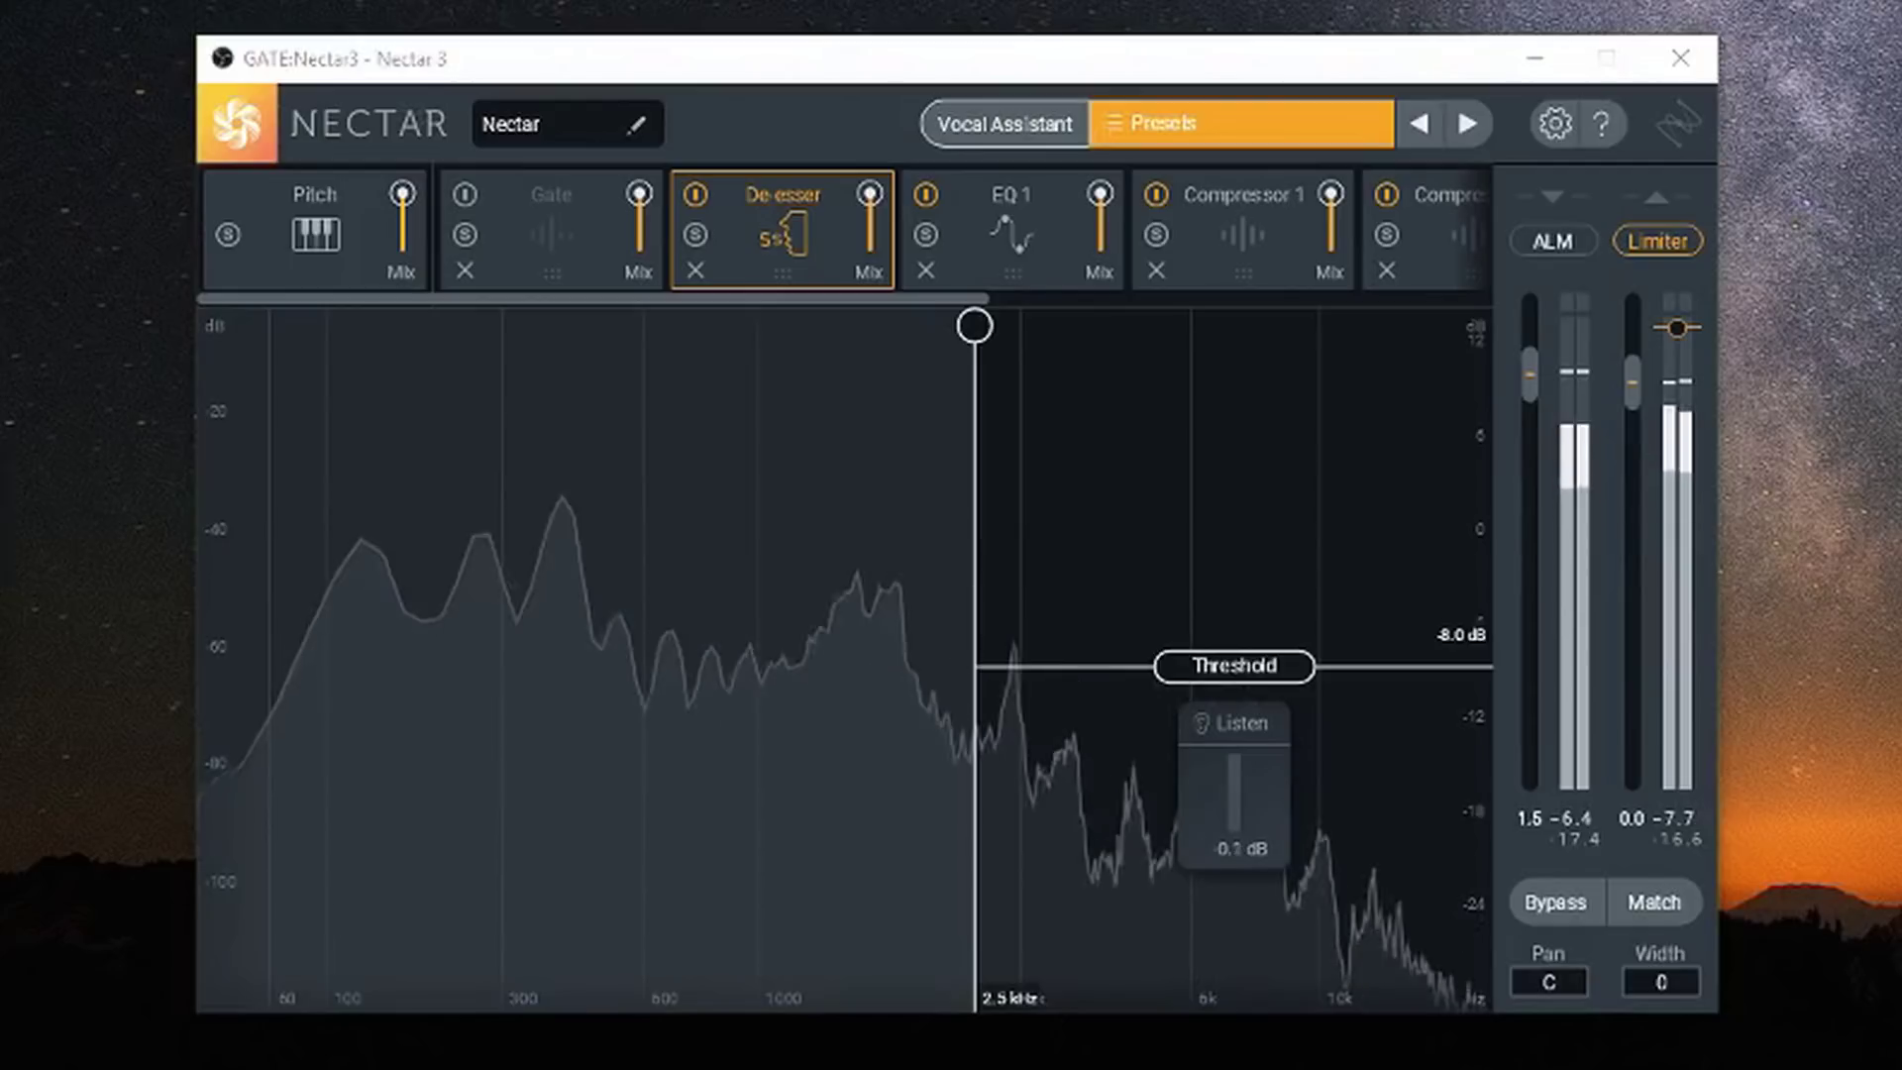
drag(234, 255, 559, 548)
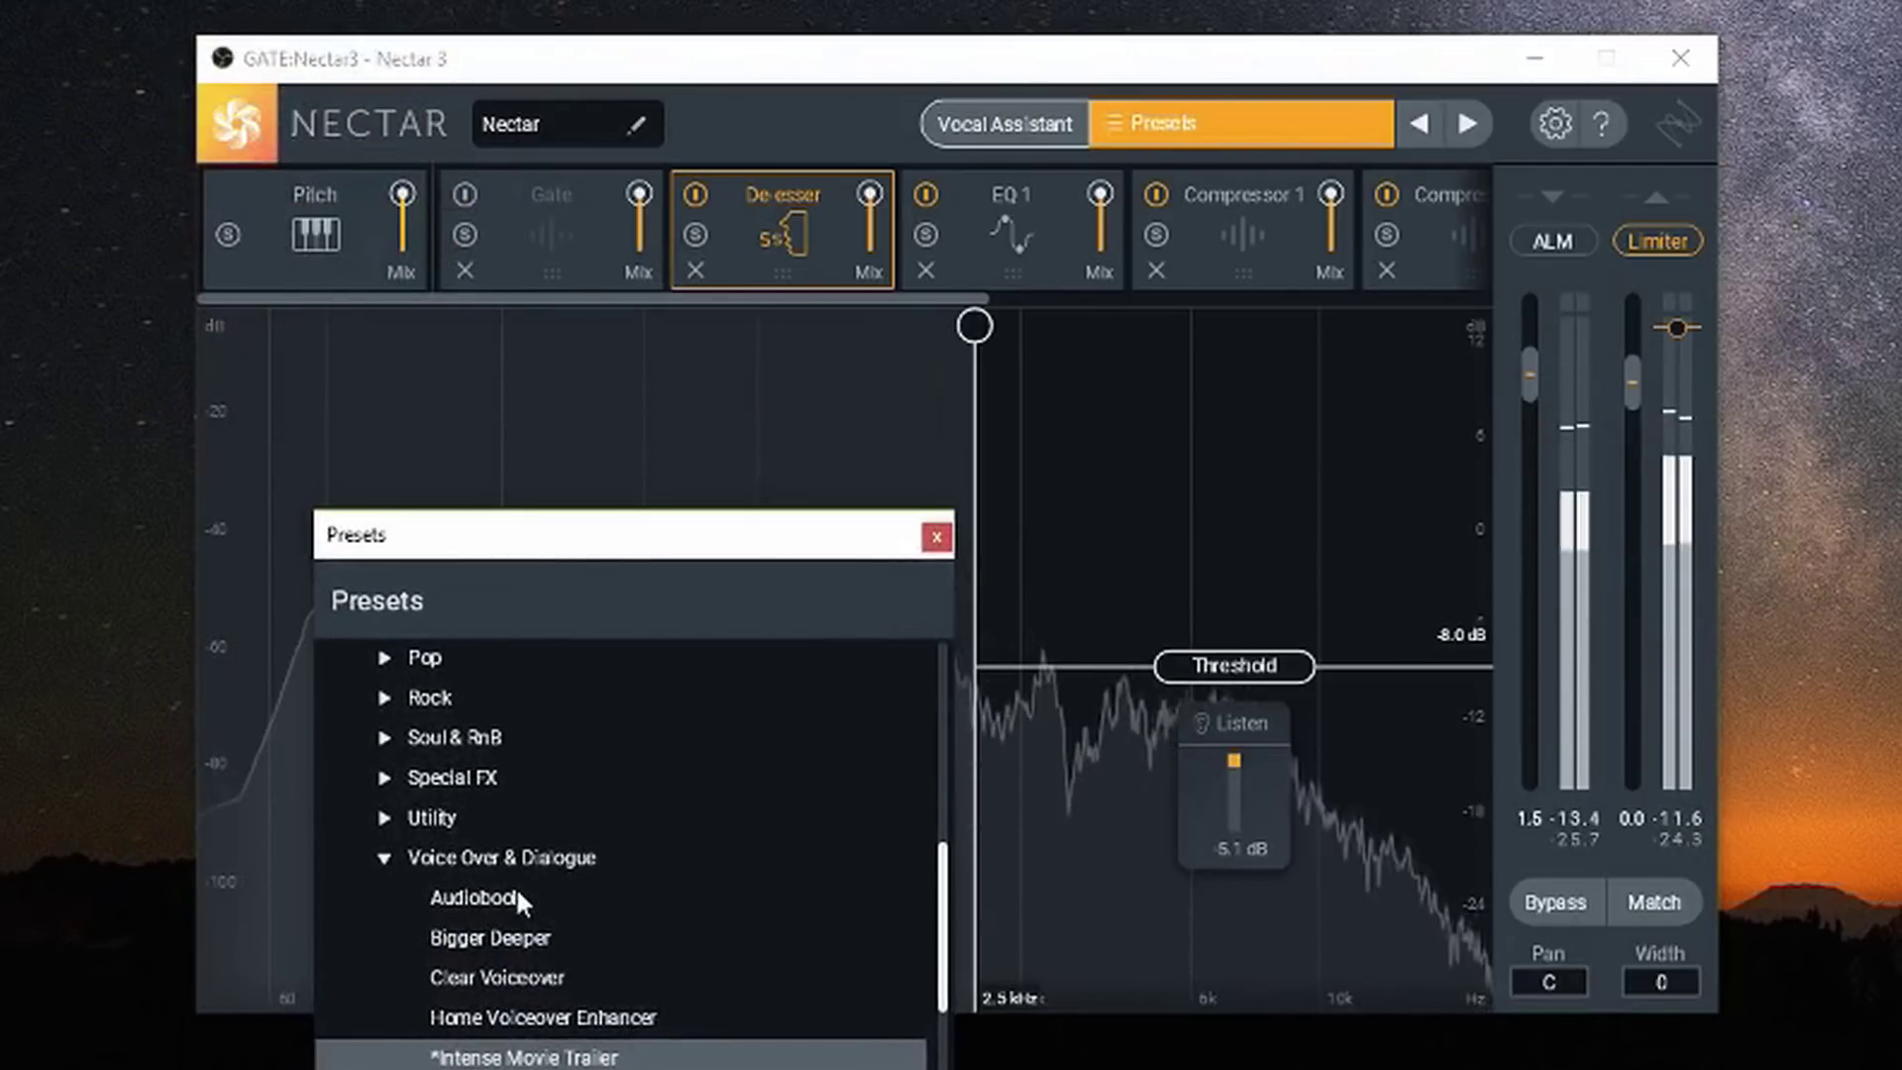
drag(567, 526, 503, 236)
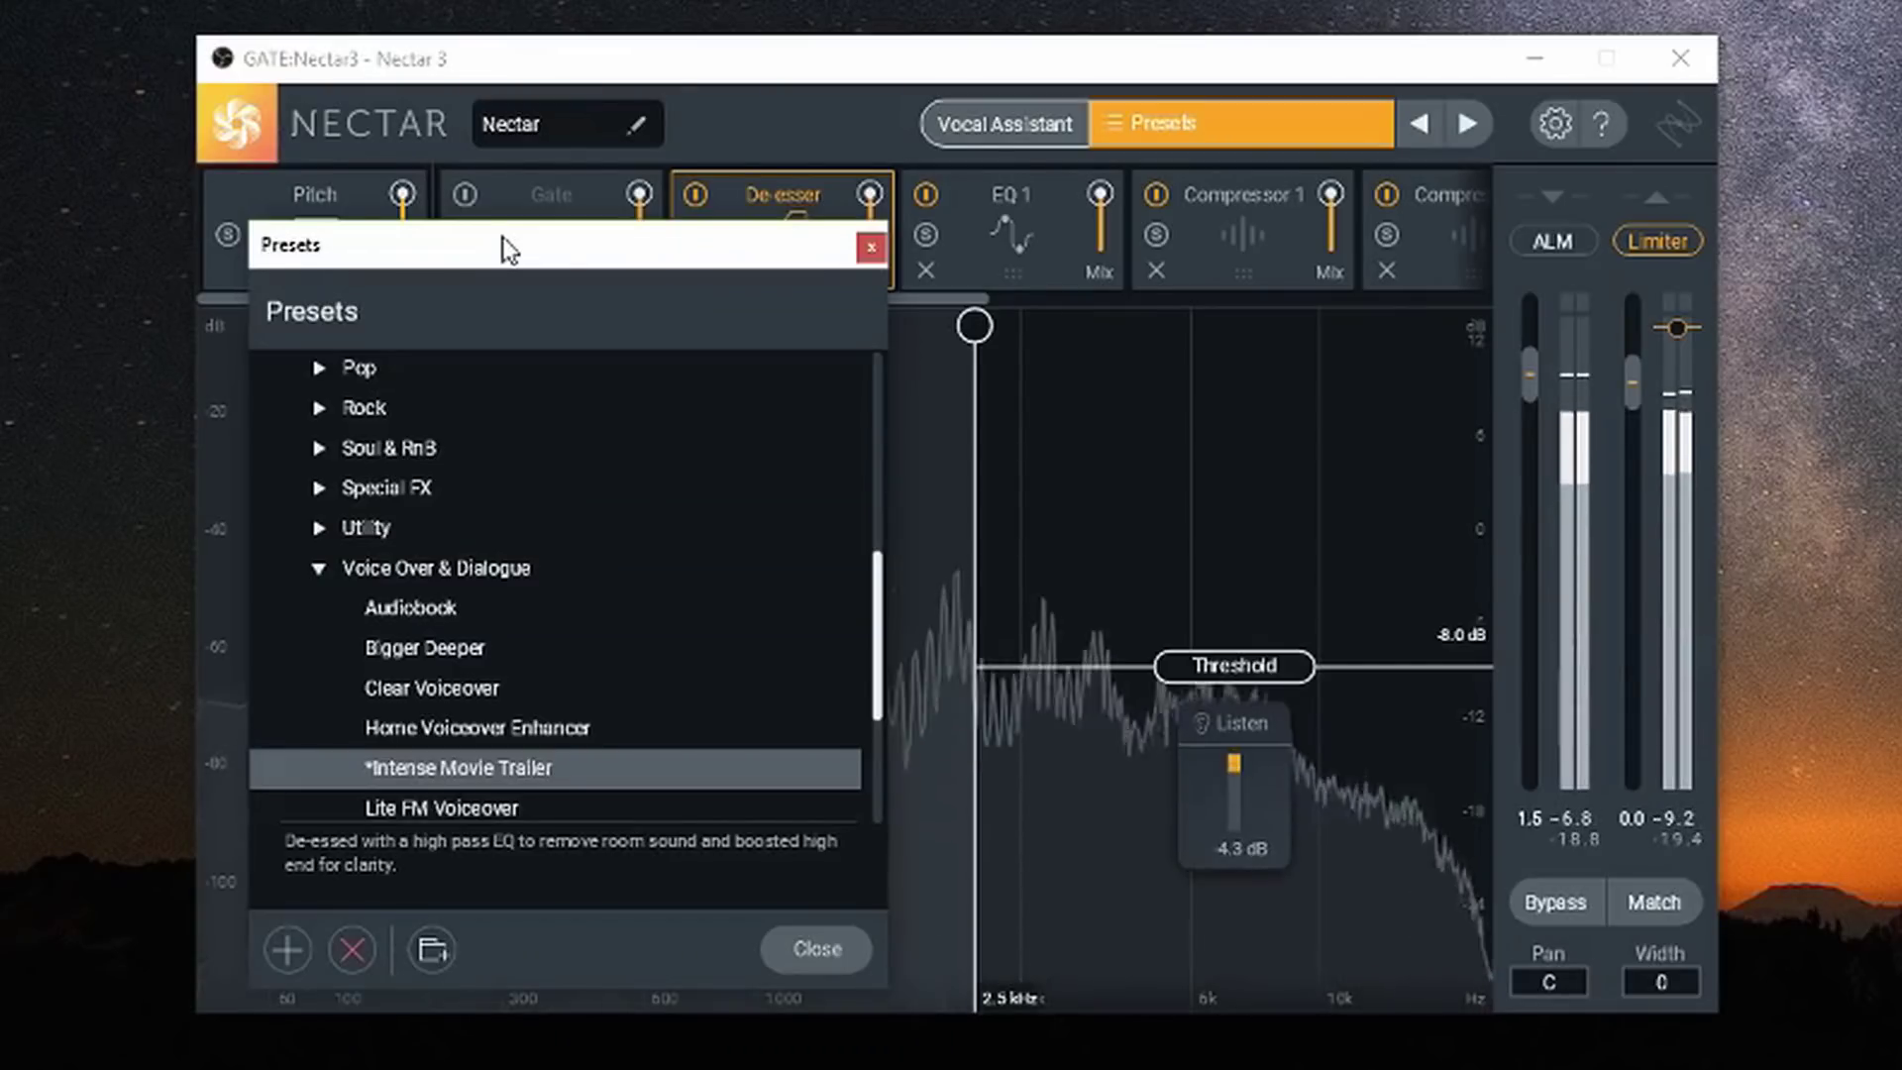
click(500, 609)
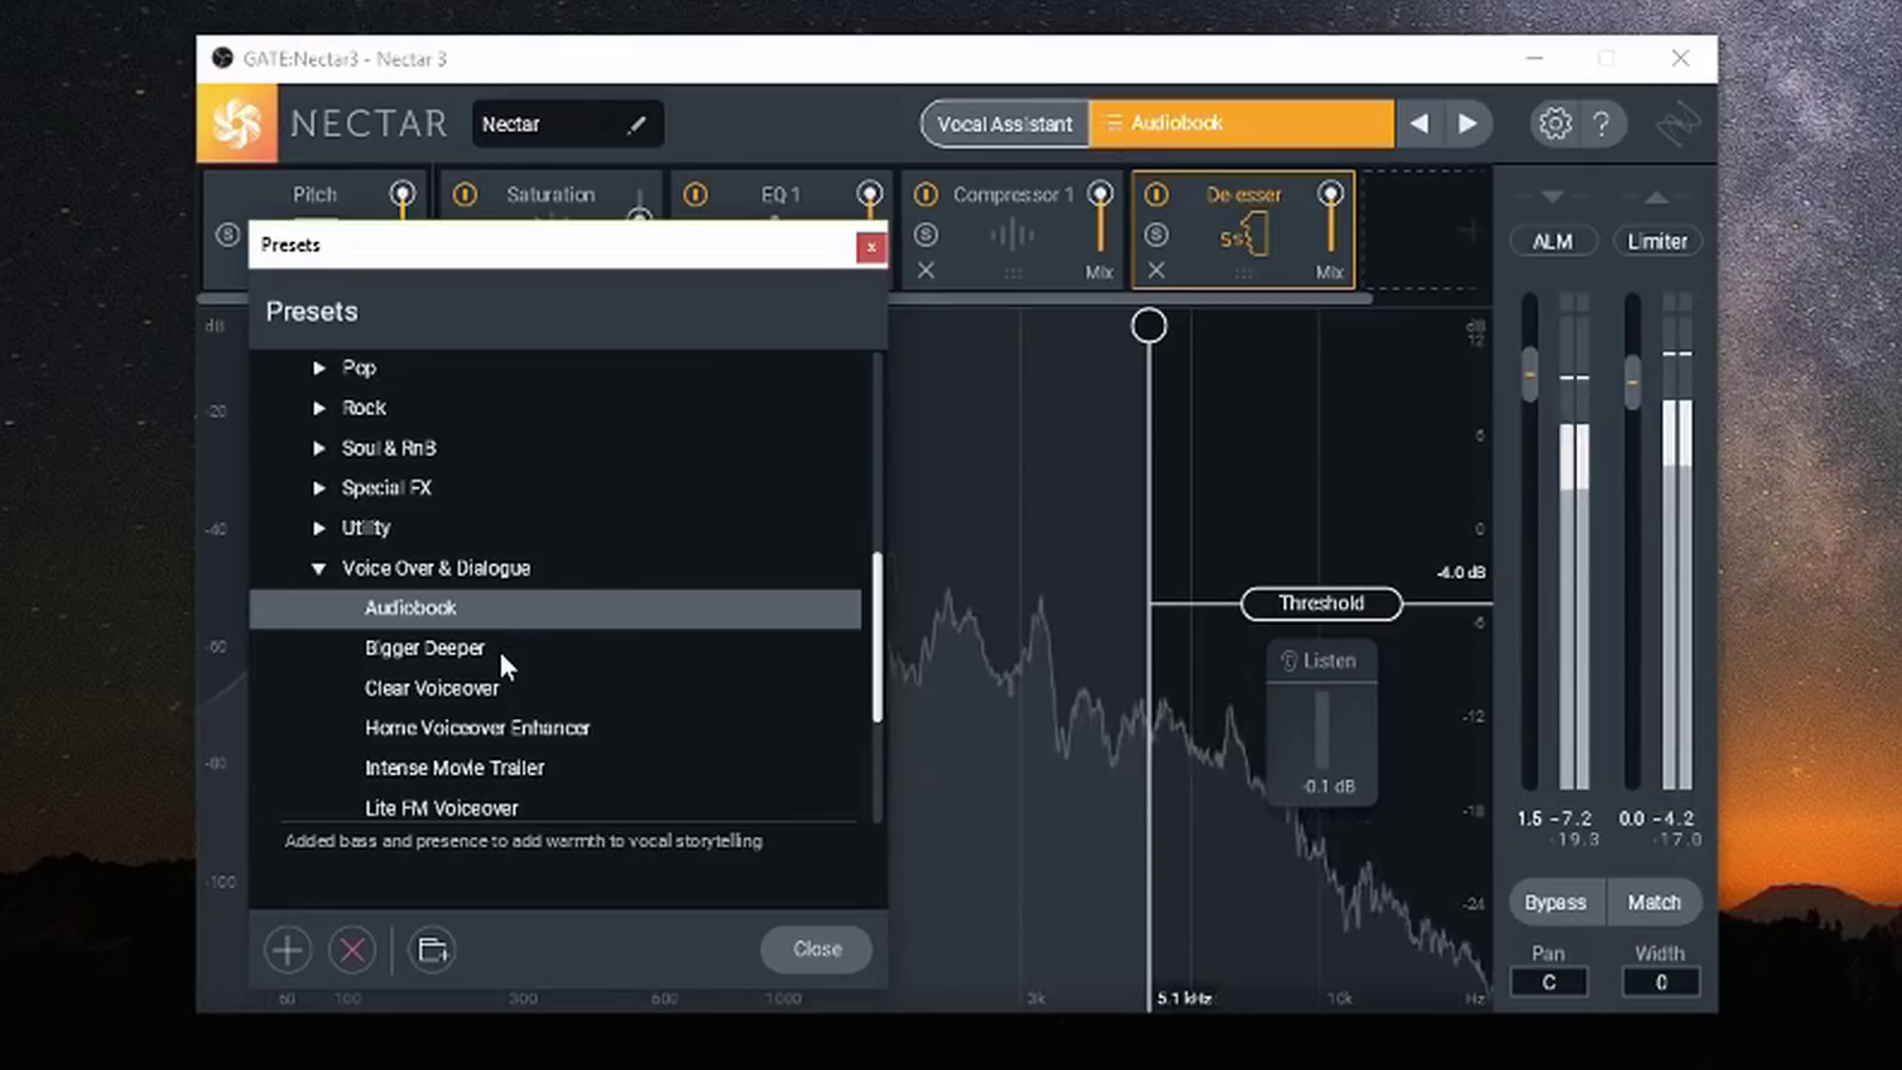
click(499, 650)
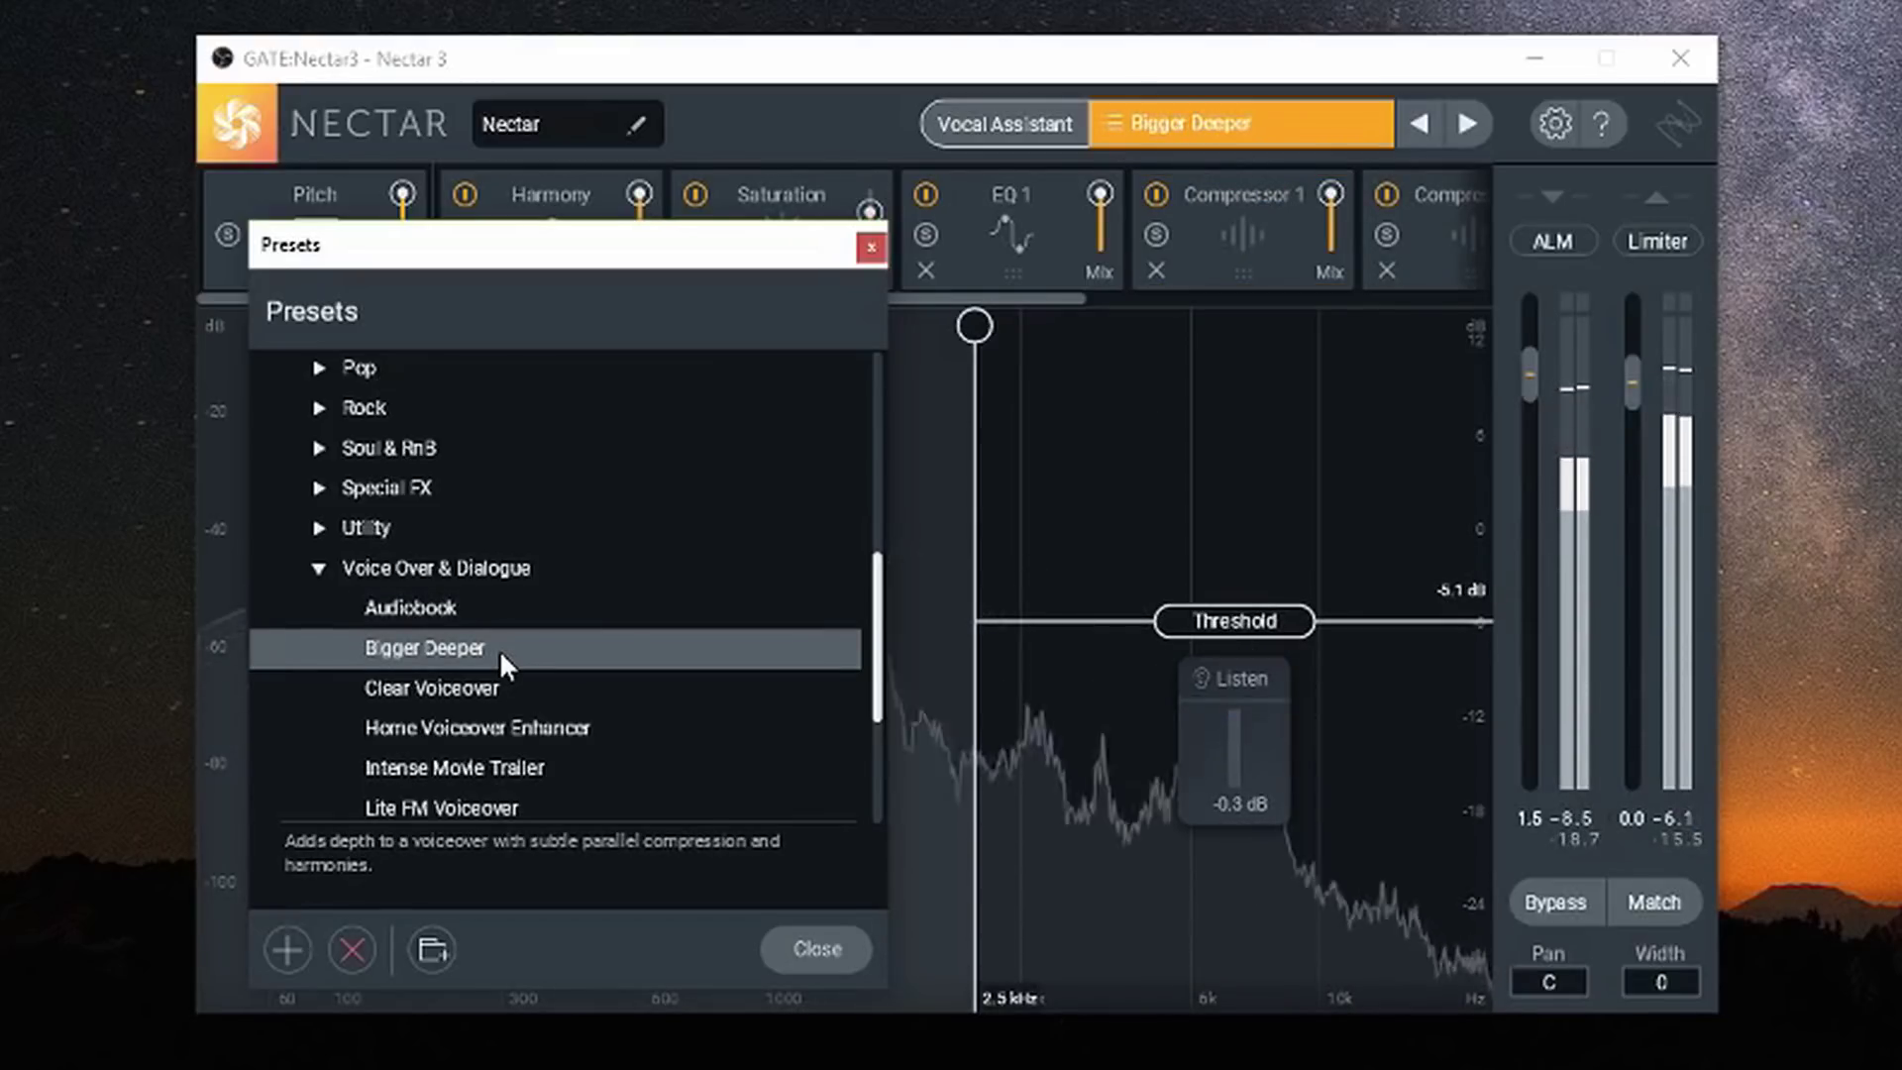
click(496, 684)
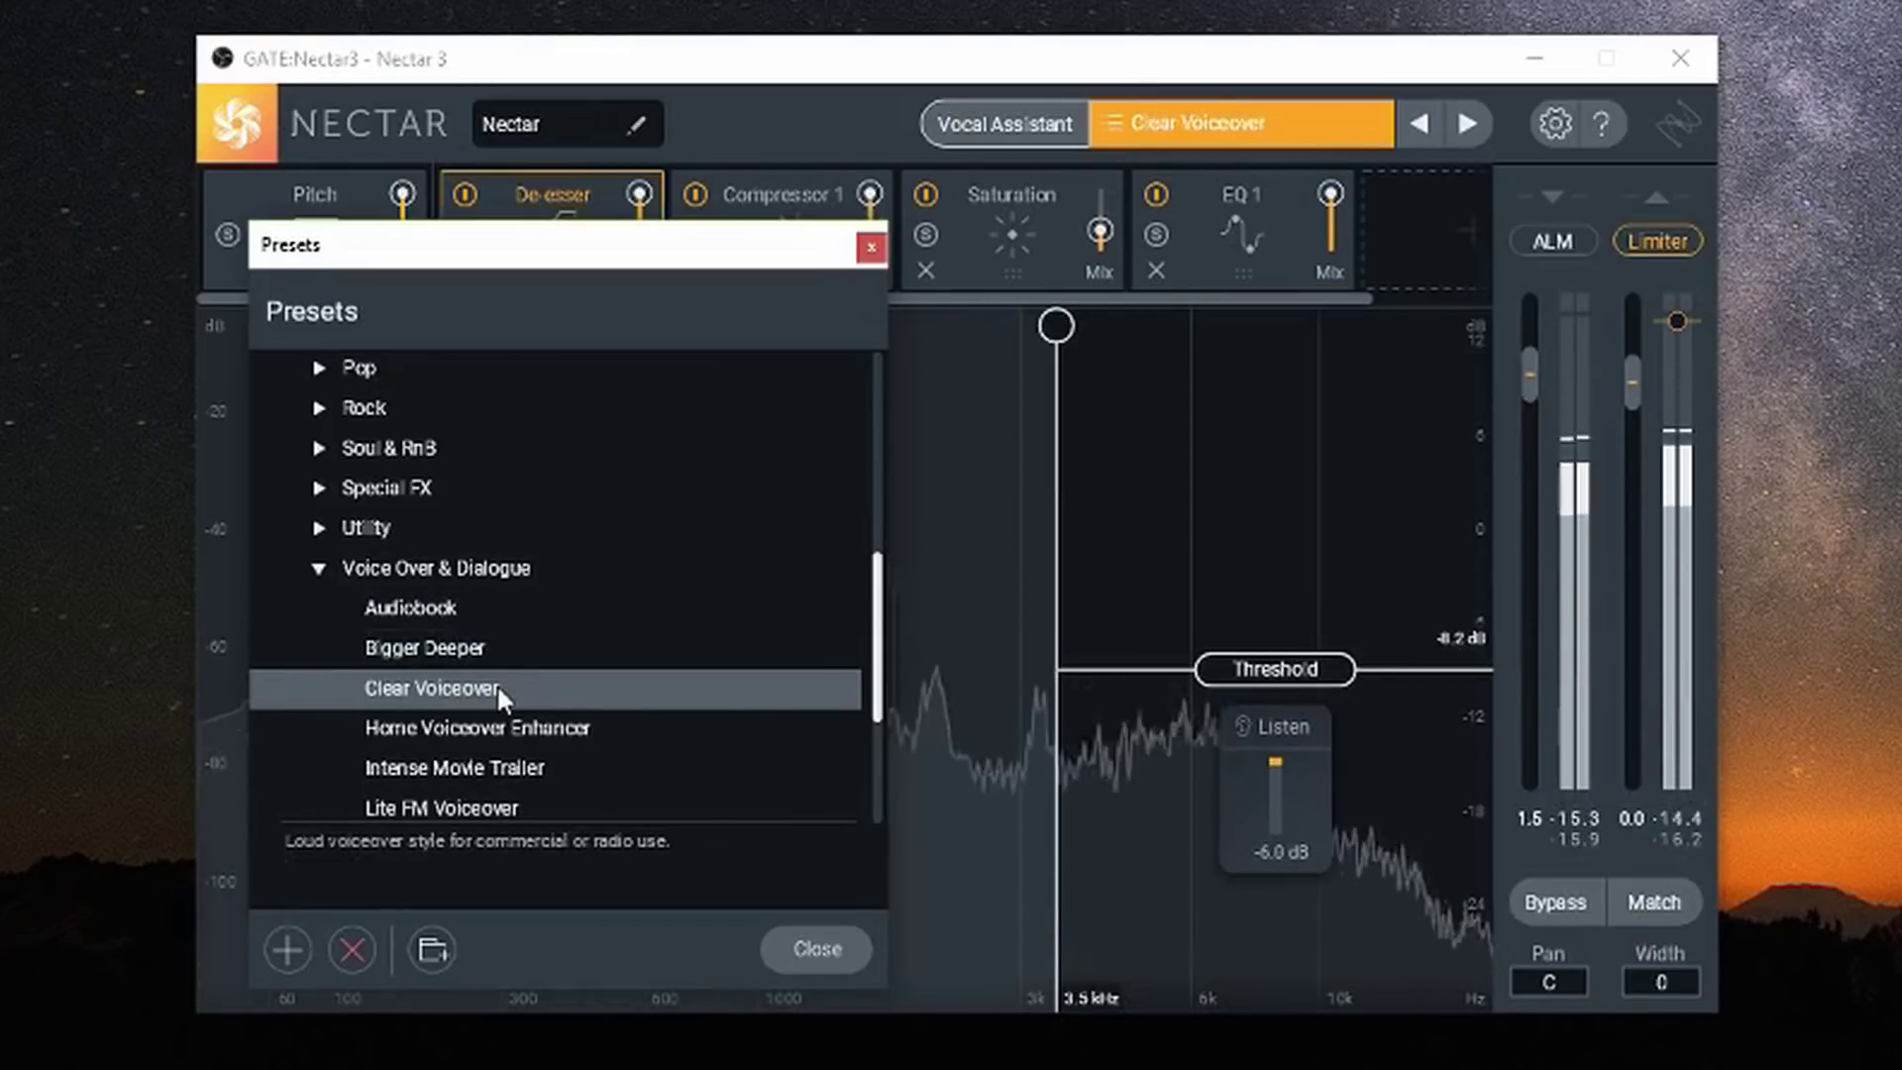
click(495, 726)
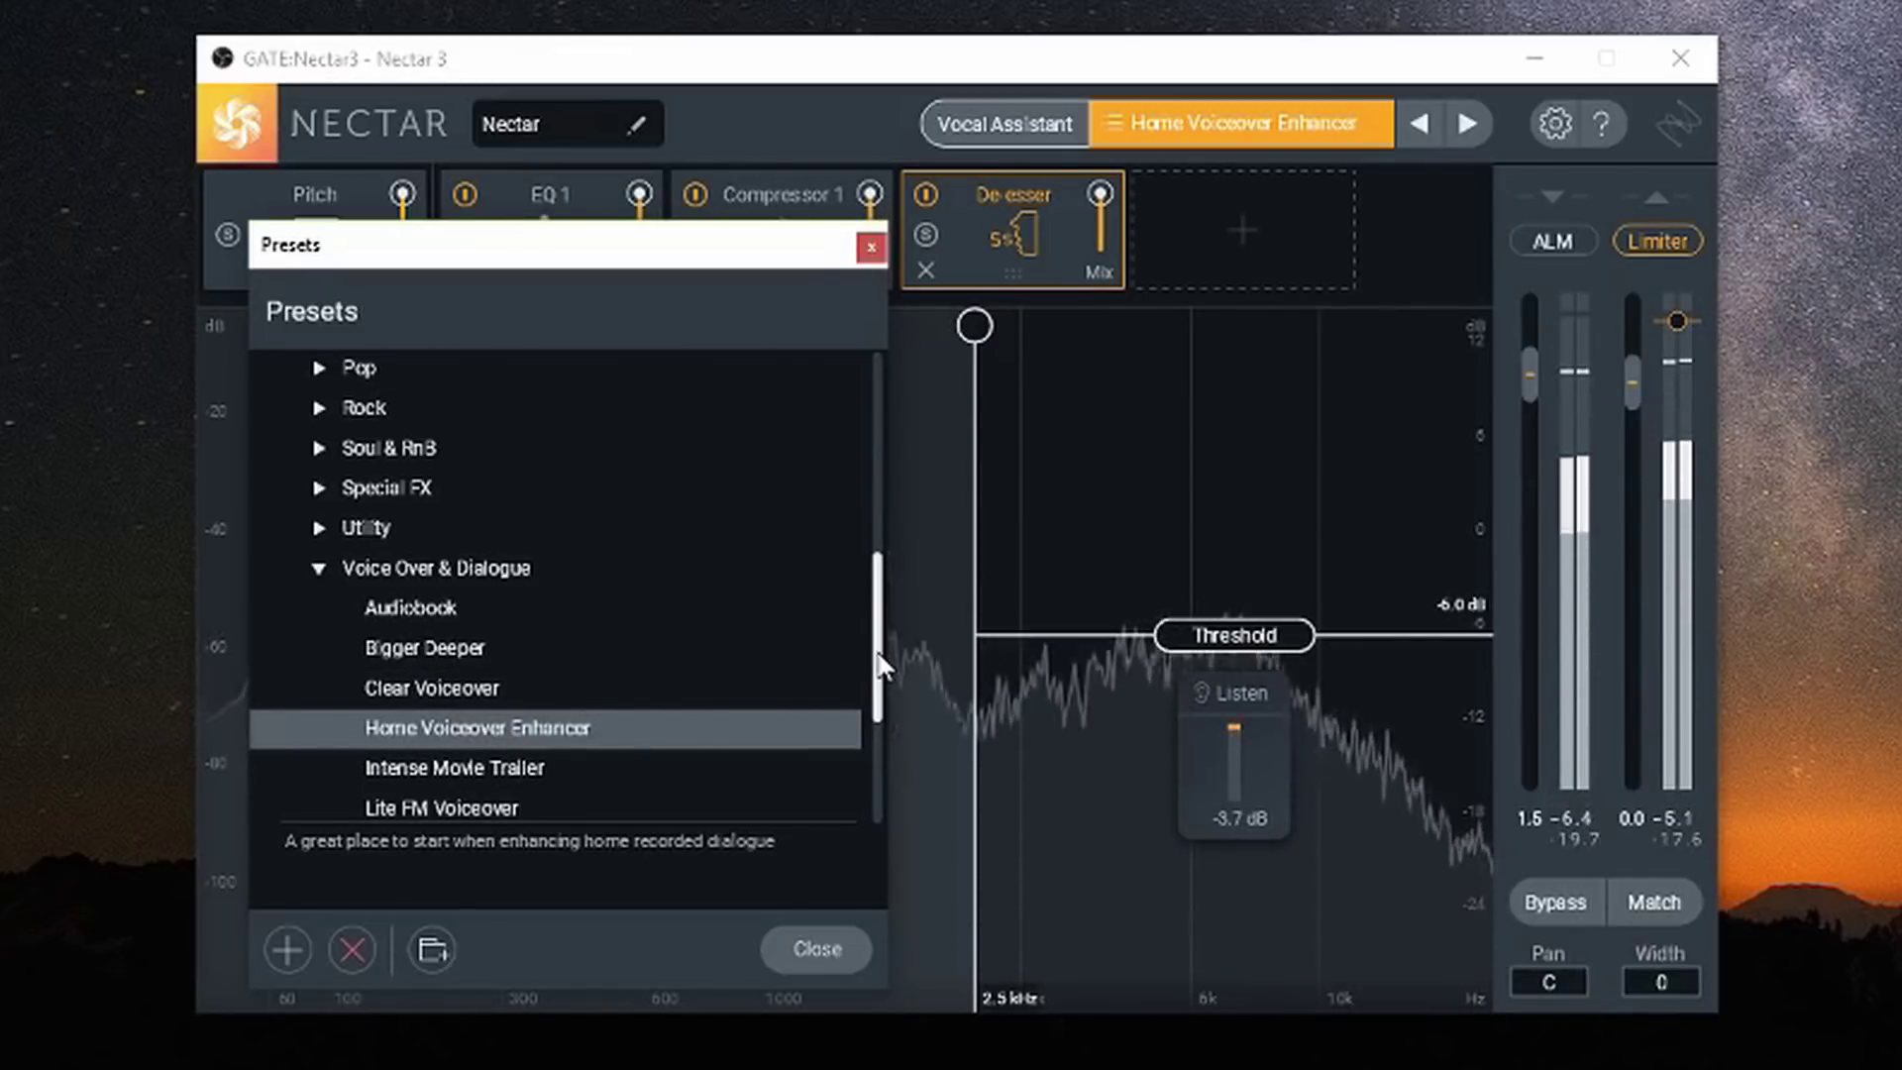
Audition the Intense Movie Trailer, Lite FM Voiceover, Loud & Proud Presenter and Podcast Ready presets.
scroll(878, 683, down, 3)
click(533, 485)
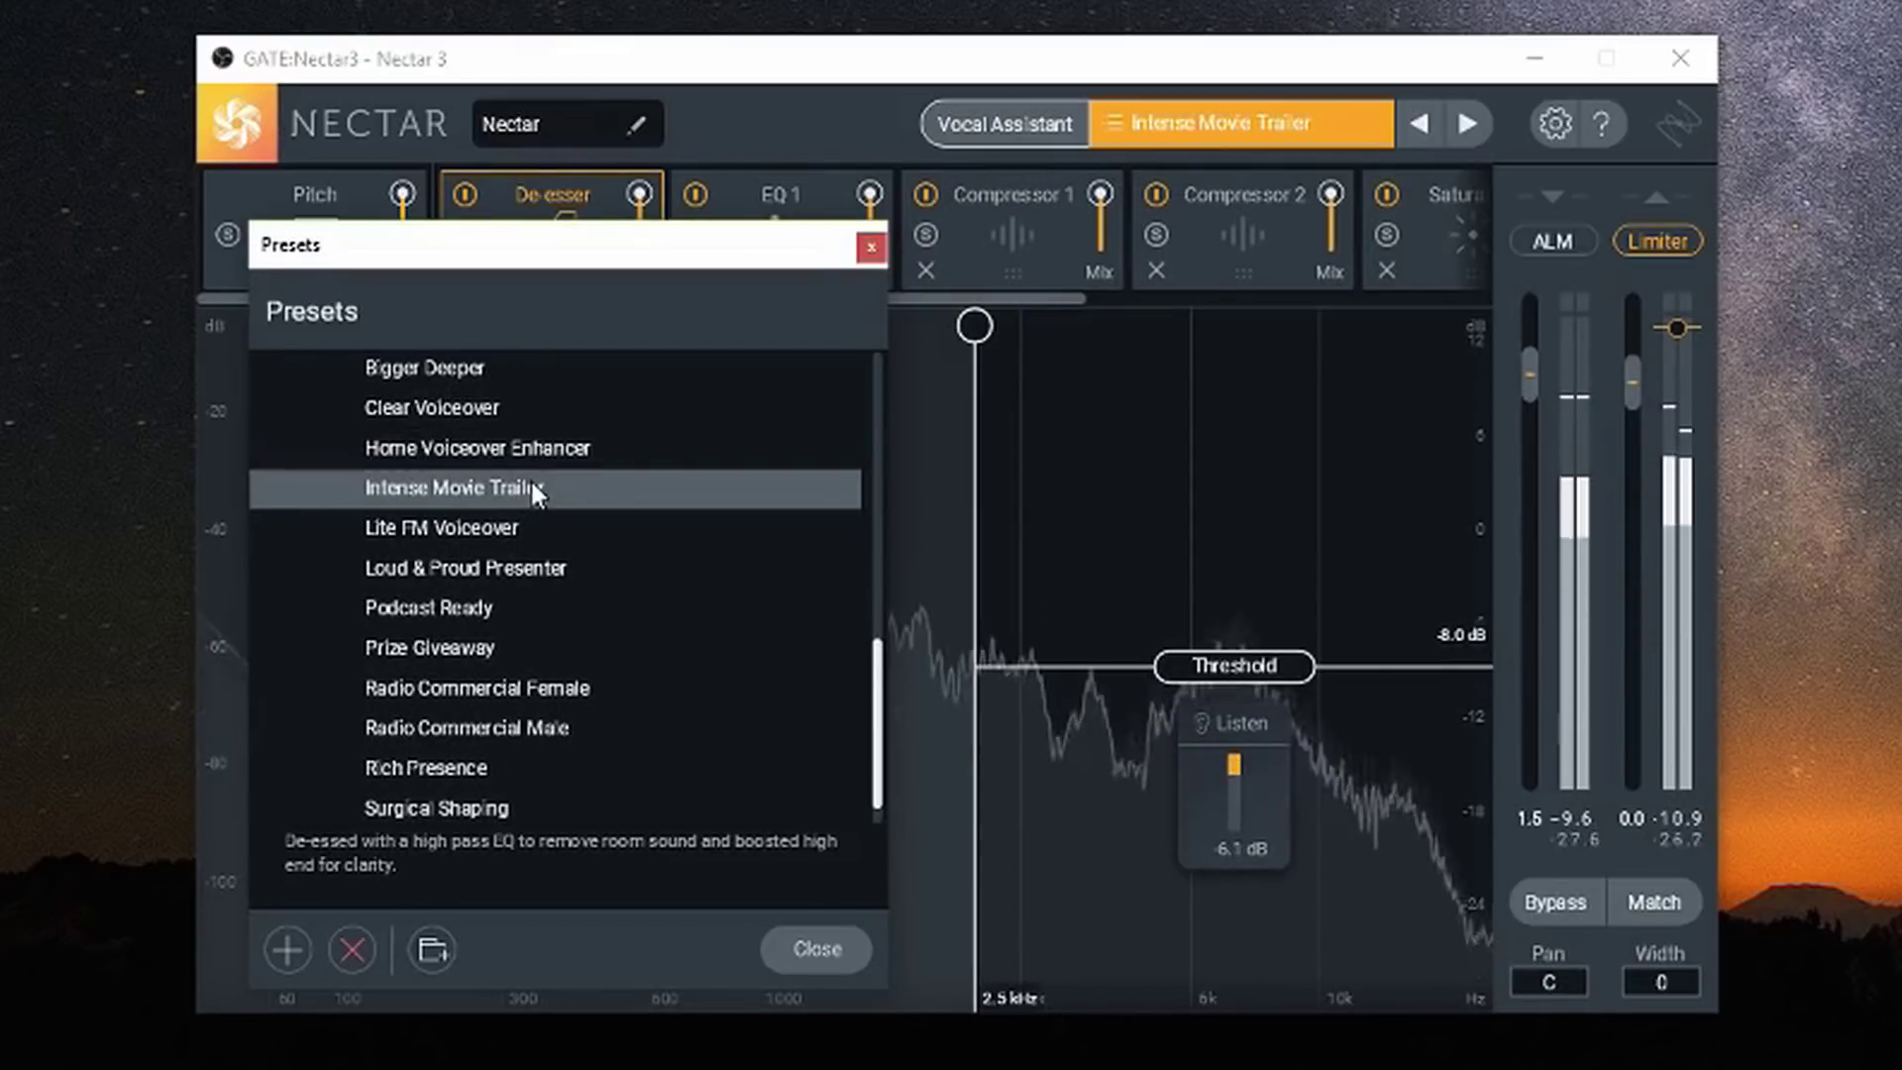
click(487, 527)
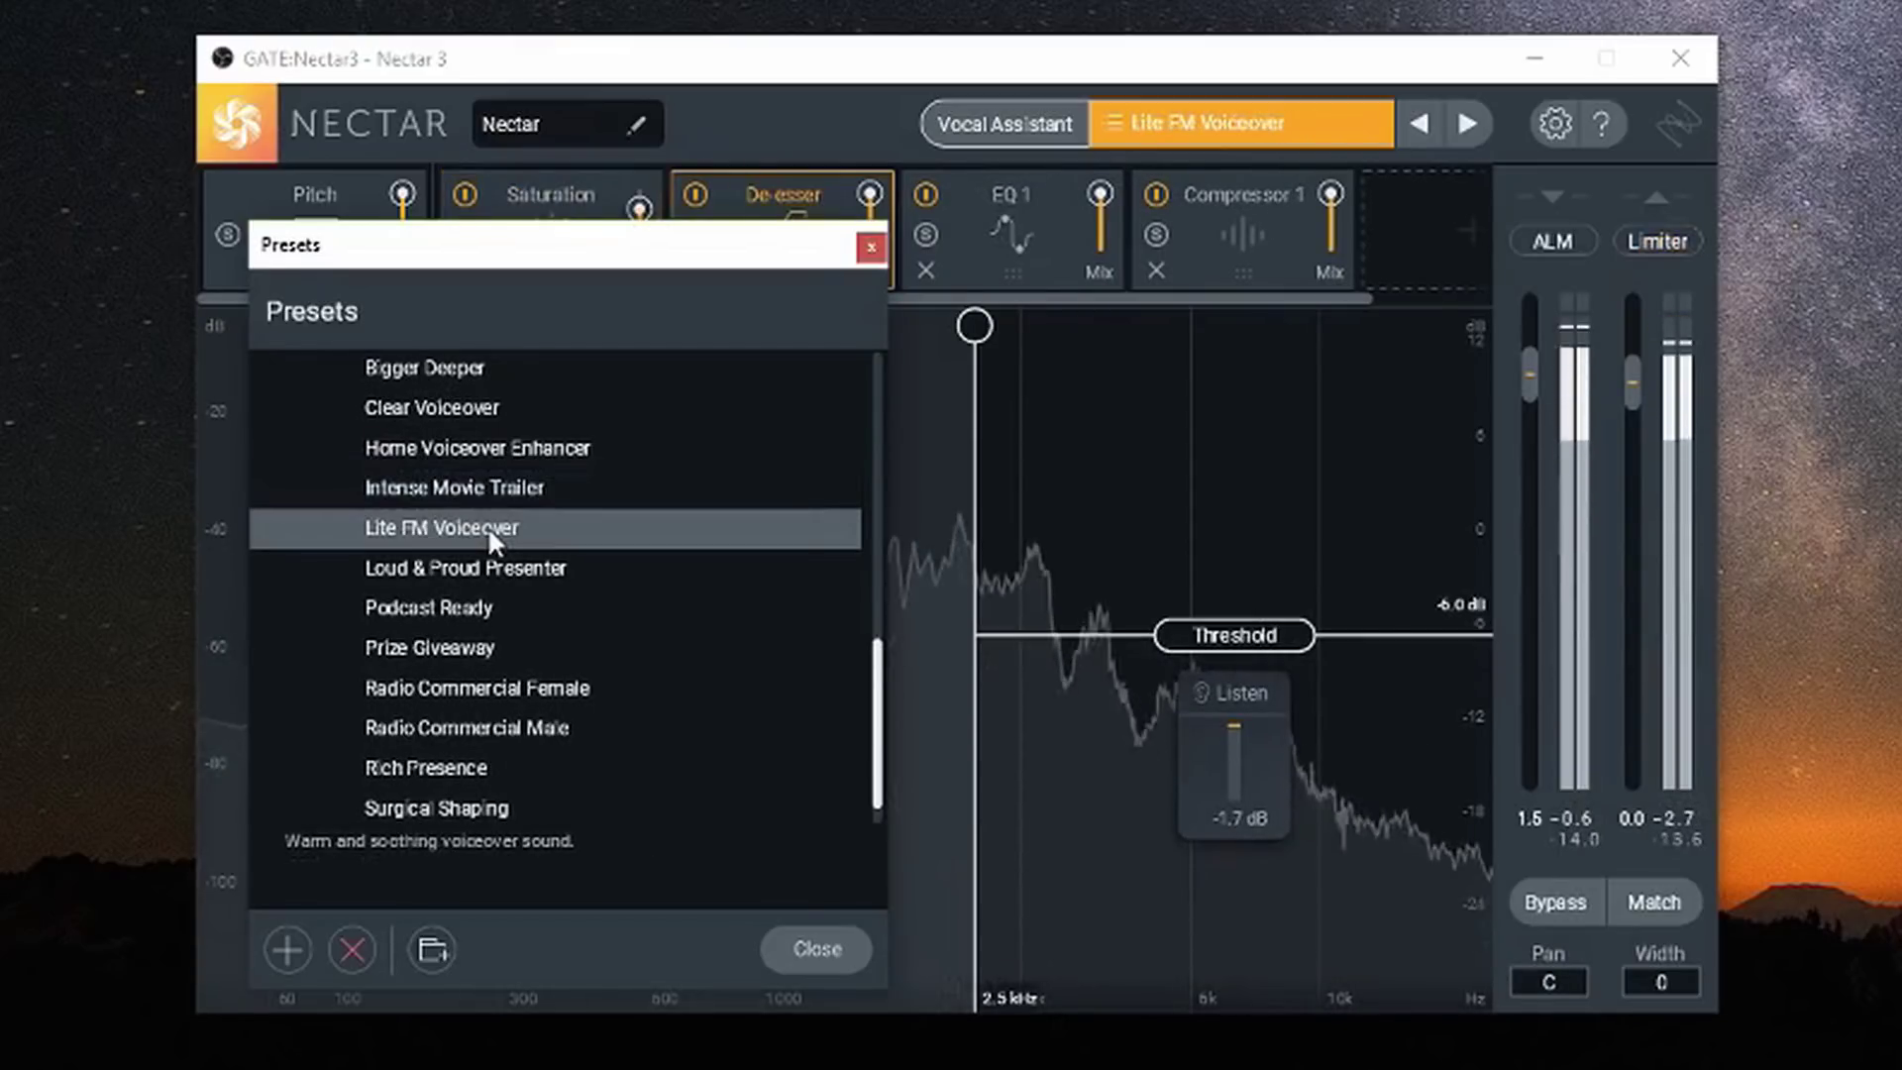
click(478, 563)
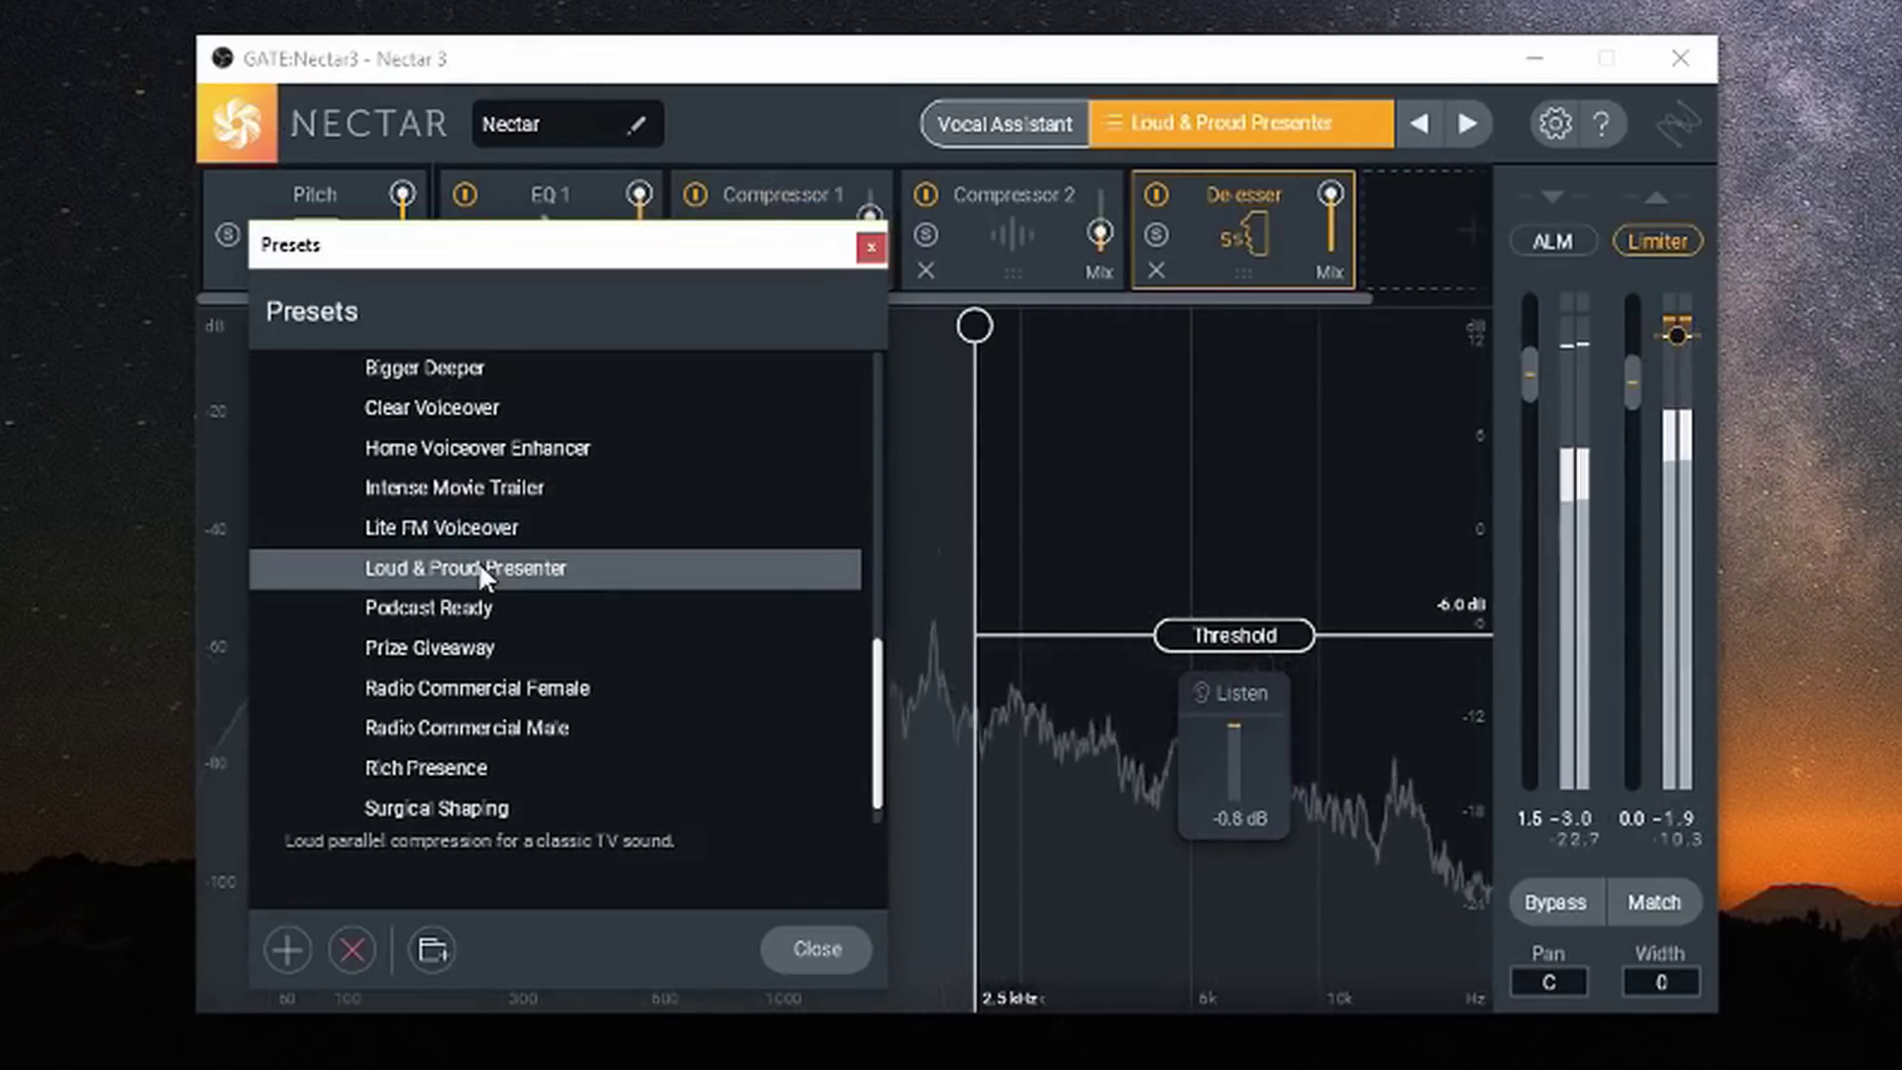
click(482, 610)
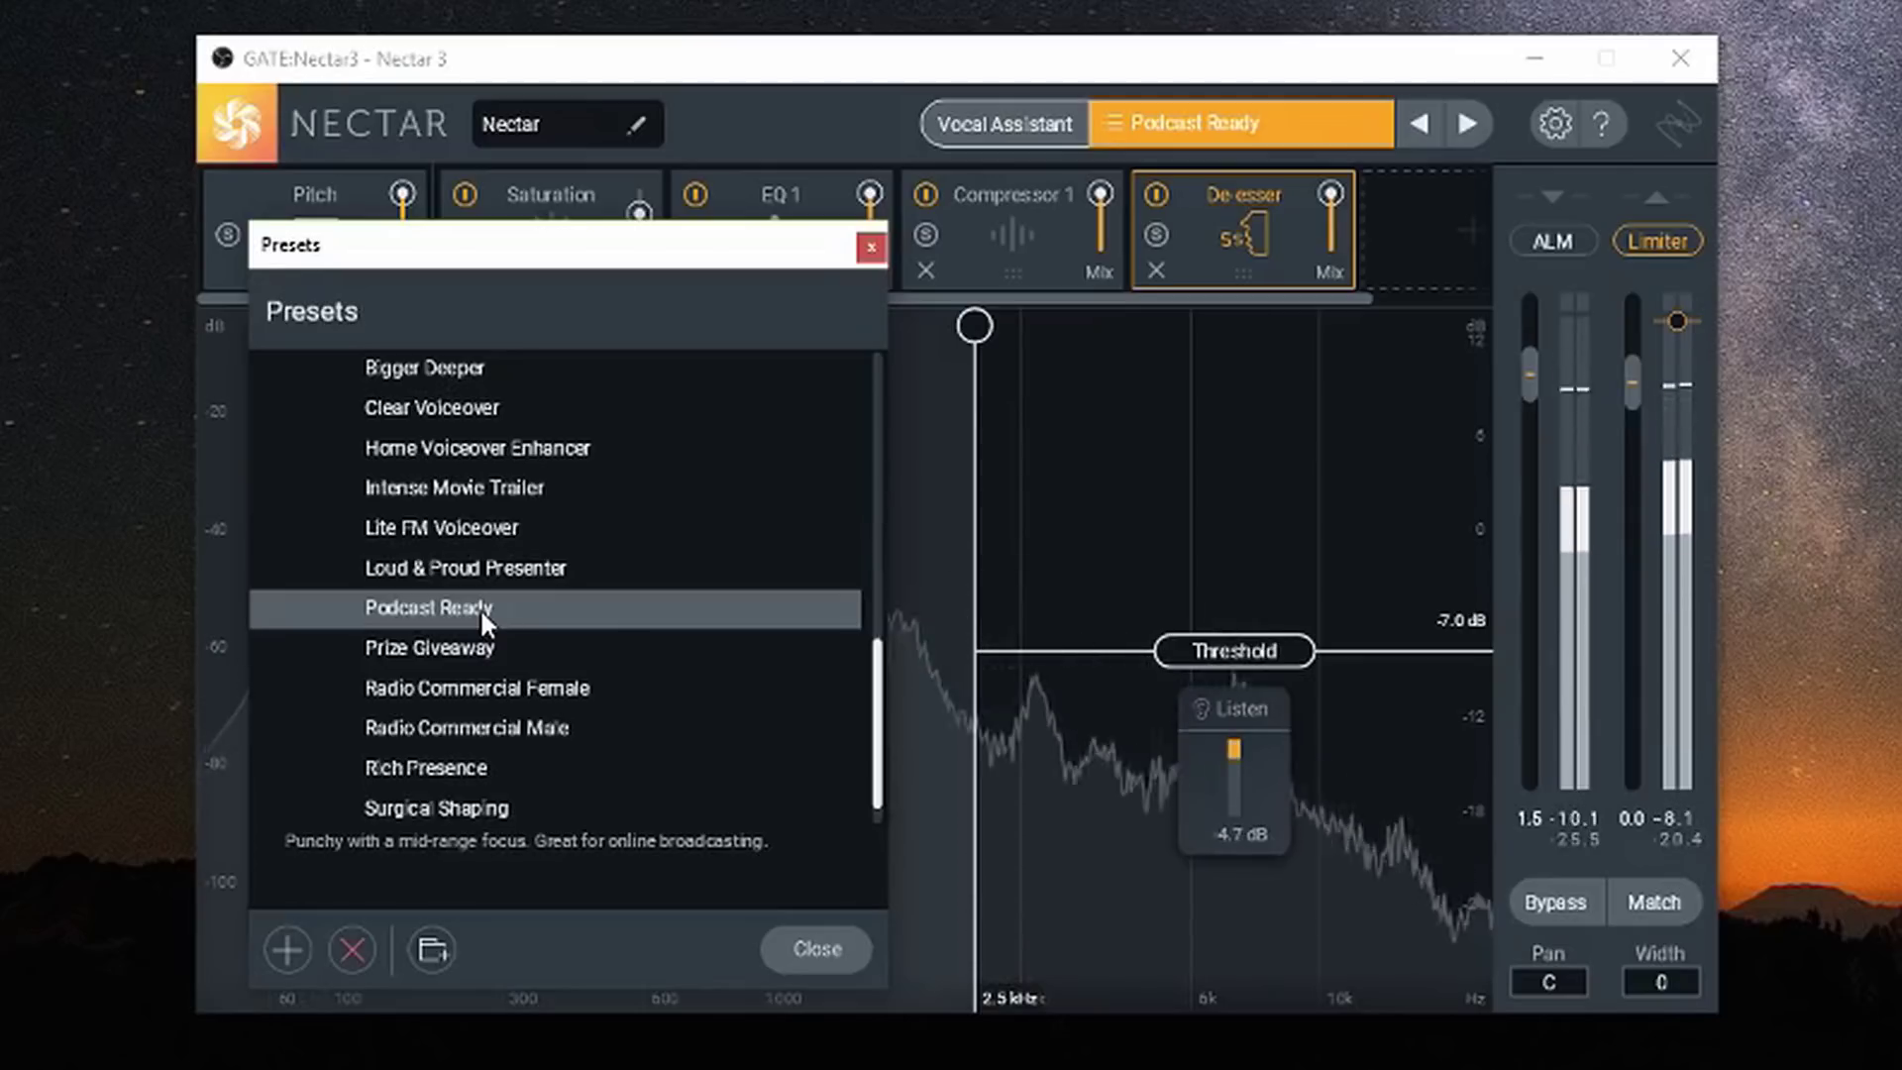
Audition the Voice Over & Dialogue presets from Prize Giveaway through Surgical Shaping, and load the Intense Movie Trailer preset.
click(479, 651)
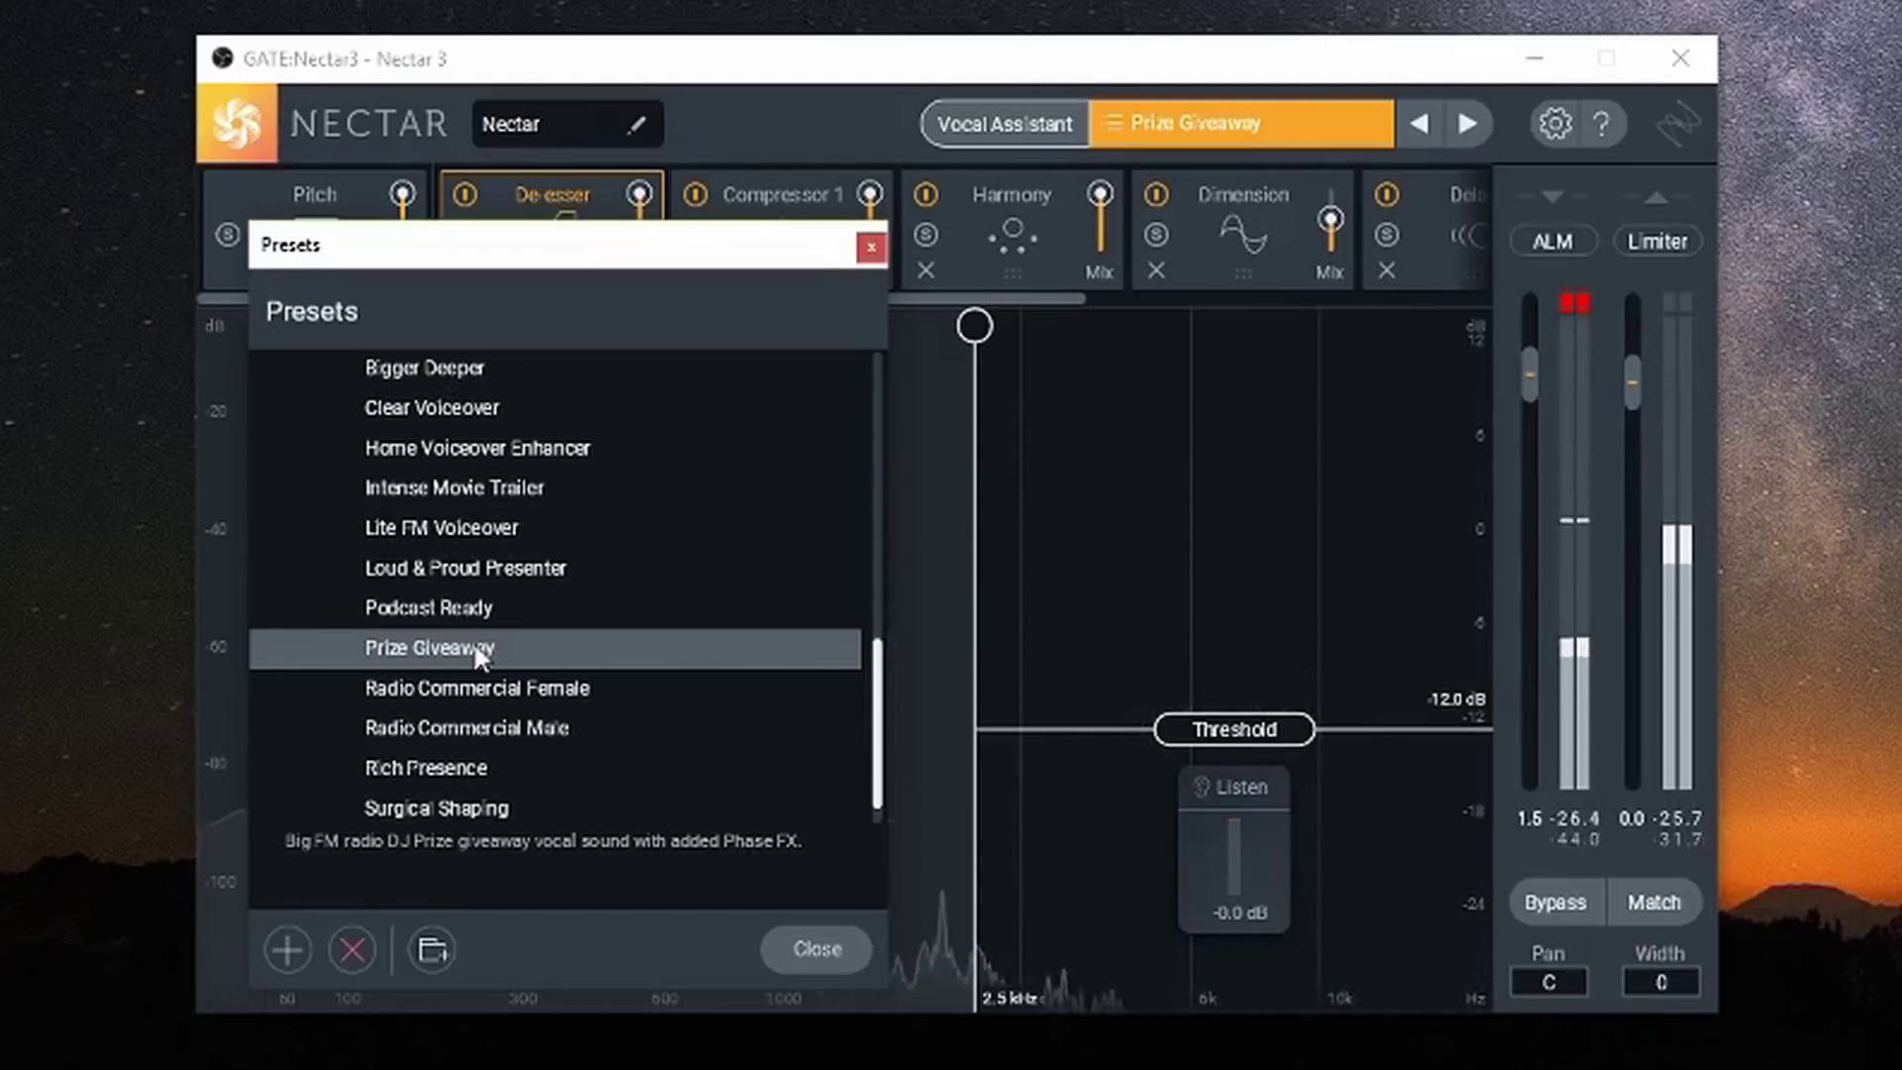
click(473, 683)
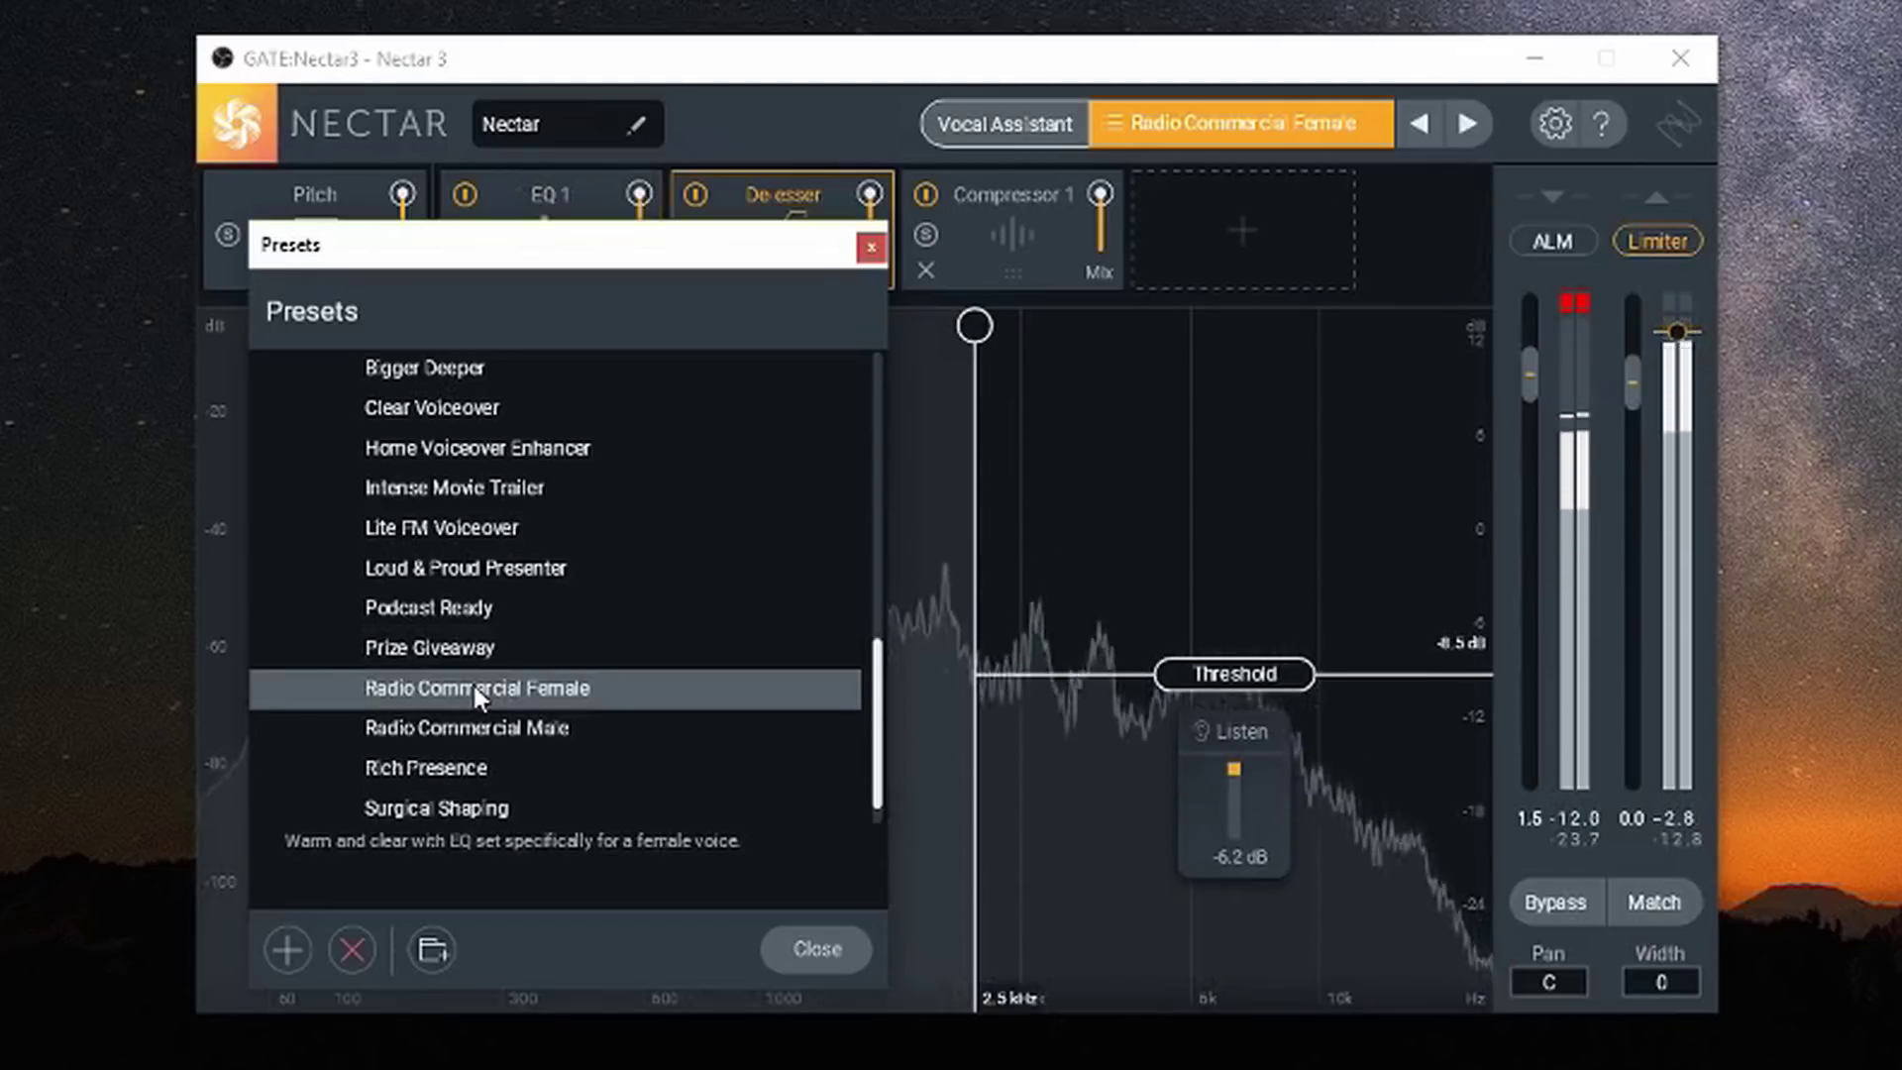
click(473, 728)
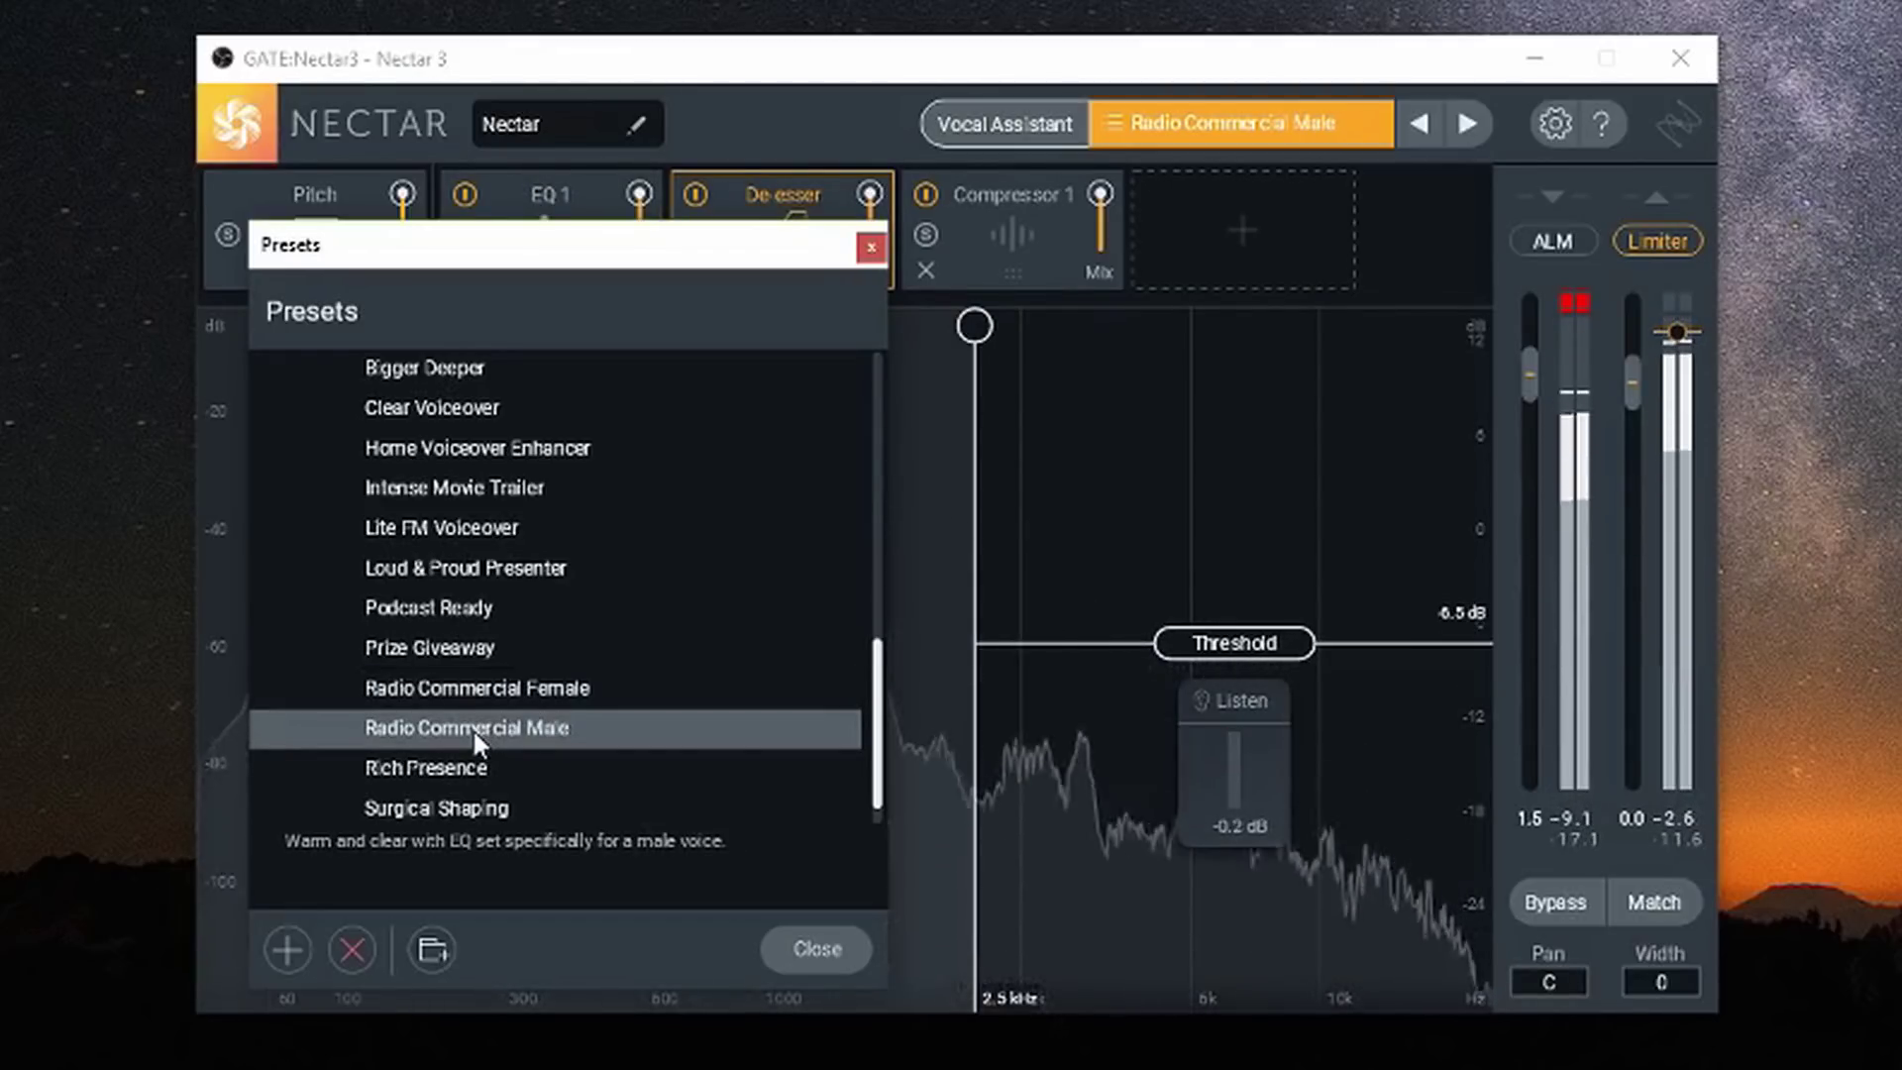
click(466, 767)
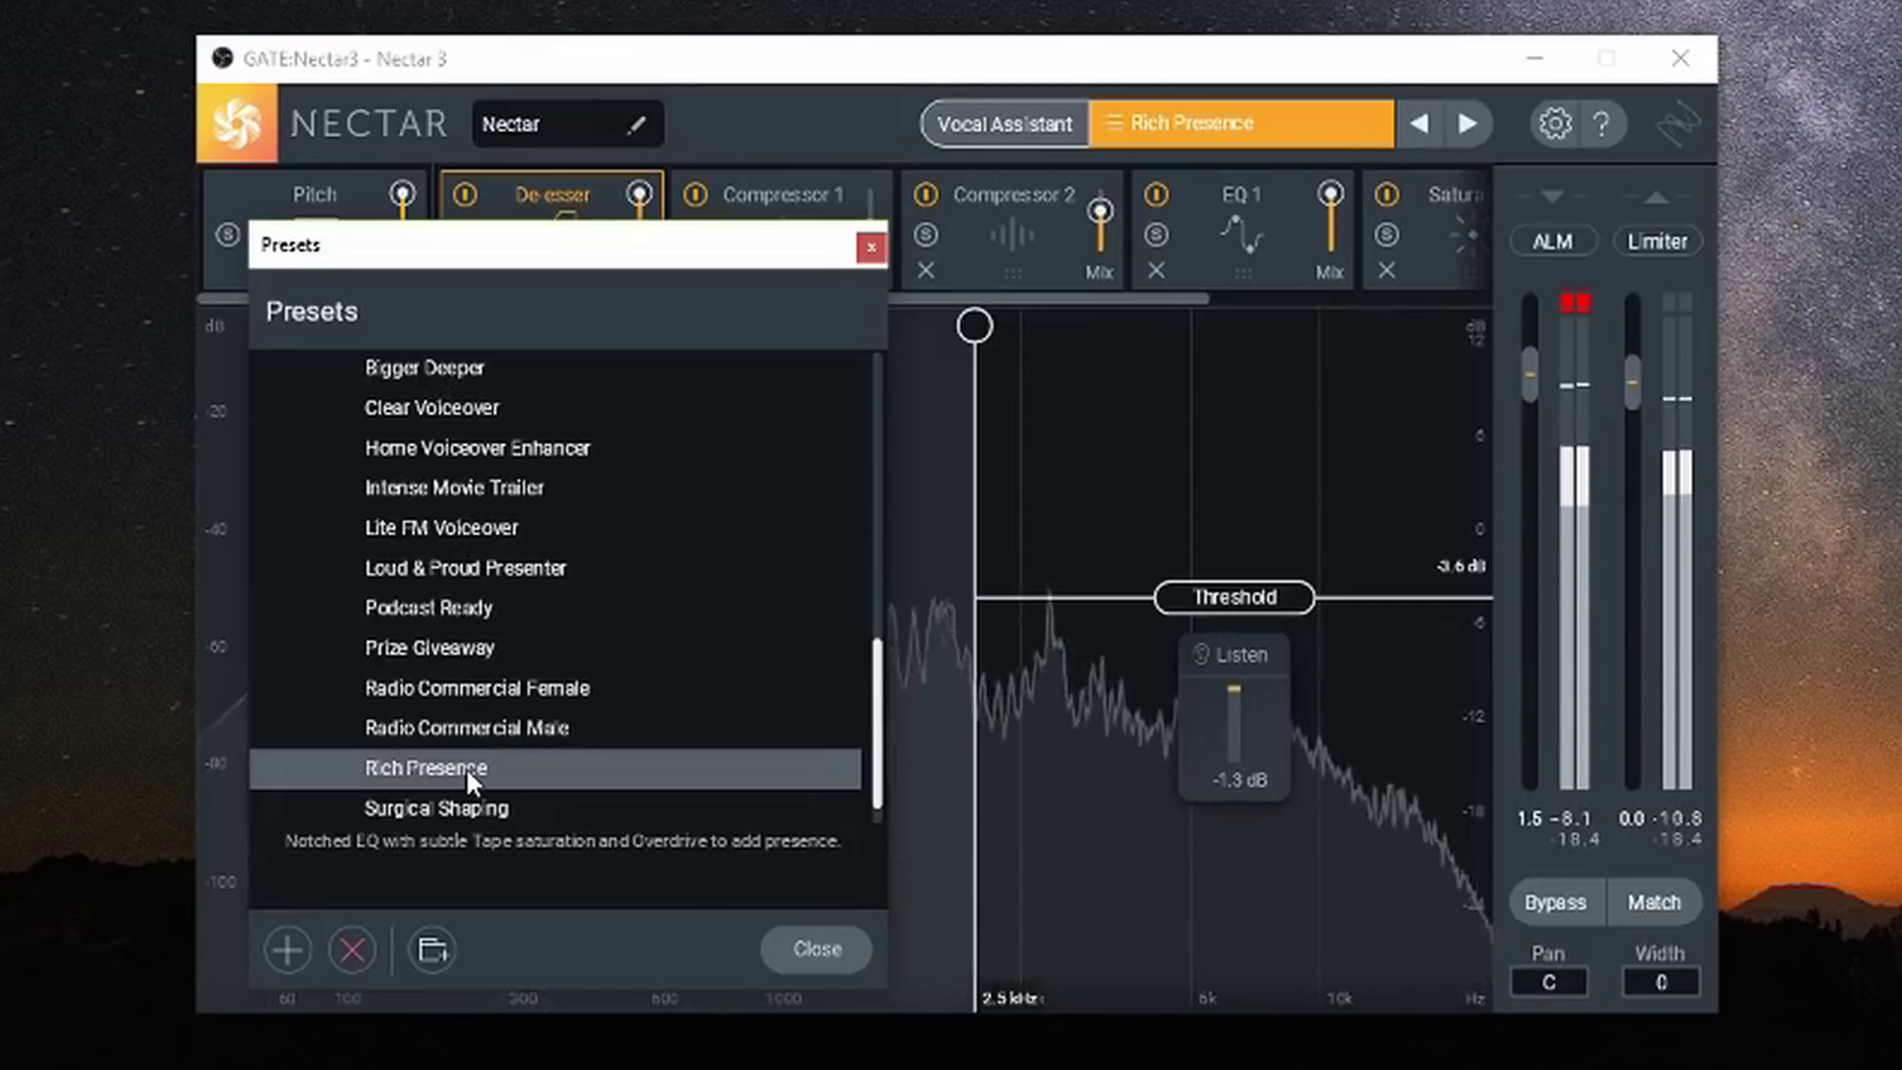
click(466, 805)
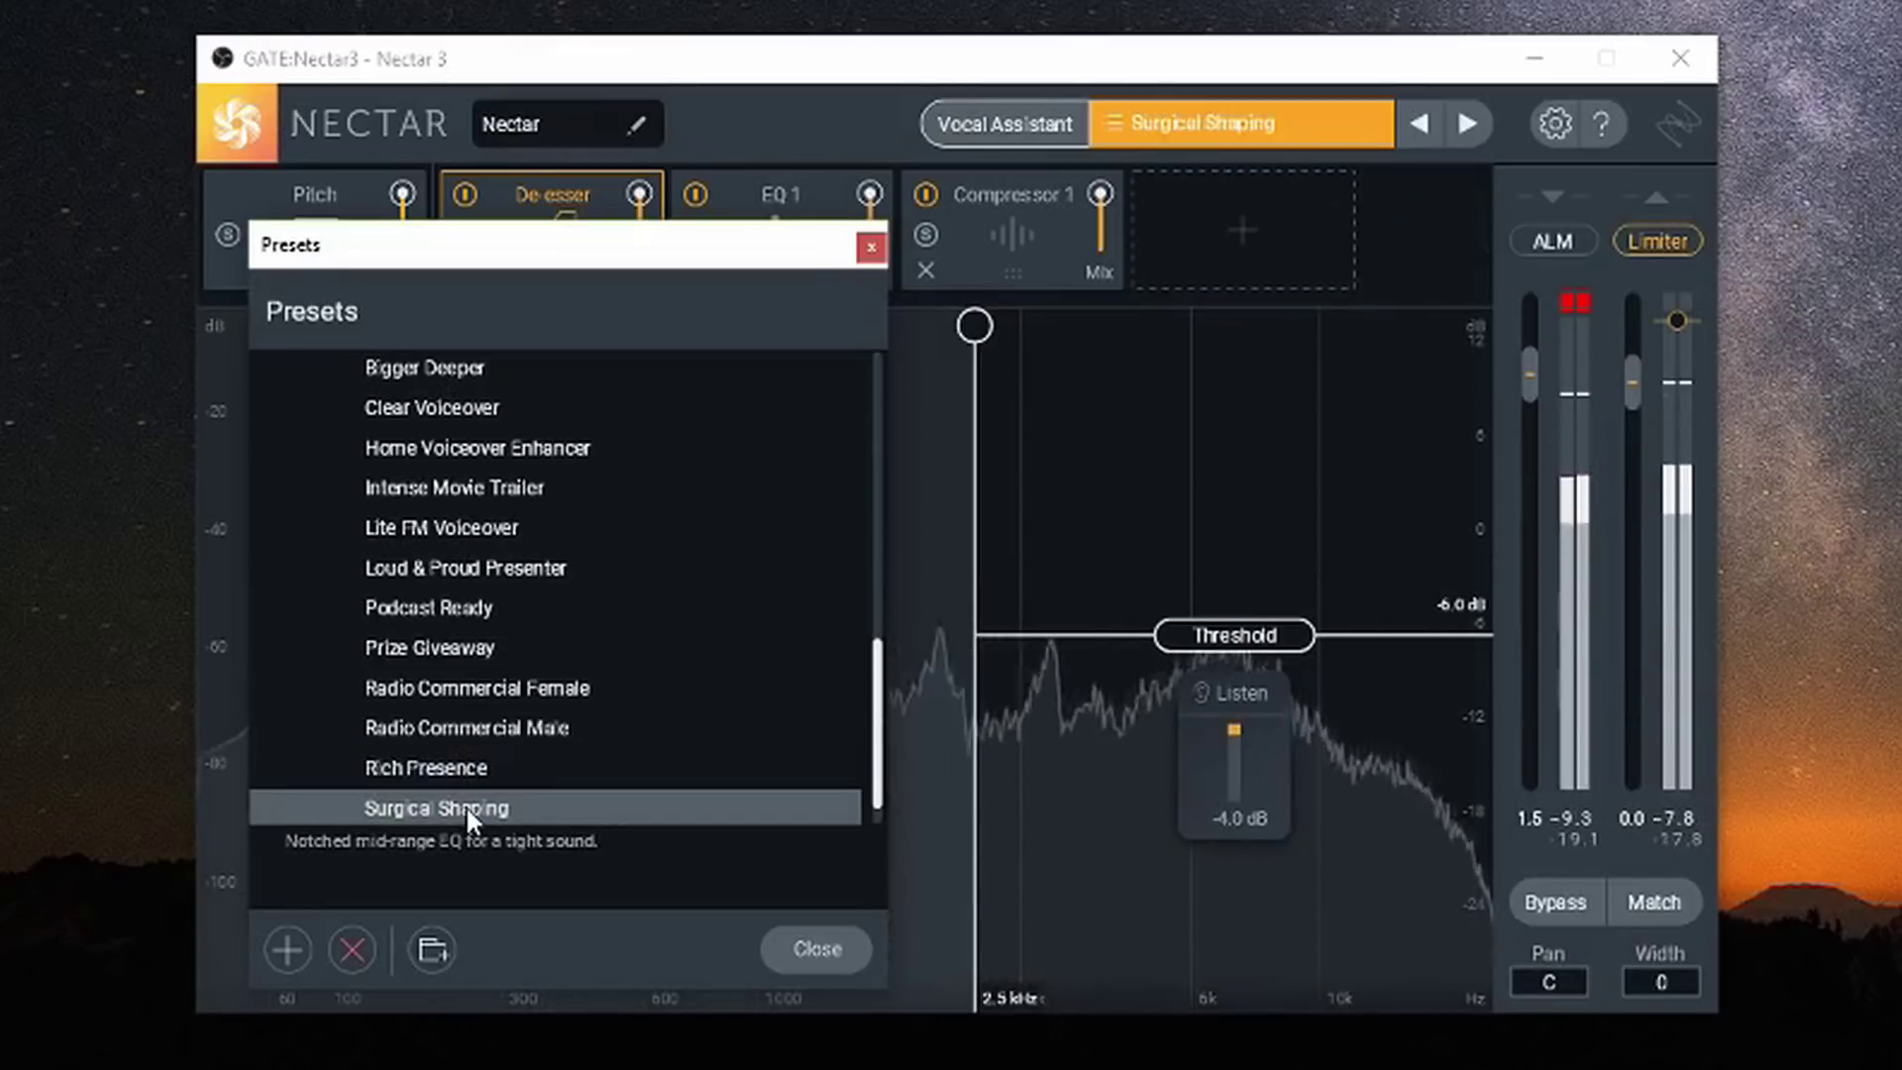
click(585, 486)
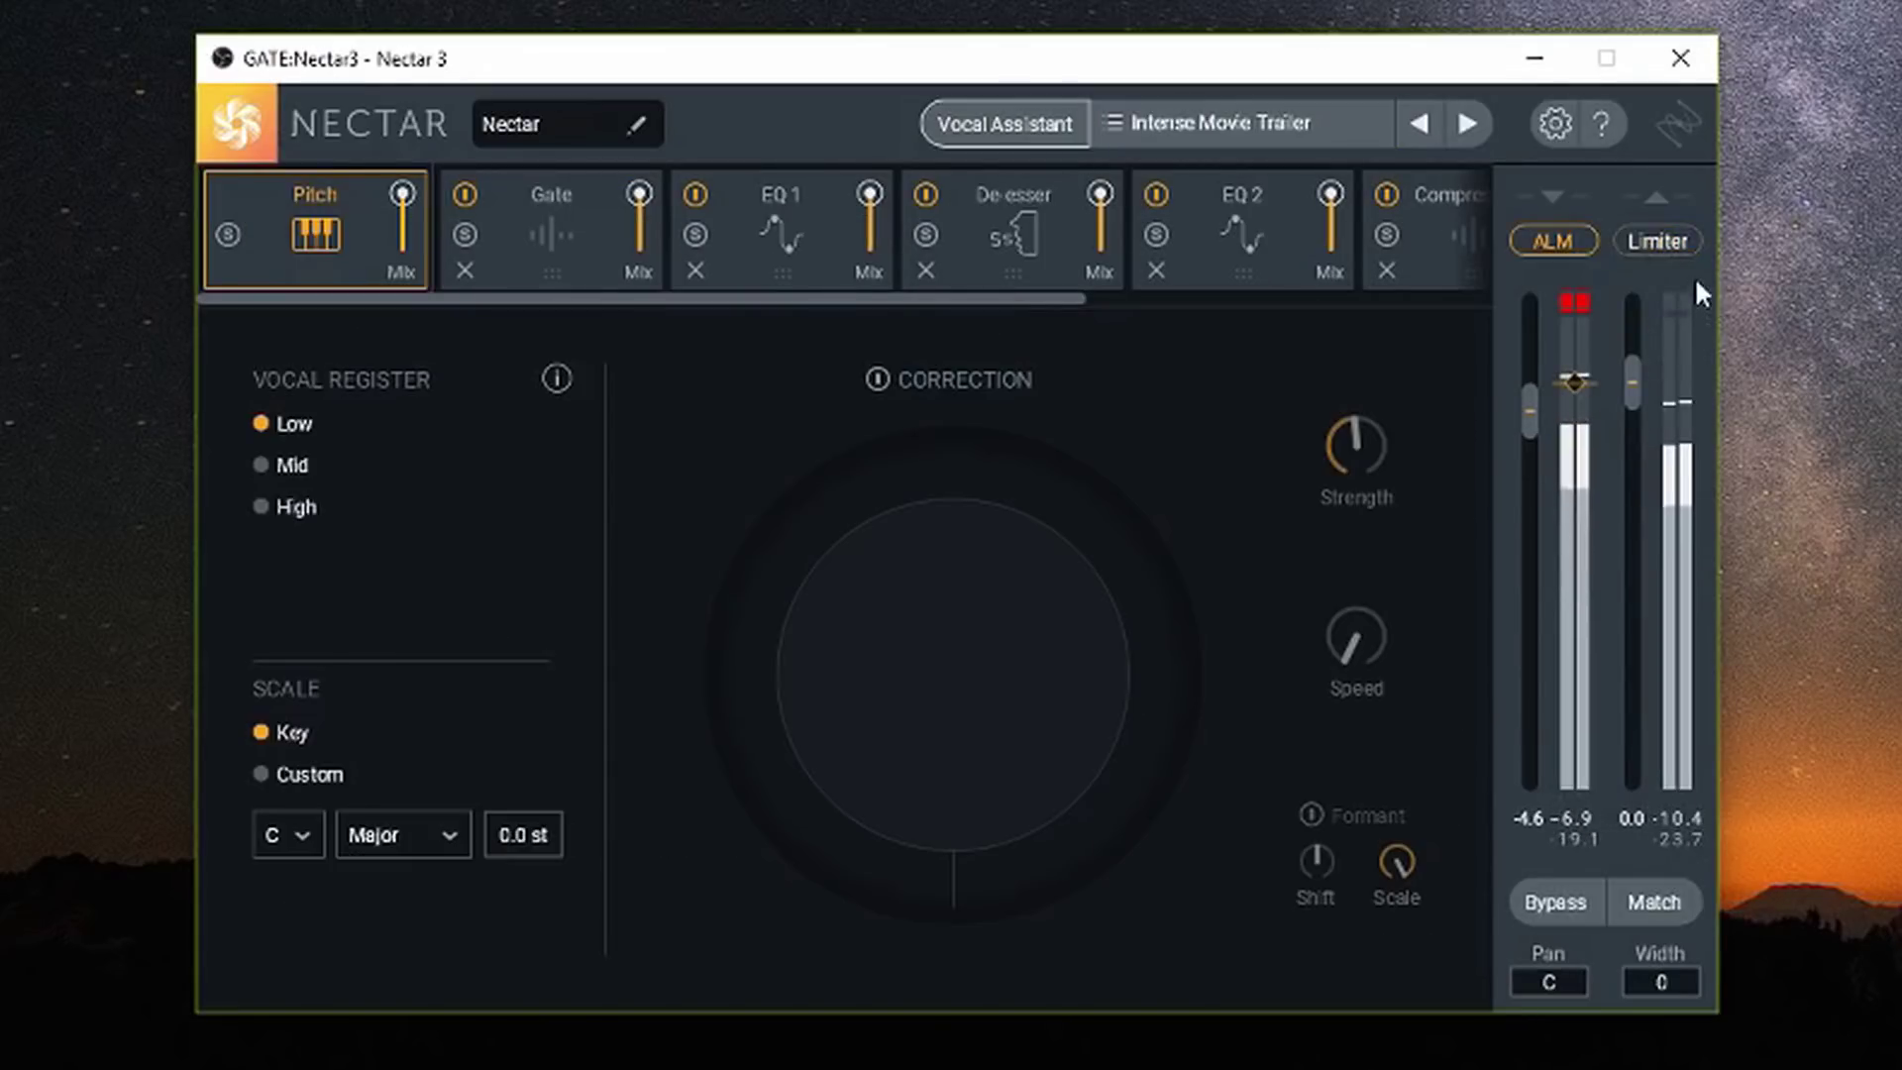
Enable the output Limiter, try its ceiling at lower levels, and set it to -1.0 dB.
click(1672, 244)
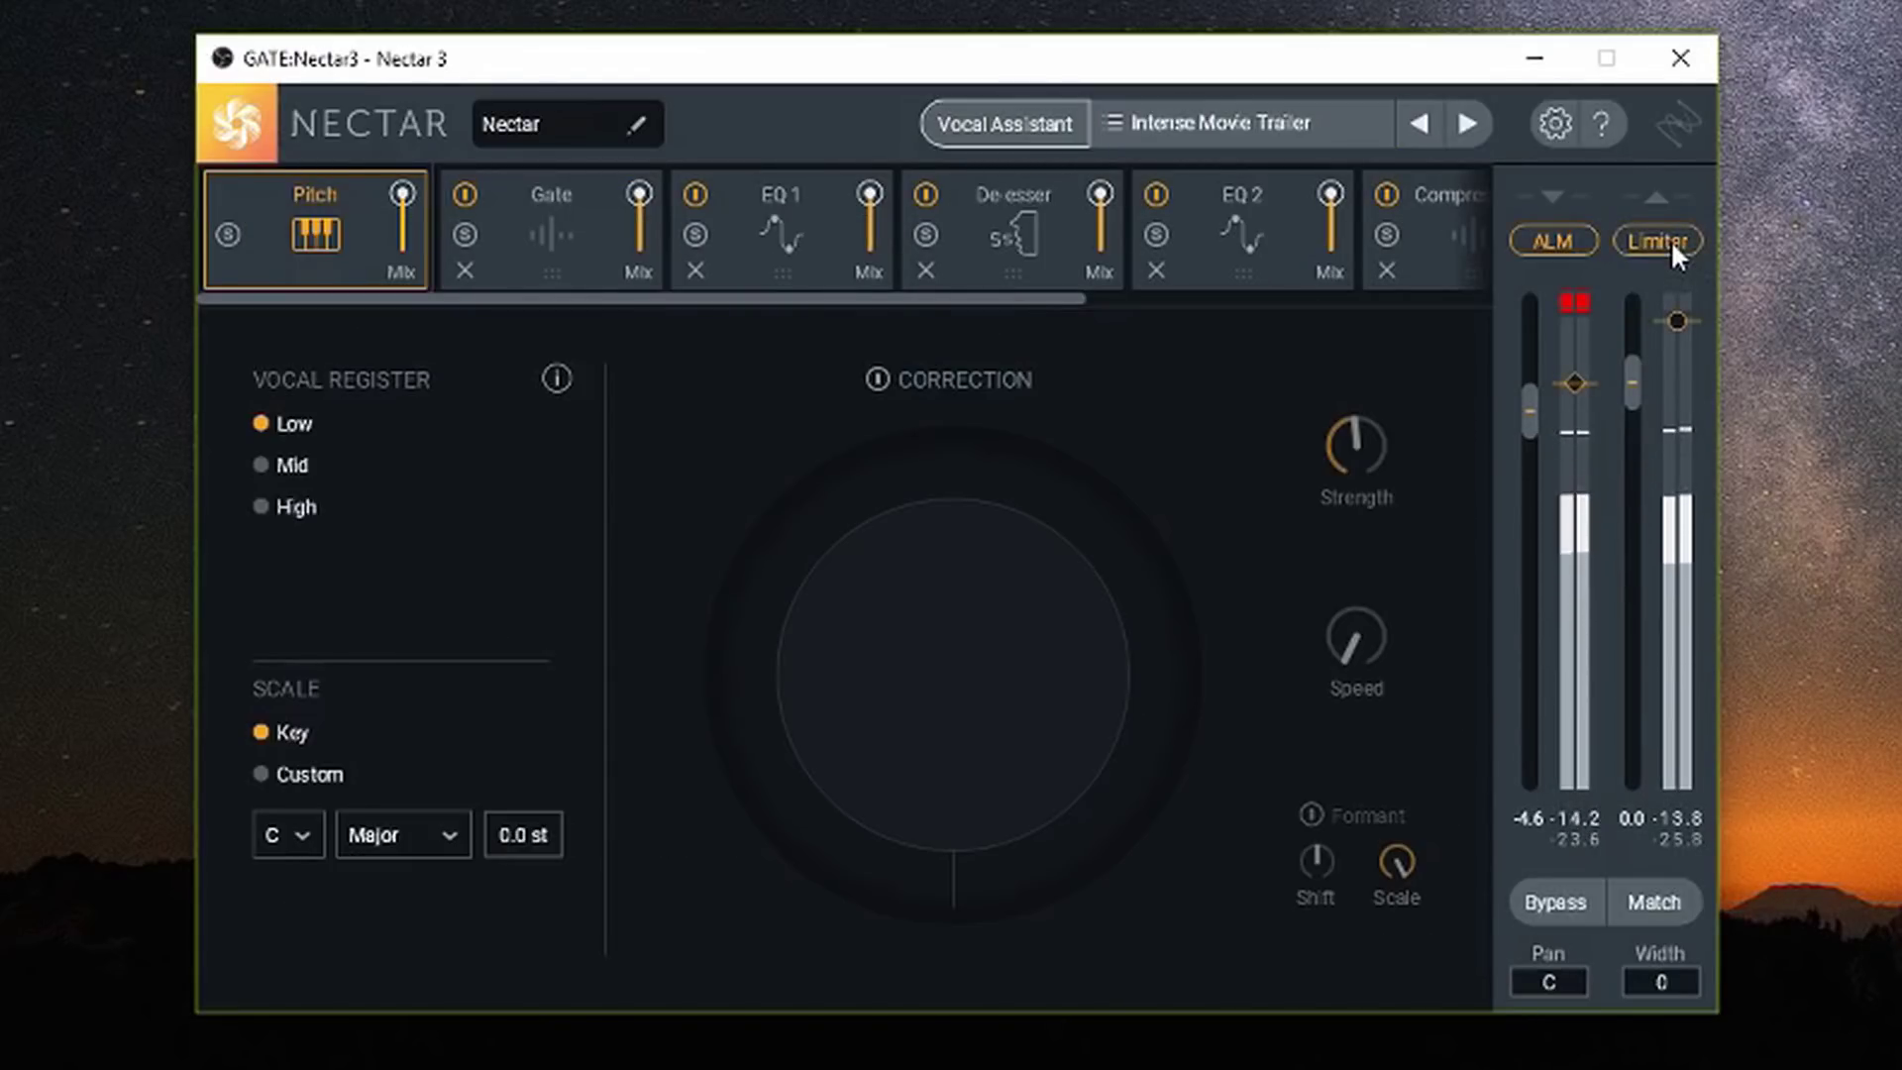
mouse_move(1675, 322)
drag(1675, 322, 1680, 468)
drag(1688, 626, 1686, 341)
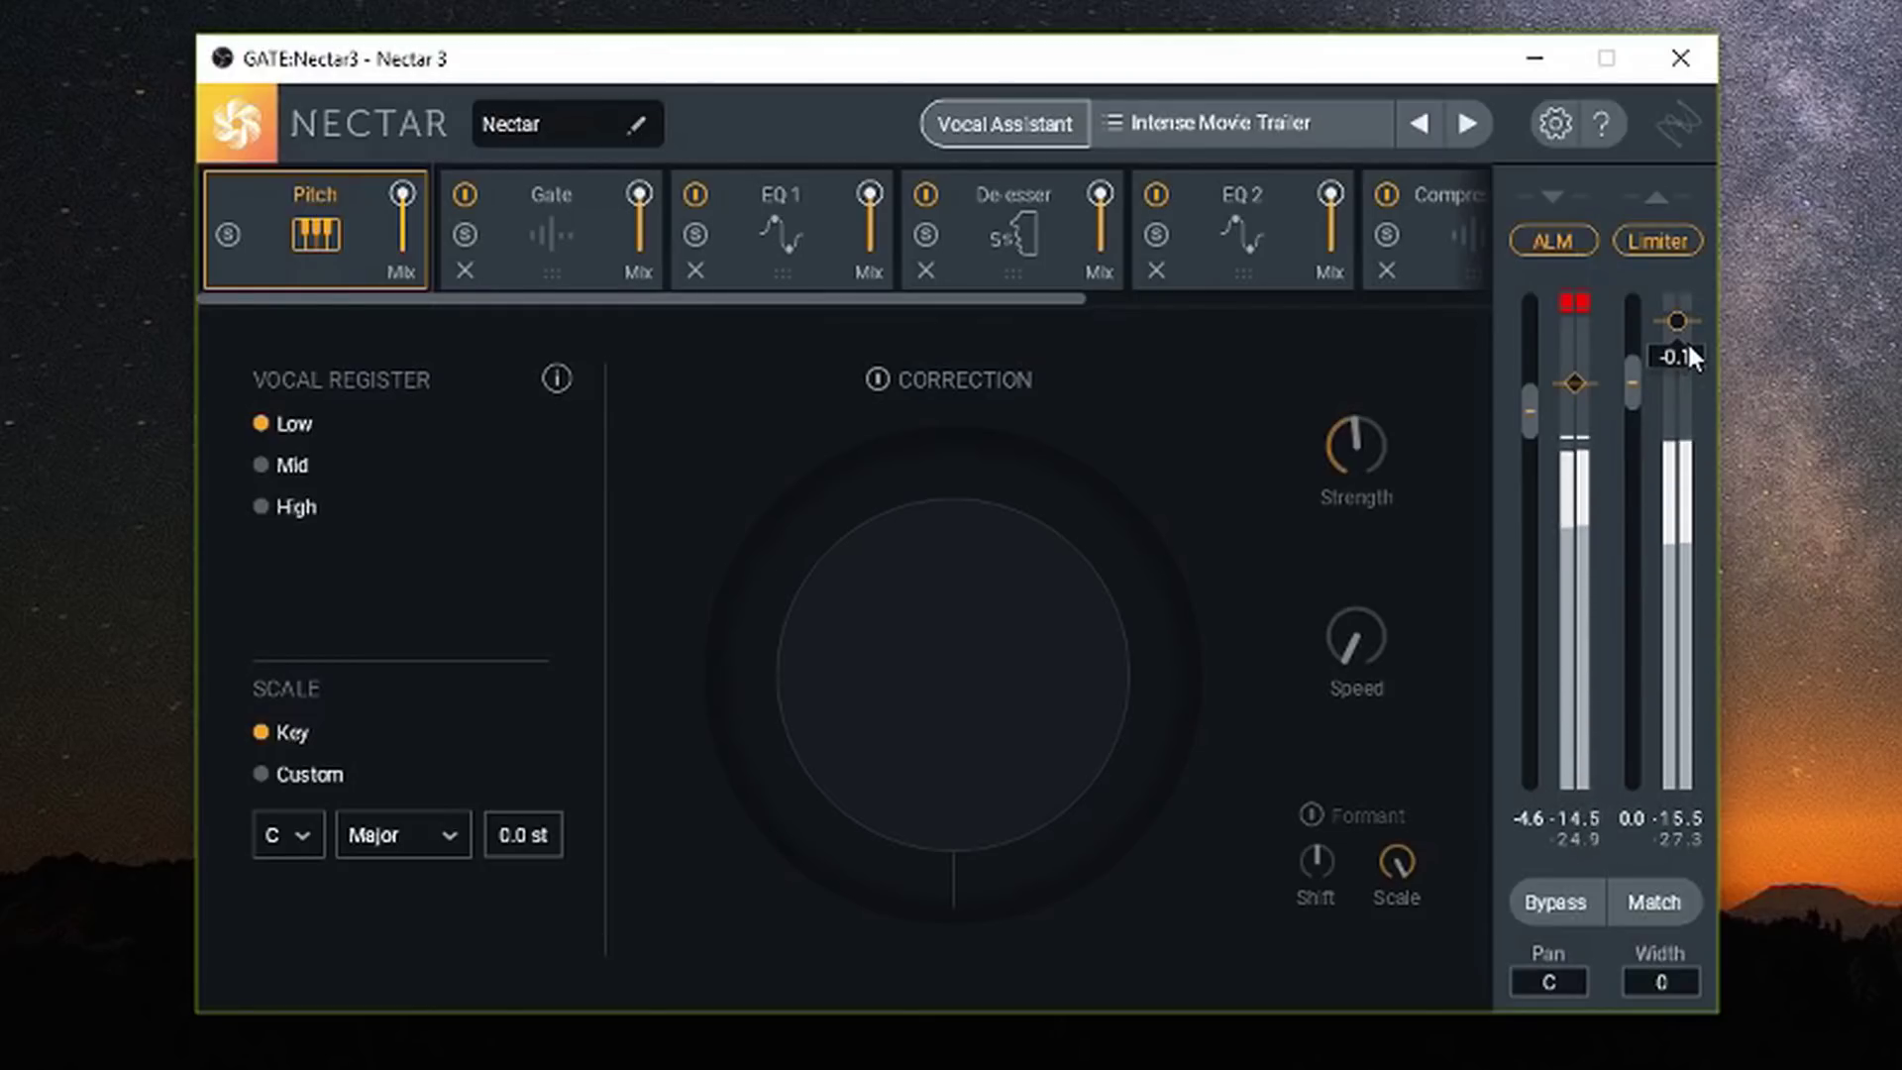
click(1676, 247)
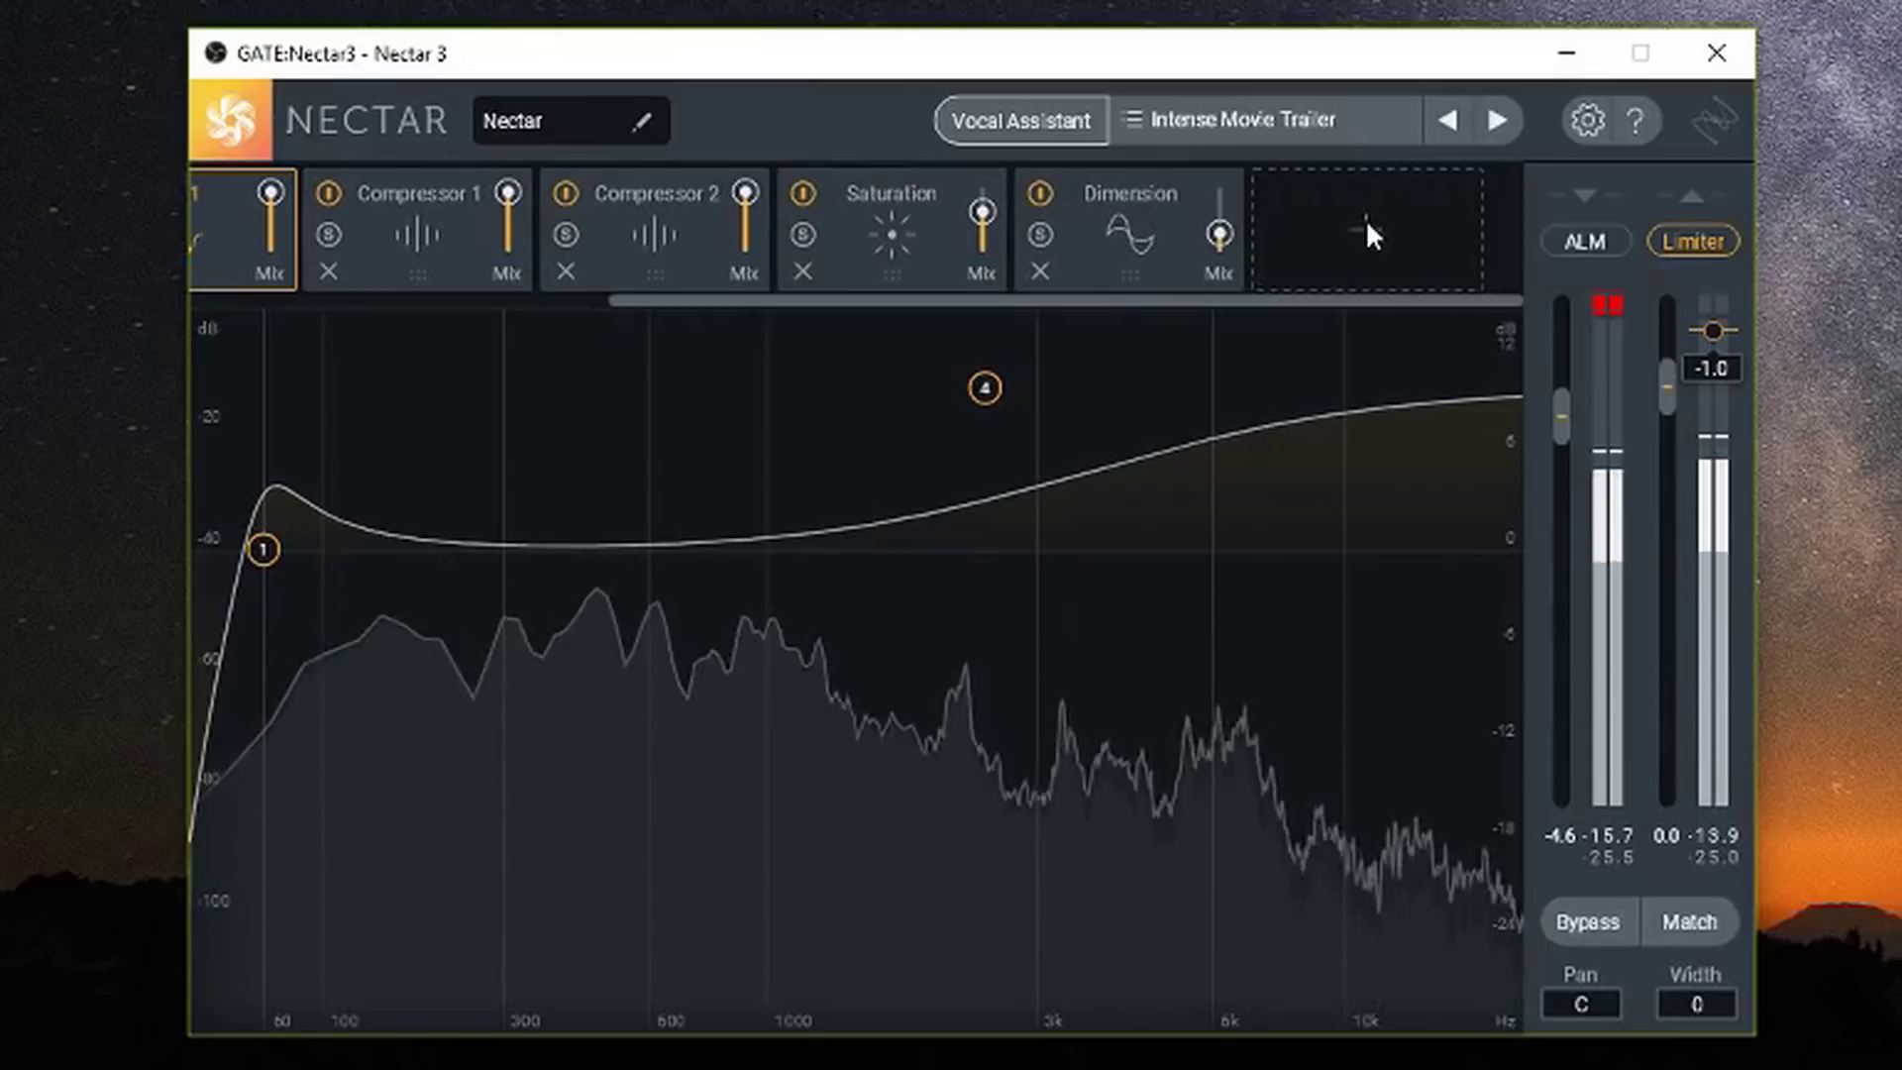
Try a Delay module at the end of the chain, bypass it for comparison, and remove it.
click(1368, 224)
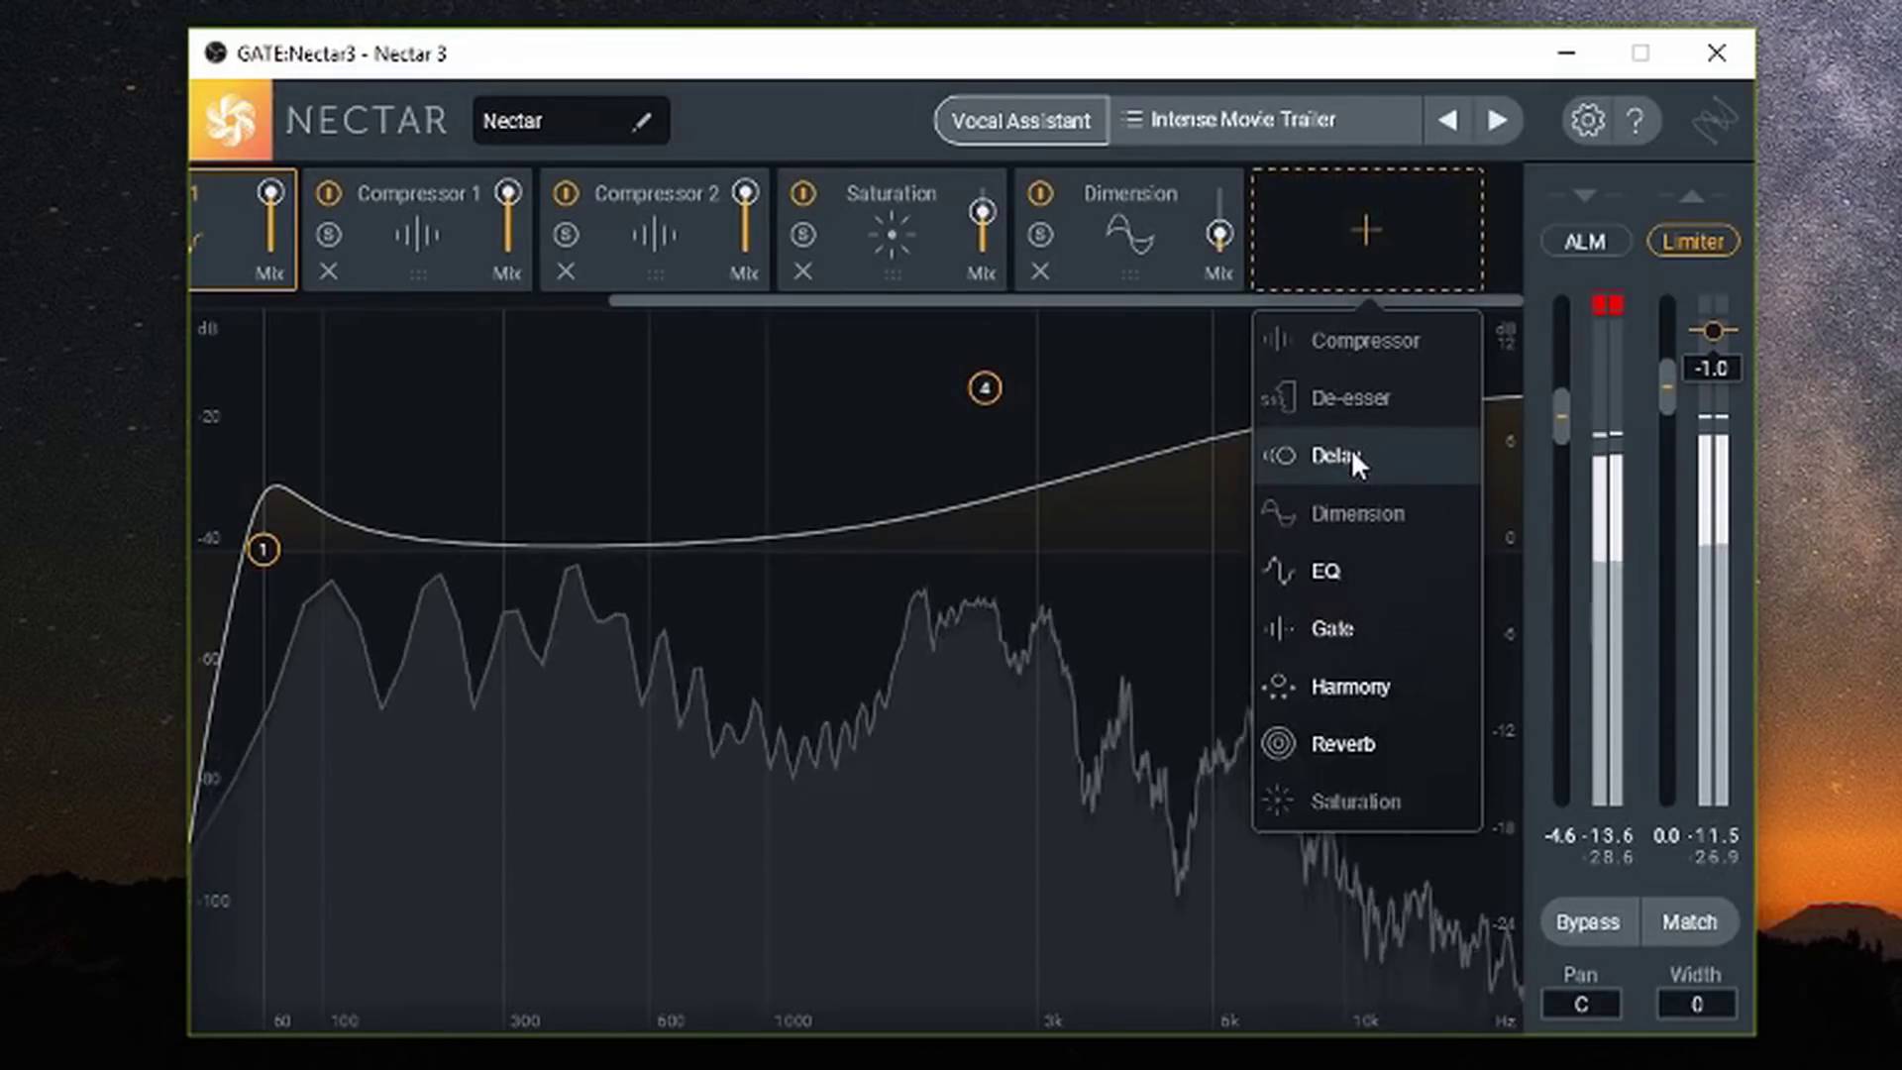
click(1353, 456)
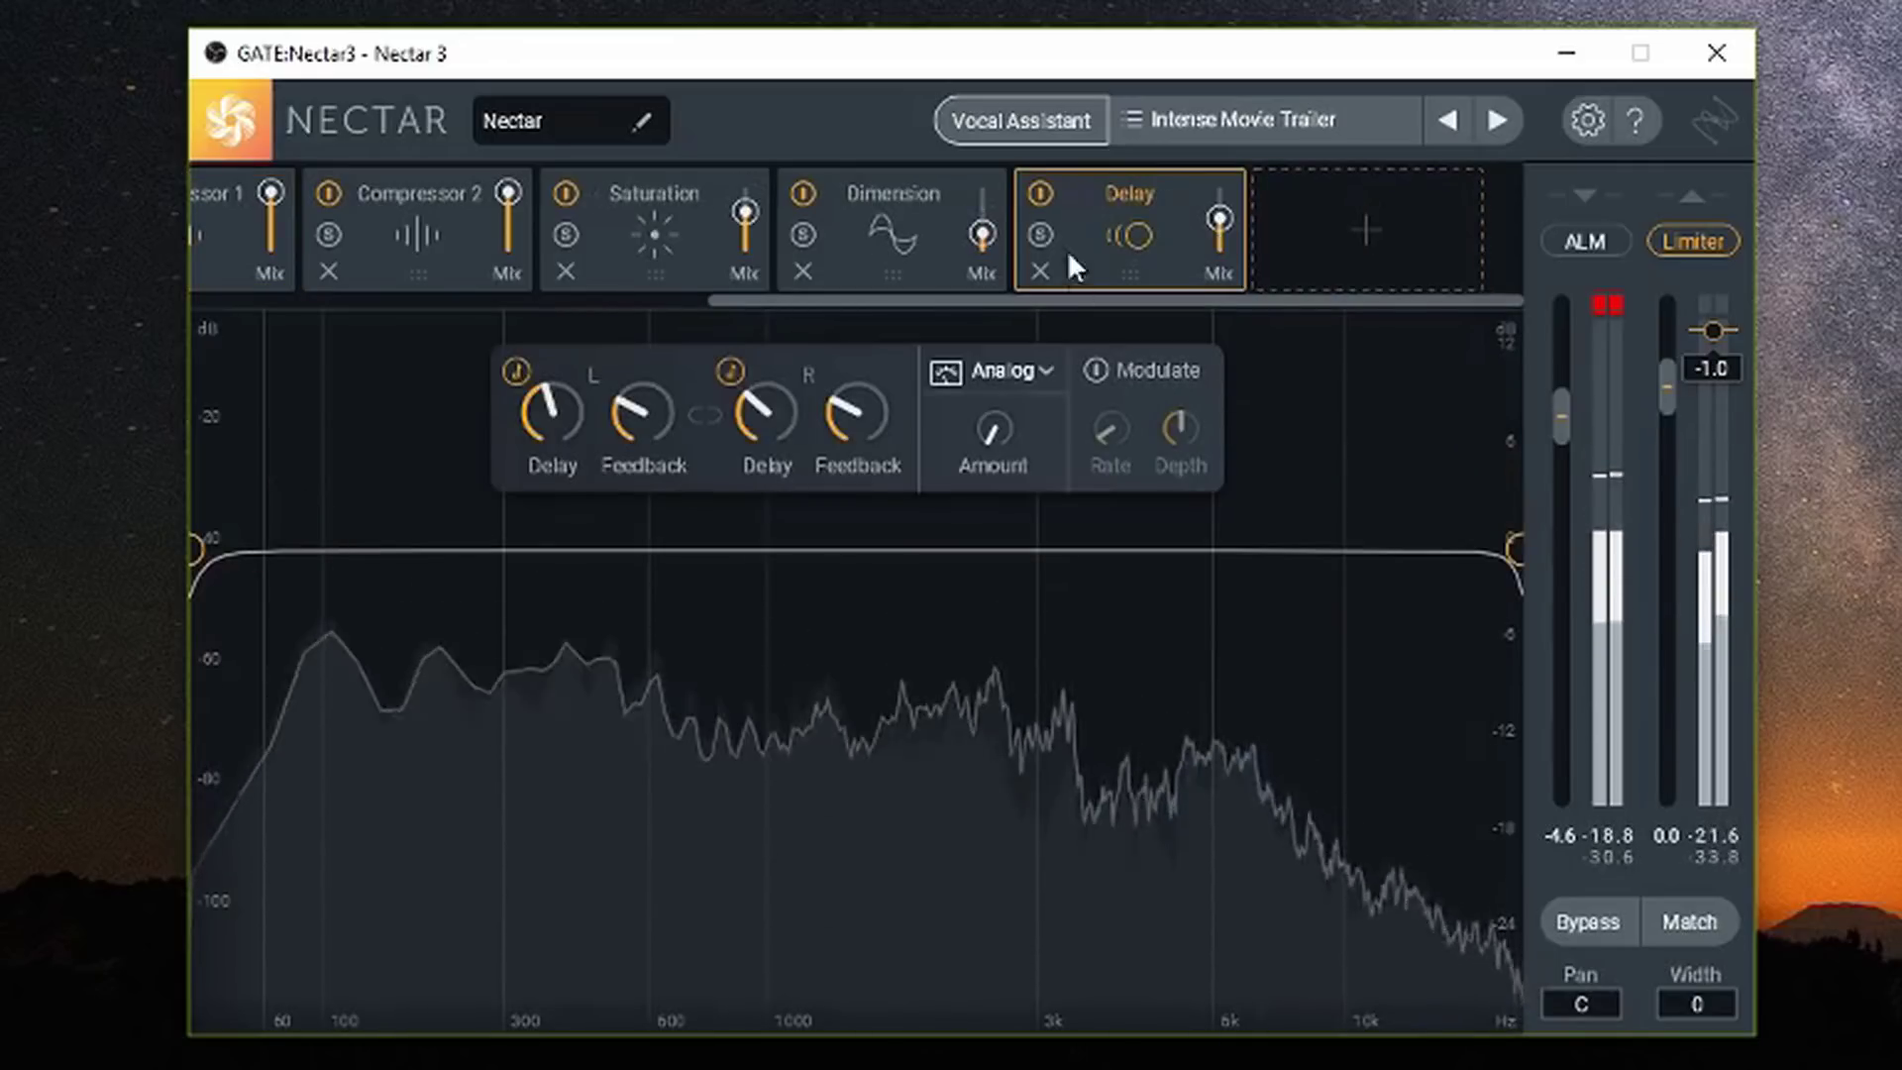
click(1041, 194)
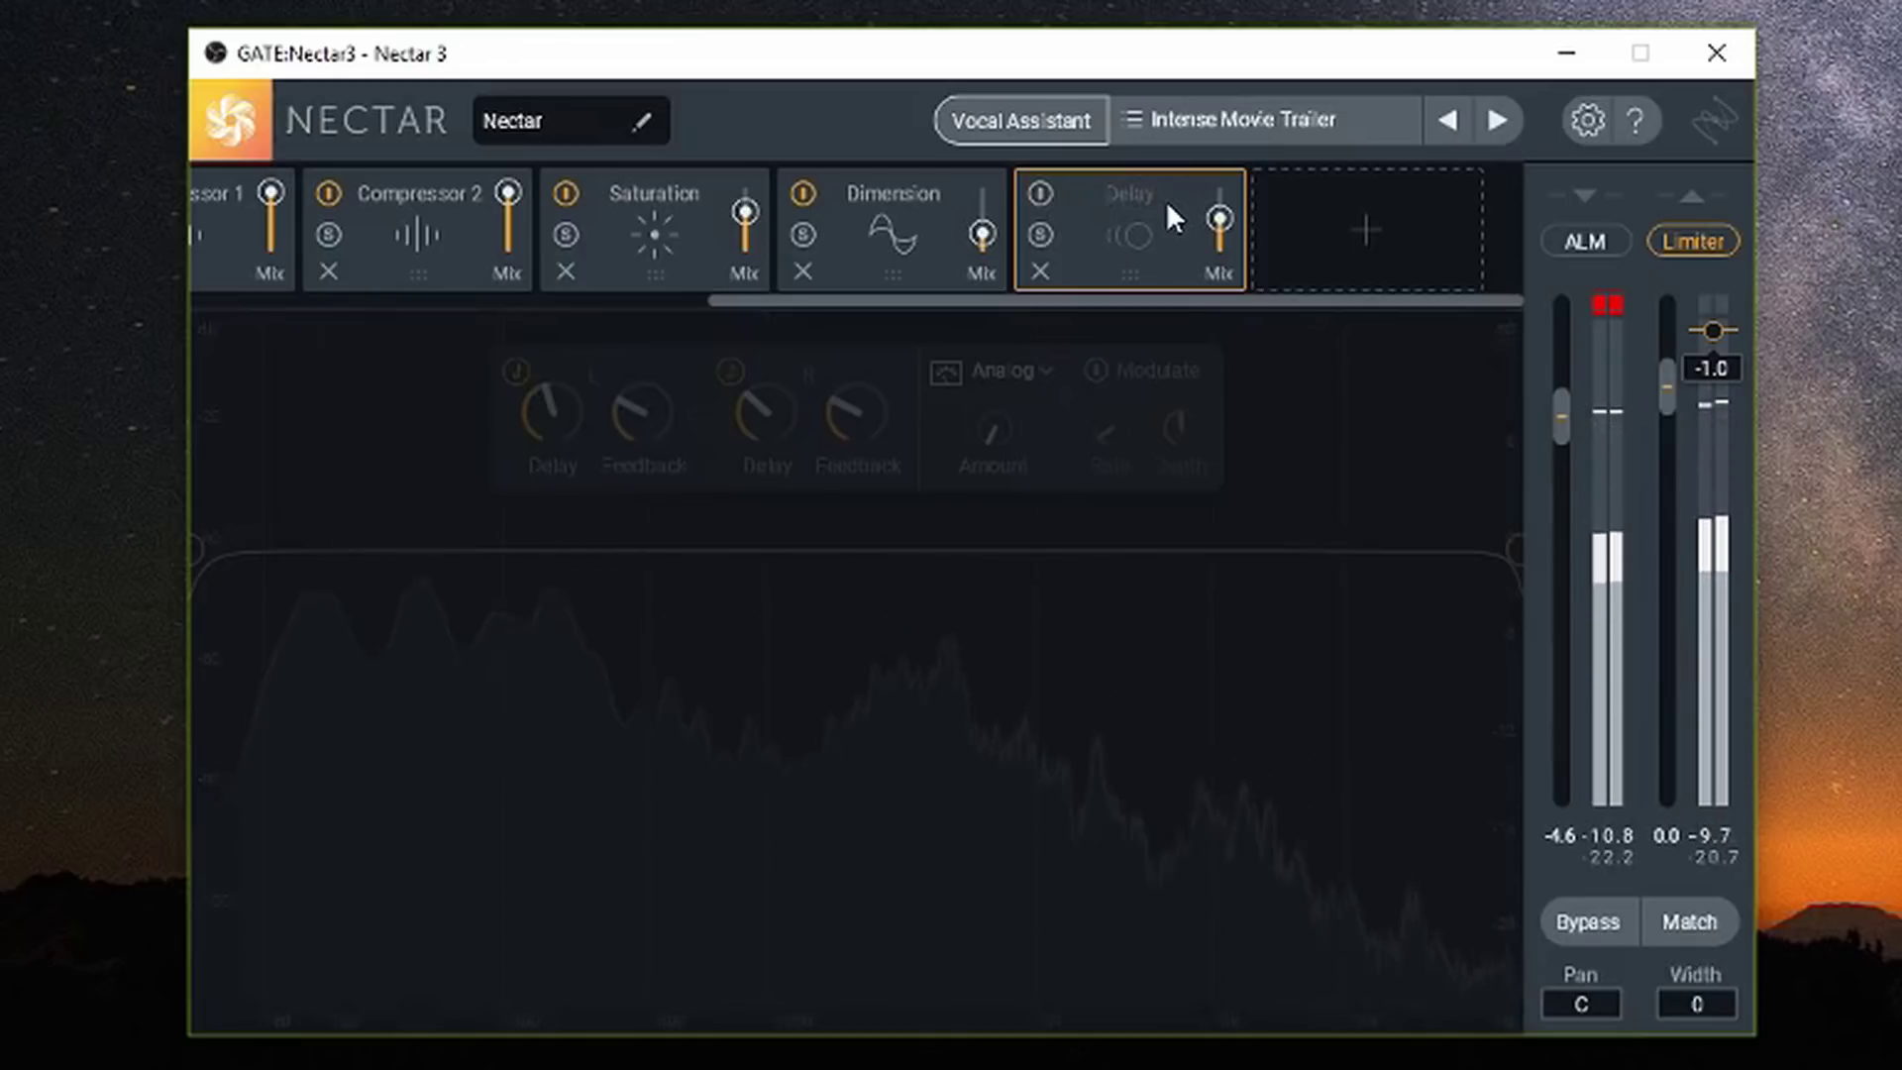
click(1040, 271)
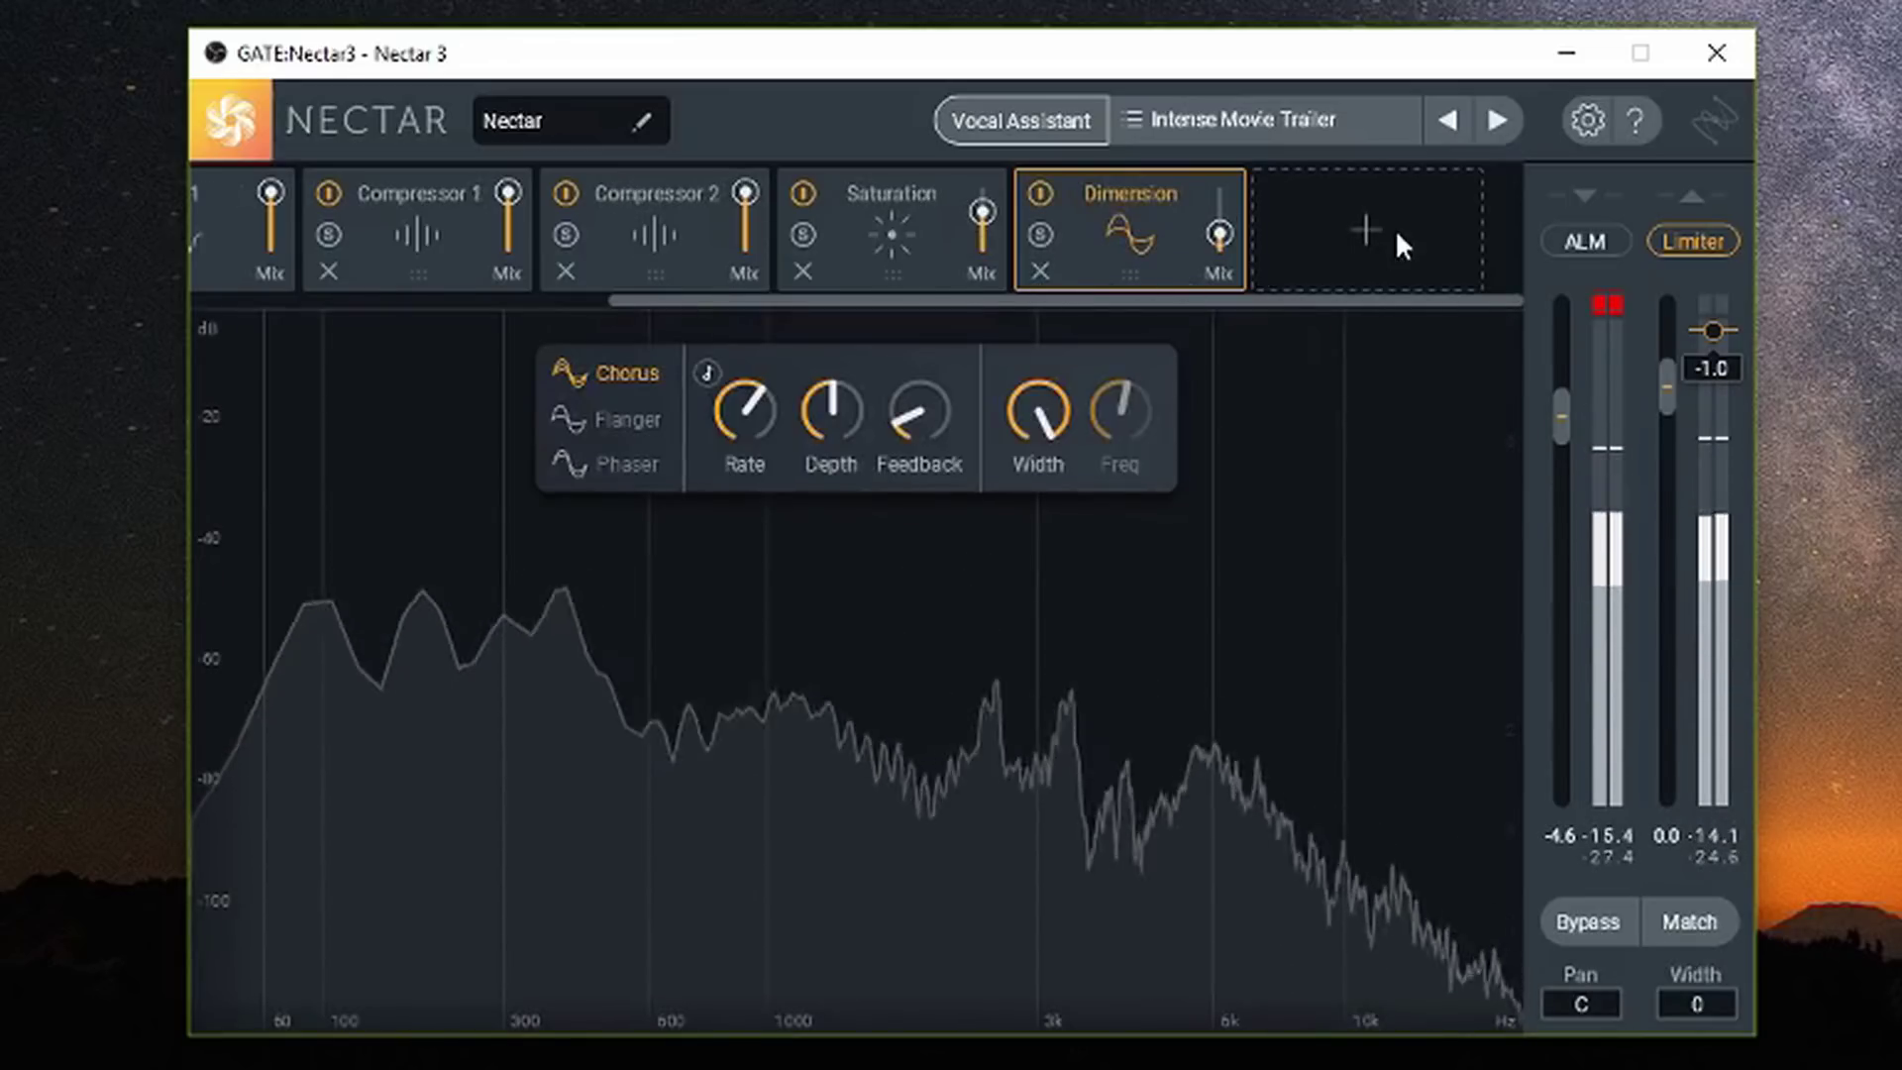
Try a Harmony module at the end of the chain, adding extra unison voices in its pan and gain field.
click(1363, 235)
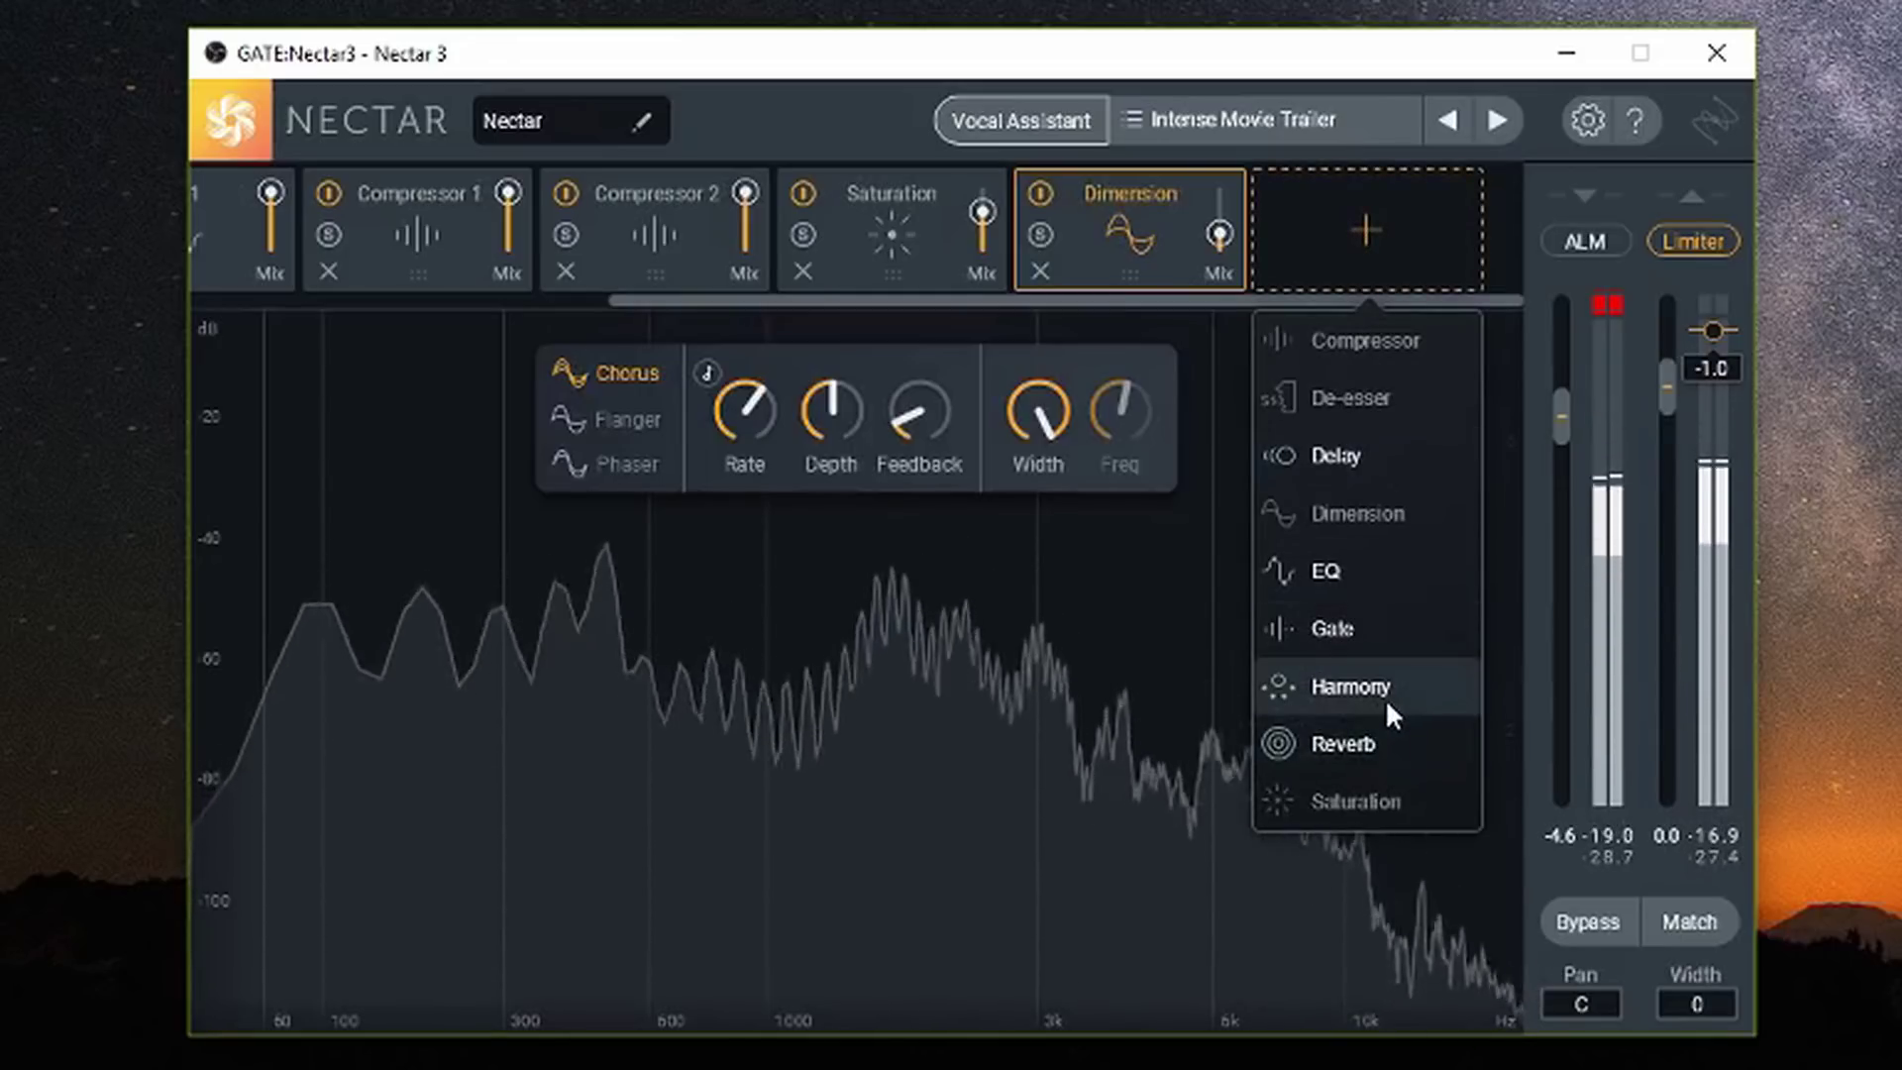
click(1385, 698)
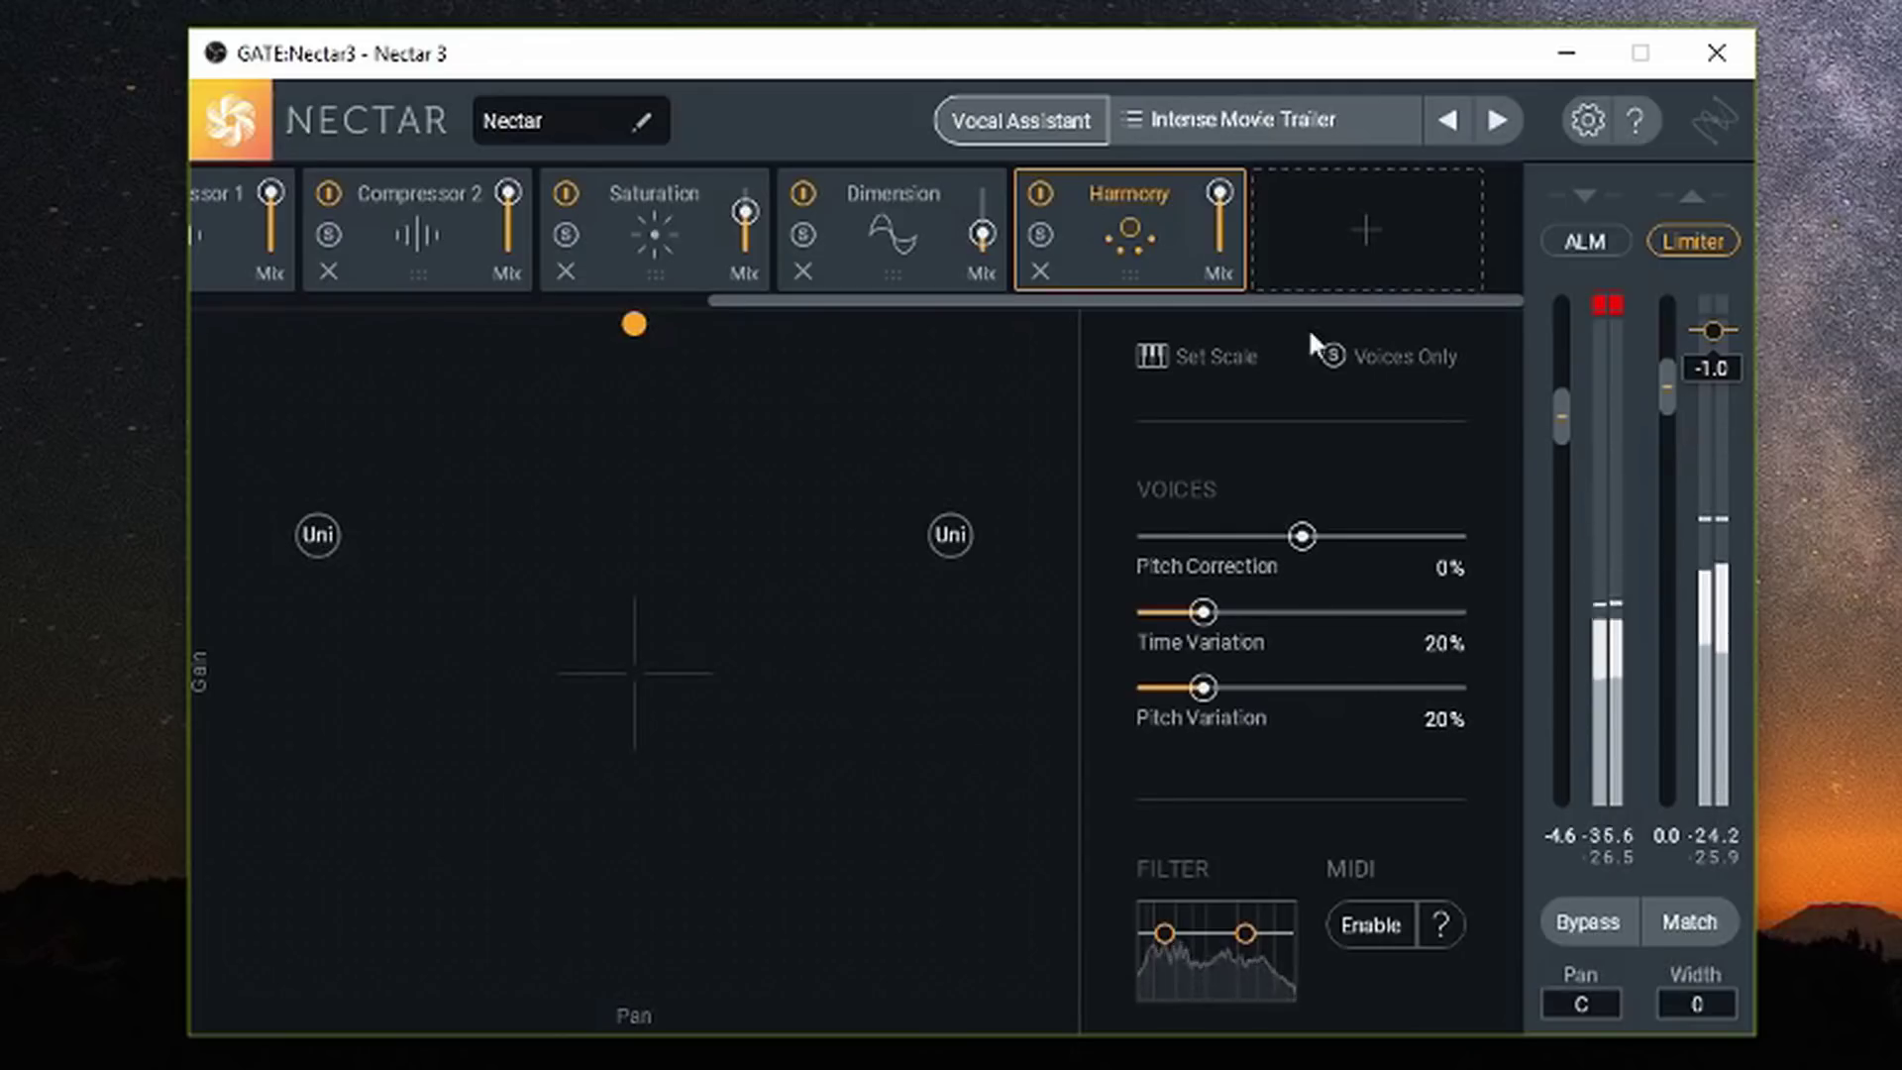
mouse_move(1001, 396)
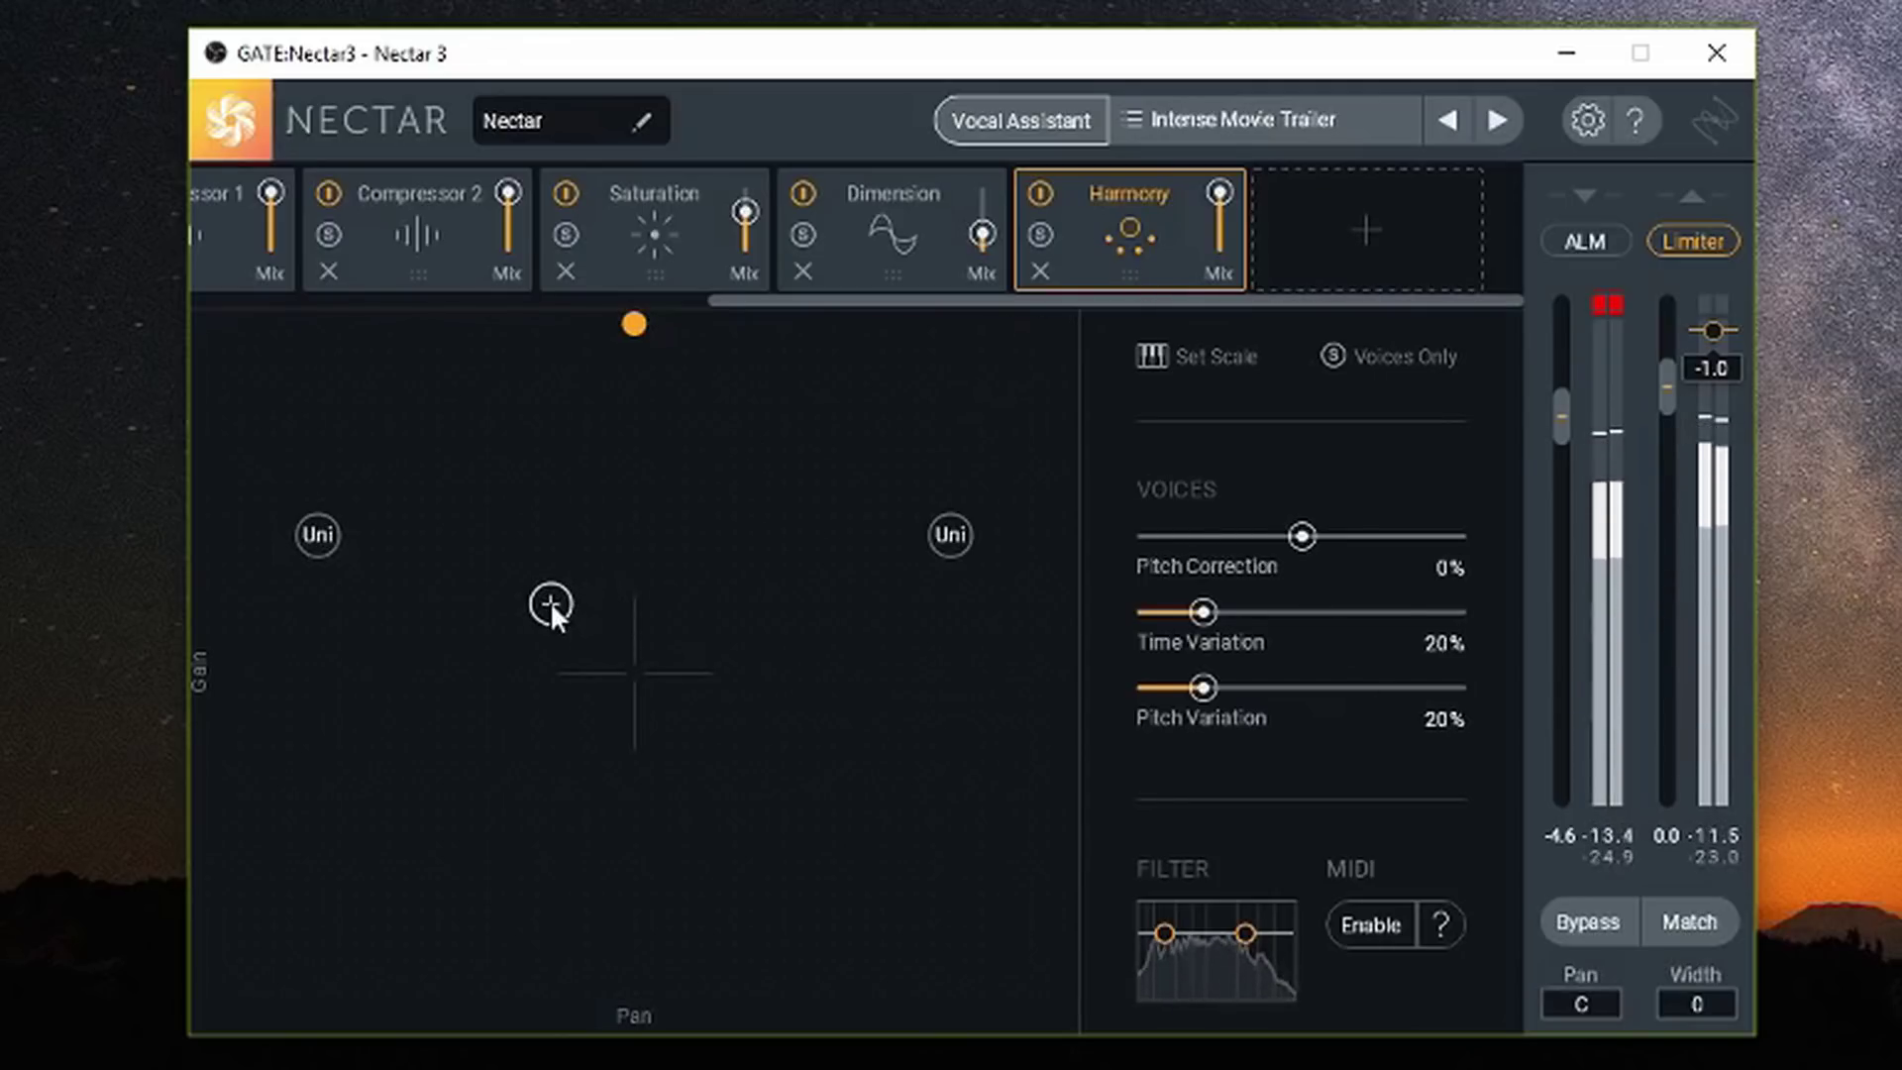
click(550, 603)
click(794, 600)
click(795, 600)
drag(795, 600, 781, 678)
click(514, 707)
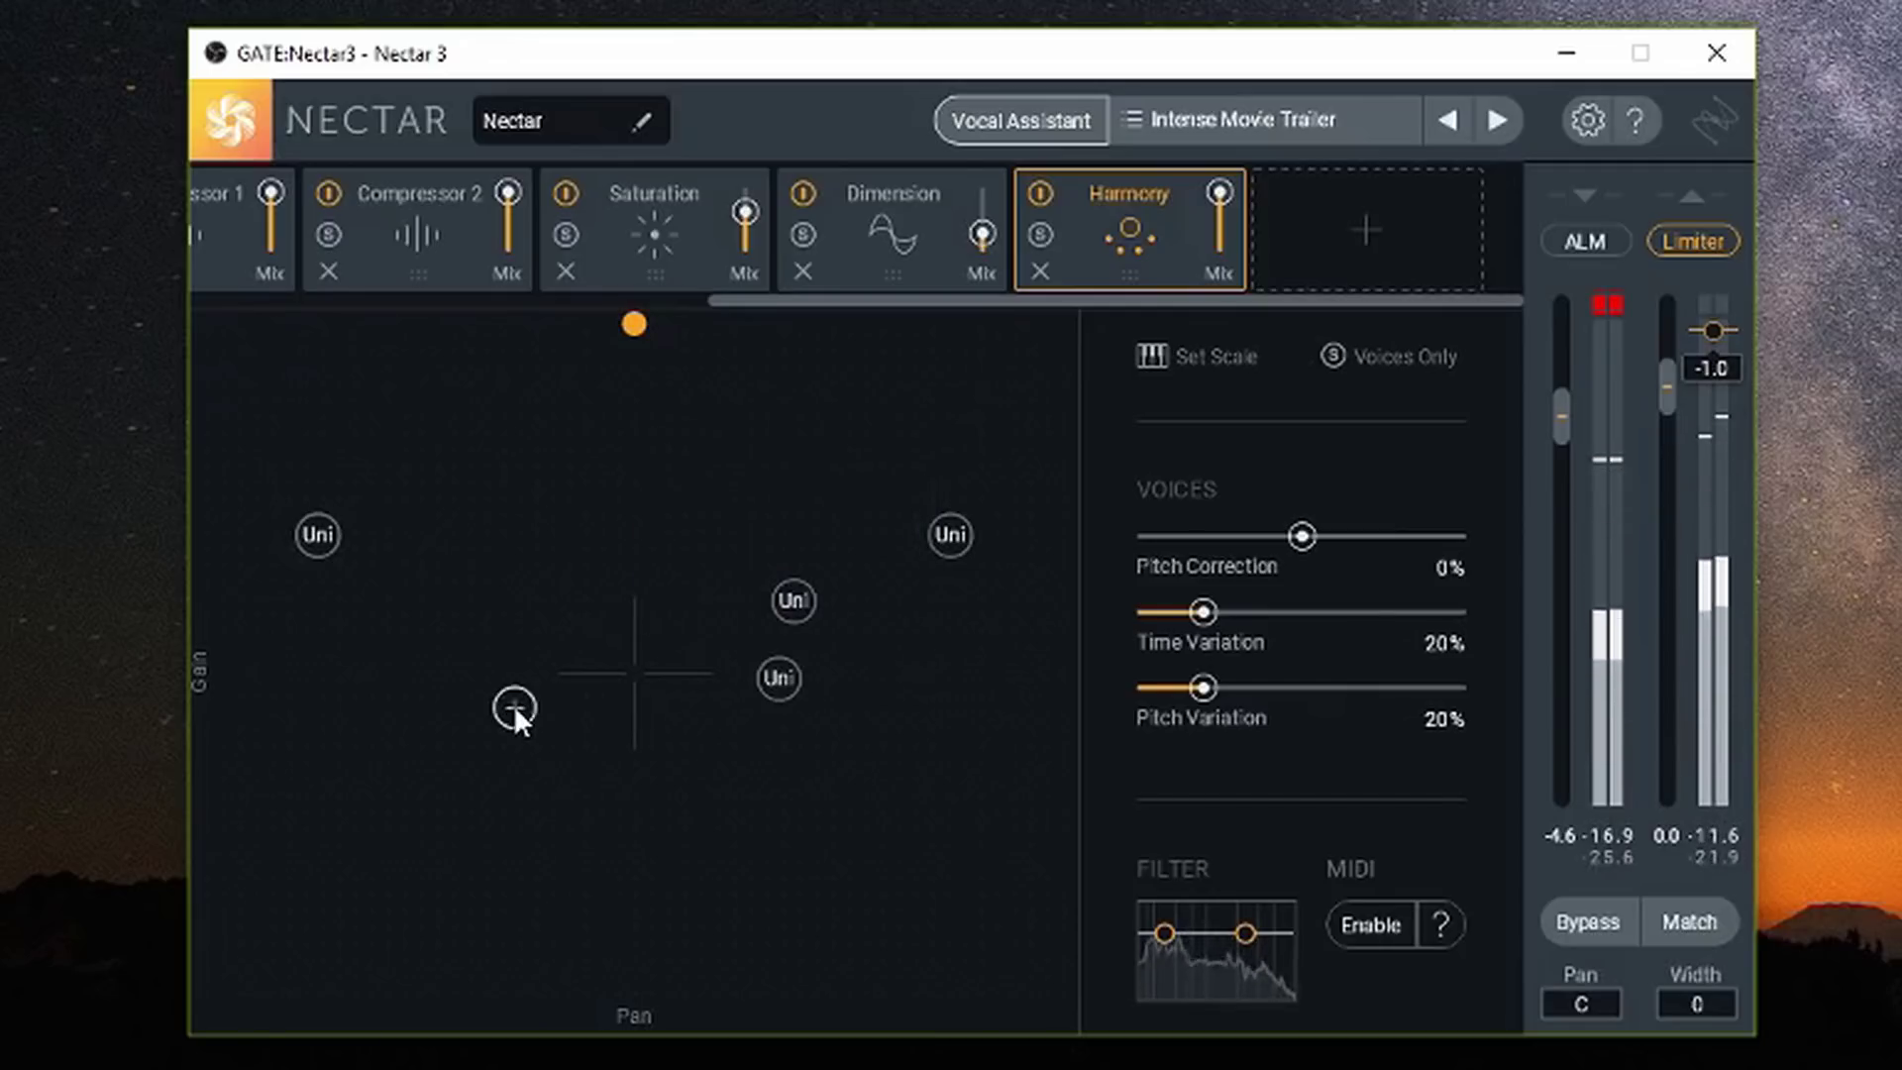
click(513, 706)
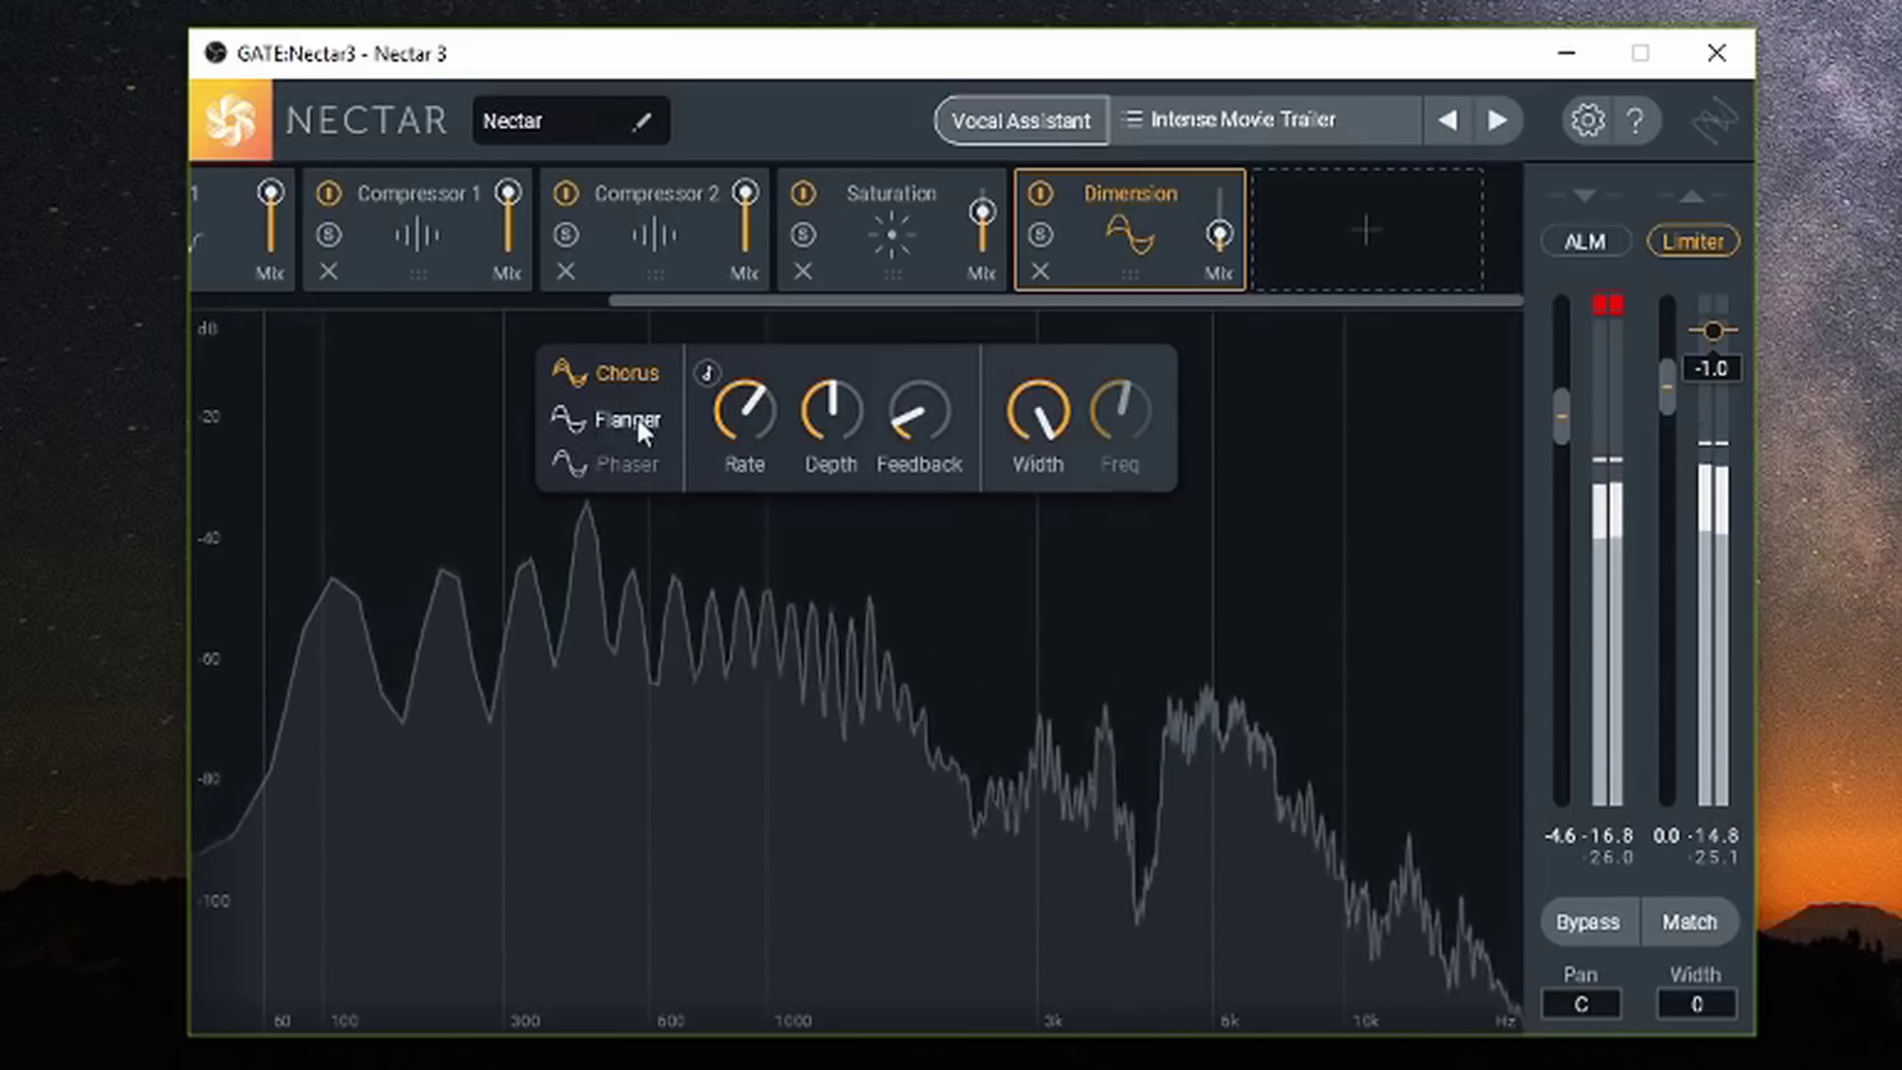
Audition the Phaser and Flanger modes of the Dimension module, and return it to Chorus.
click(644, 465)
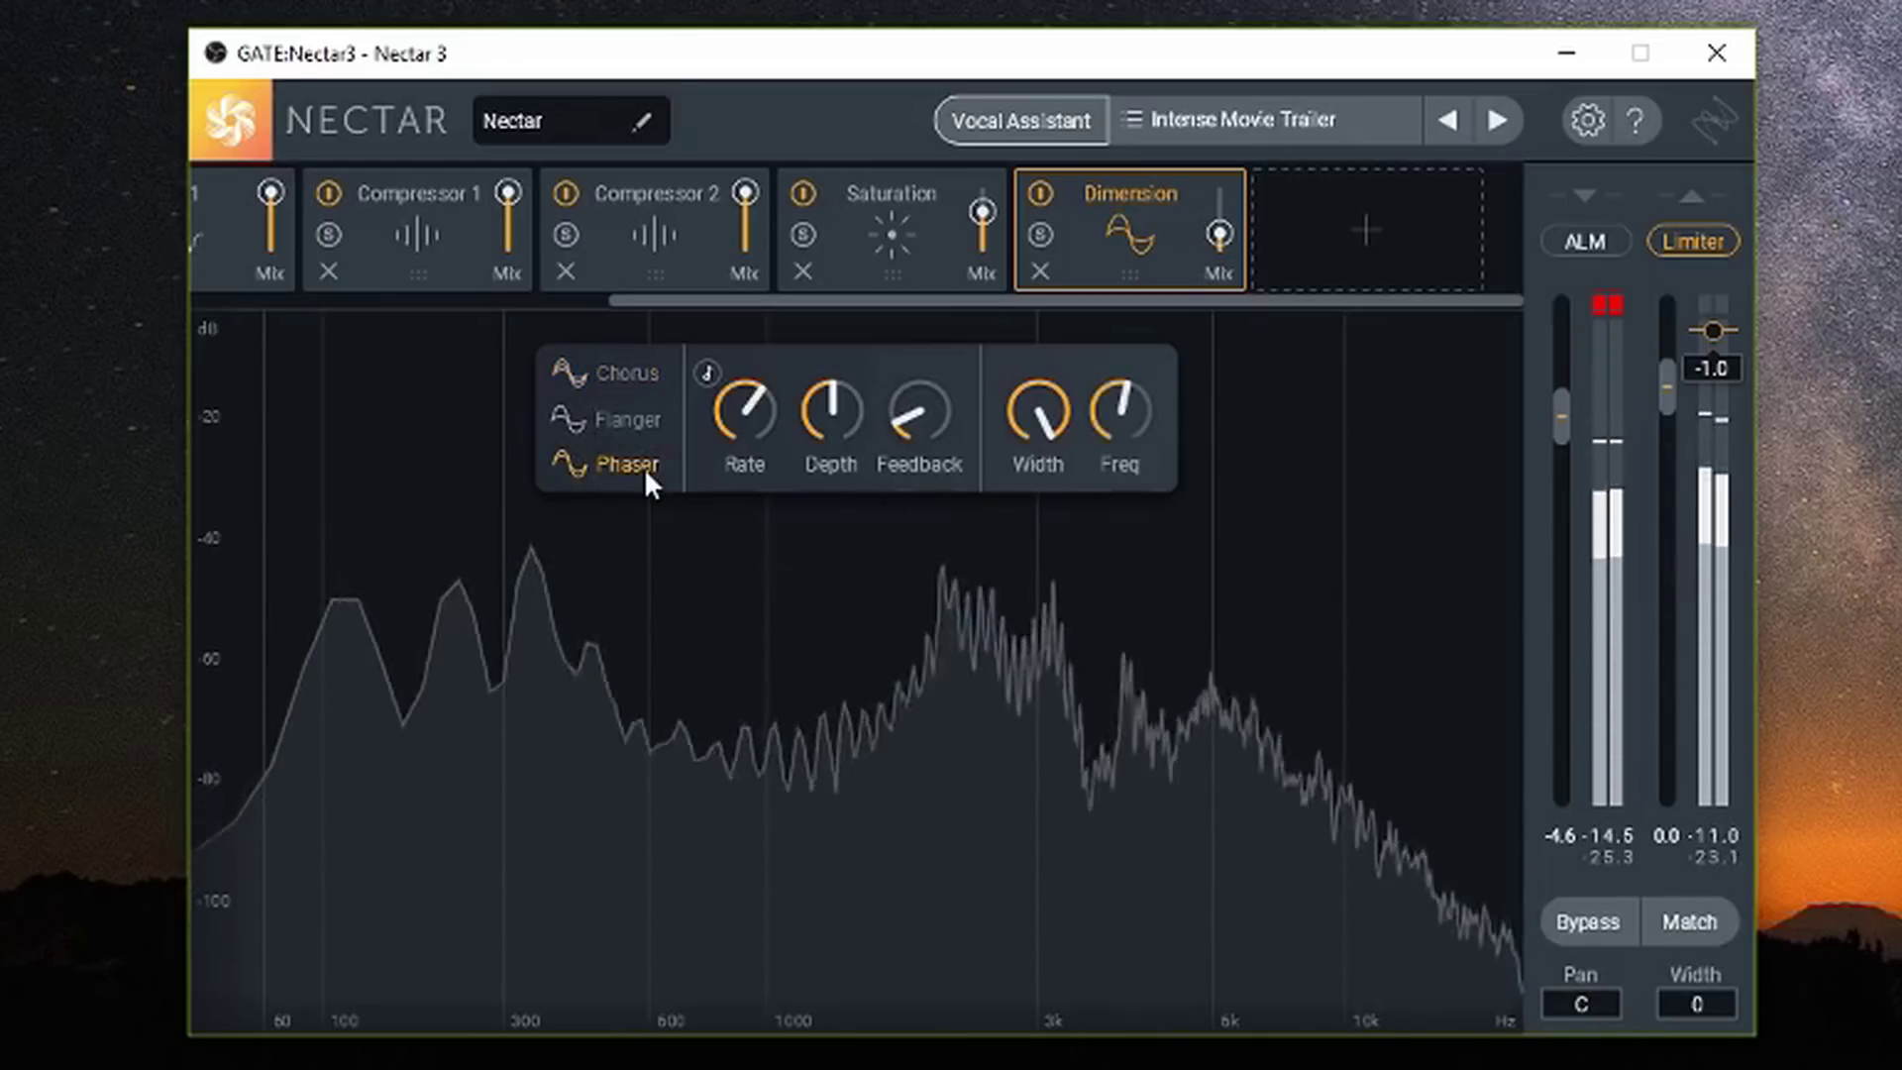
click(654, 421)
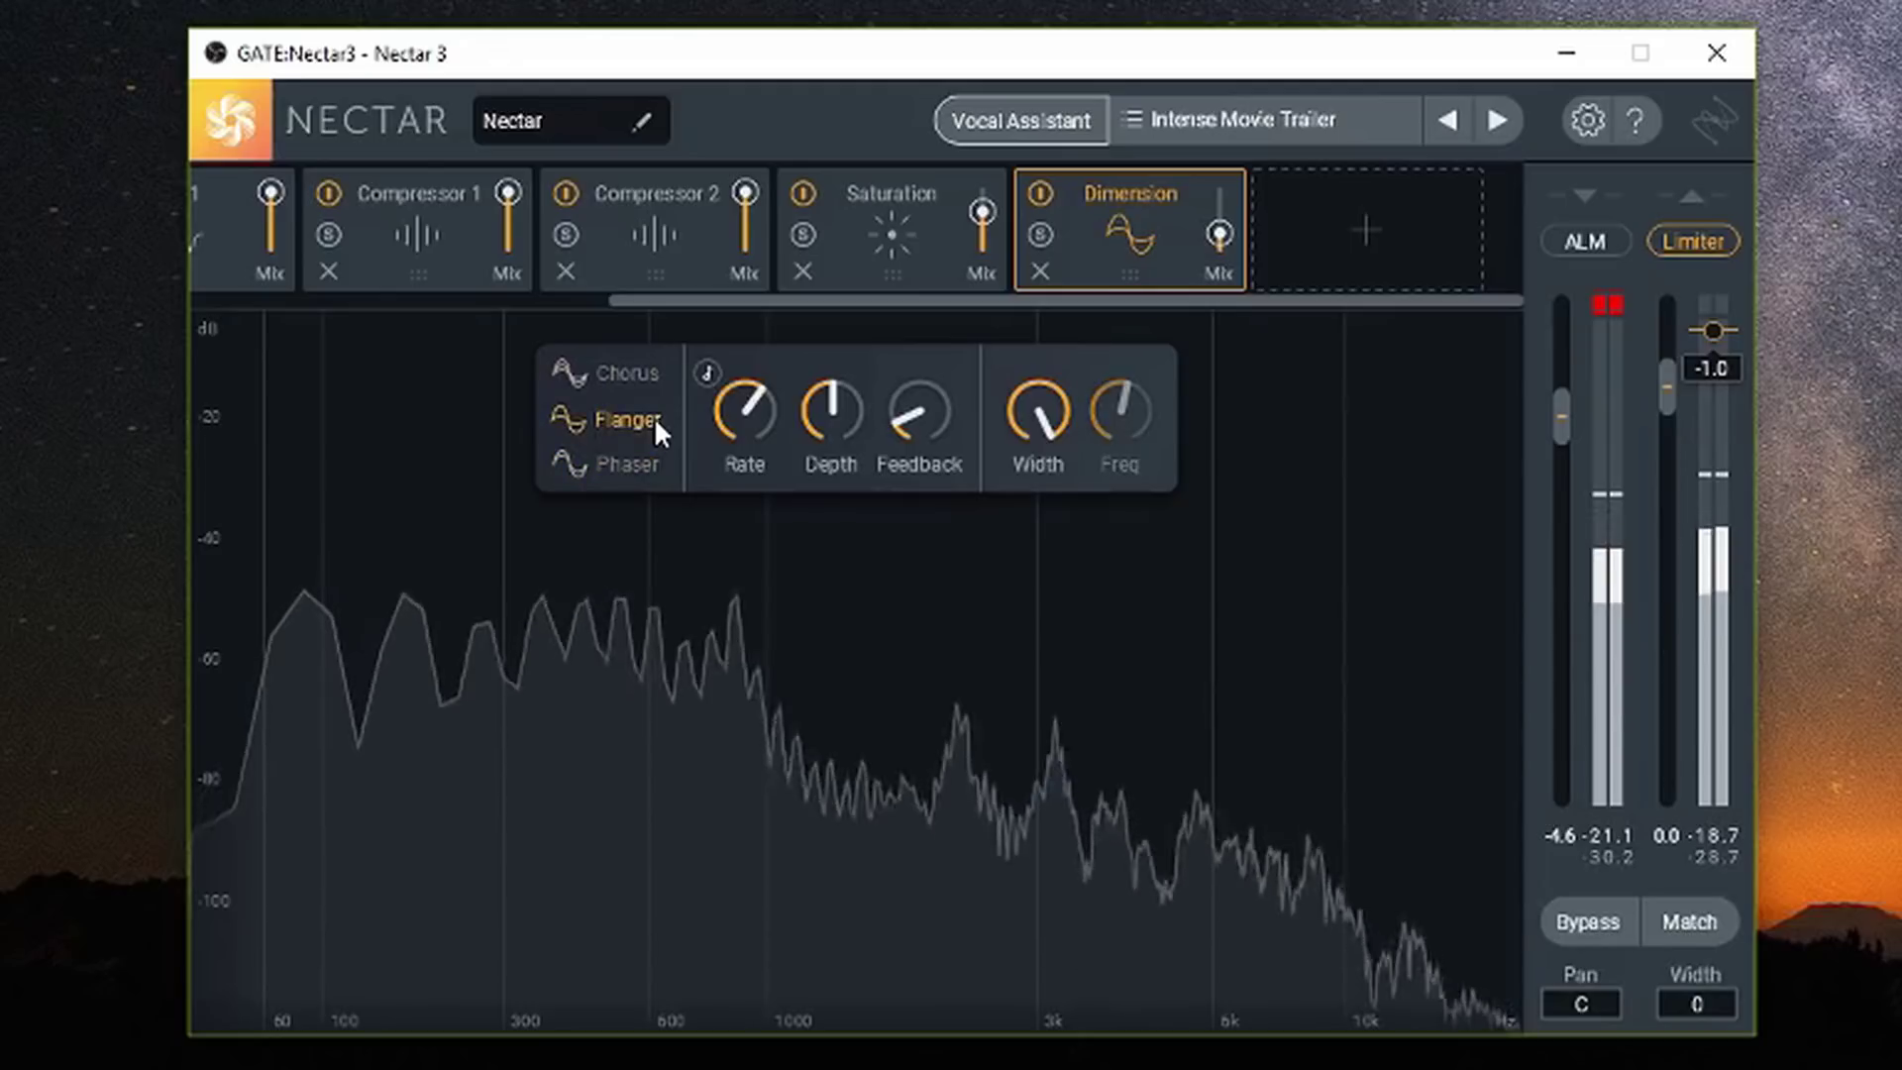
click(640, 376)
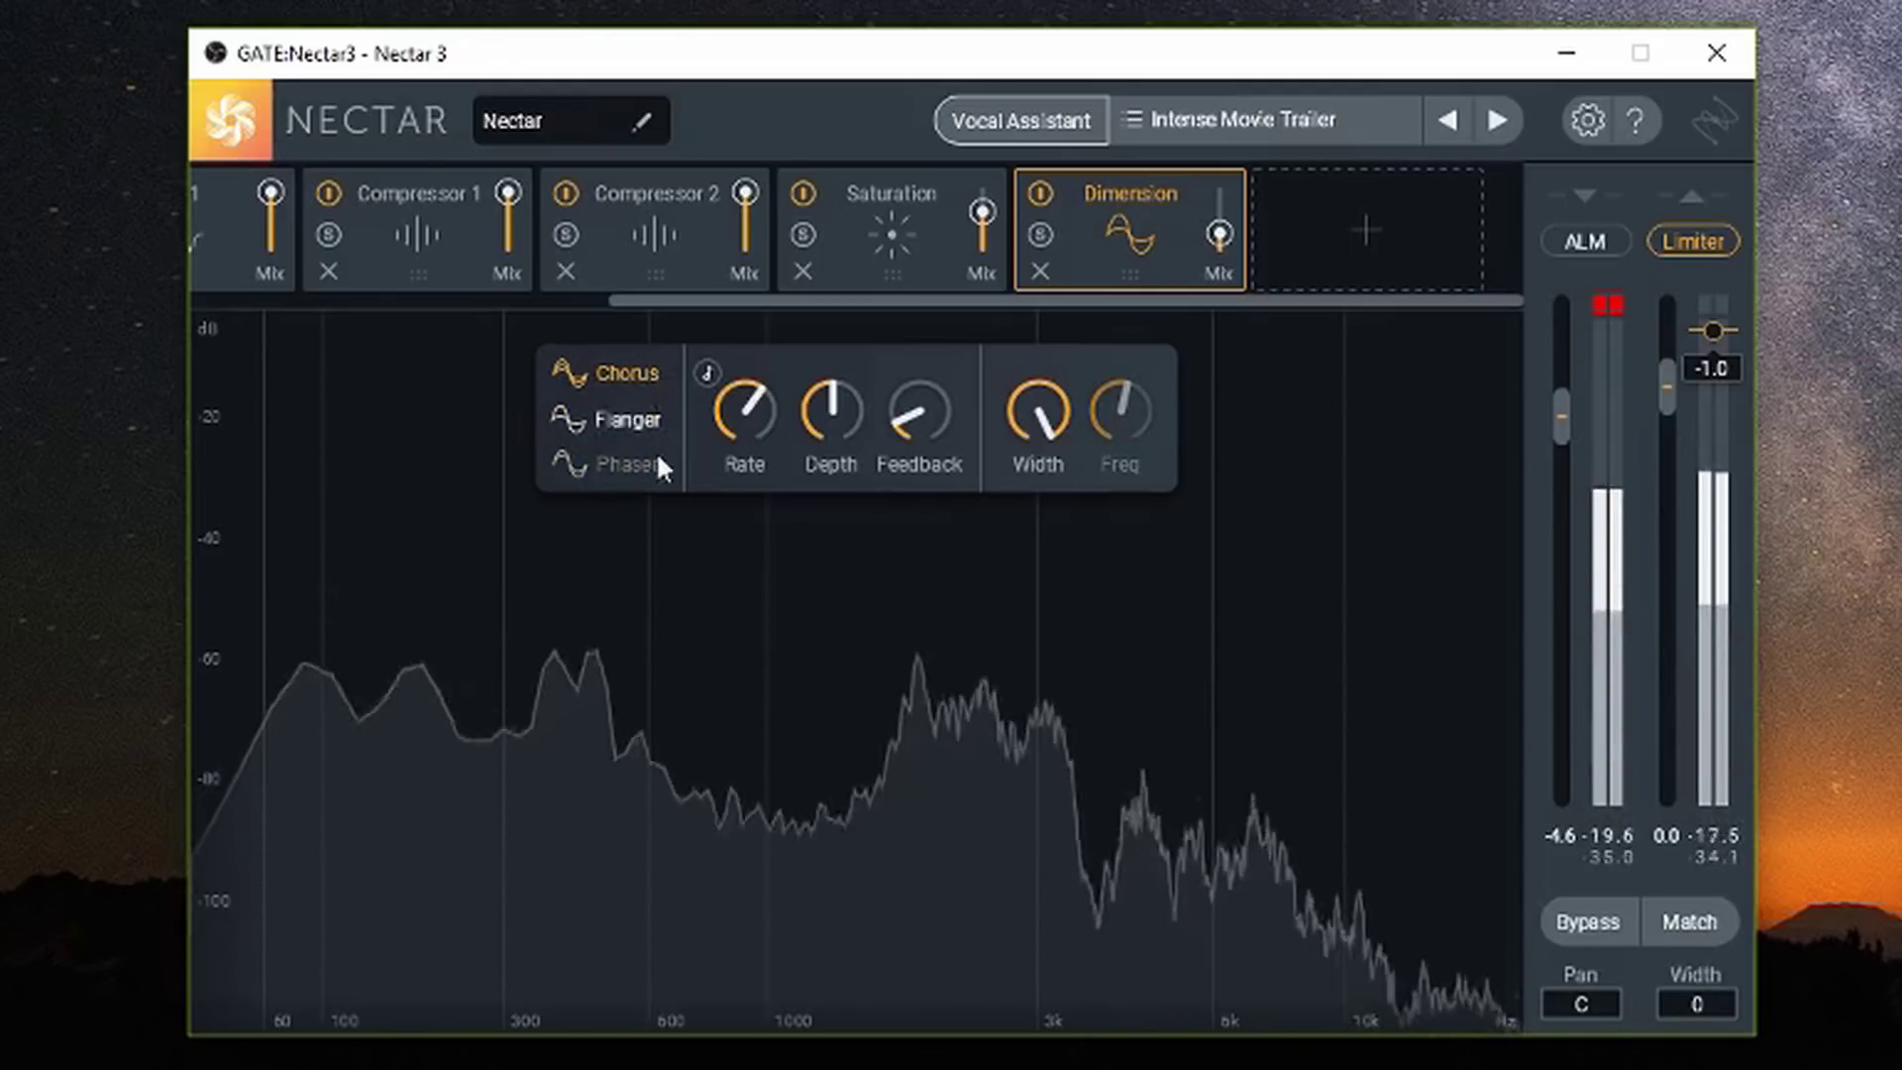
click(1330, 216)
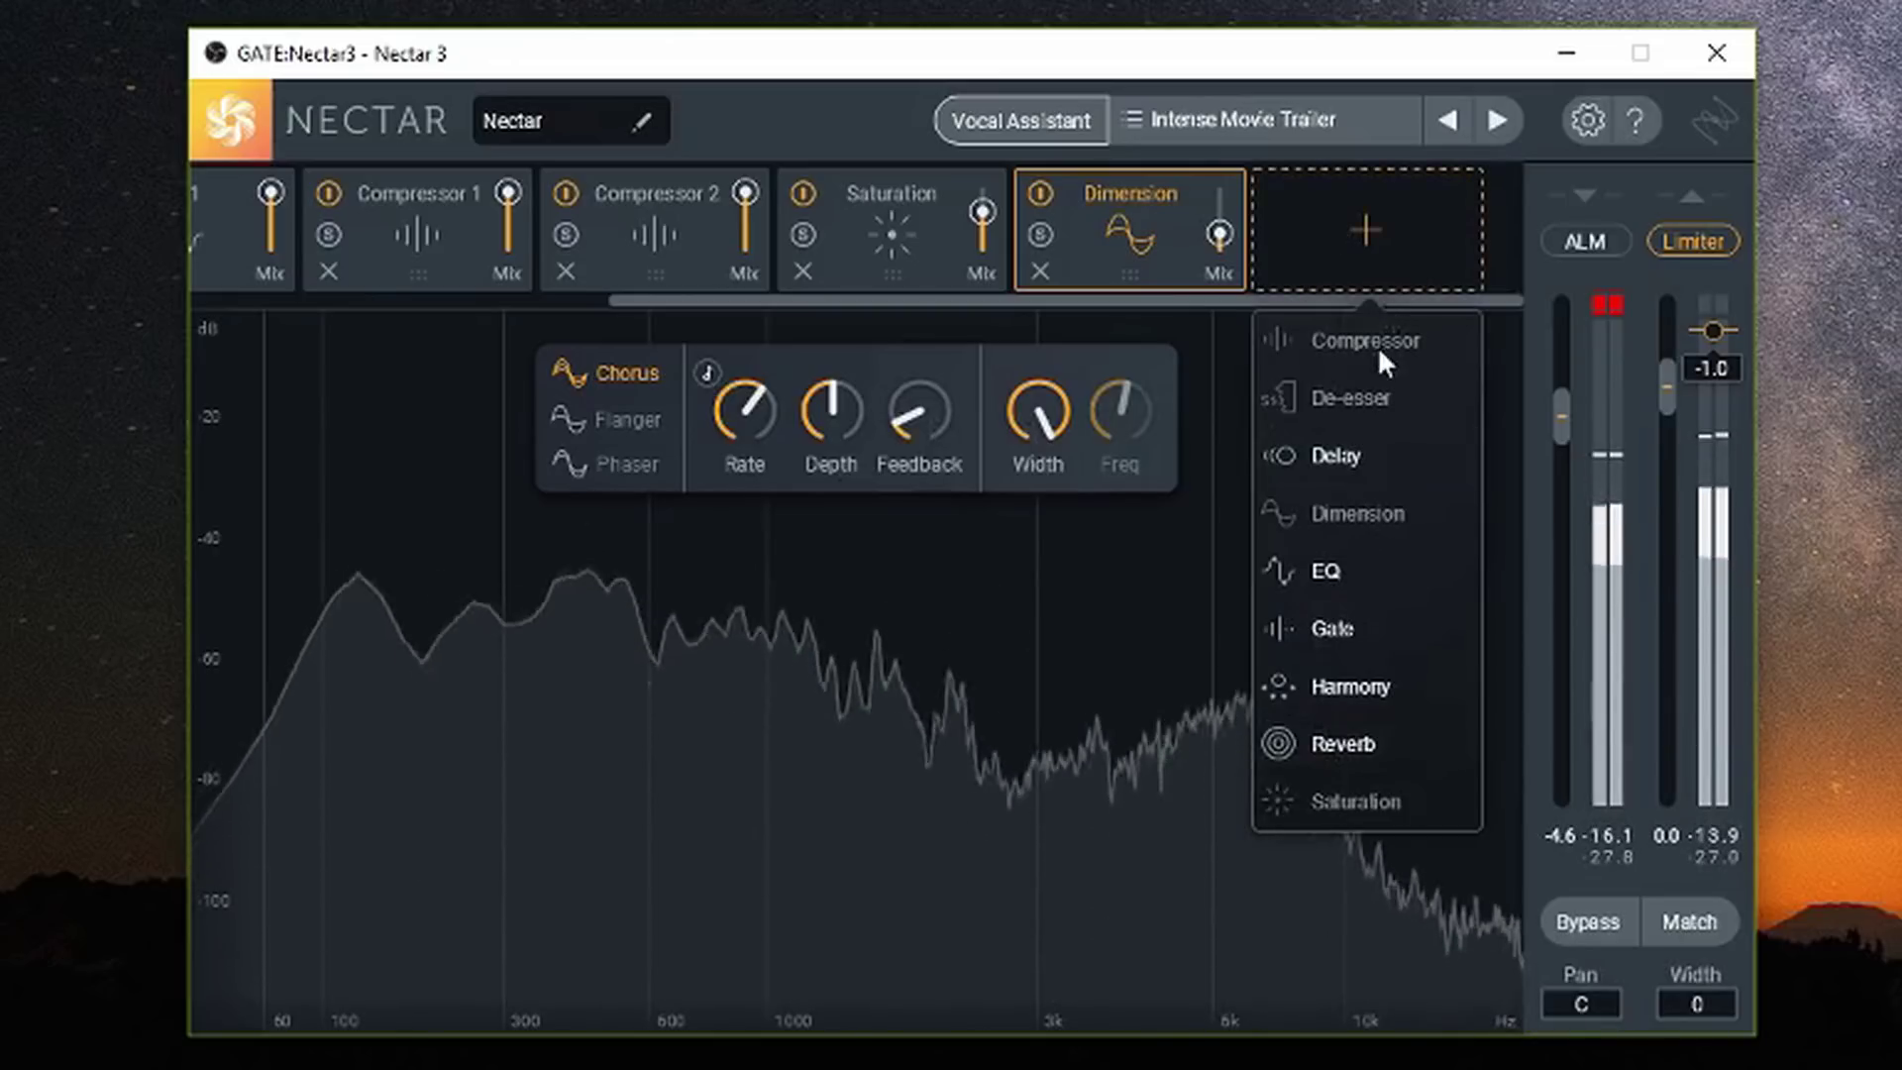
click(1108, 306)
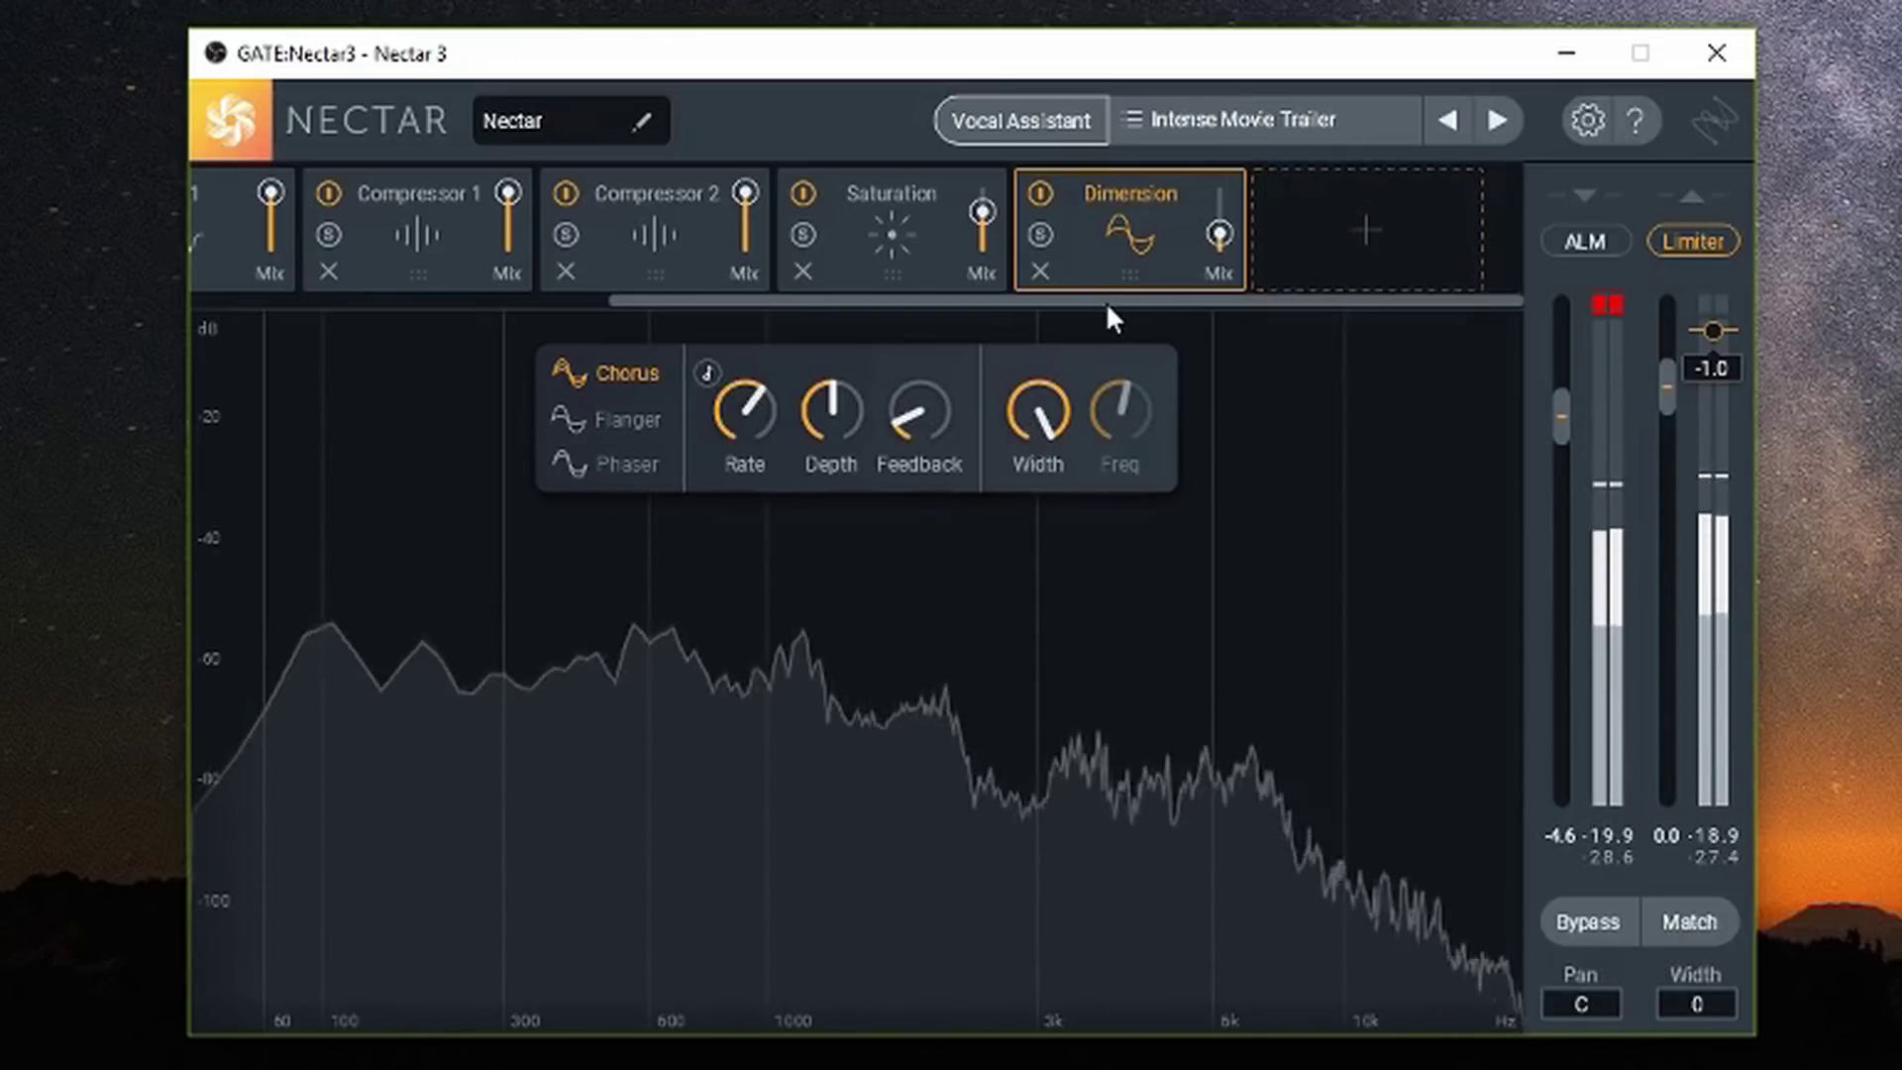
Set the Saturation module's type to Decimate and raise its amount above 50%.
click(941, 230)
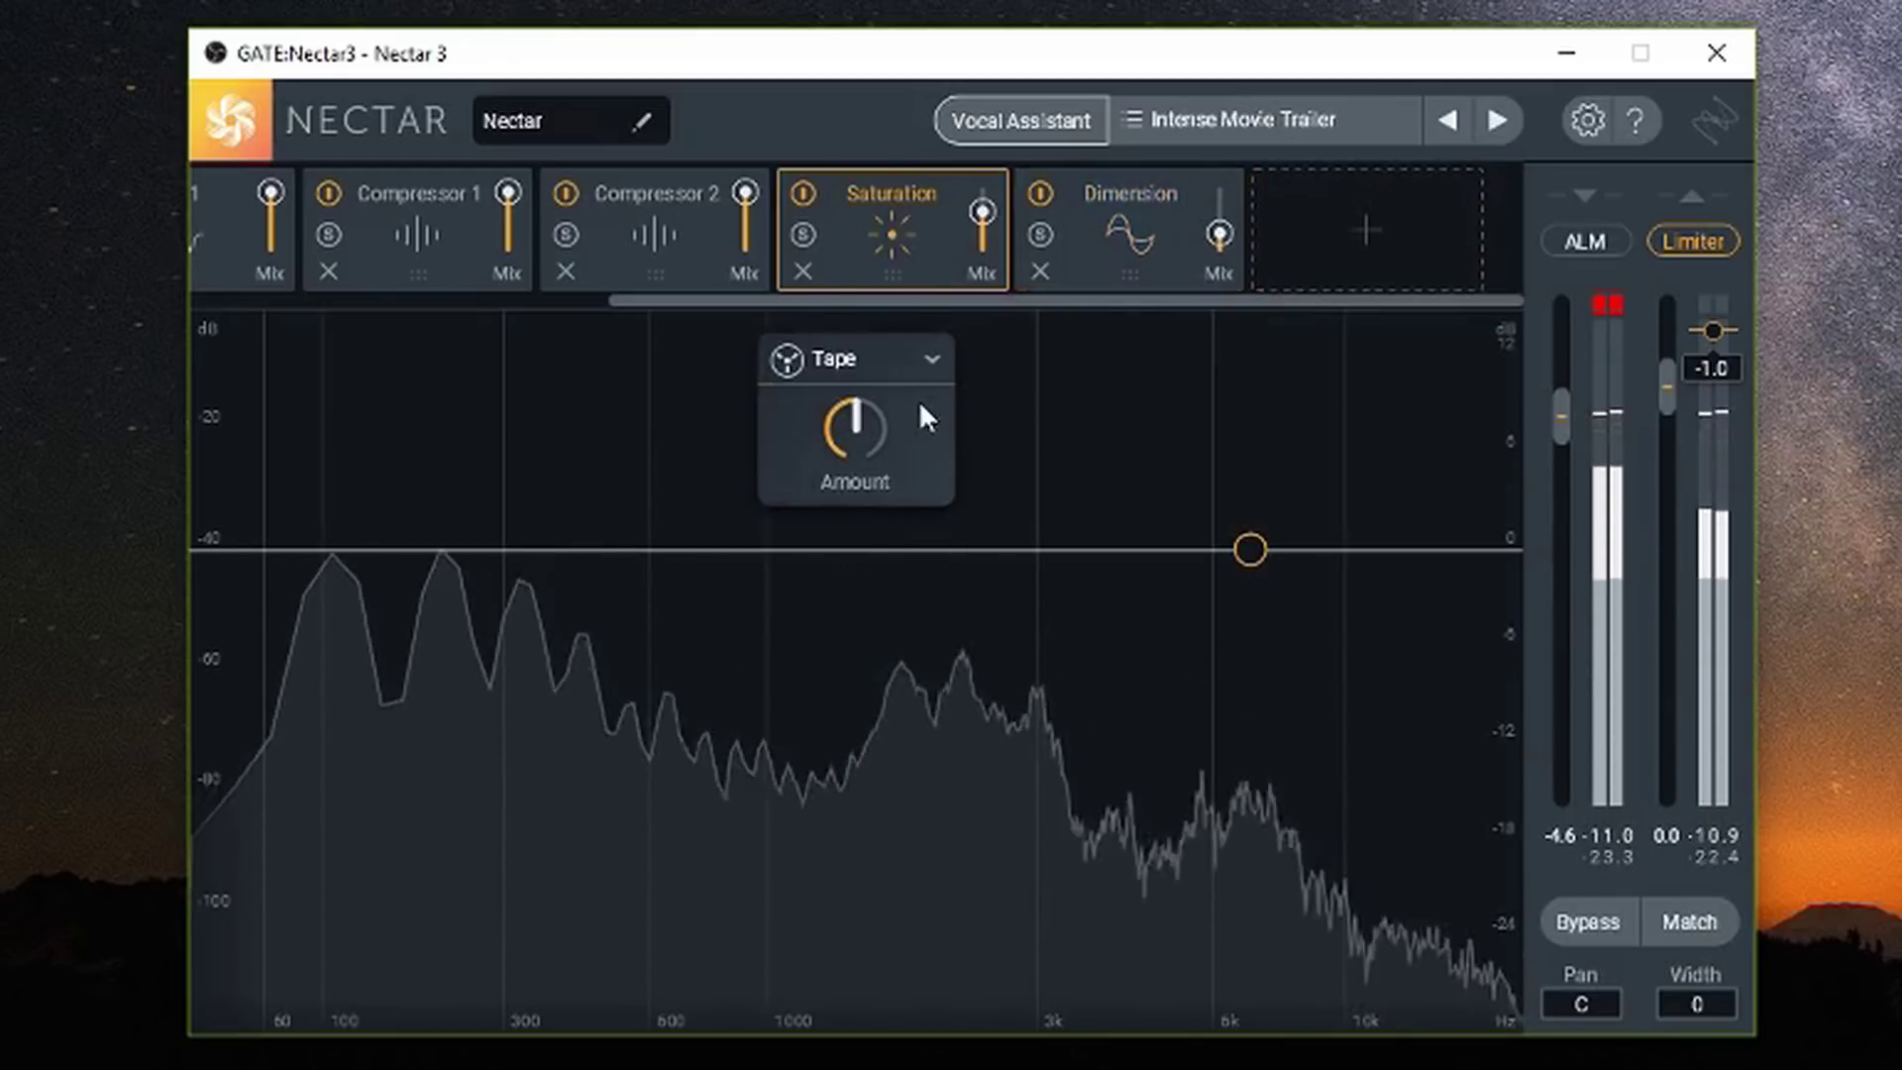
click(913, 358)
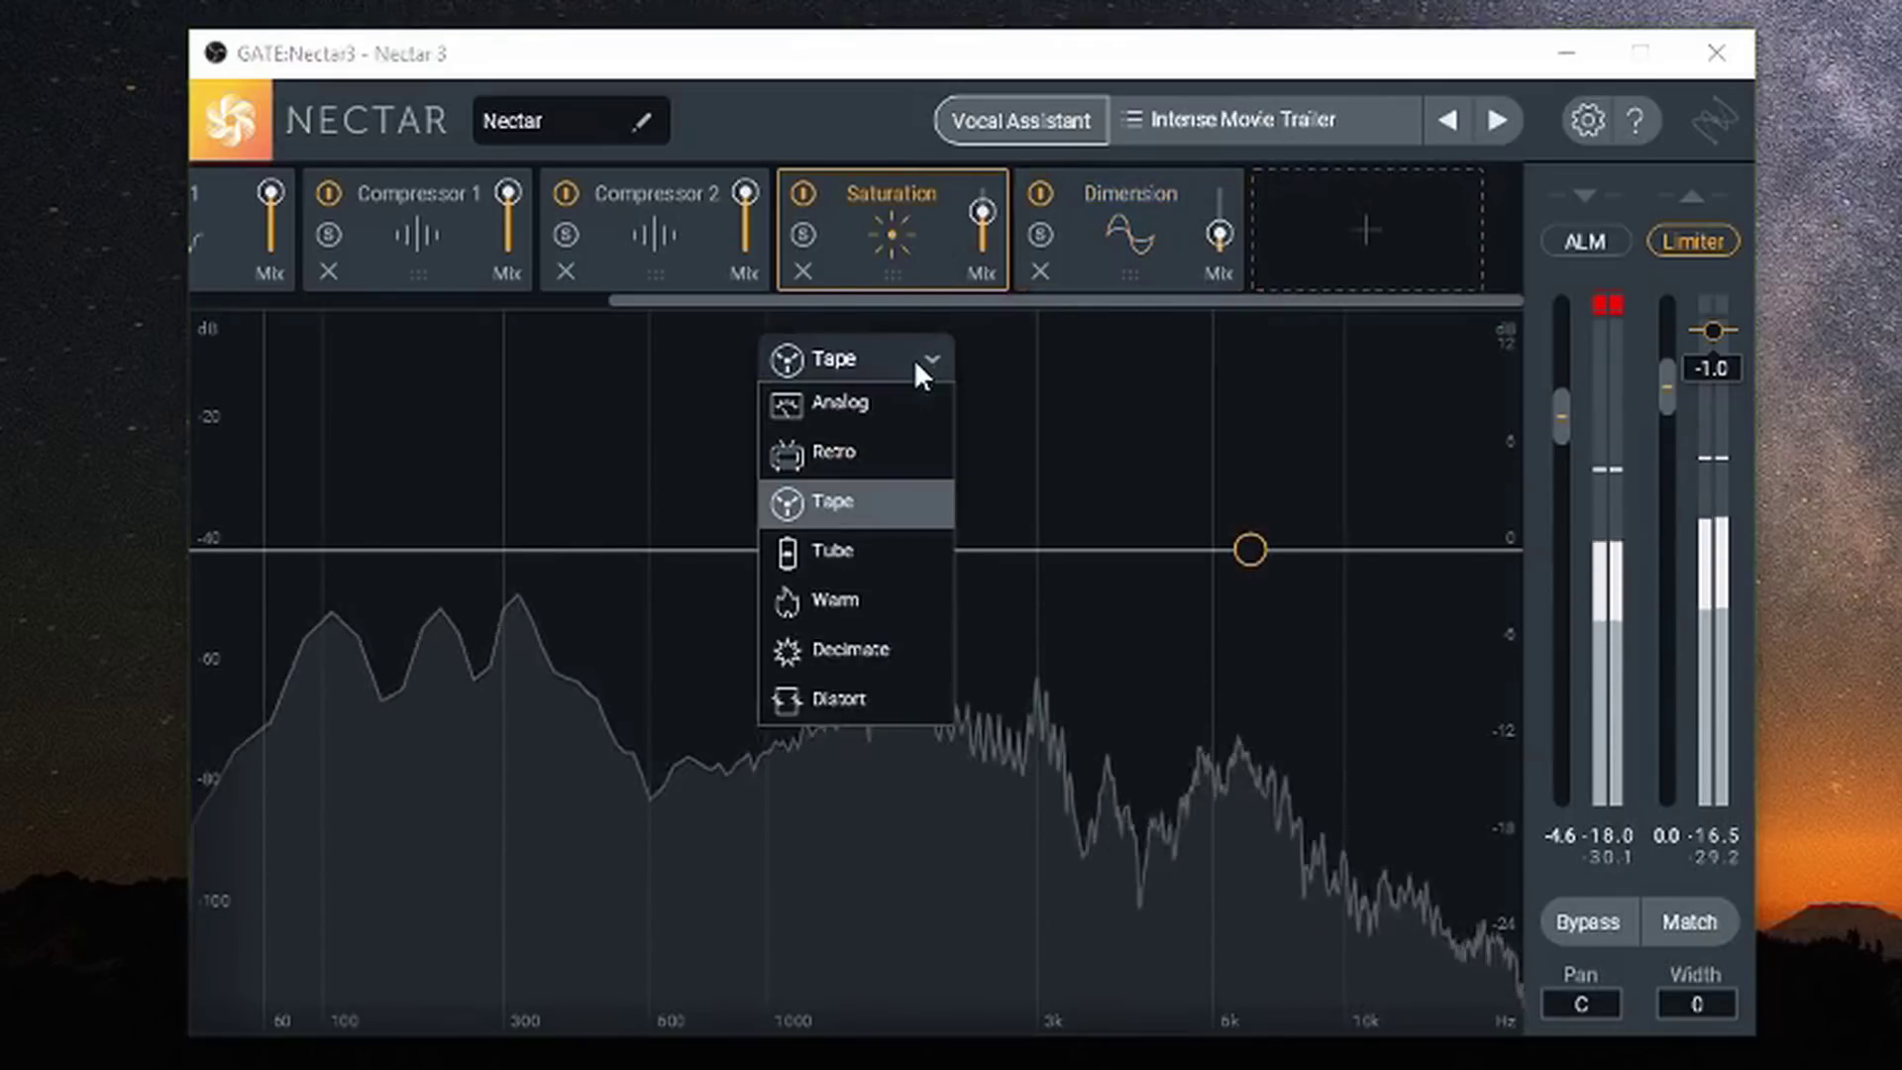
click(864, 661)
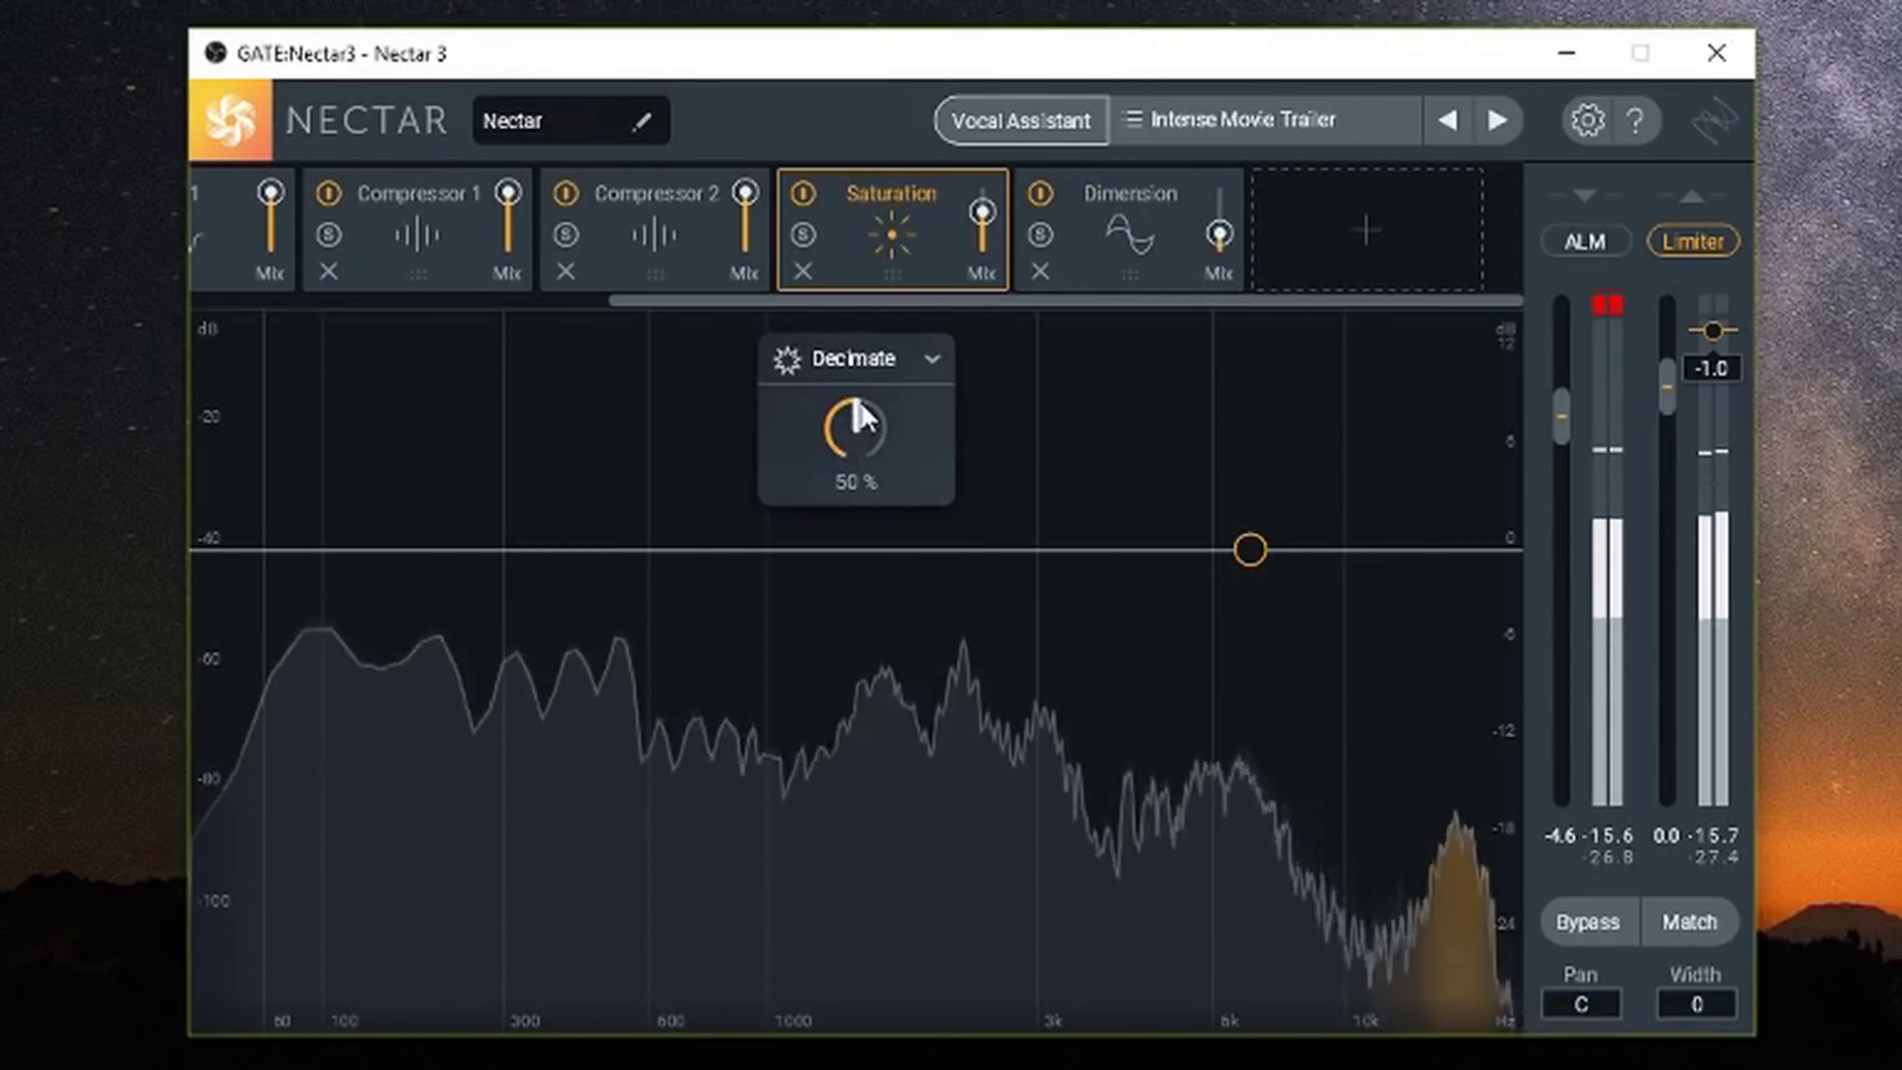
drag(867, 410, 883, 316)
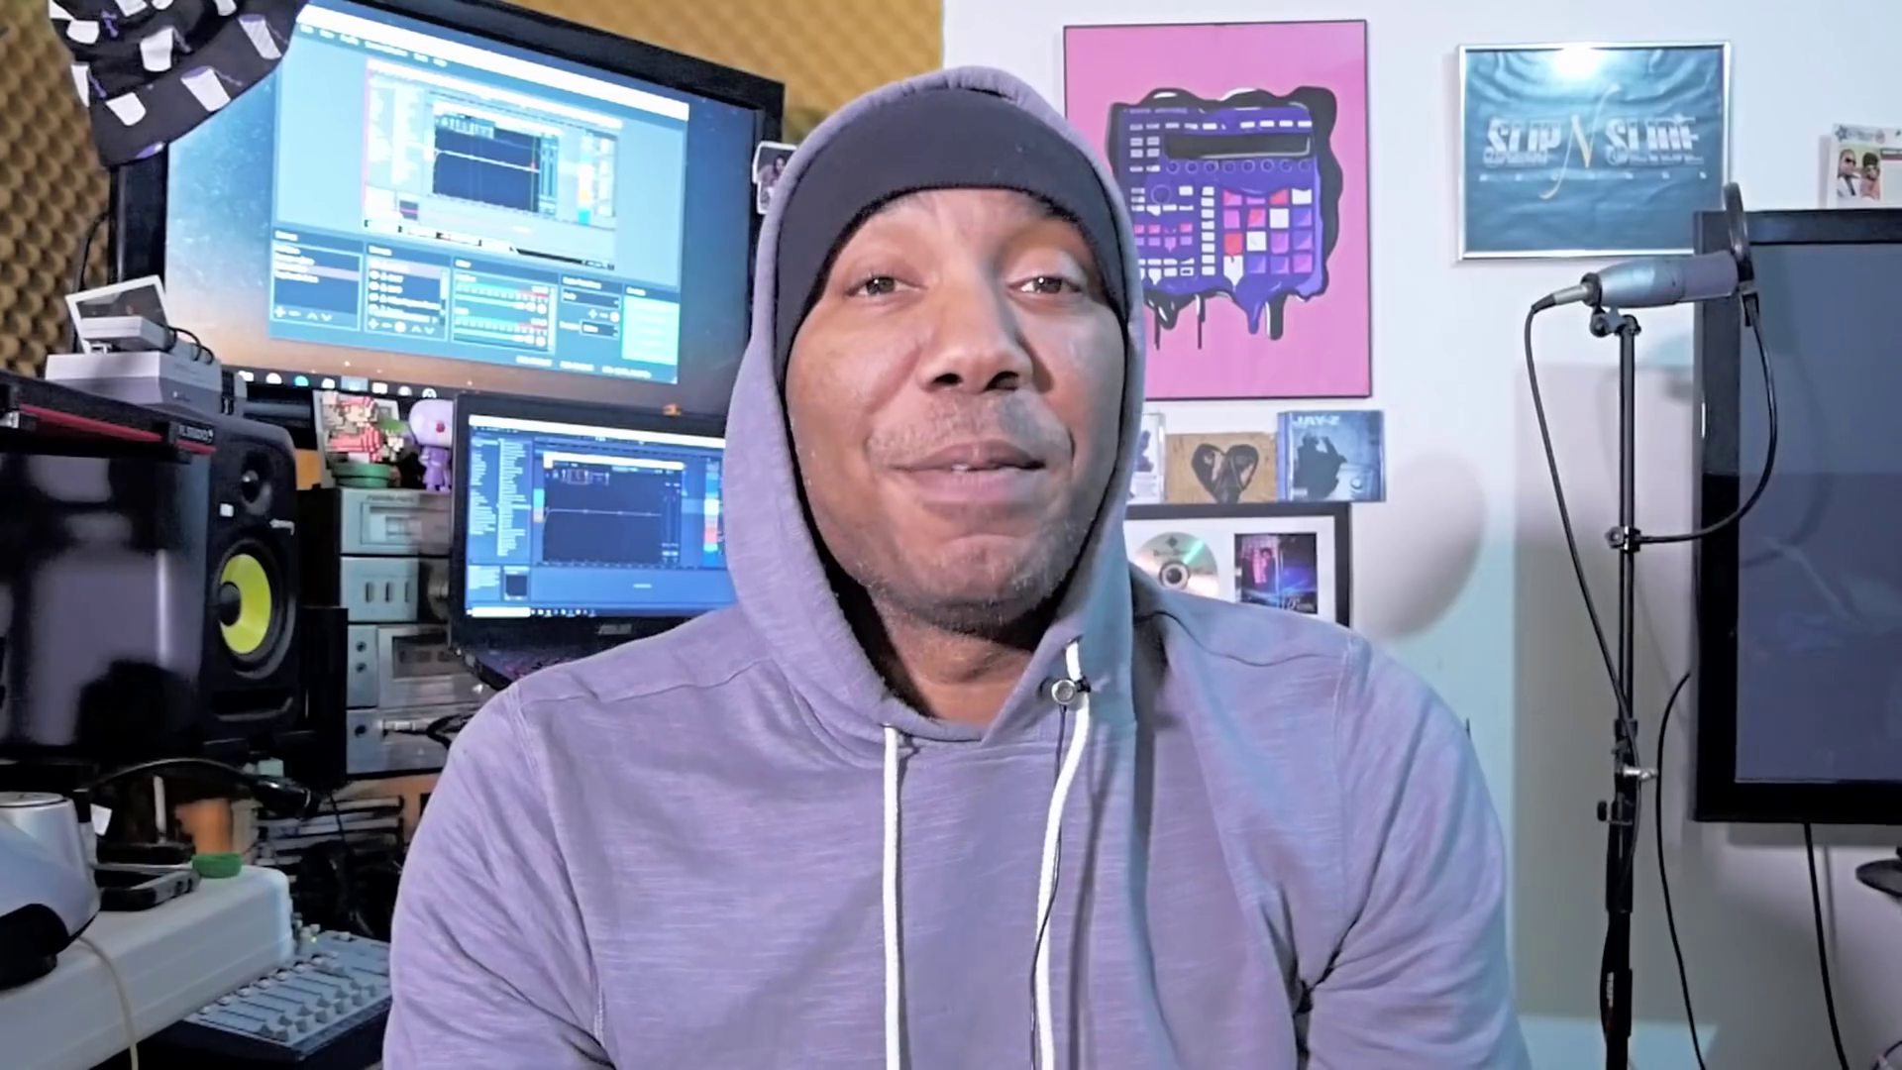